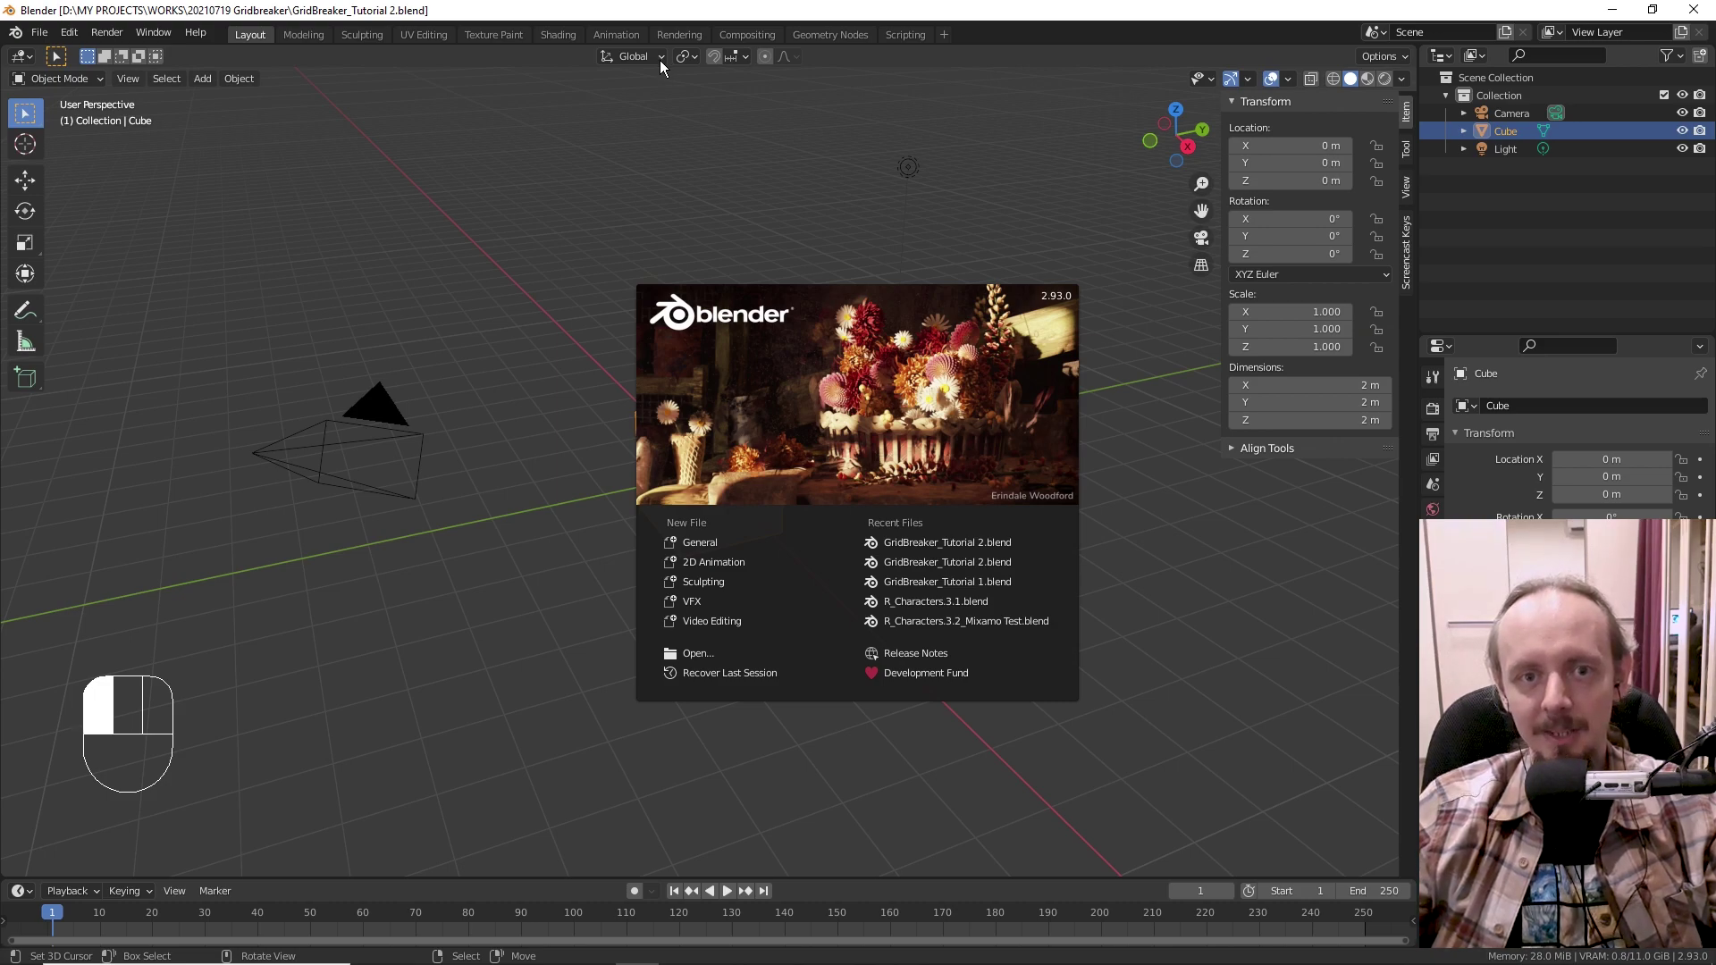
- Install the add-on from gridbreaker.zip and enable Mesh: Gridbreaker in the preferences
click(365, 195)
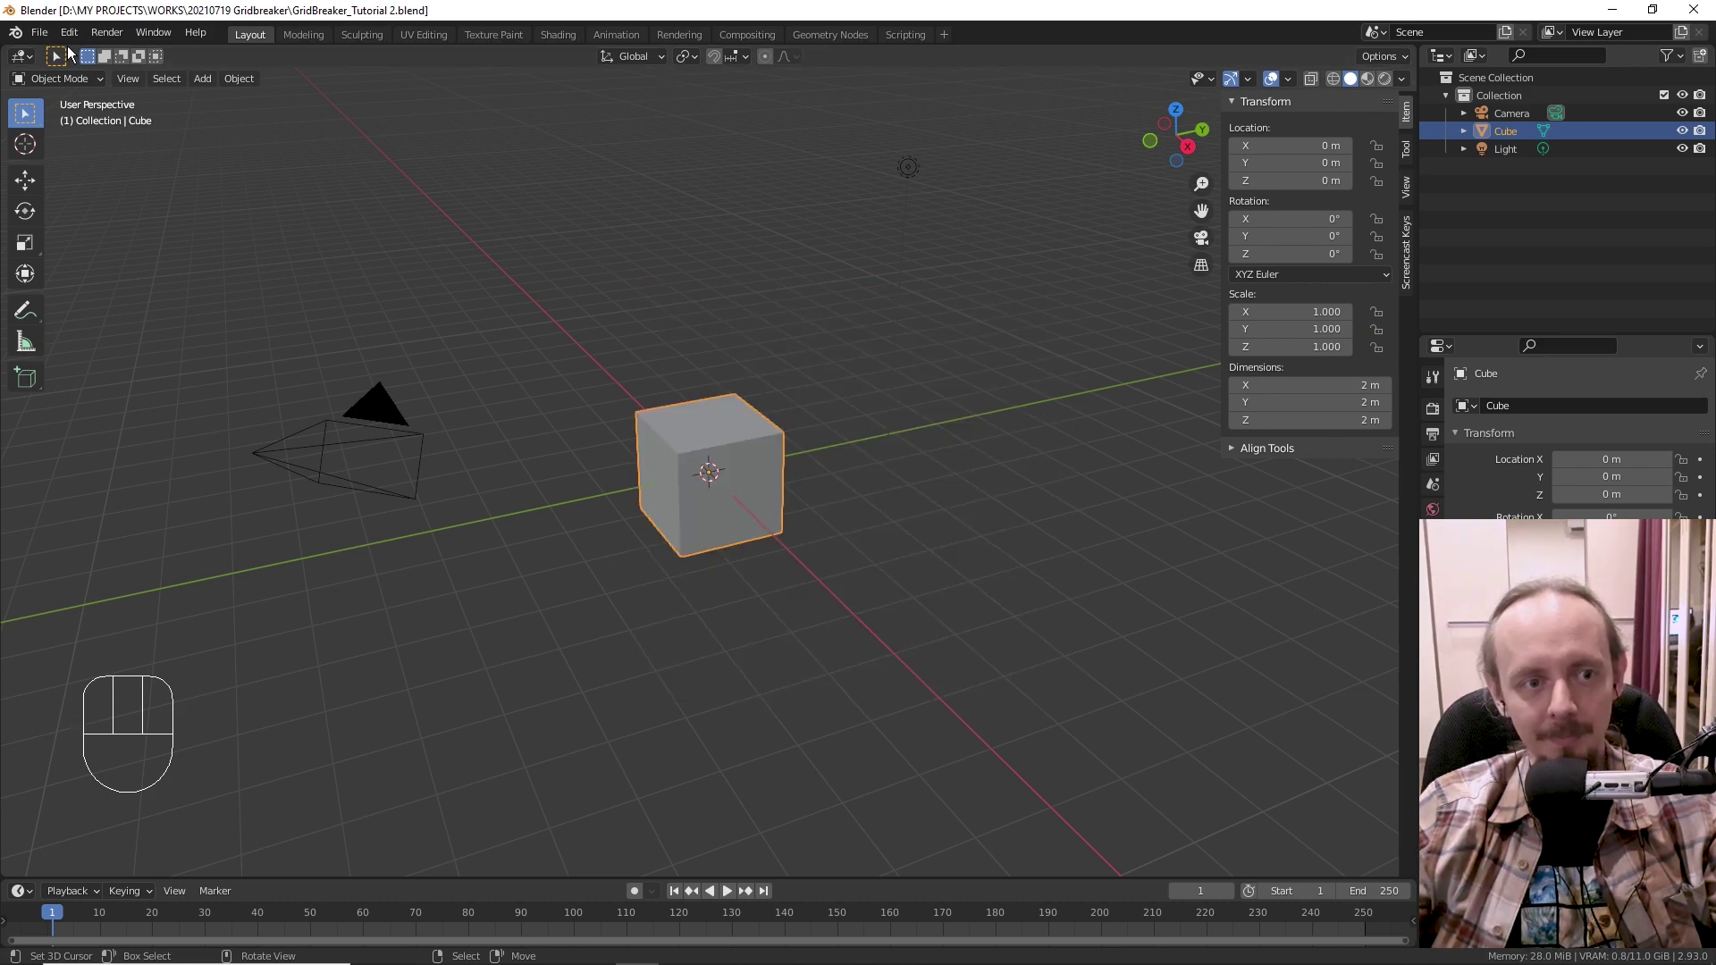
click(69, 32)
click(160, 308)
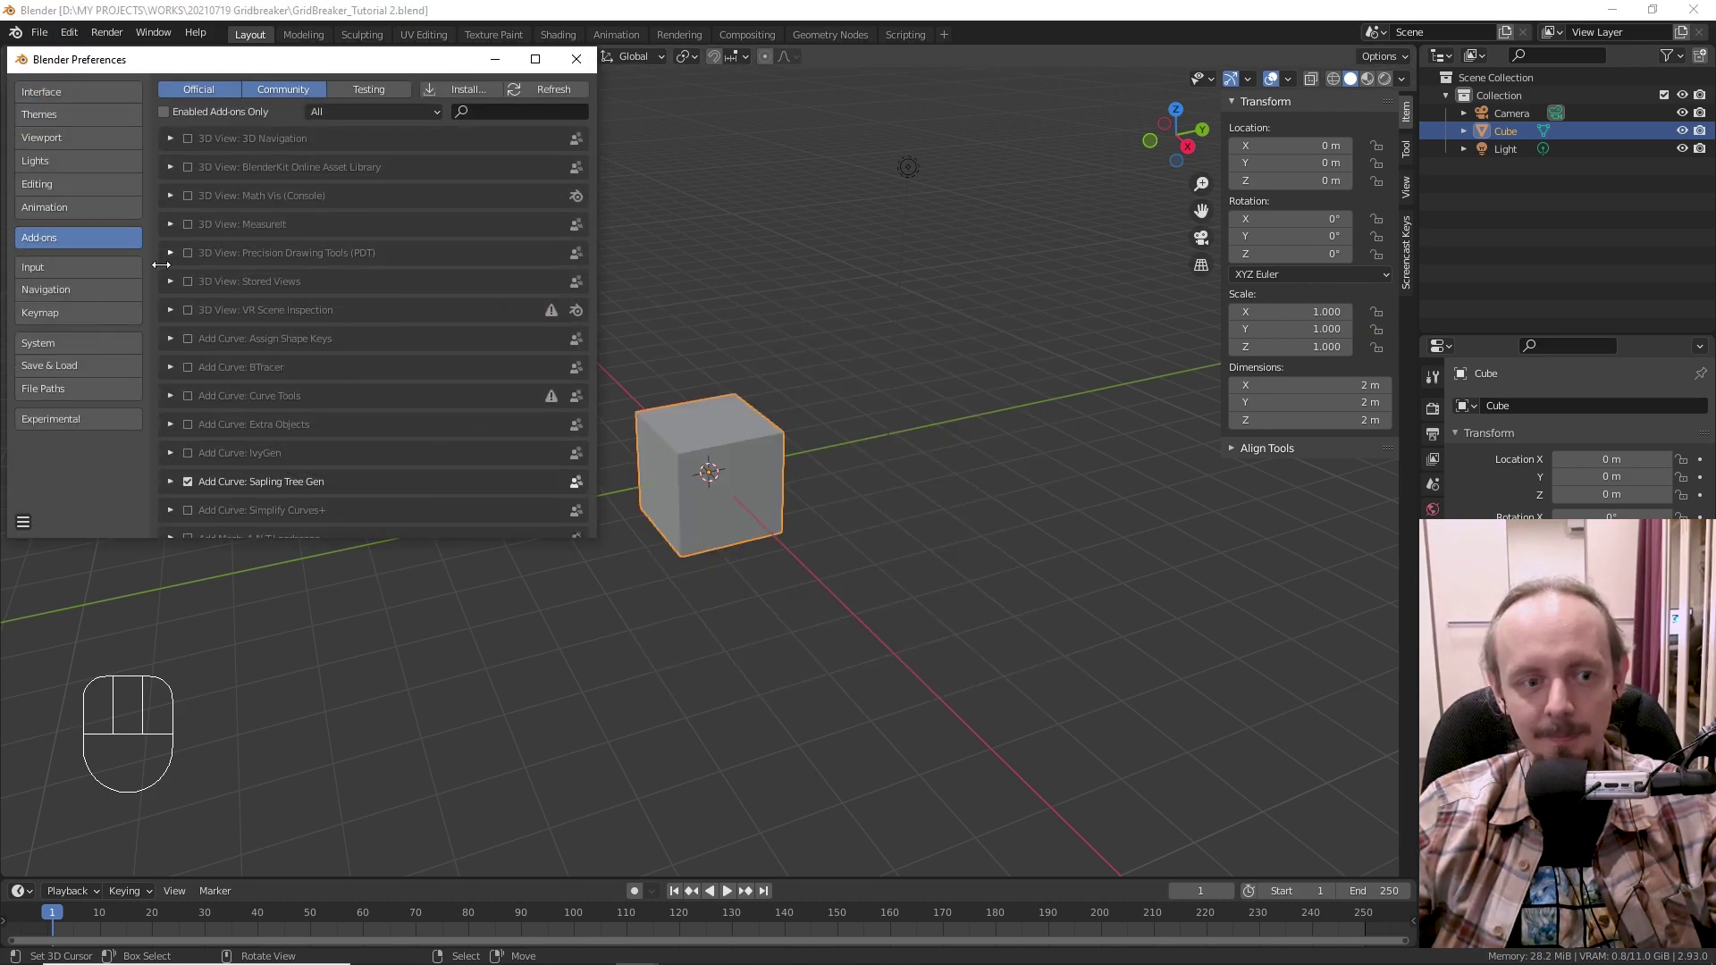
click(459, 89)
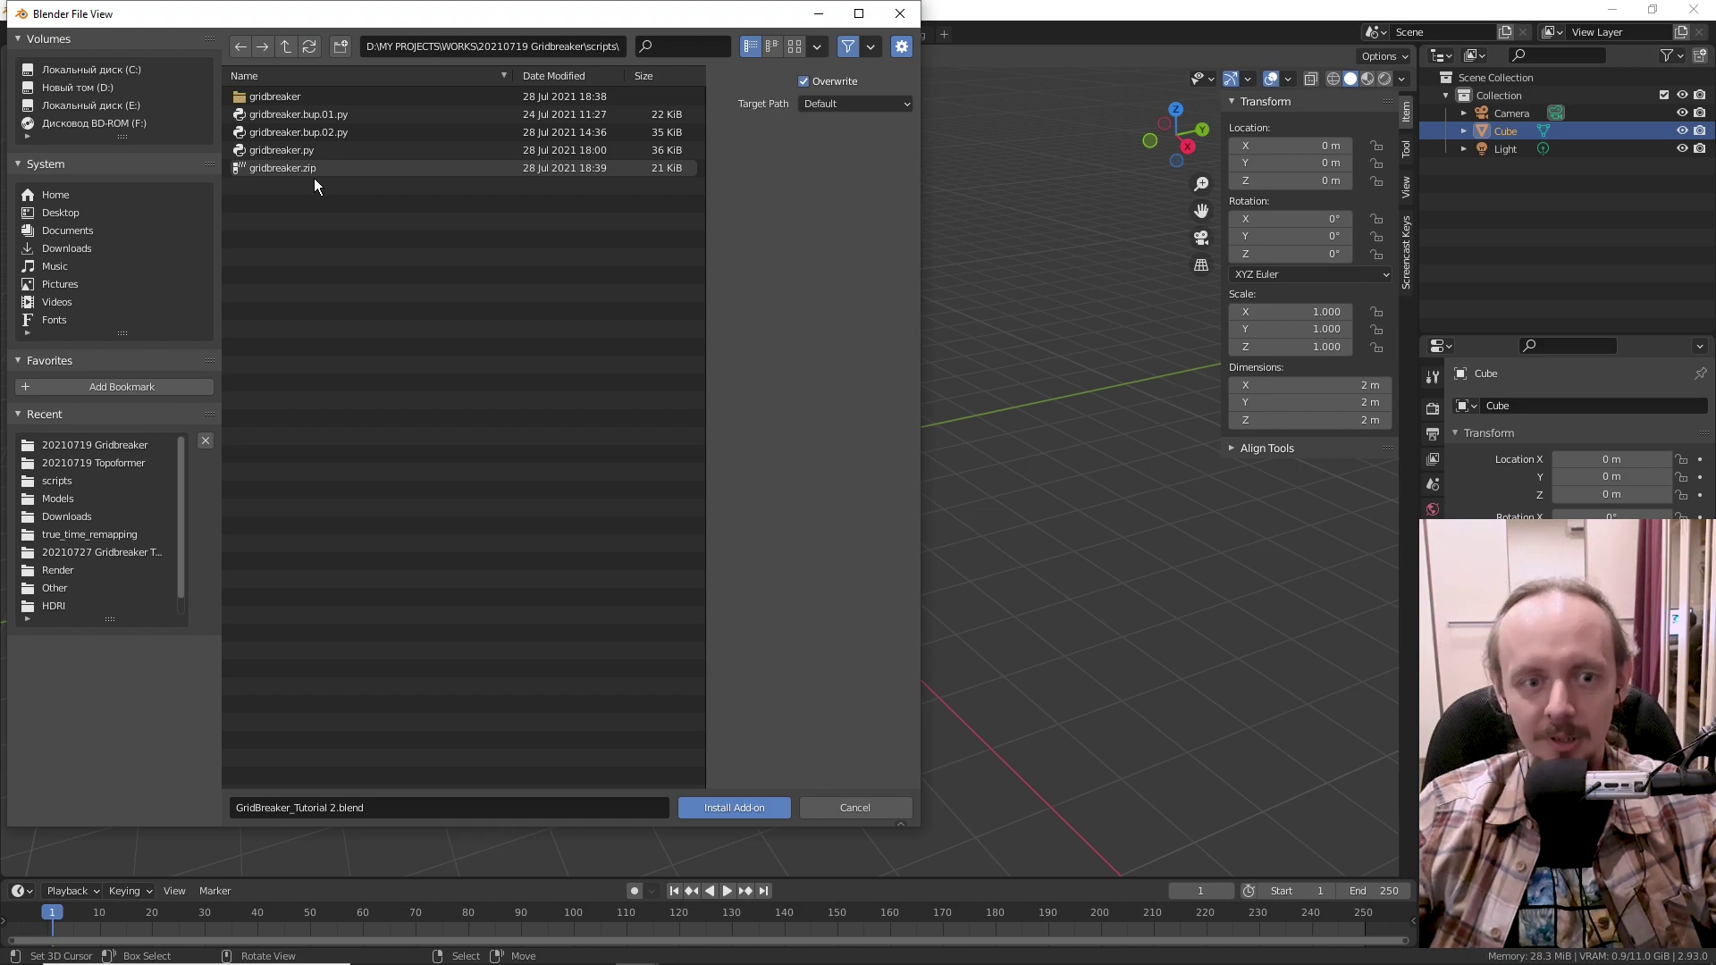
click(313, 176)
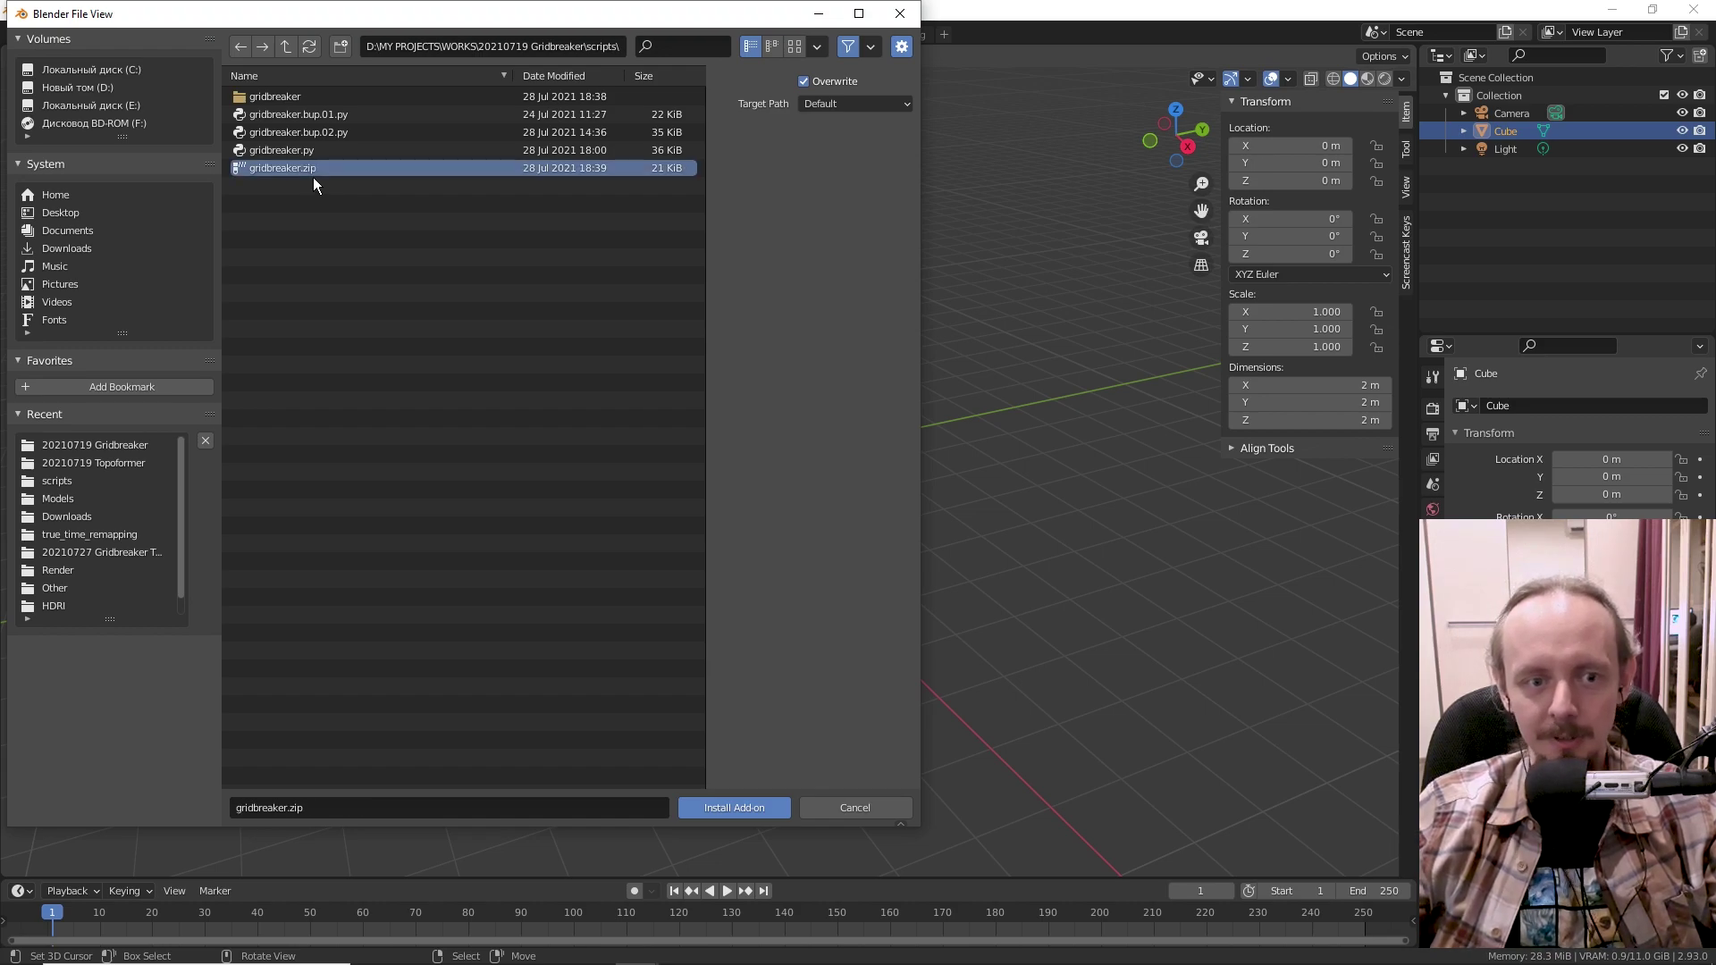
click(764, 815)
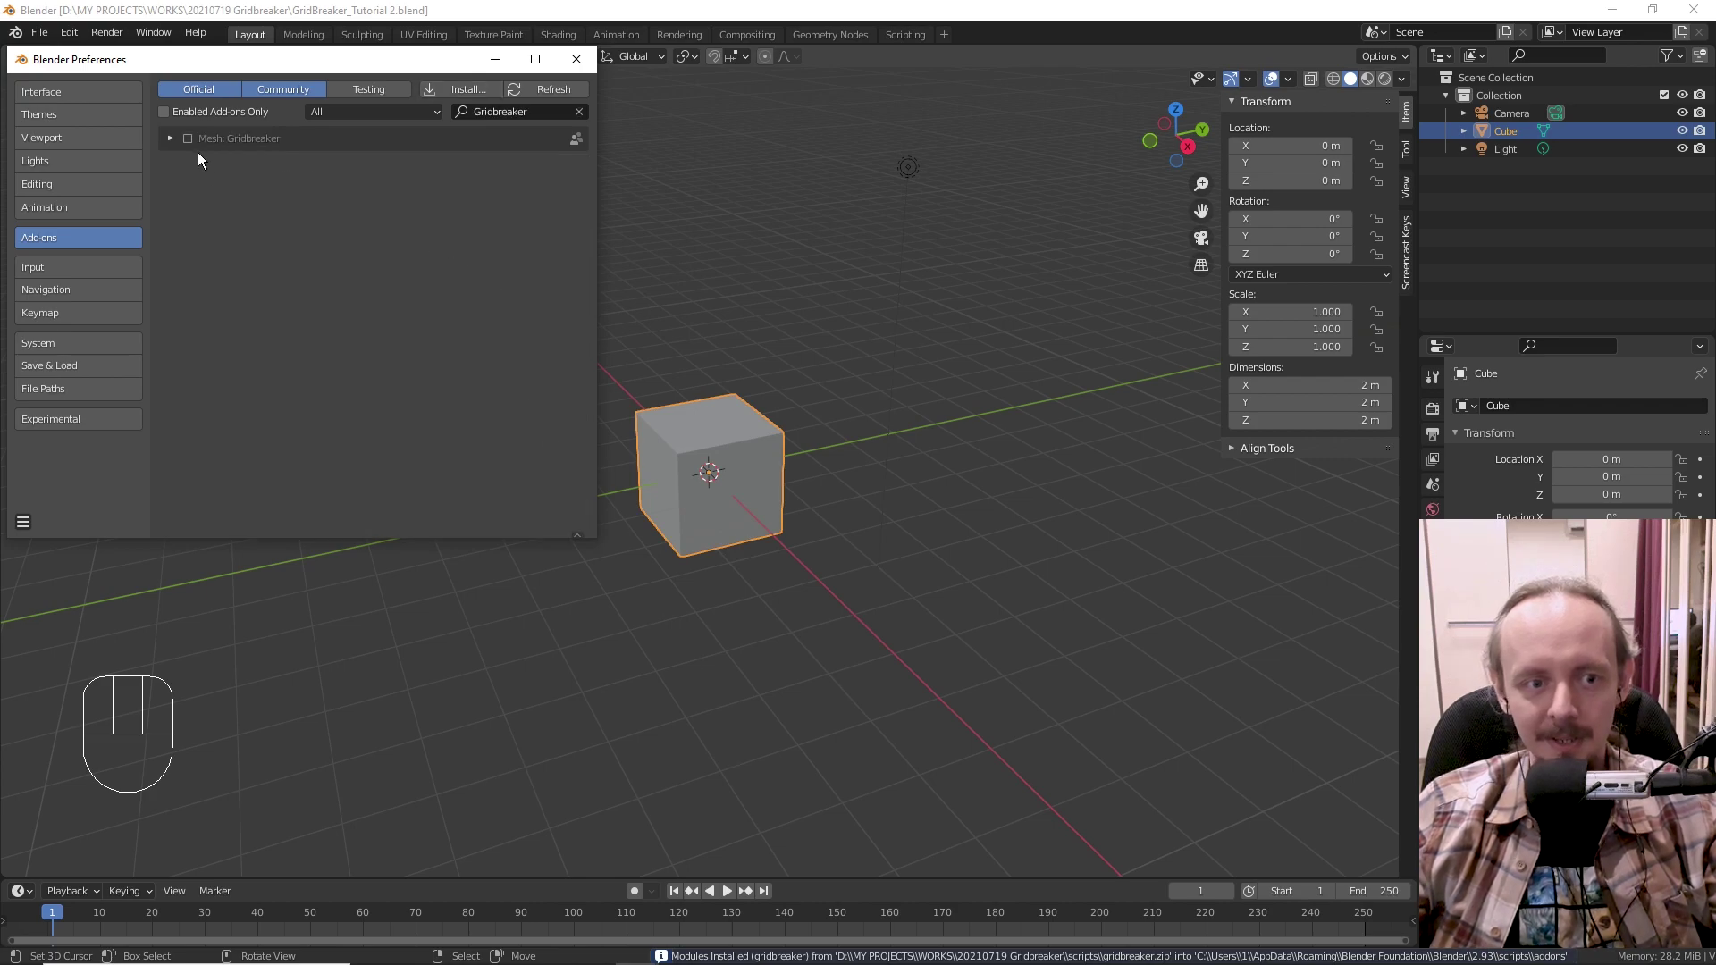
click(196, 148)
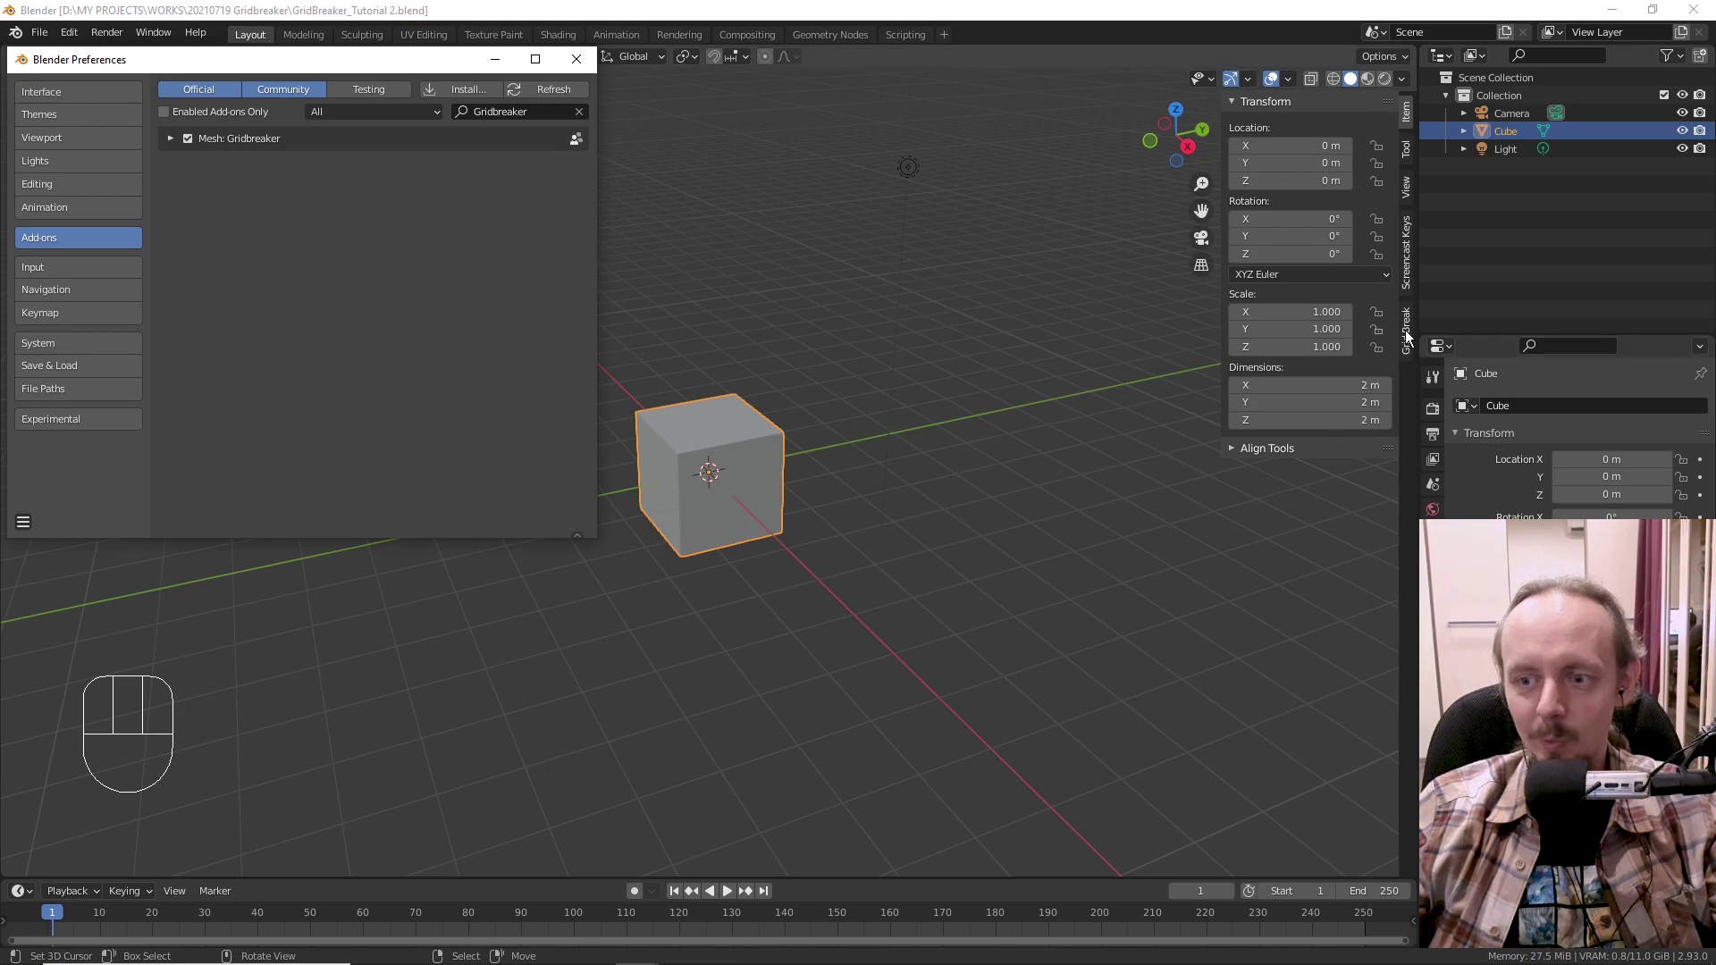
click(578, 59)
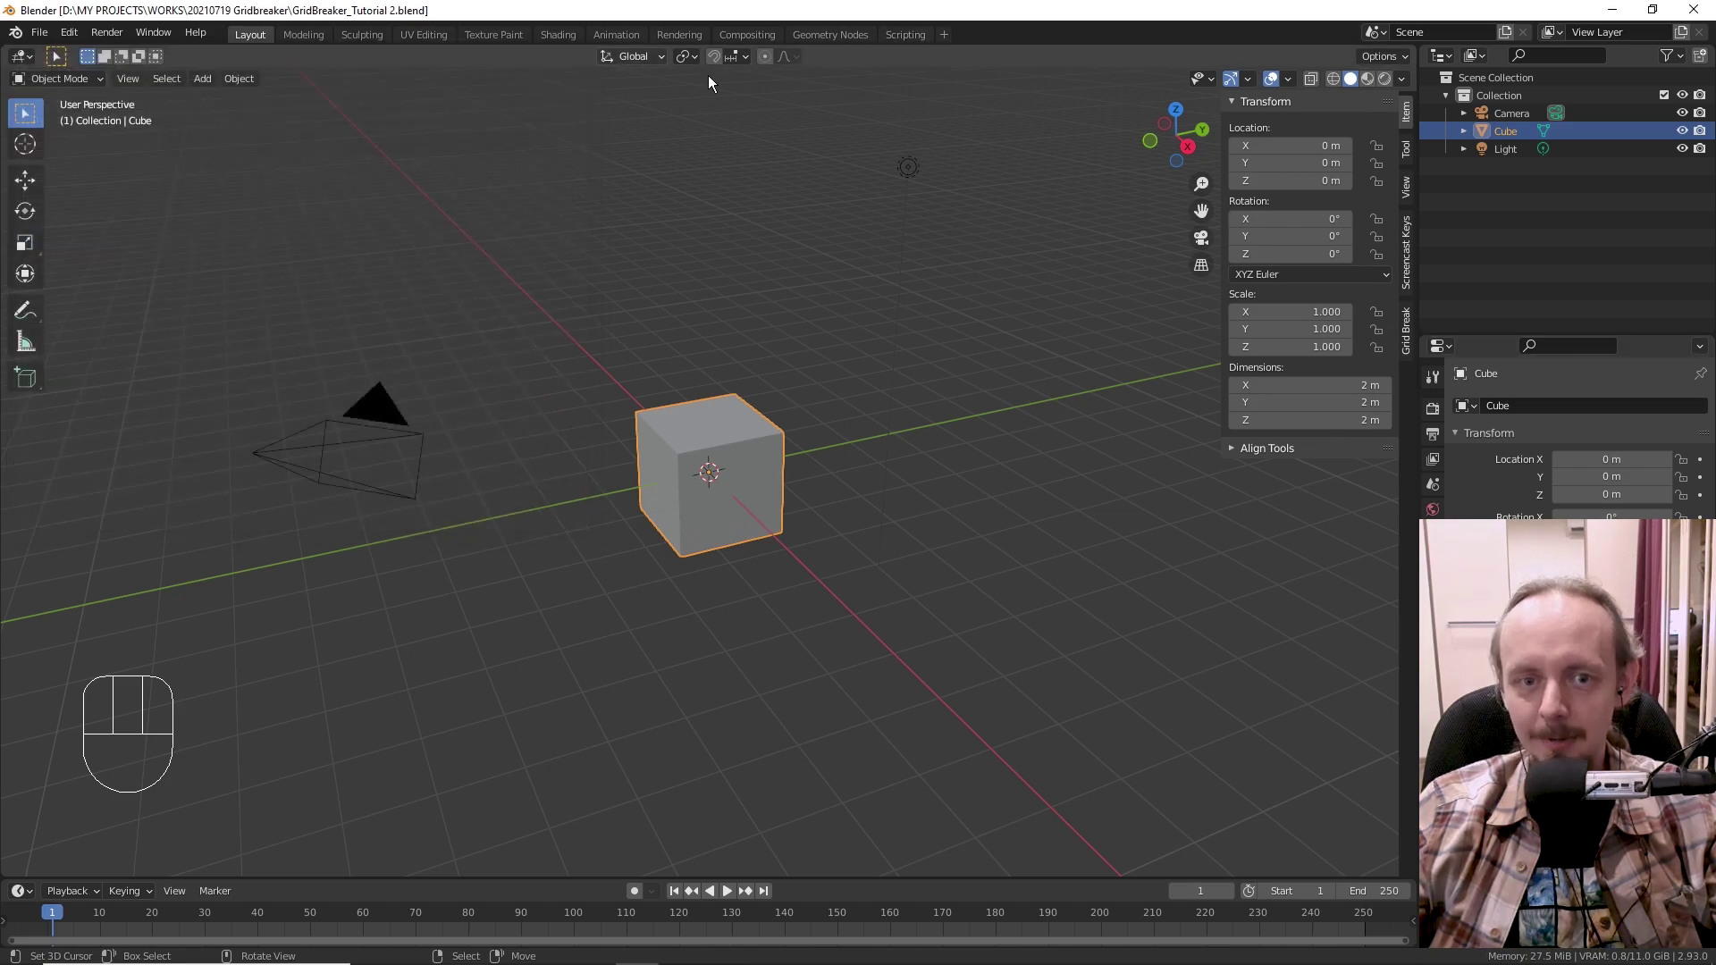
- Show the Gridbreaker settings enlarged and widened, and add a new Grid Breaker to the scene
click(1406, 335)
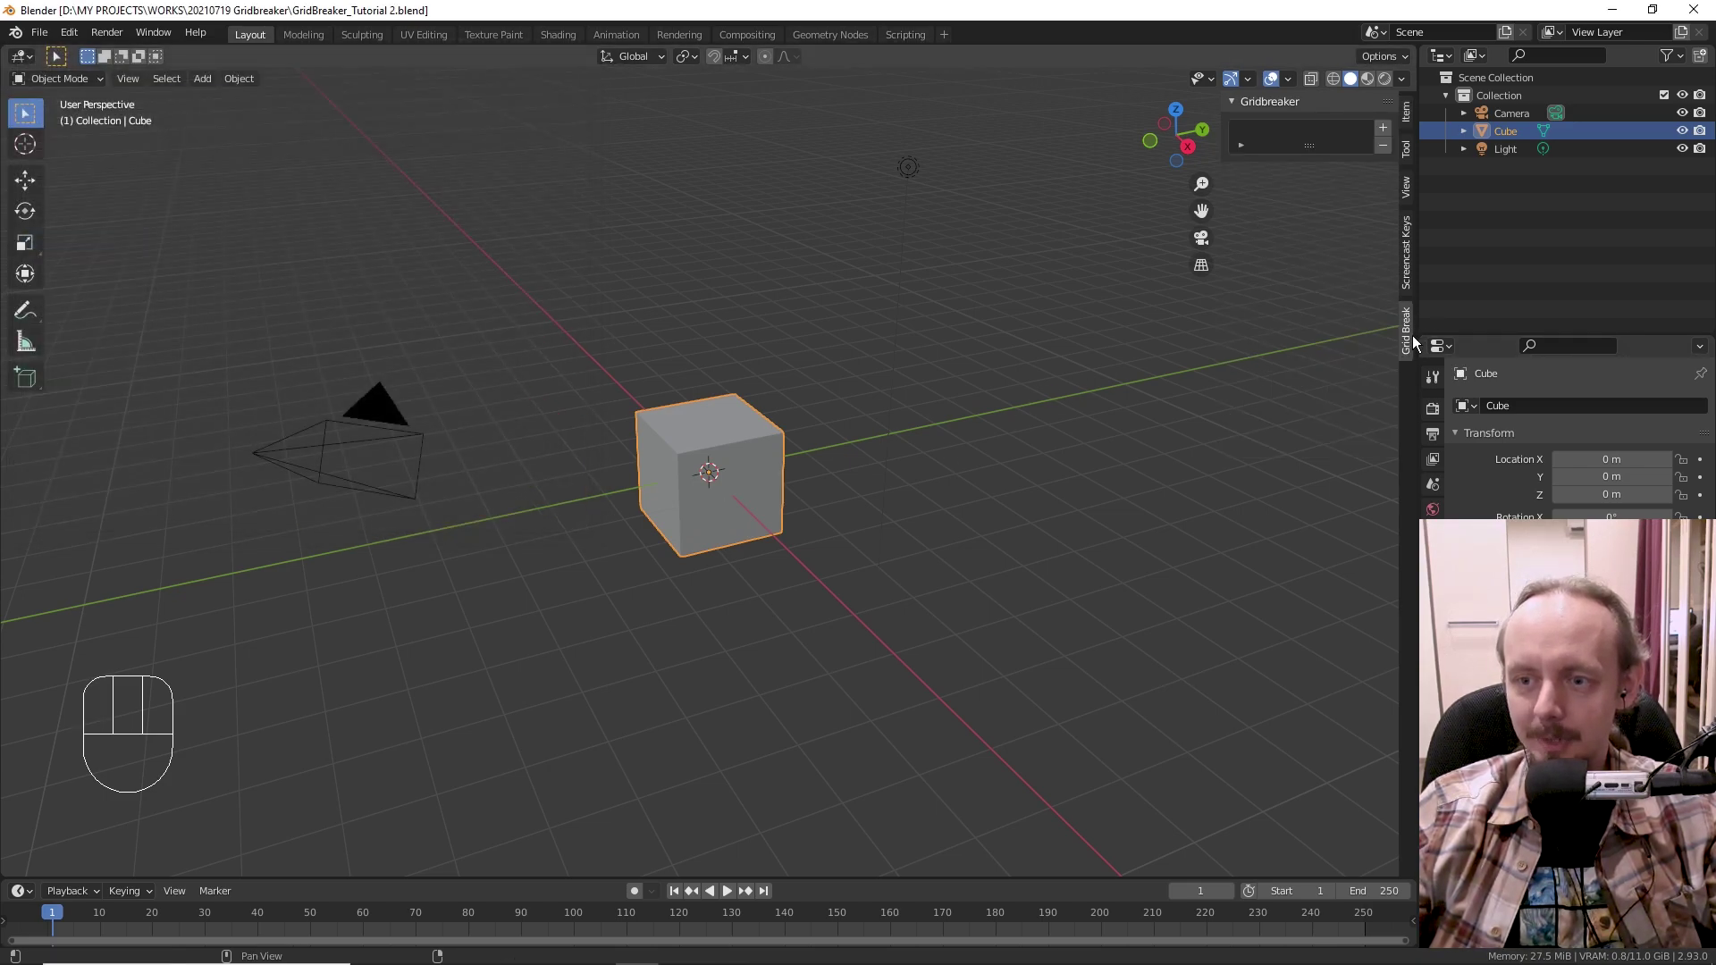
ctrl+middle_drag(1313, 152, 1333, 147)
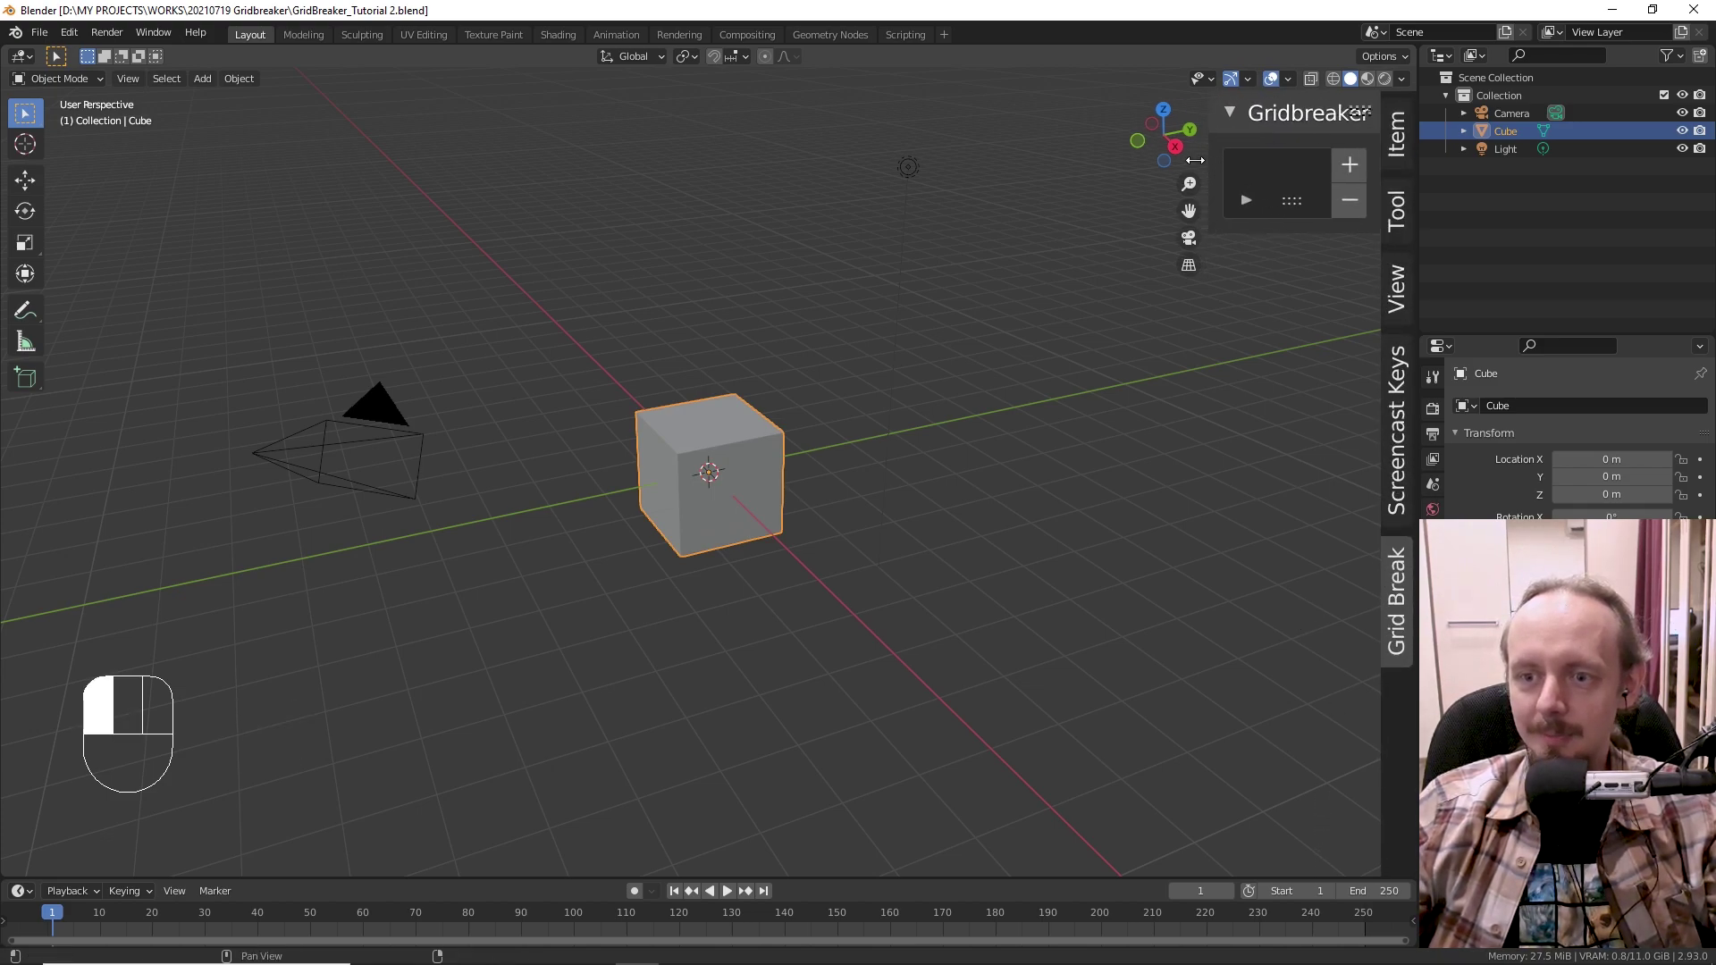
drag(1230, 168, 978, 168)
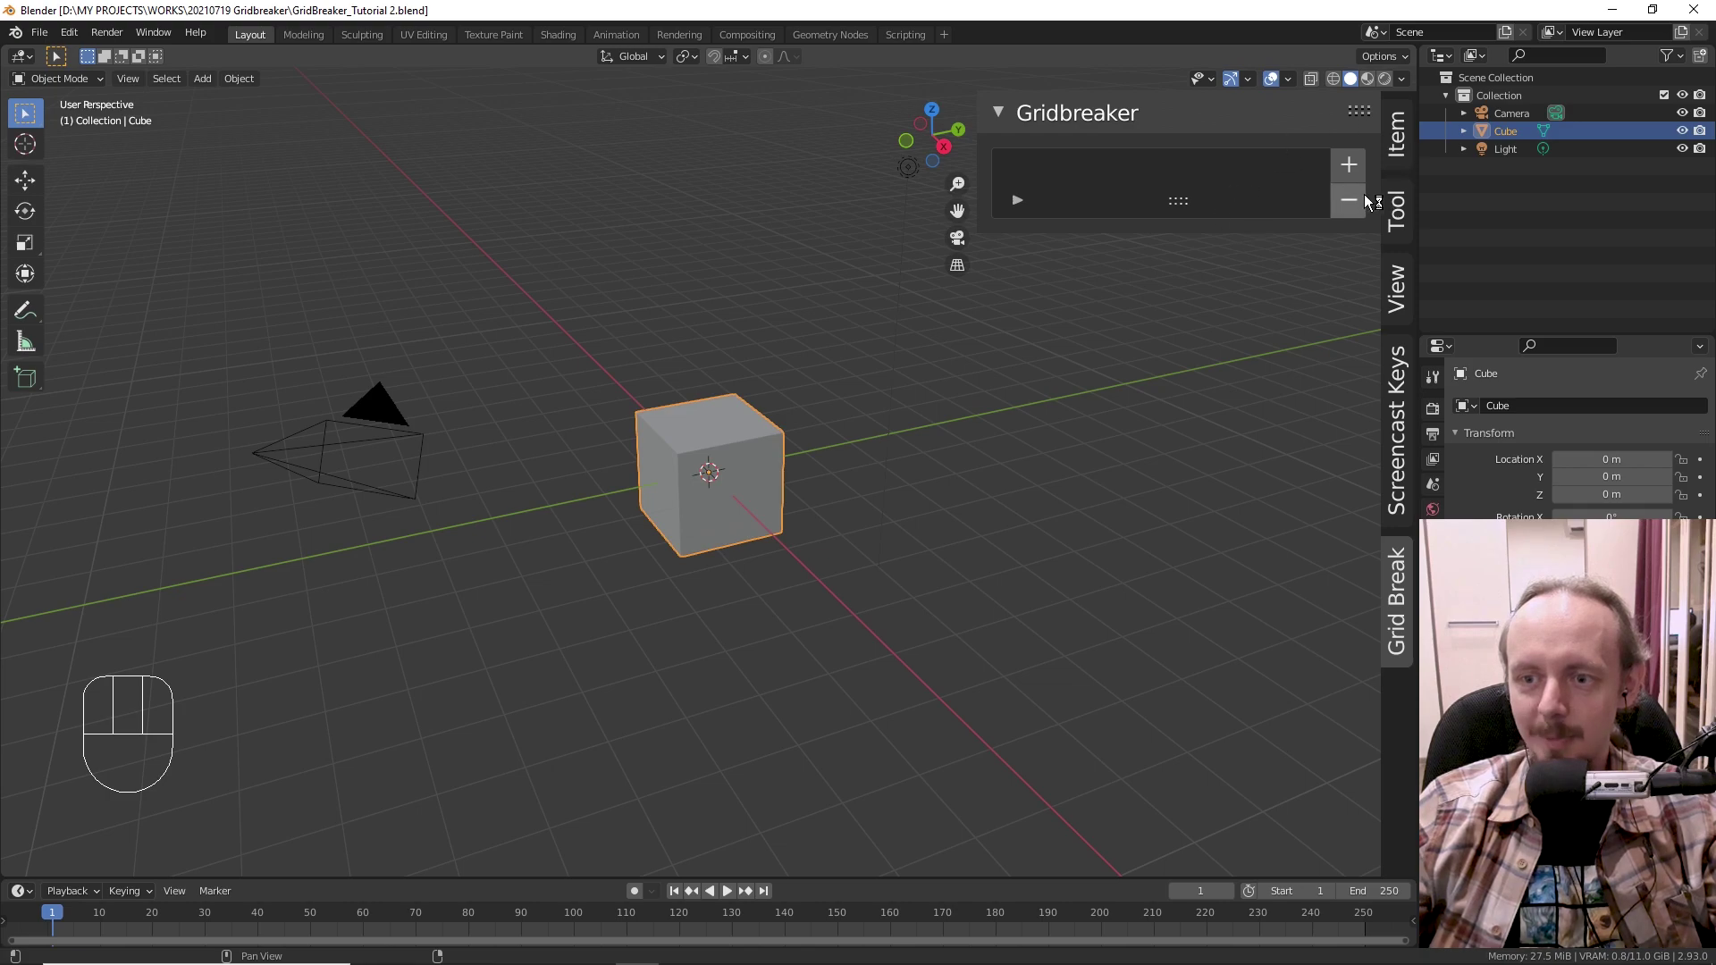
click(1358, 168)
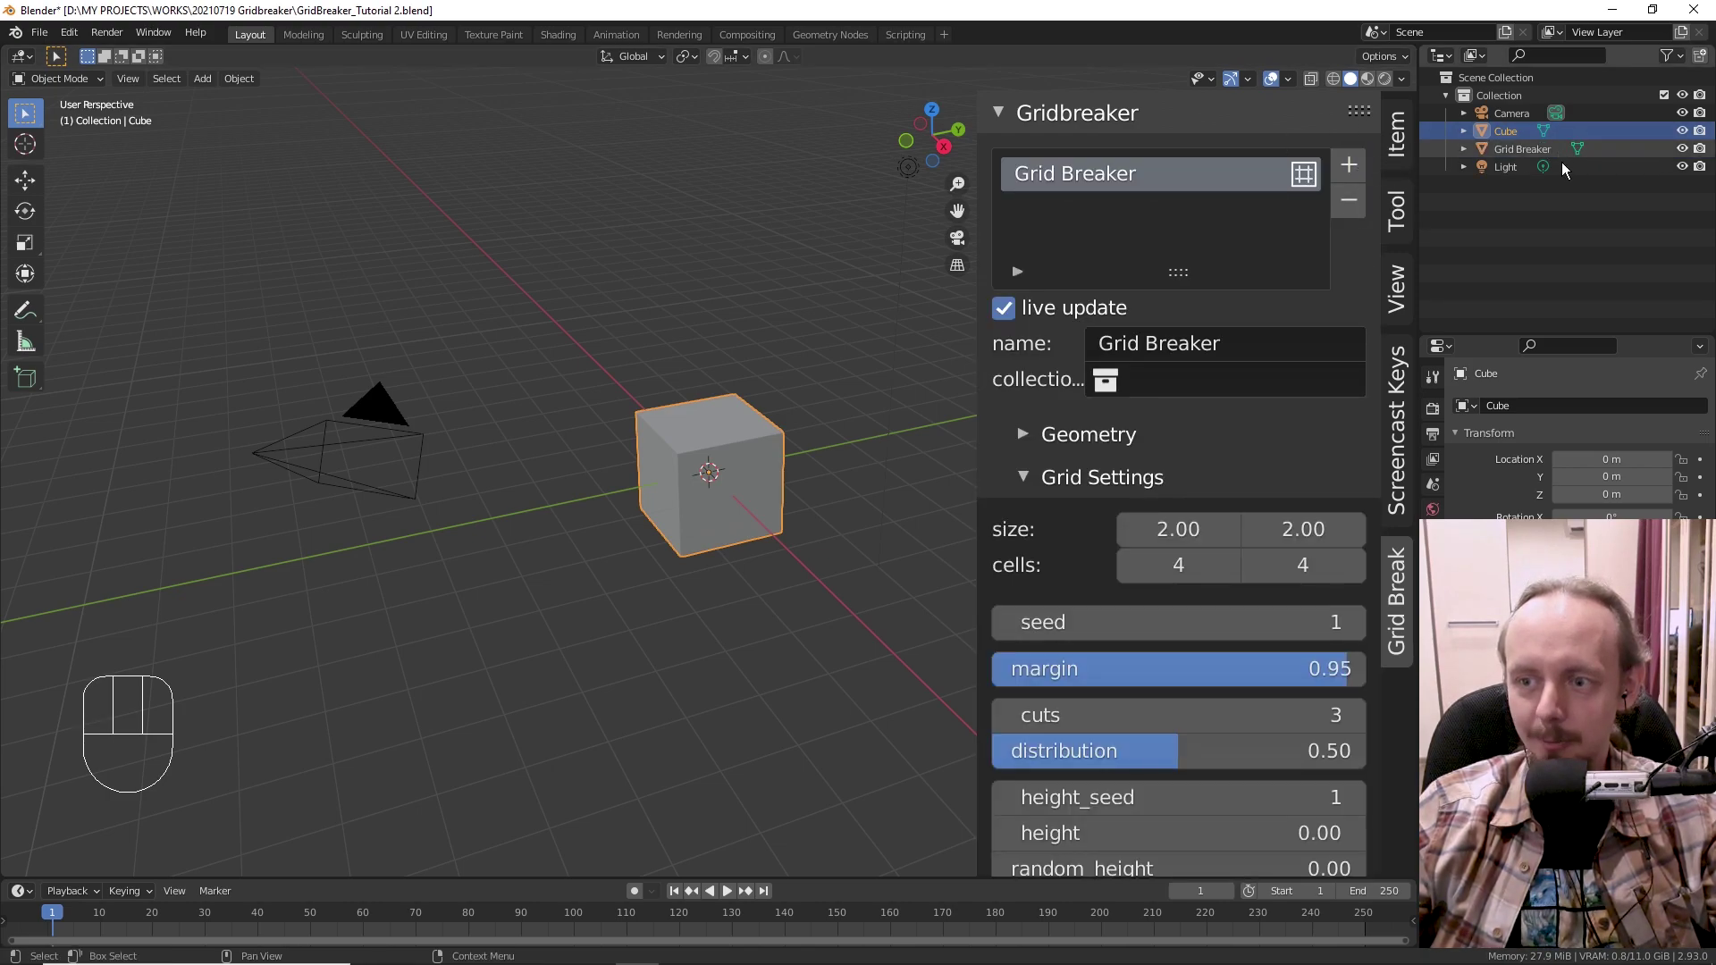
ctrl+middle_drag(1213, 325, 1215, 329)
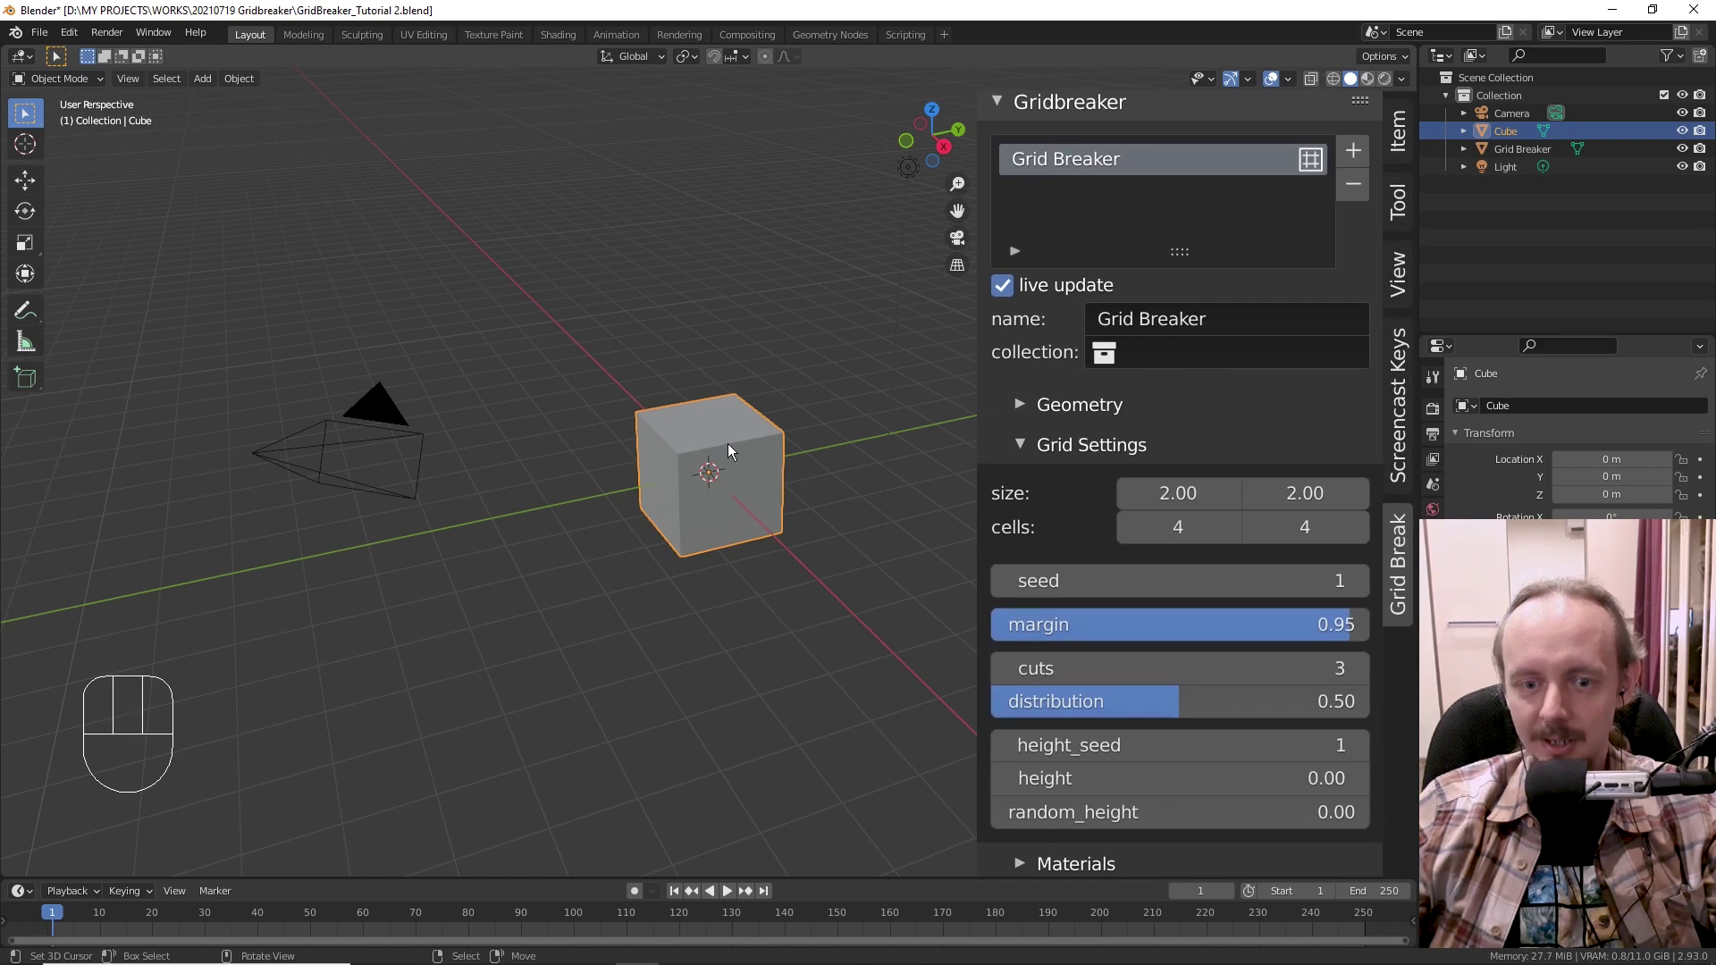
- Delete the default cube that covers the new grid
shift+middle_drag(797, 444, 695, 436)
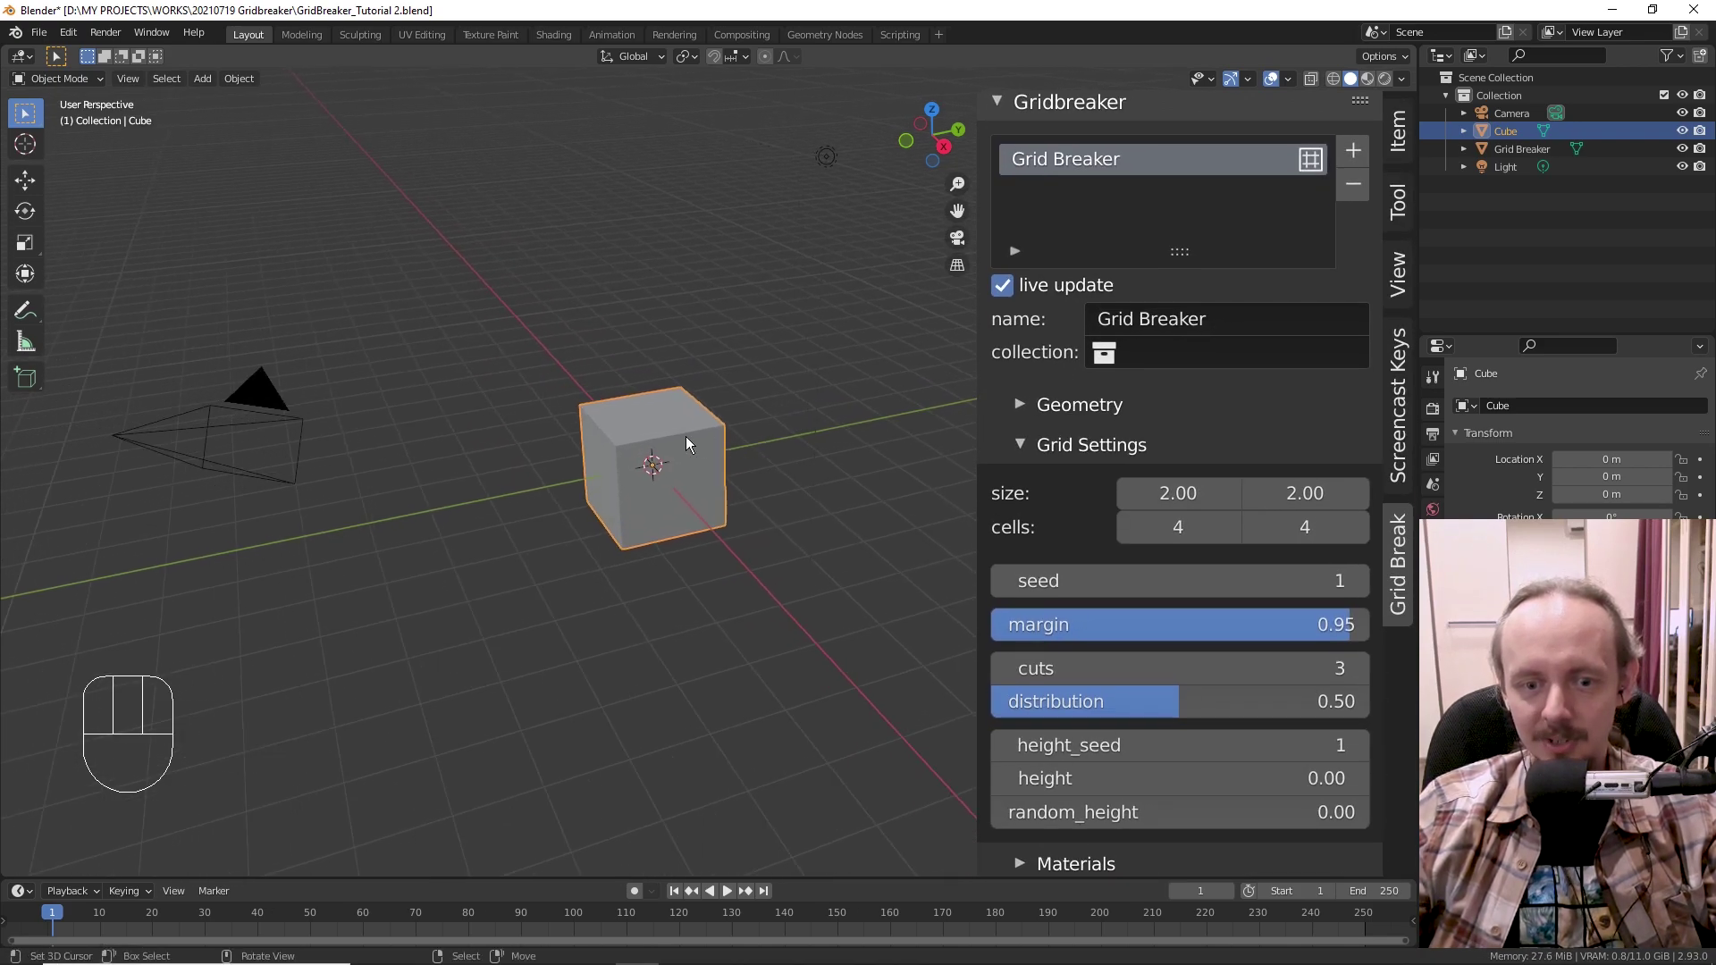
key(x)
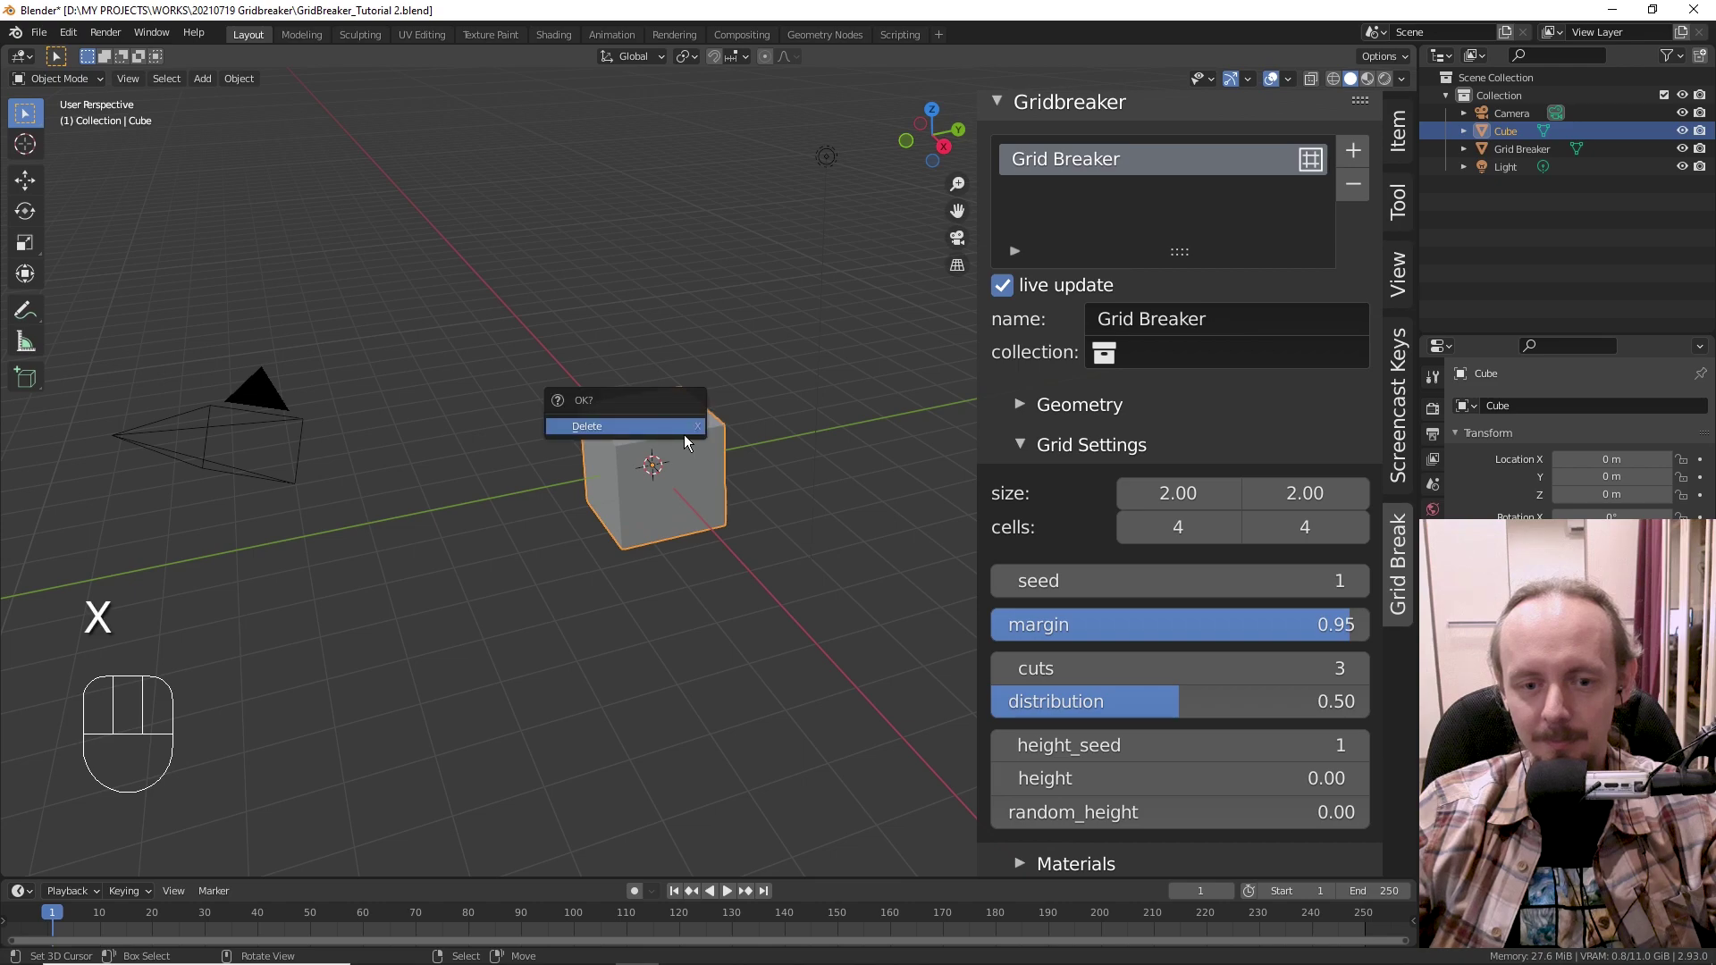
click(683, 434)
- Select the Grid Breaker object and give its cells a height of 0.81 with a random height of 0.32
scroll(723, 522, up, 8)
shift+middle_drag(720, 523, 836, 515)
mouse_move(750, 539)
middle_down()
mouse_move(840, 570)
mouse_move(768, 511)
mouse_move(793, 570)
mouse_move(776, 562)
middle_up()
scroll(758, 510, down, 3)
scroll(758, 509, up, 1)
click(758, 509)
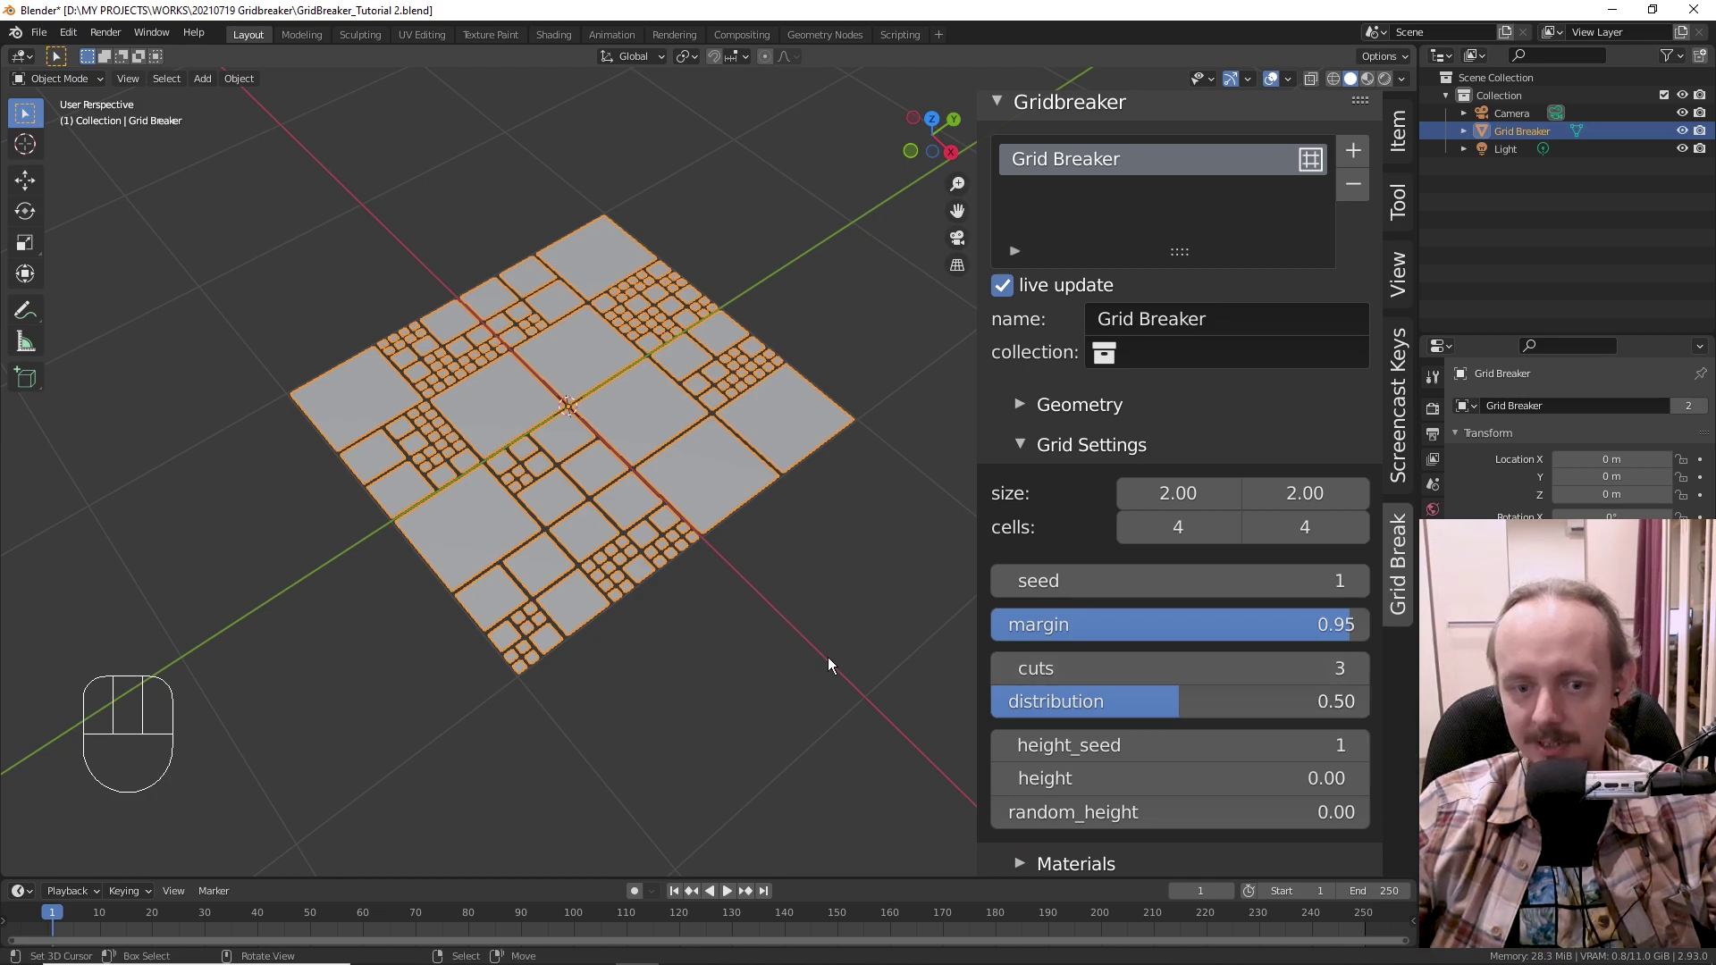
drag(1095, 786, 1190, 811)
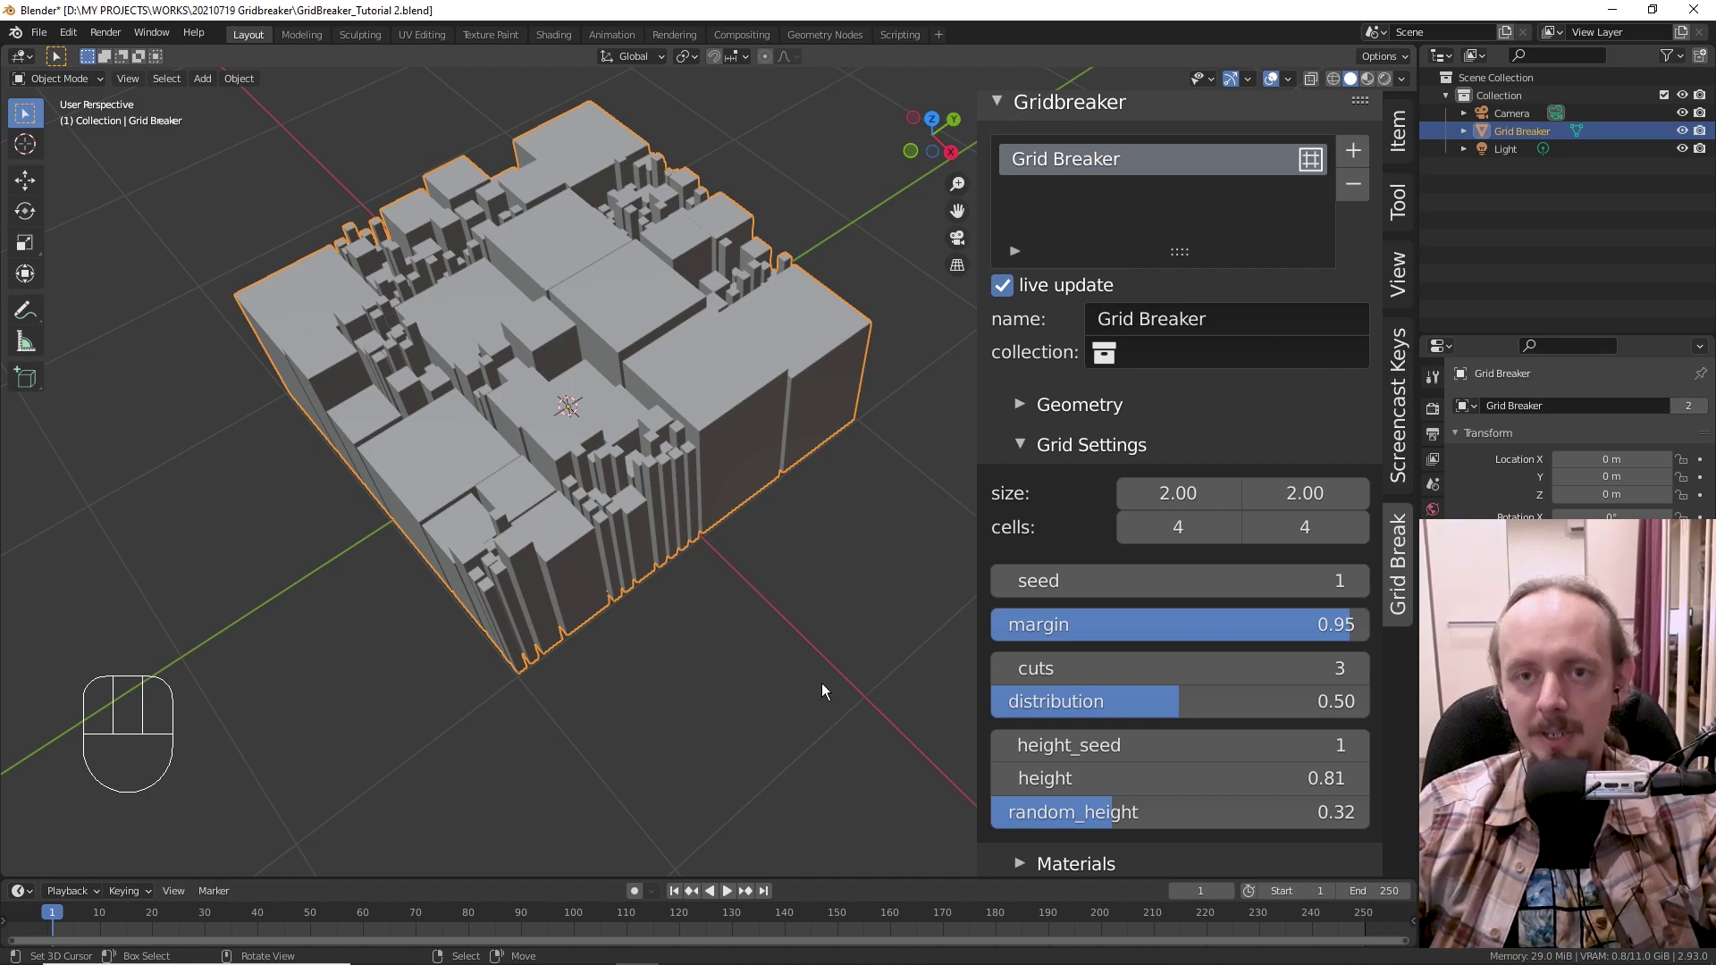
- Enlarge the grid size to 5.81 by 5.99 in the Grid Settings, checking the object's transform values in between
middle_drag(757, 728, 897, 436)
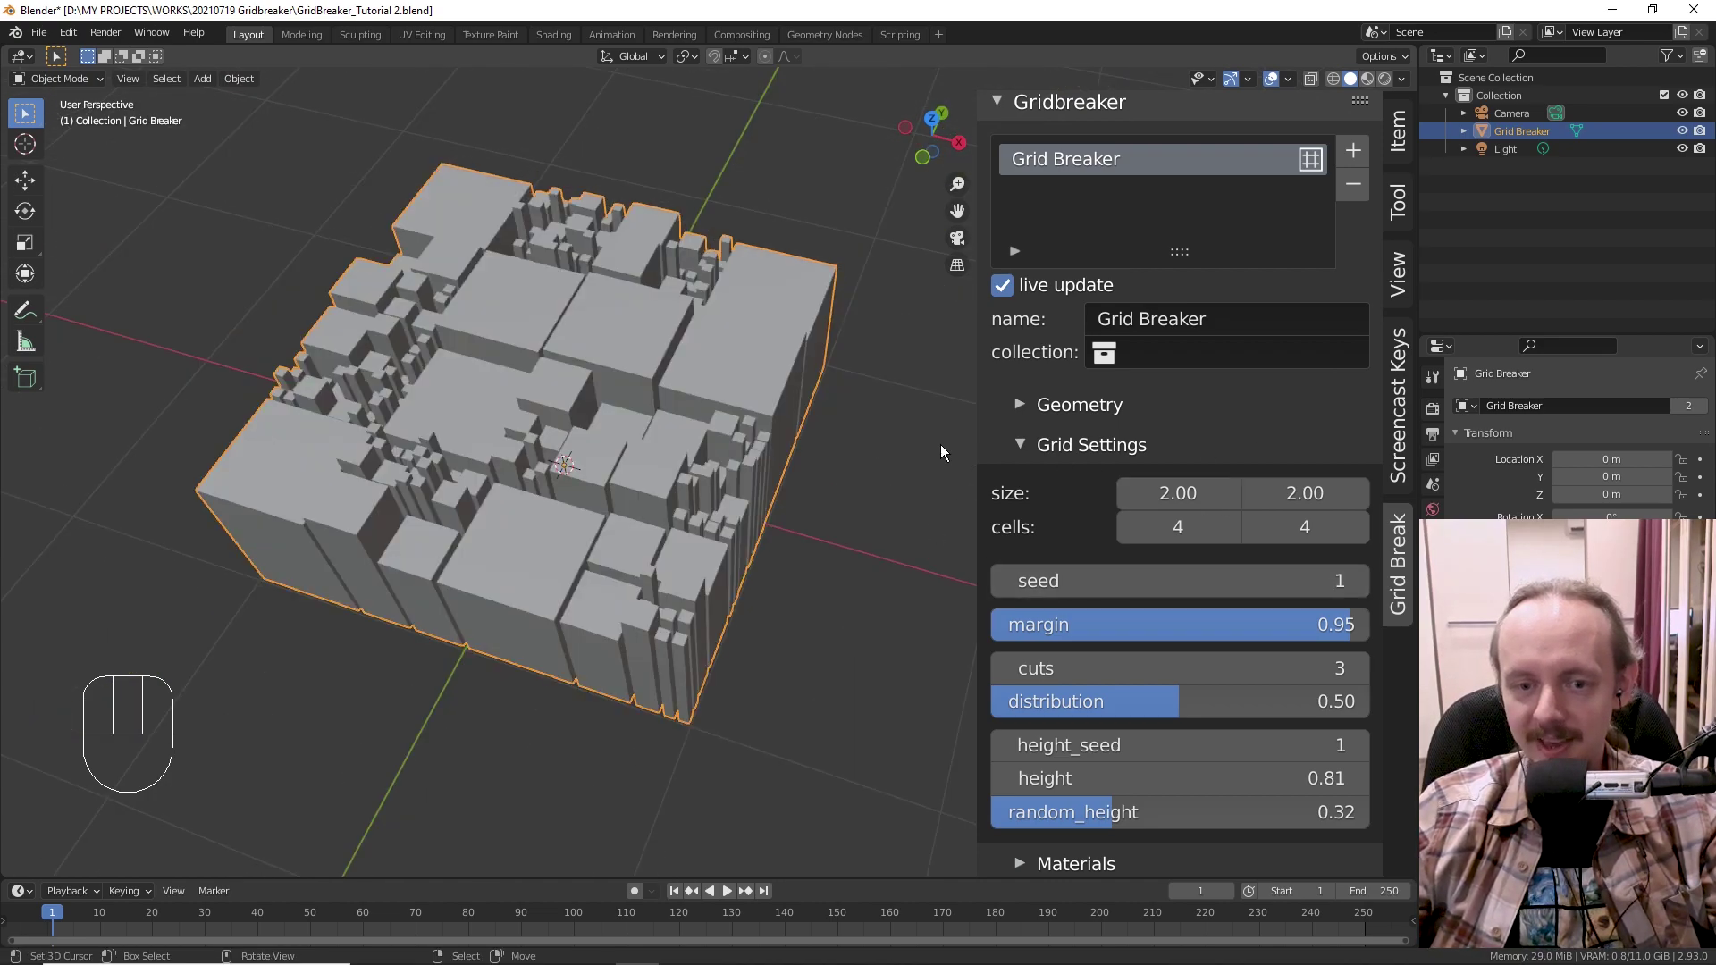
drag(1177, 493, 1286, 493)
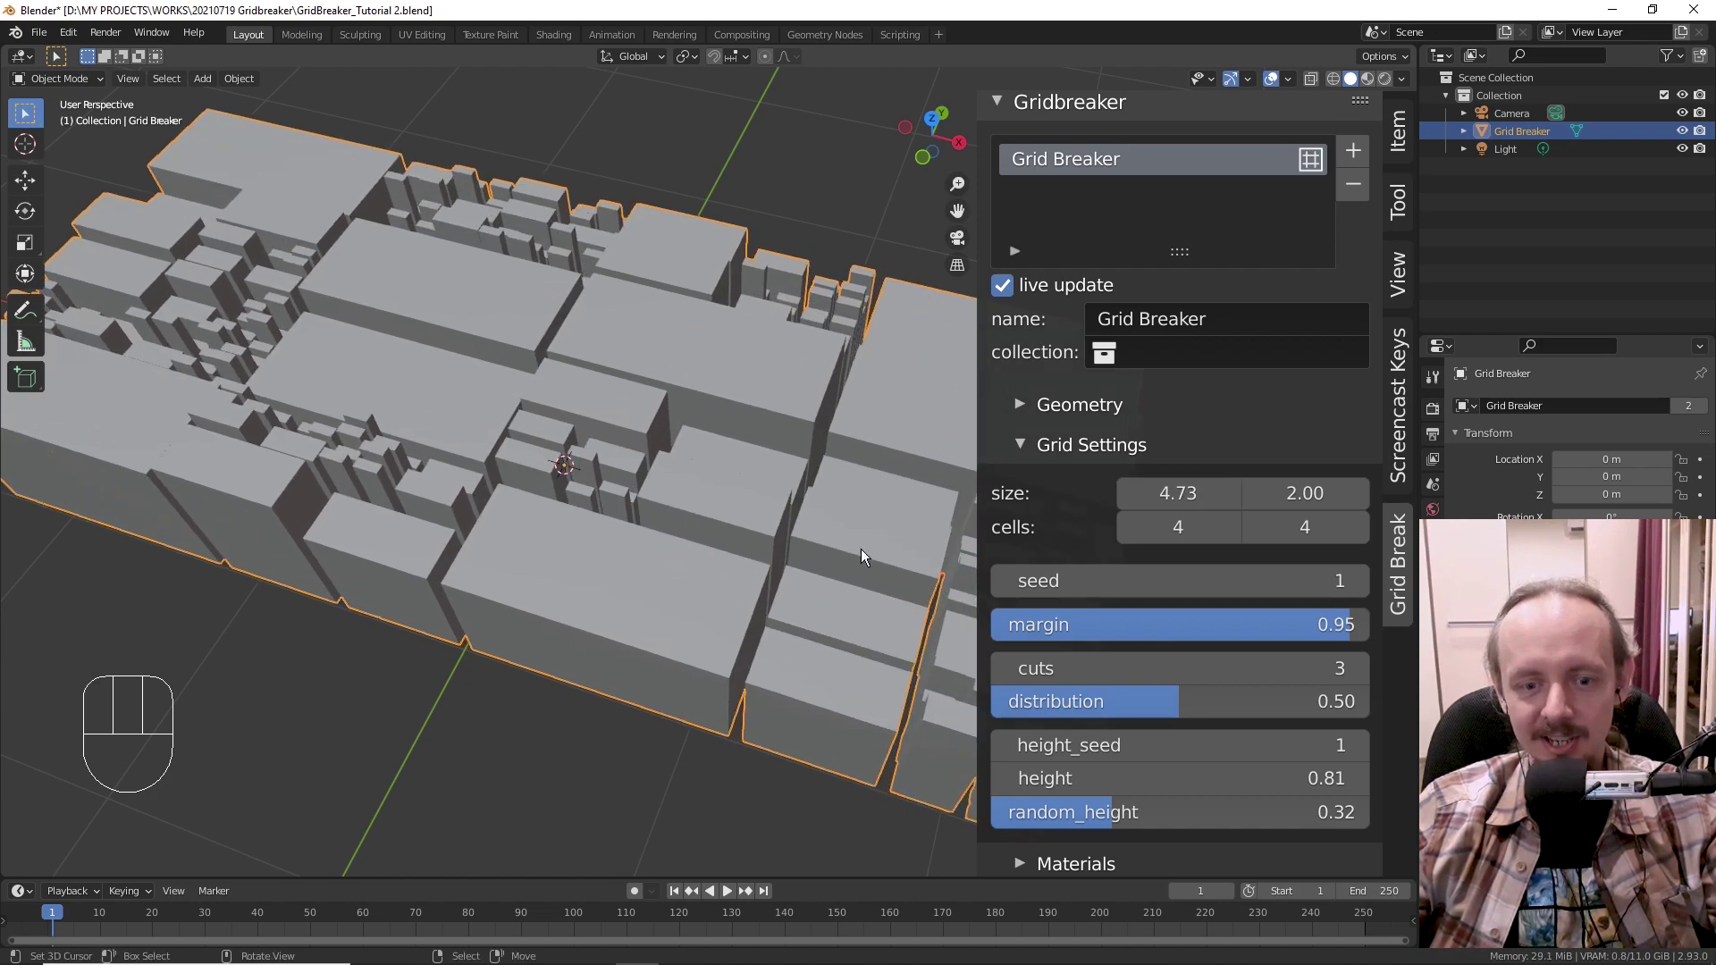
scroll(893, 554, down, 4)
middle_drag(777, 582, 832, 579)
drag(1178, 493, 1226, 493)
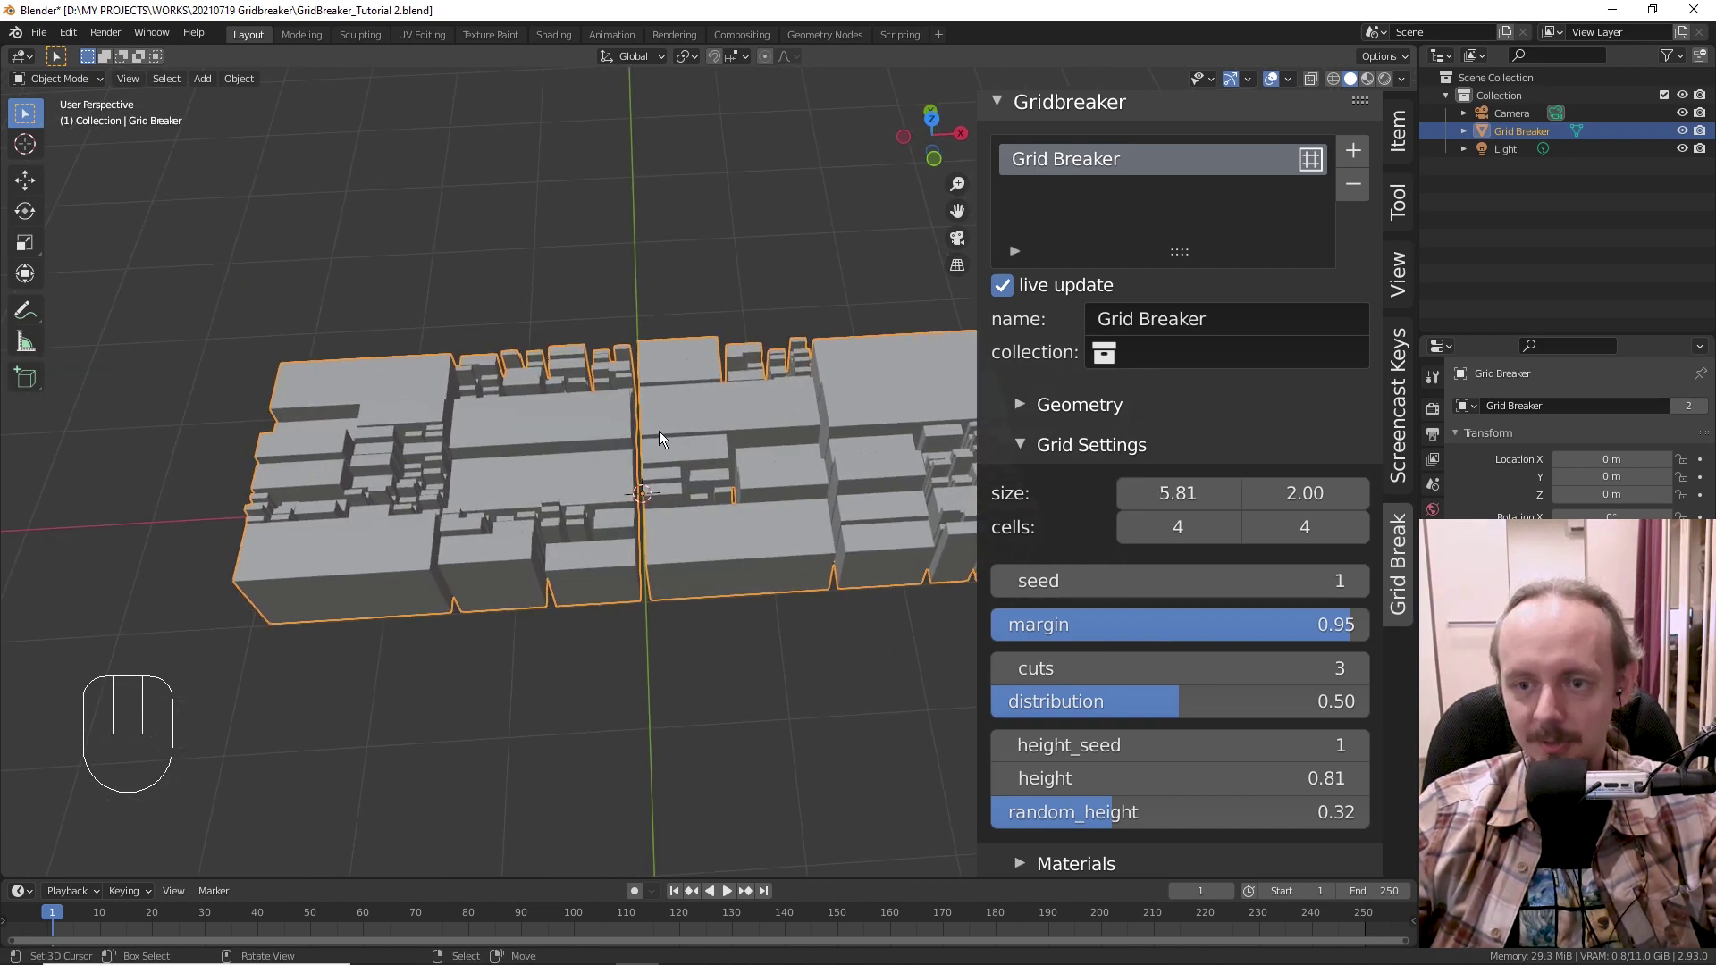
scroll(652, 465, down, 4)
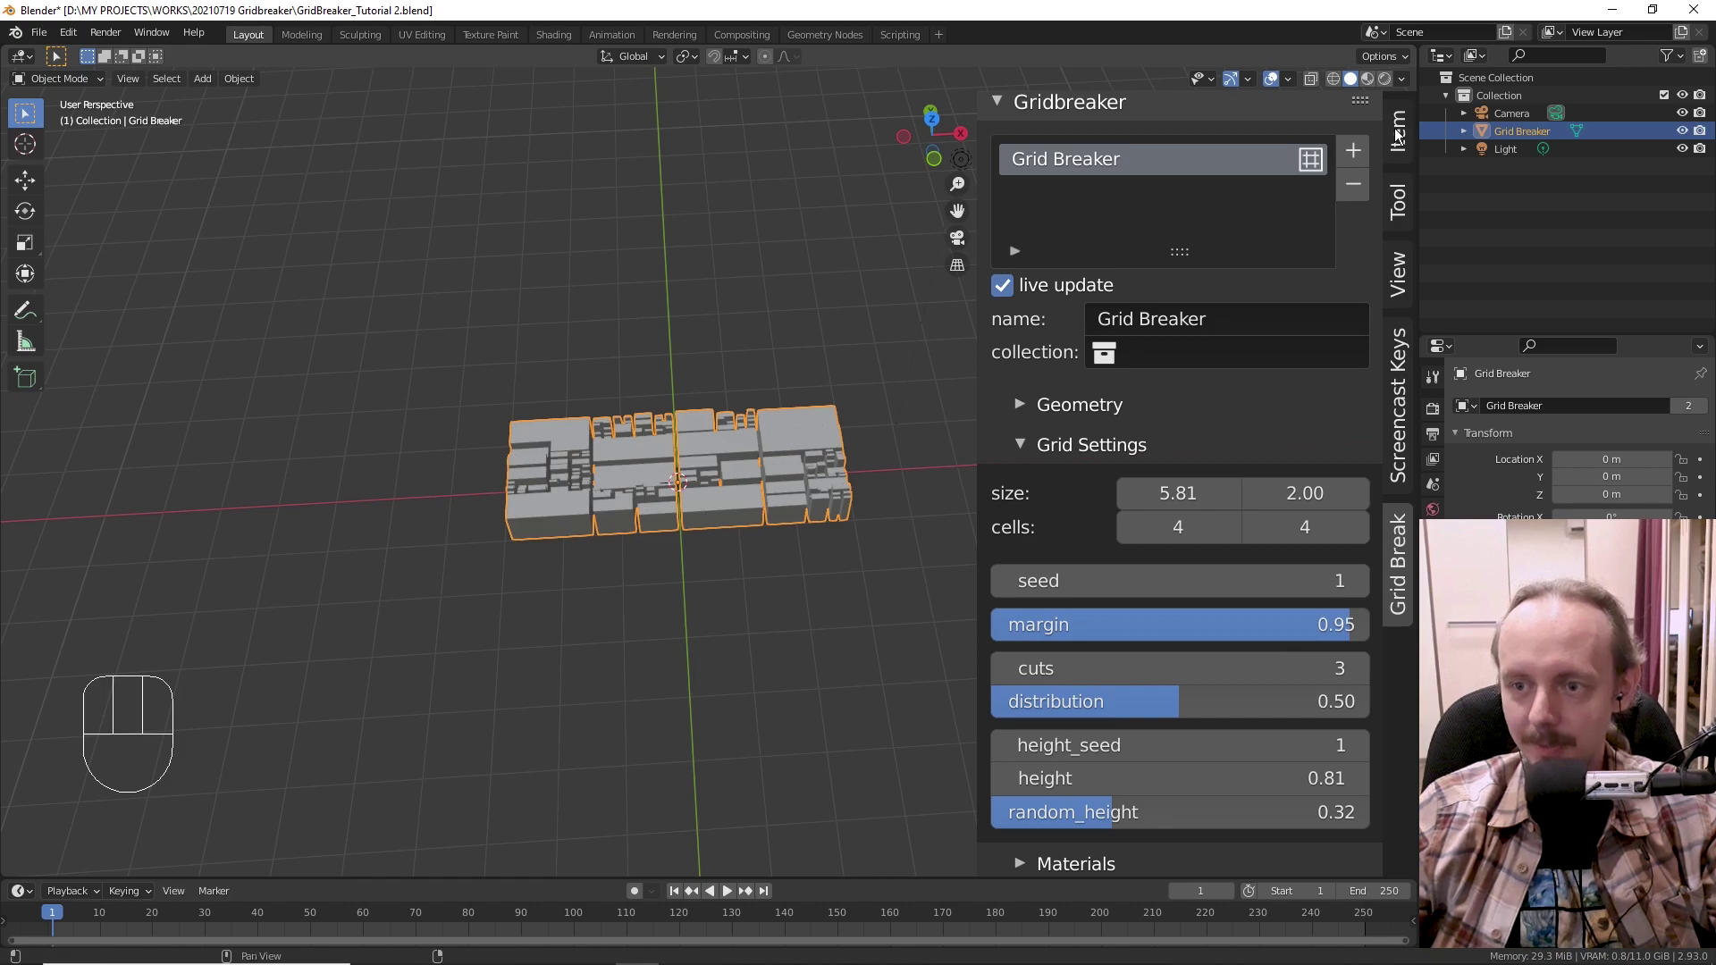
scroll(1401, 131, up, 4)
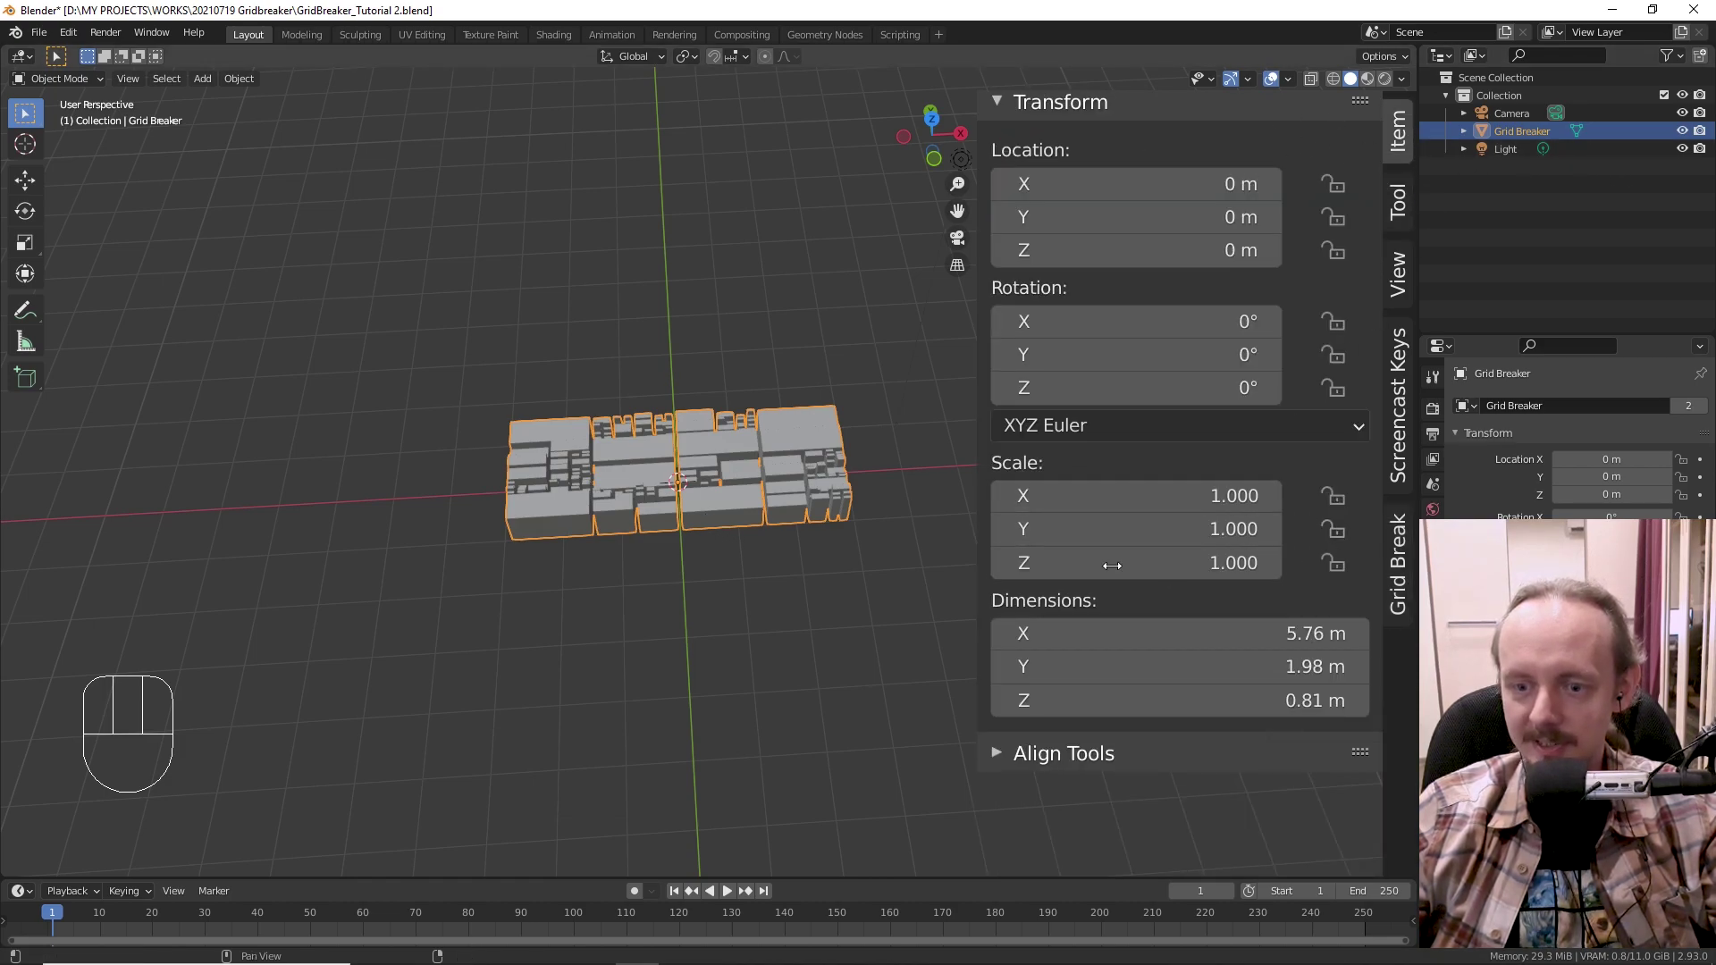
click(1408, 576)
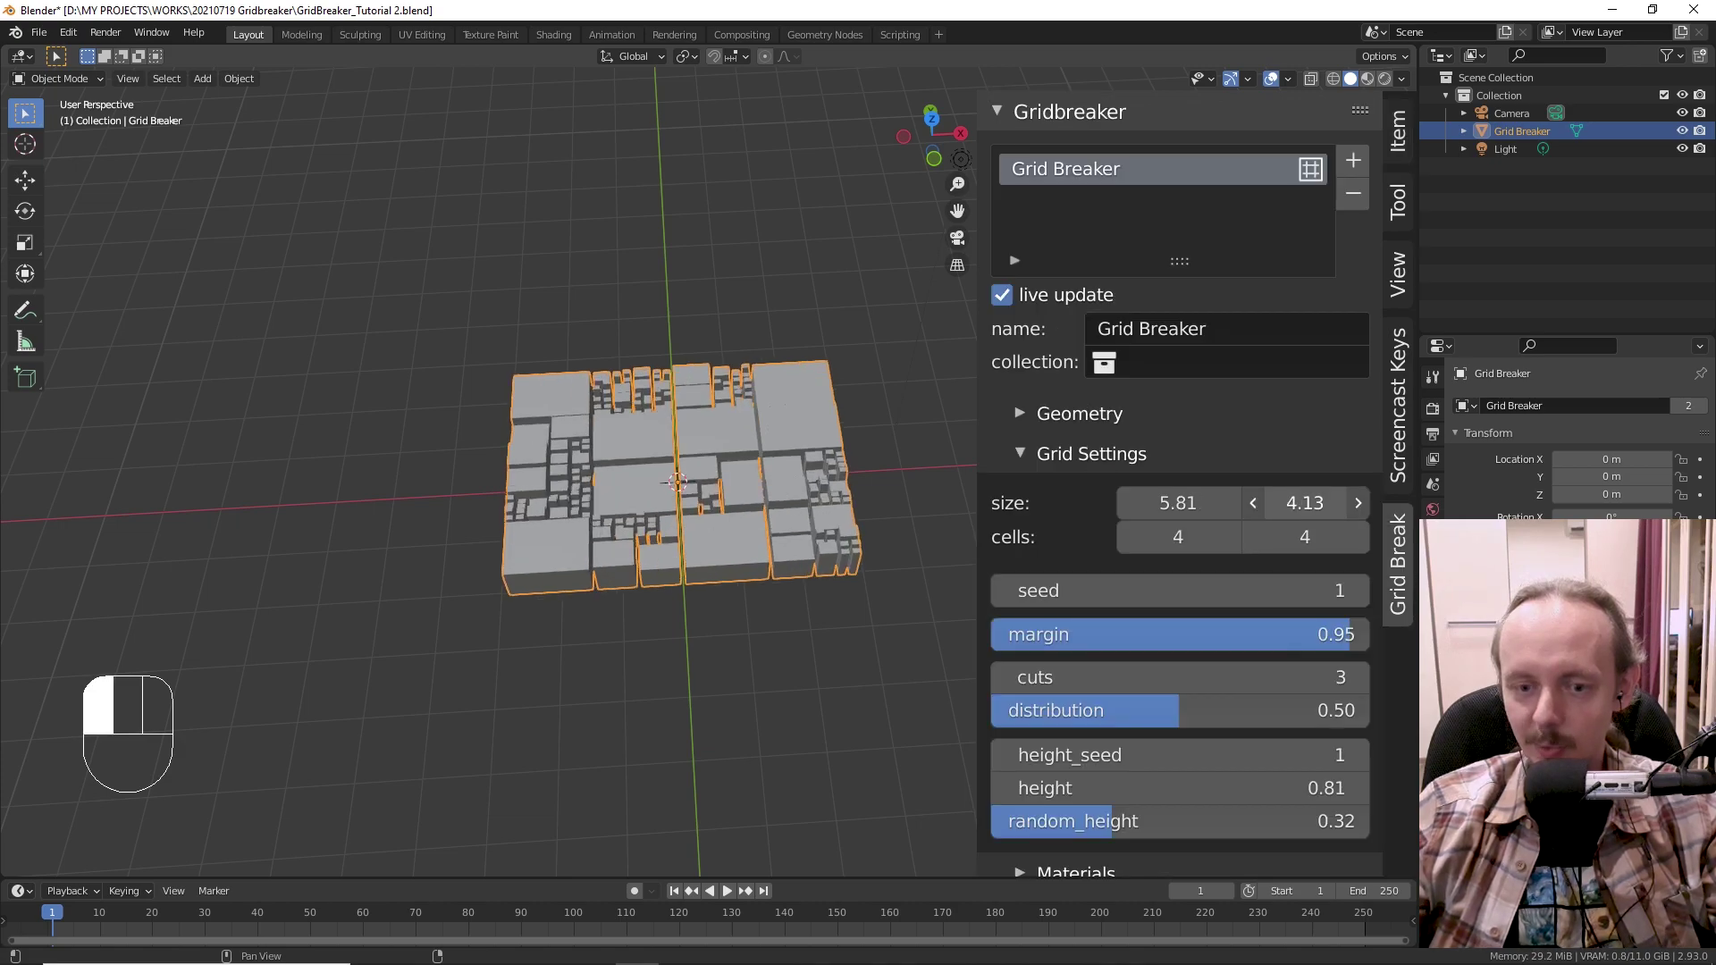
drag(1305, 502, 1428, 502)
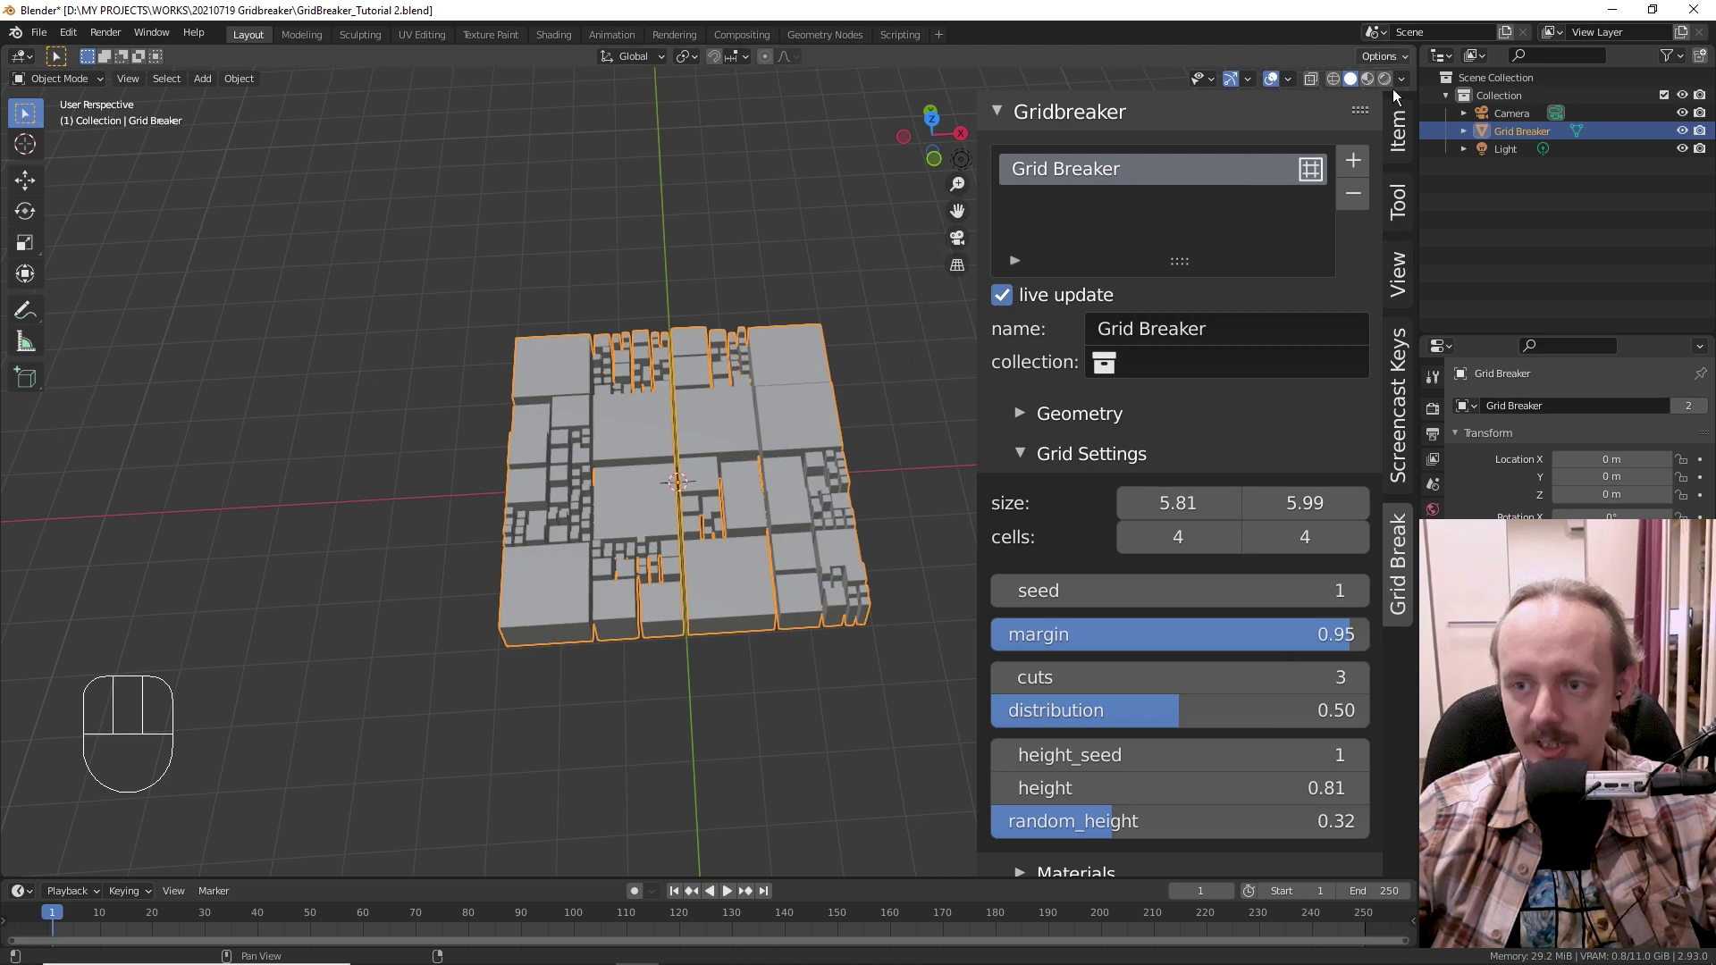
- Set the Grid Breaker object's X scale to 1.670, rotate it about 18.6° around X and shift it along X
click(1398, 132)
drag(1152, 509, 1233, 510)
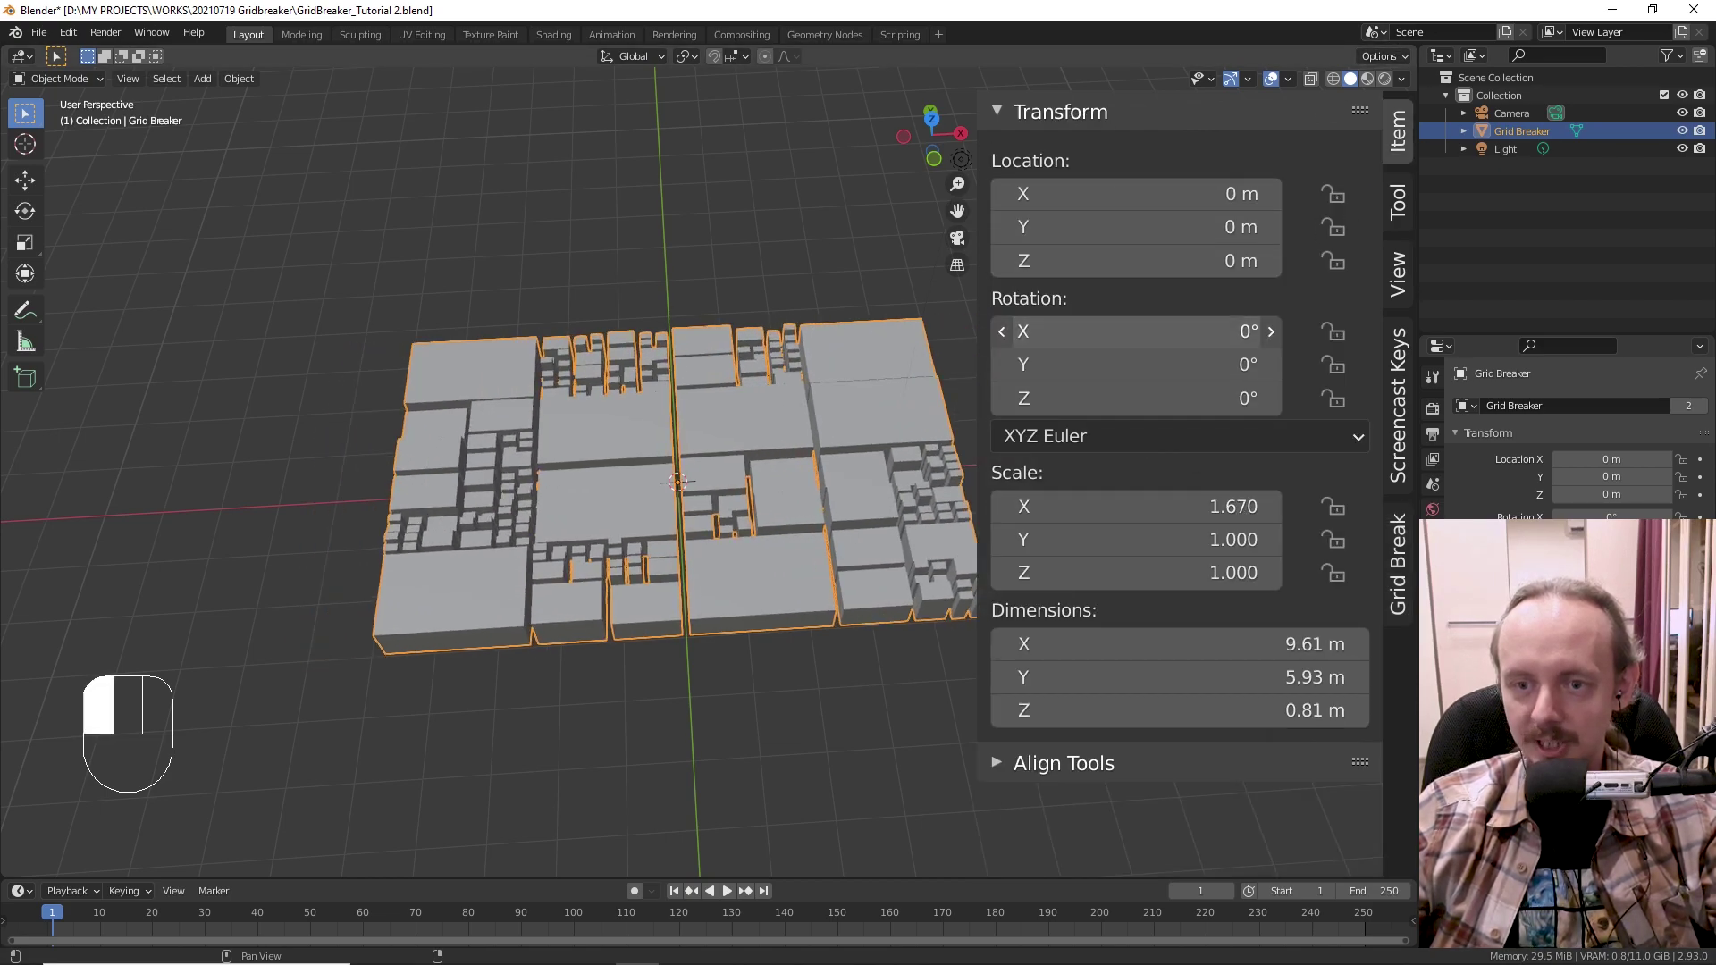
drag(1117, 330, 1162, 330)
drag(1134, 194, 1242, 194)
shift+middle_drag(576, 609, 385, 618)
- Move the Grid Breaker object freely to about X 3.25 m, Y -1.66 m, Z 1.50 m
click(1392, 576)
scroll(783, 427, down, 3)
middle_drag(782, 427, 838, 447)
key(g)
click(894, 401)
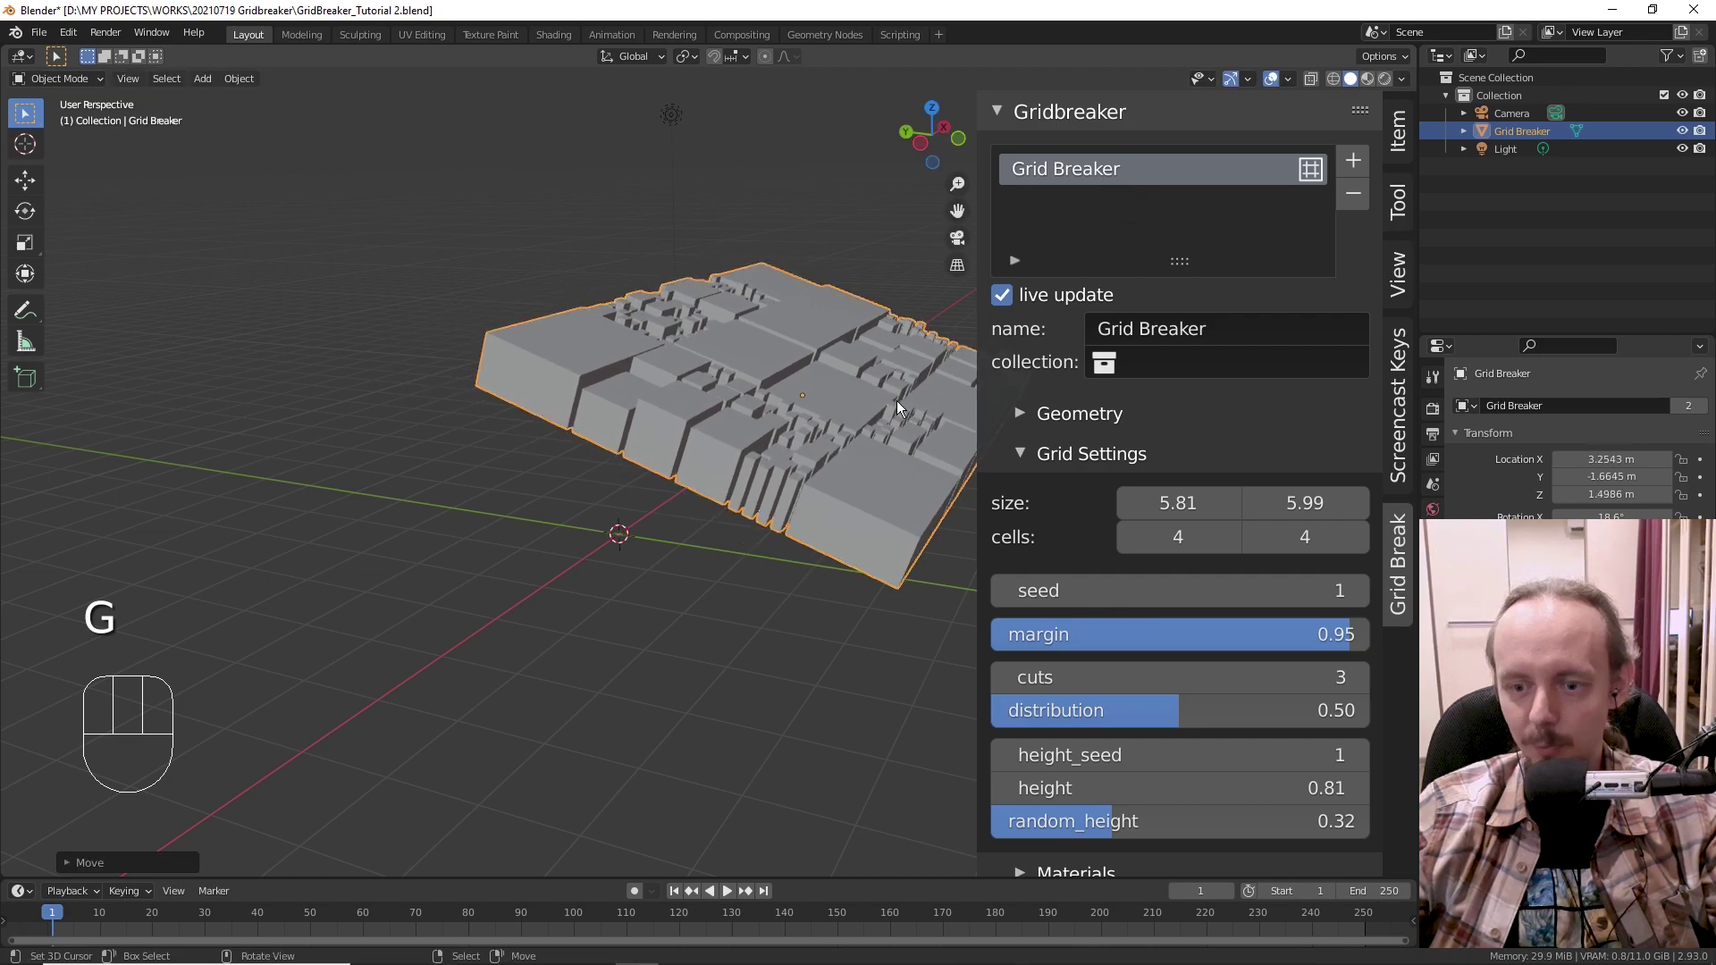
- Adjust the grid's margin to 0.94
shift+middle_drag(774, 493, 510, 511)
mouse_move(1178, 636)
mouse_down()
mouse_move(1114, 636)
mouse_move(1197, 636)
mouse_up()
middle_drag(714, 511, 825, 543)
drag(1353, 644, 1331, 644)
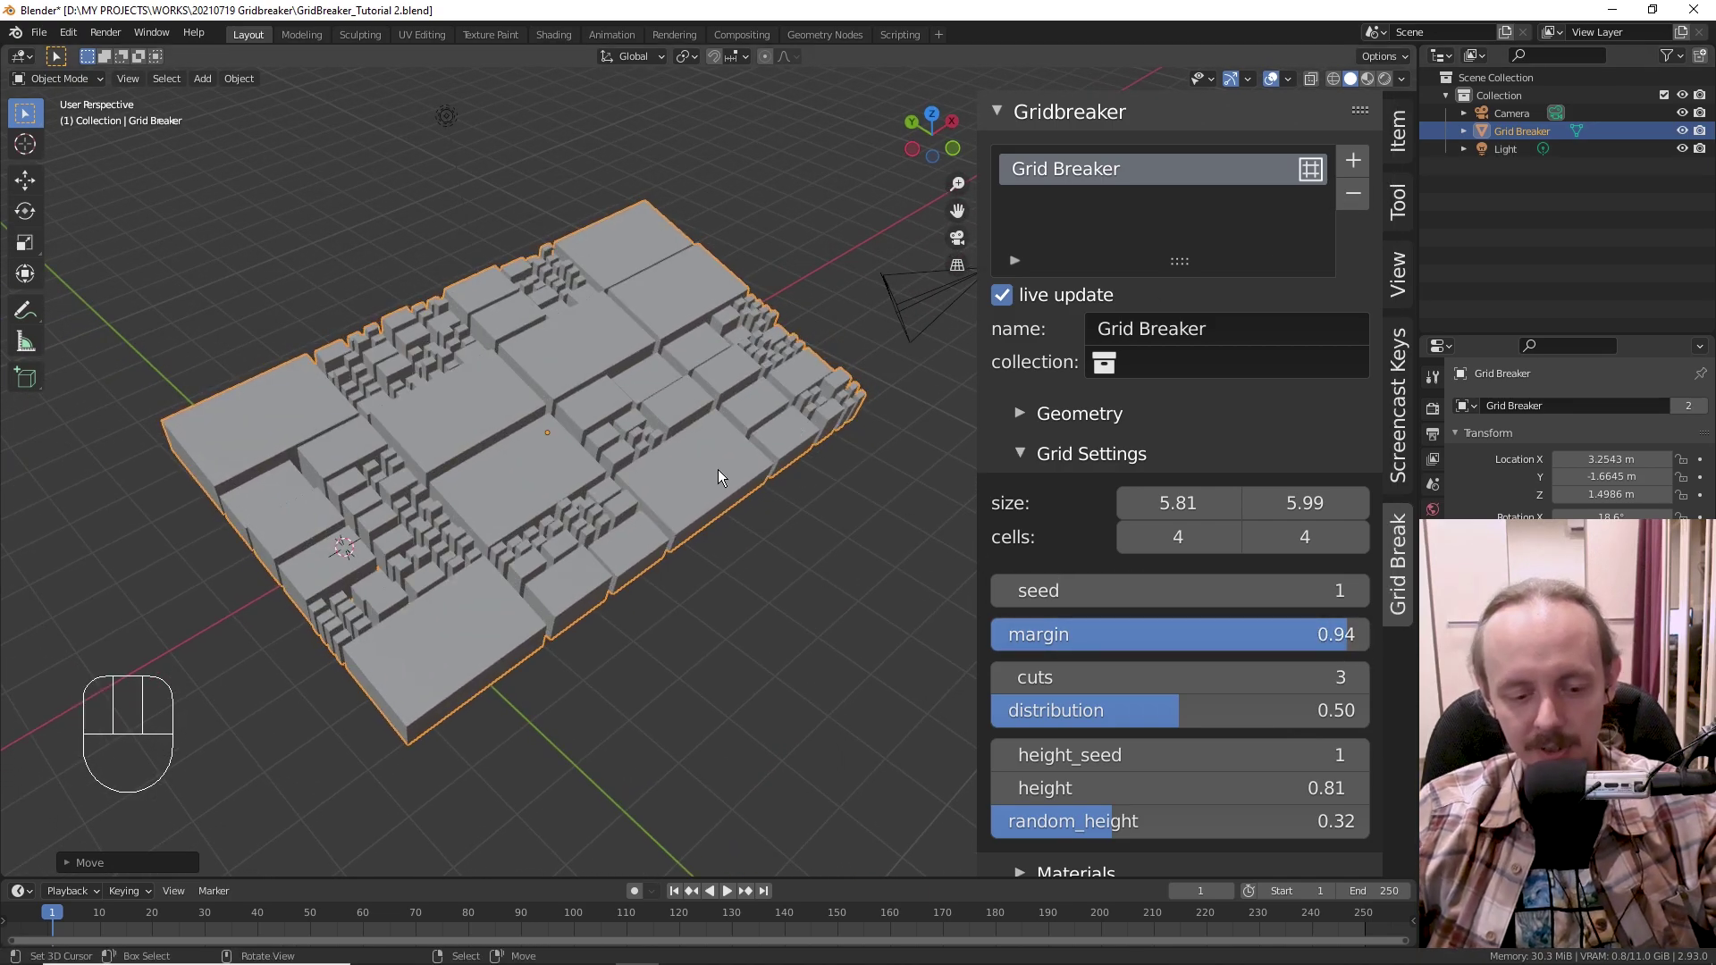
- Clear the rotation, location and scale of the Grid Breaker object
key(alt+r)
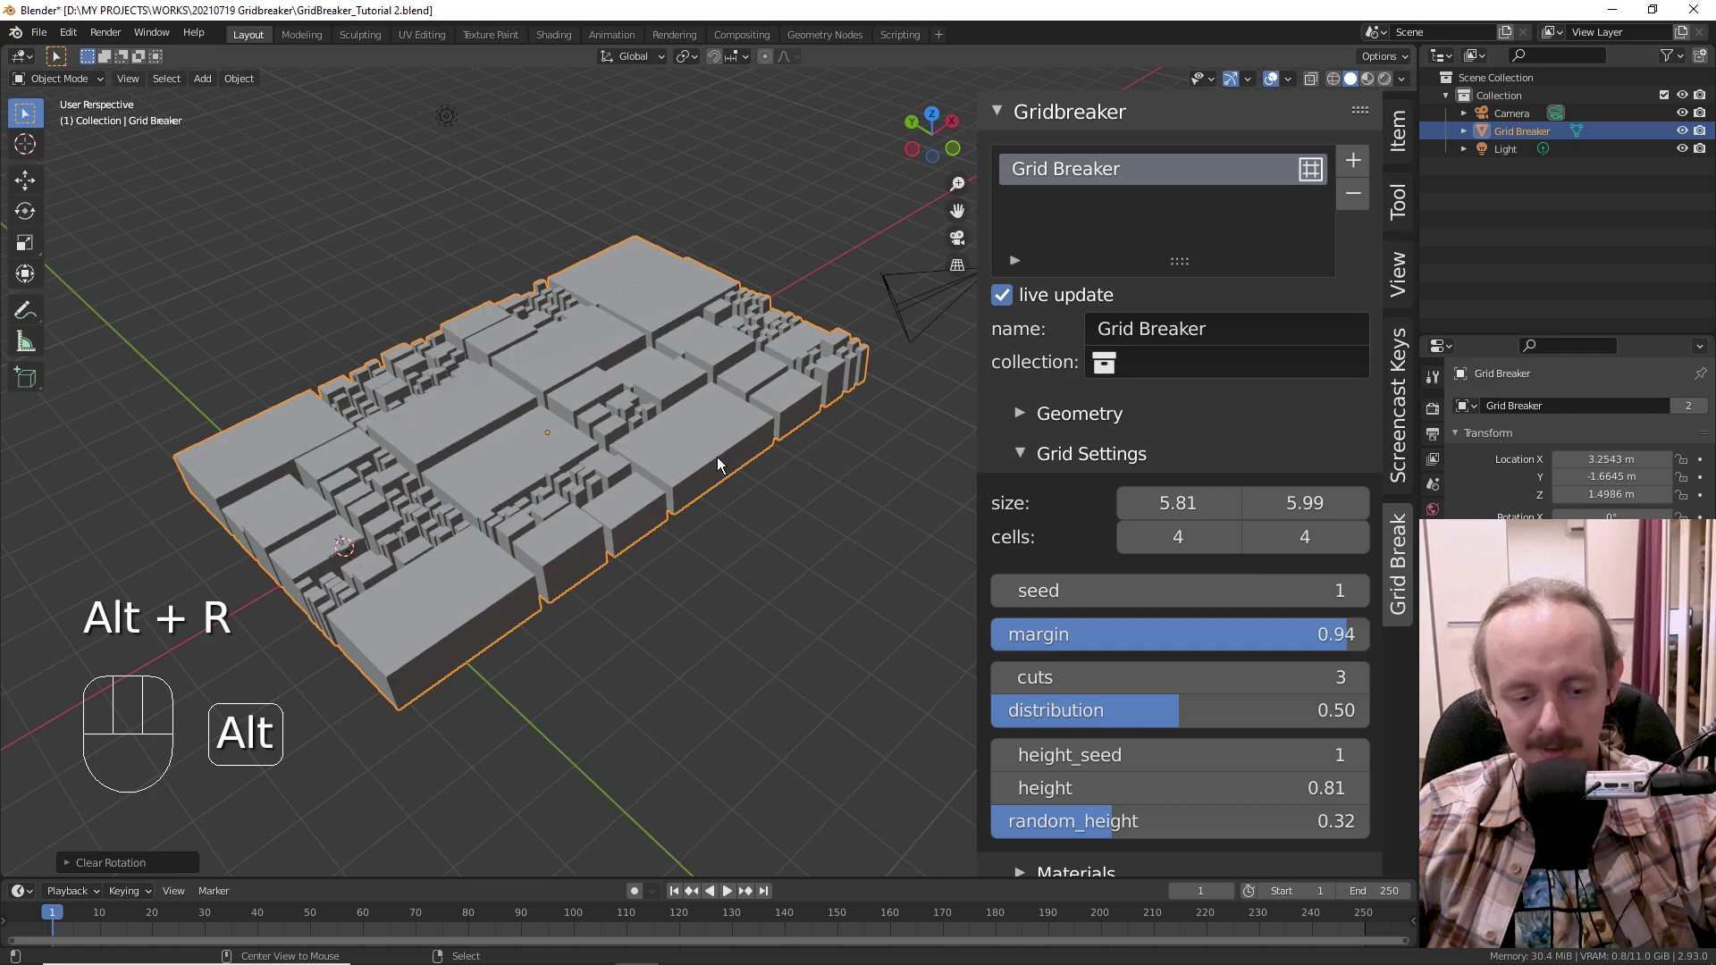
key(alt+g)
key(alt+s)
- Set the grid size to 7 by 7
shift+middle_drag(620, 502, 889, 486)
click(1239, 502)
text(7)
key(Tab)
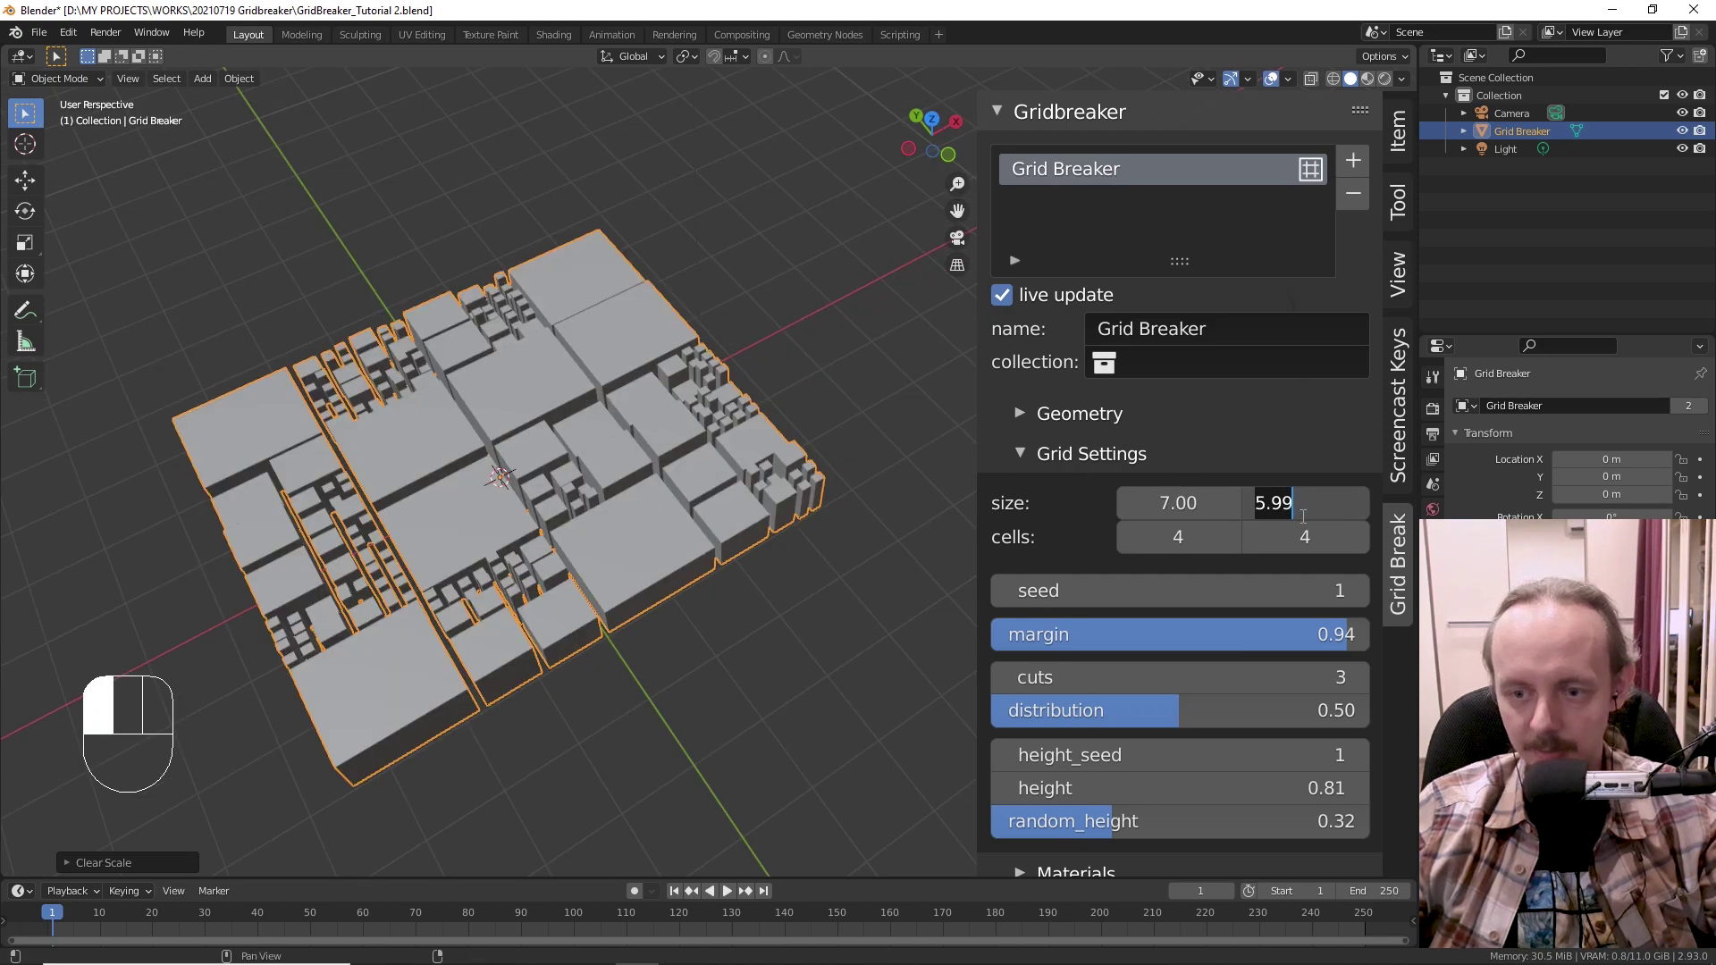
text(7)
key(Return)
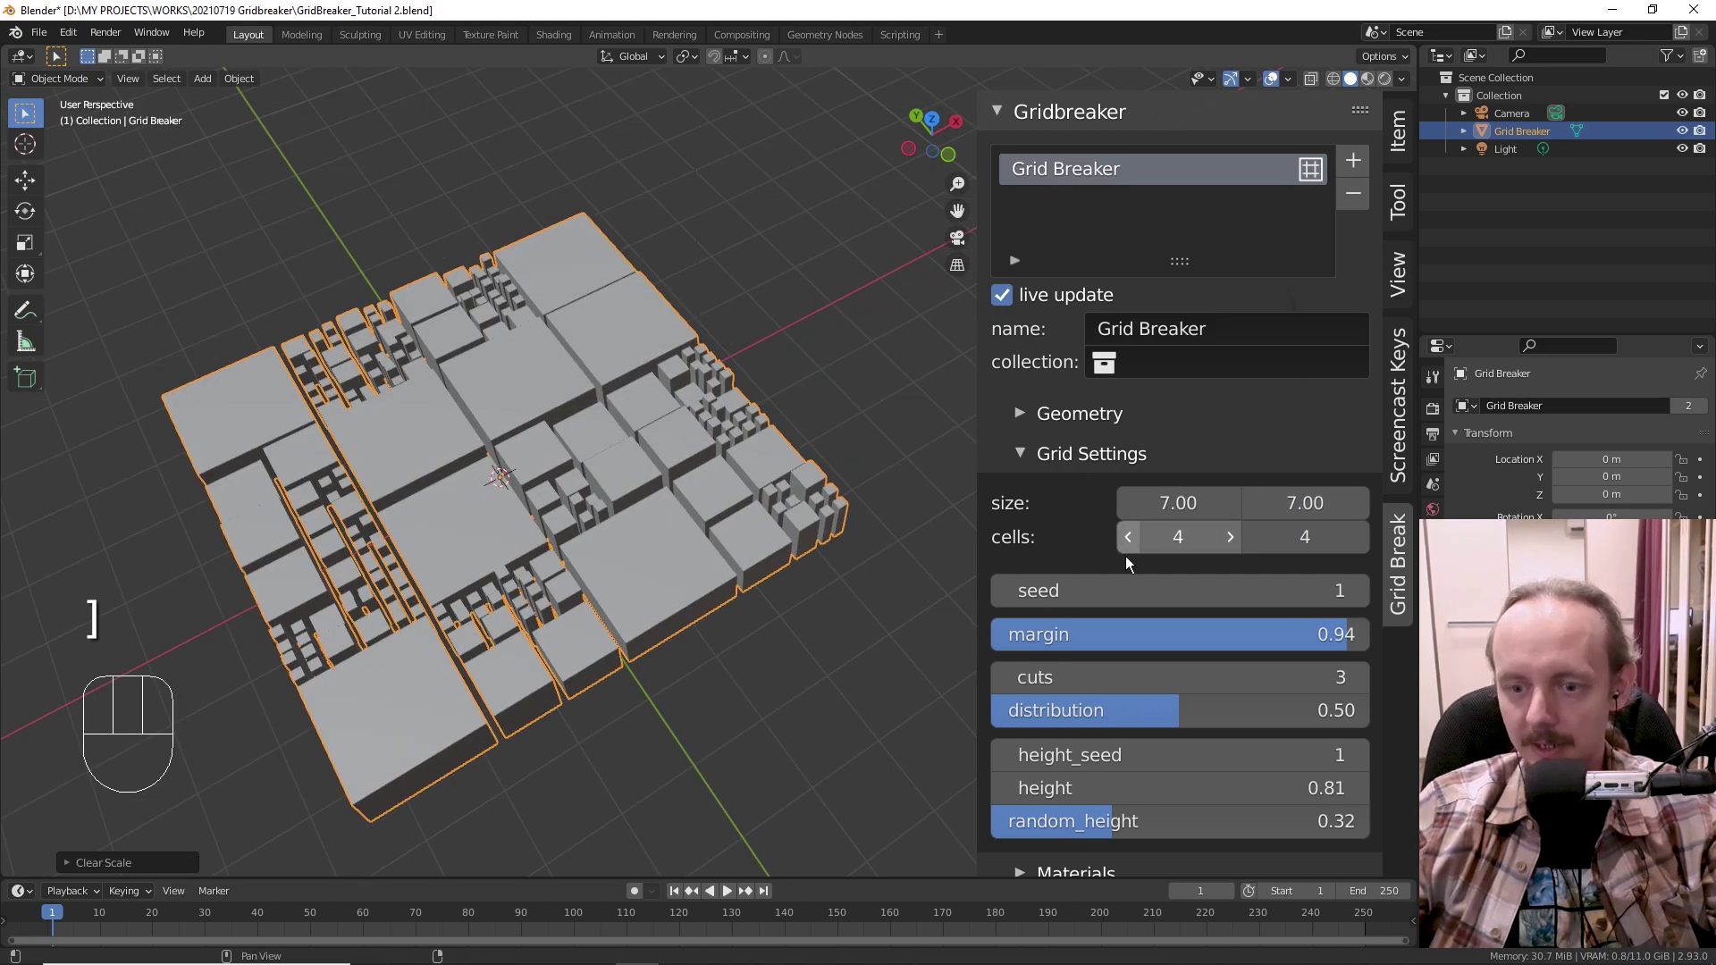
- Try 6 by 4 cells, reduce the cuts to 0 and return the grid to 4 by 4 cells
click(1237, 545)
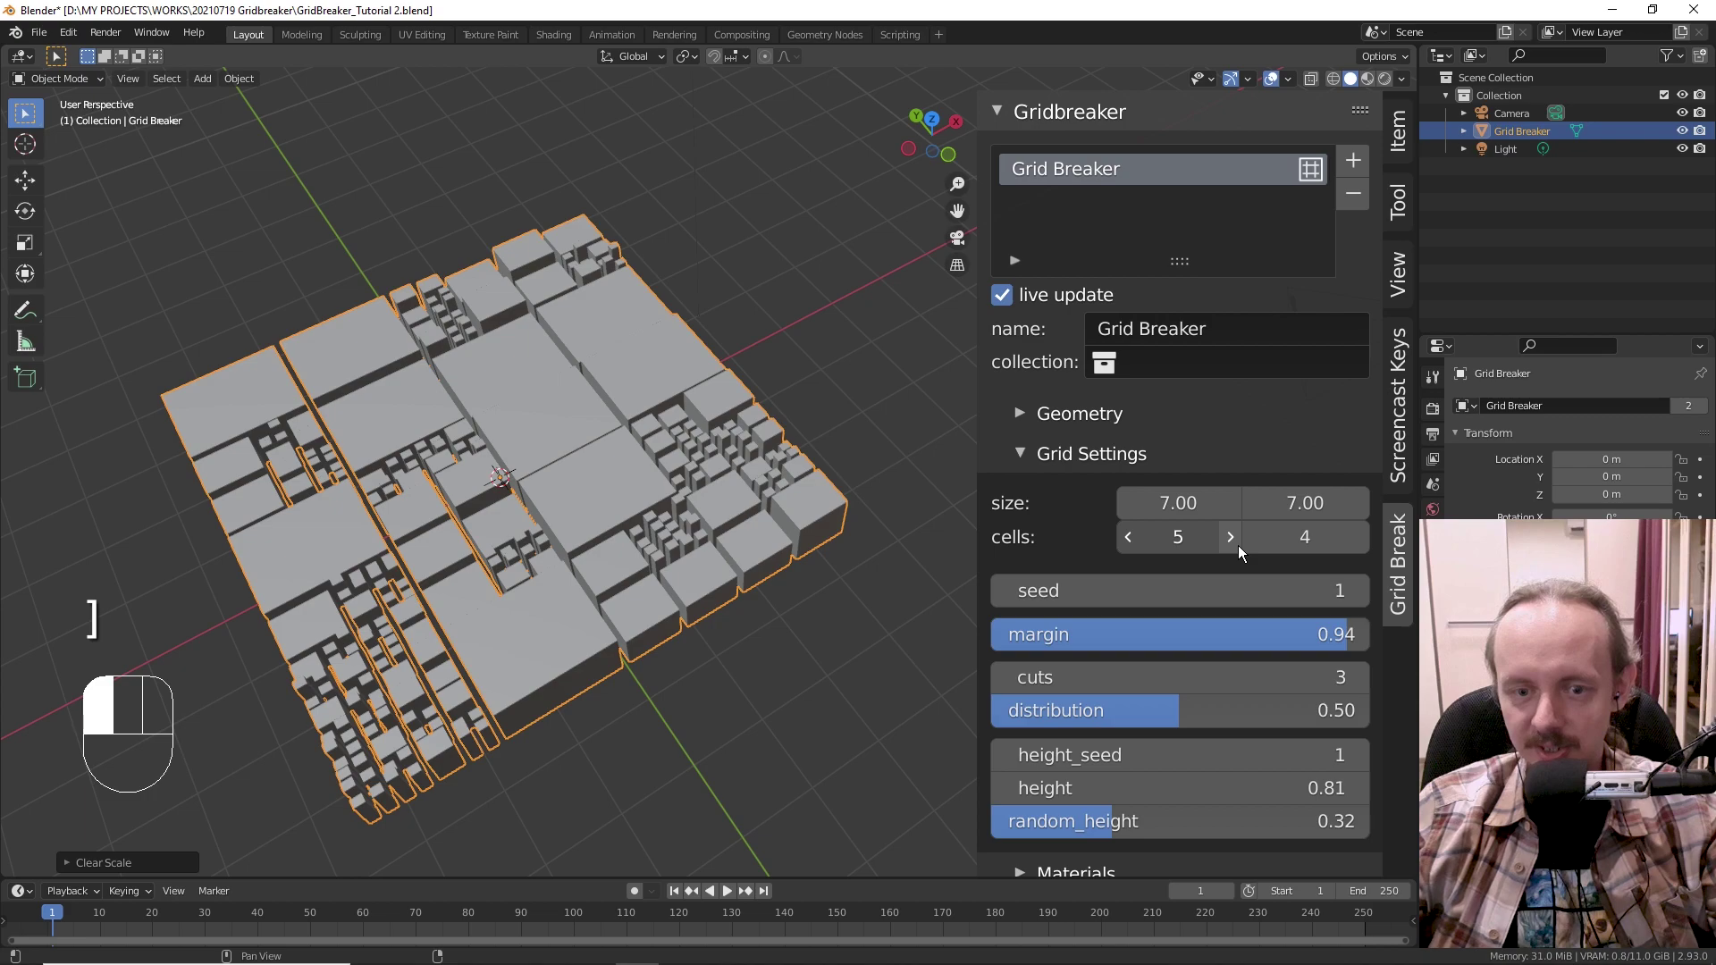
click(1237, 545)
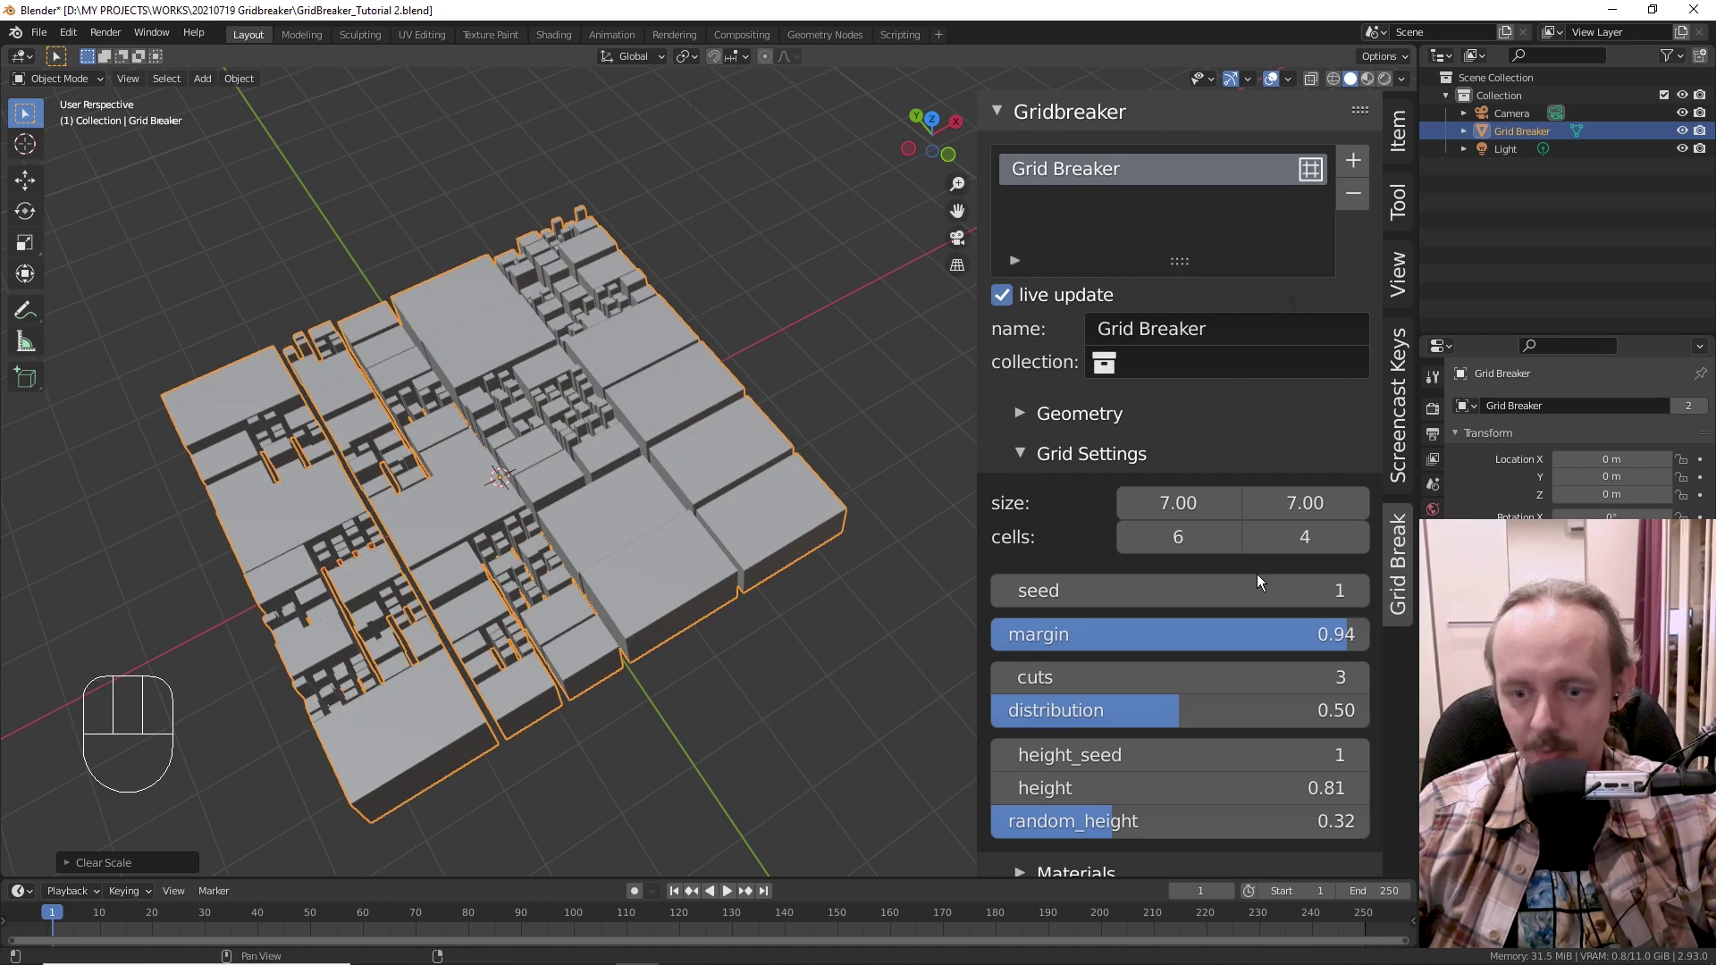
drag(1251, 677, 1197, 678)
drag(1157, 539, 1124, 541)
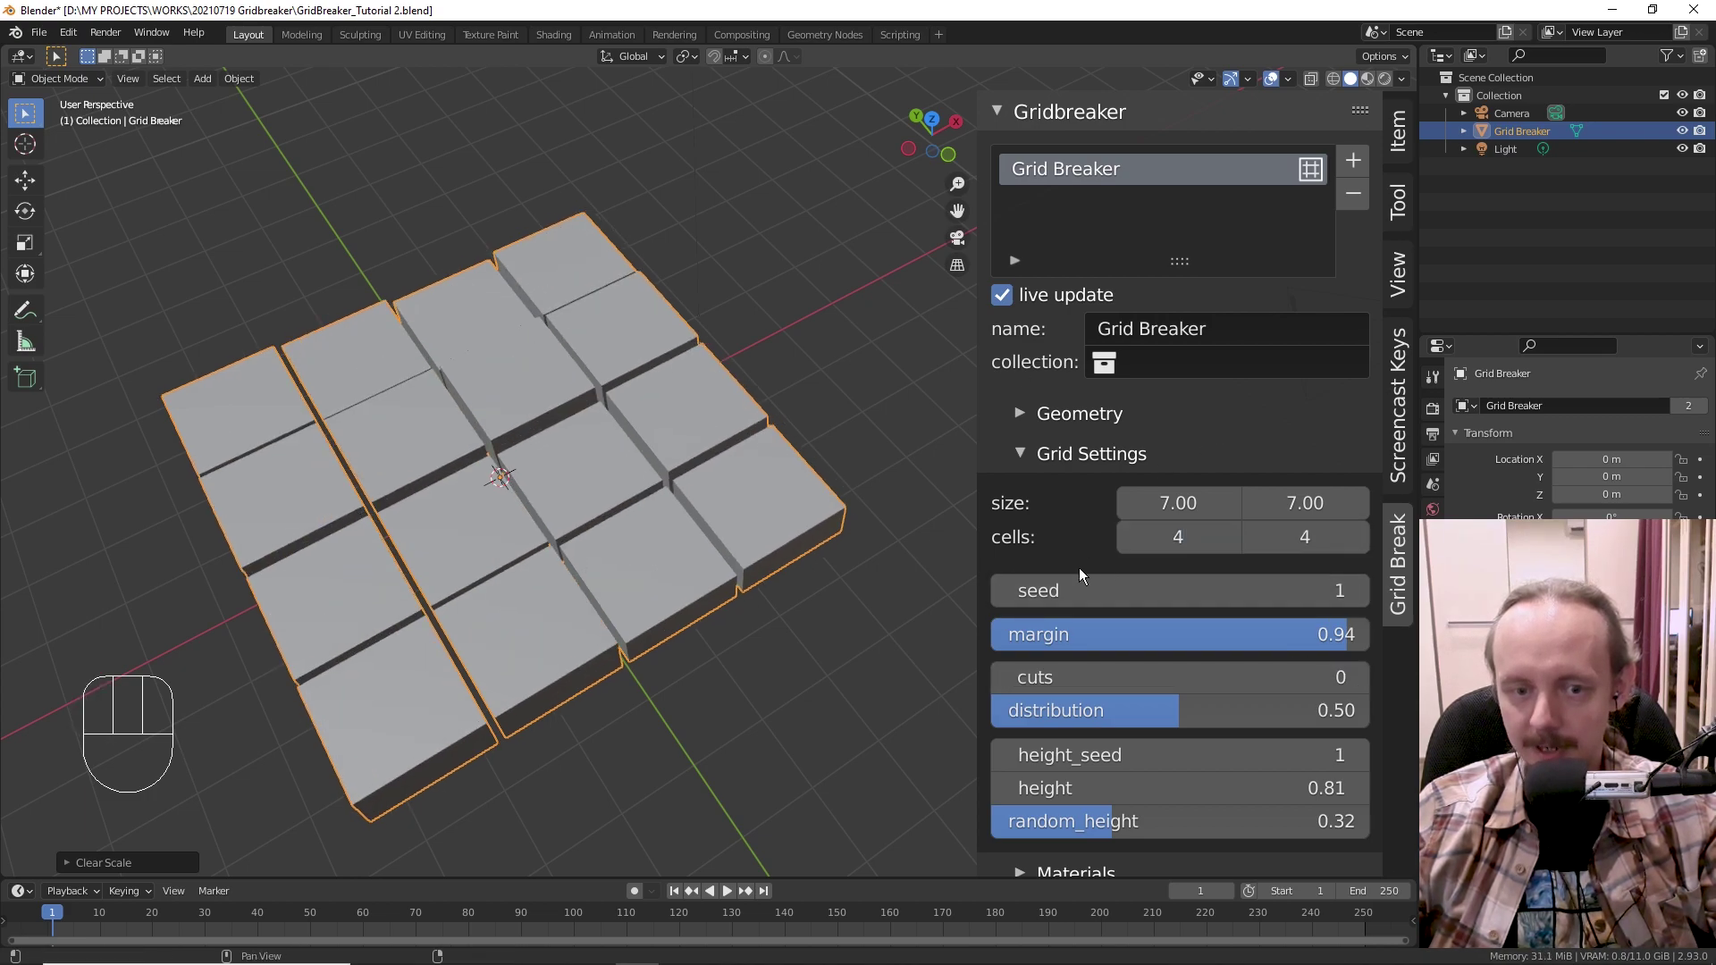
- Change the grid's cell counts to 3 by 6
middle_drag(753, 419, 700, 506)
middle_drag(919, 615, 661, 482)
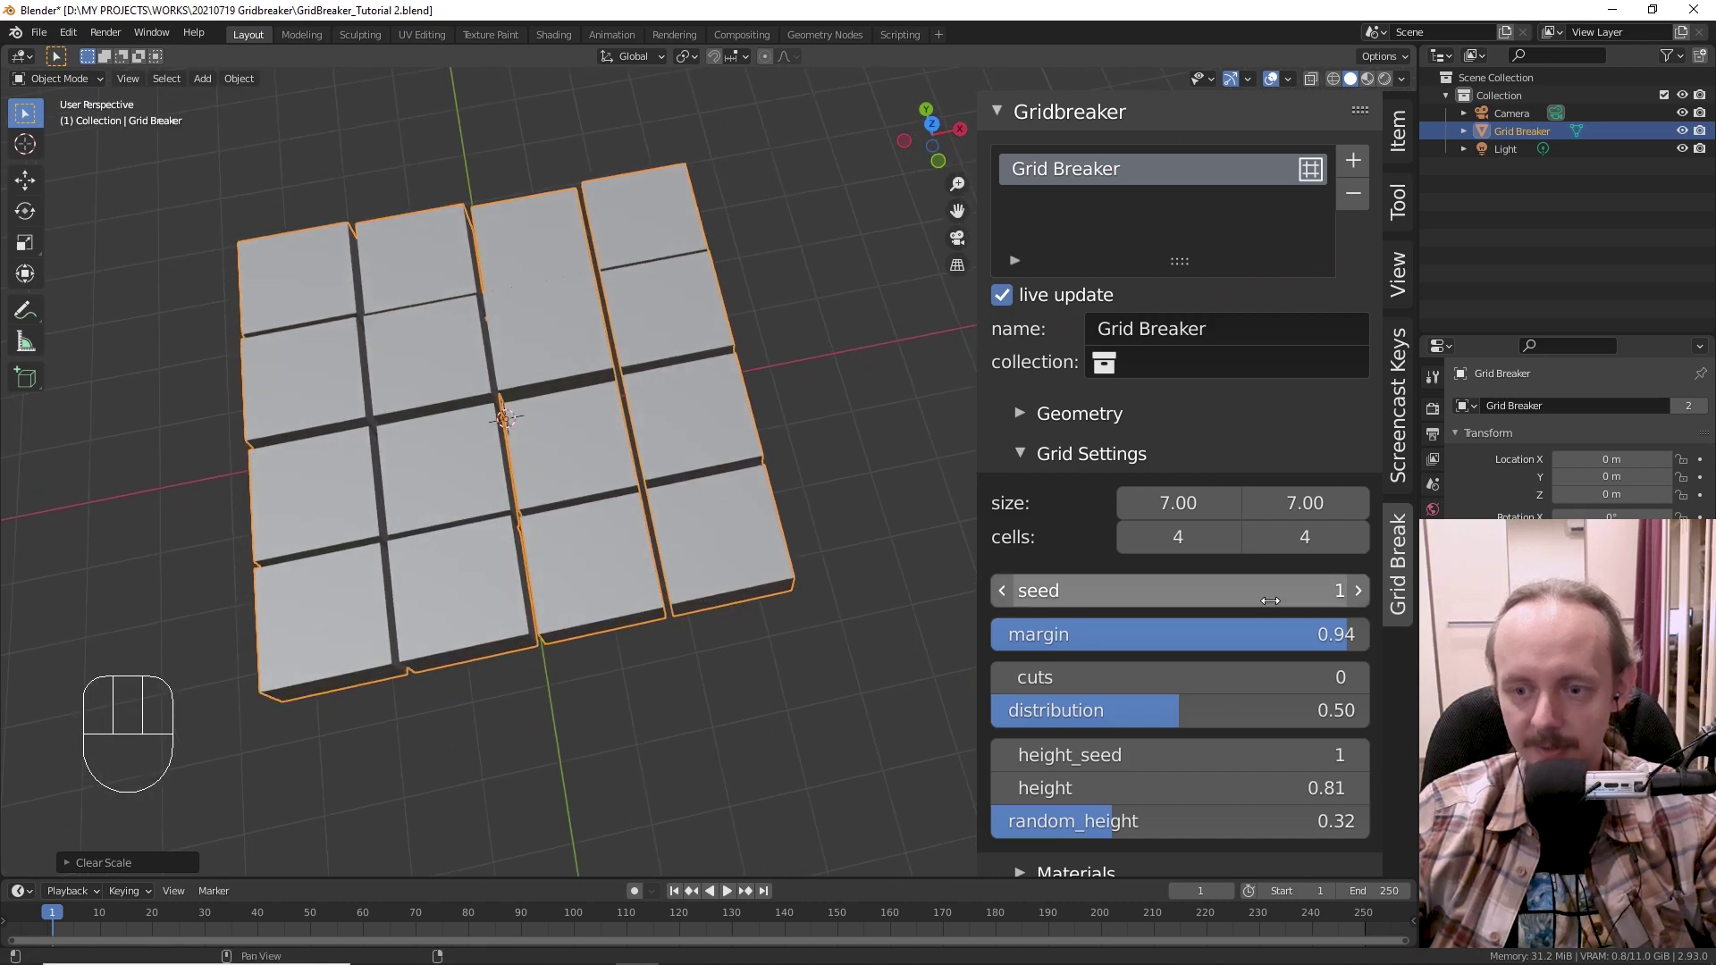
click(1357, 537)
click(1357, 537)
middle_drag(784, 536, 894, 536)
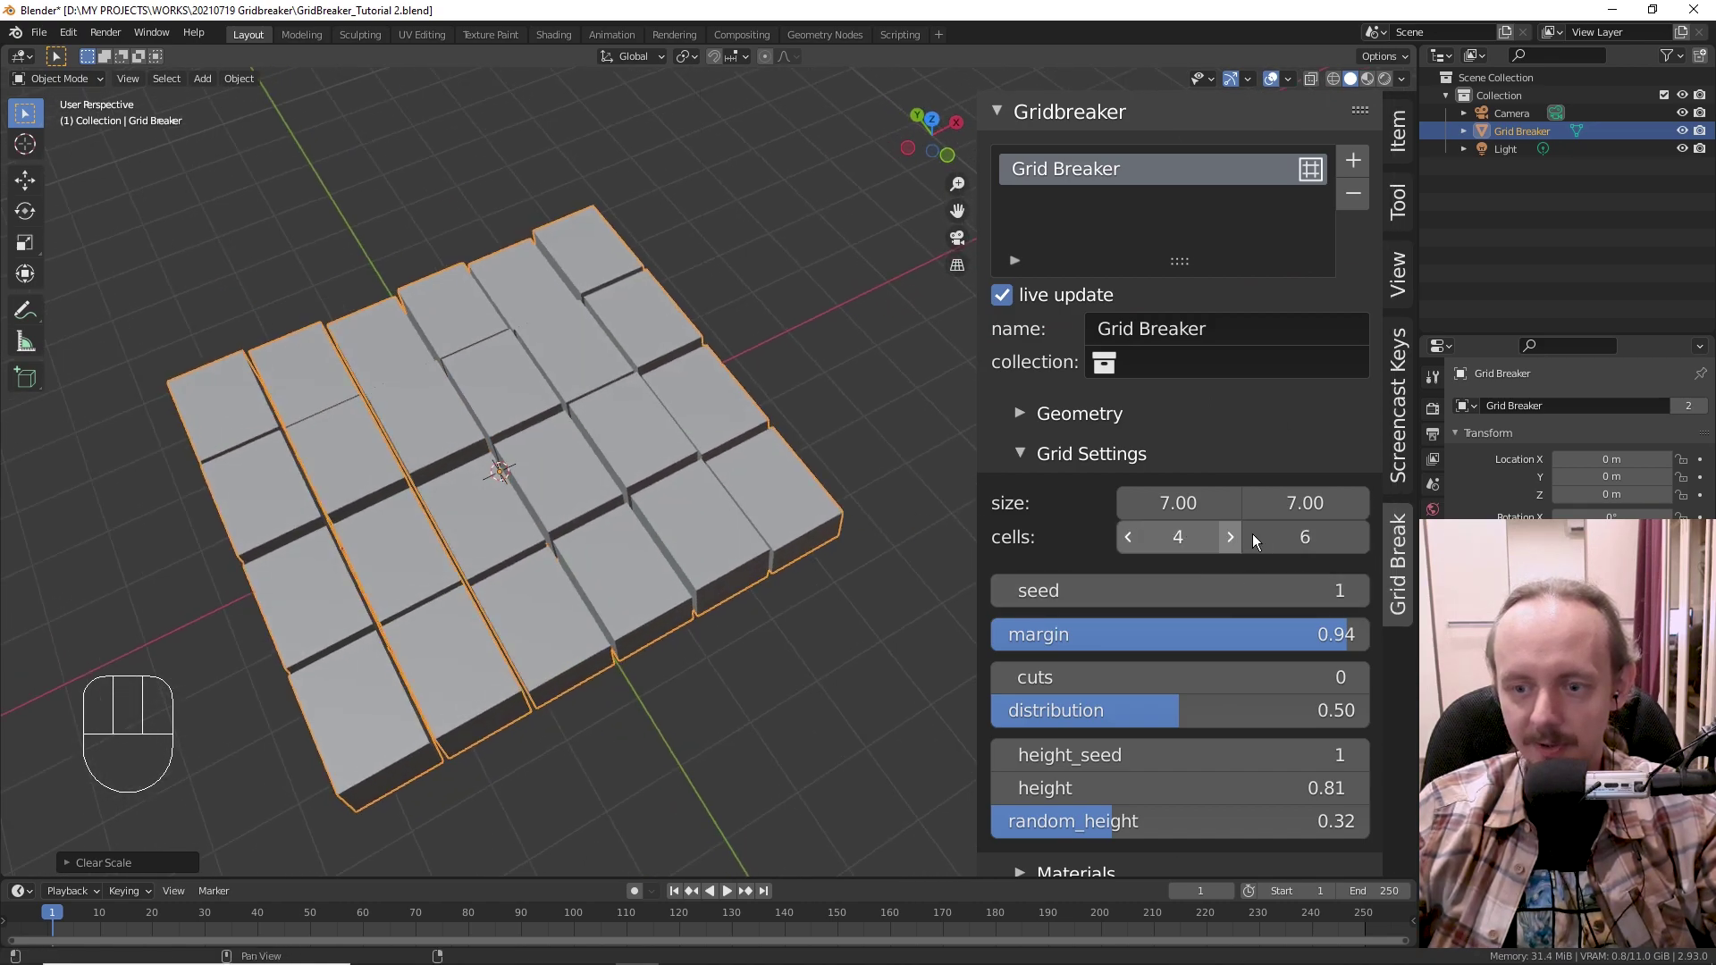
click(1130, 540)
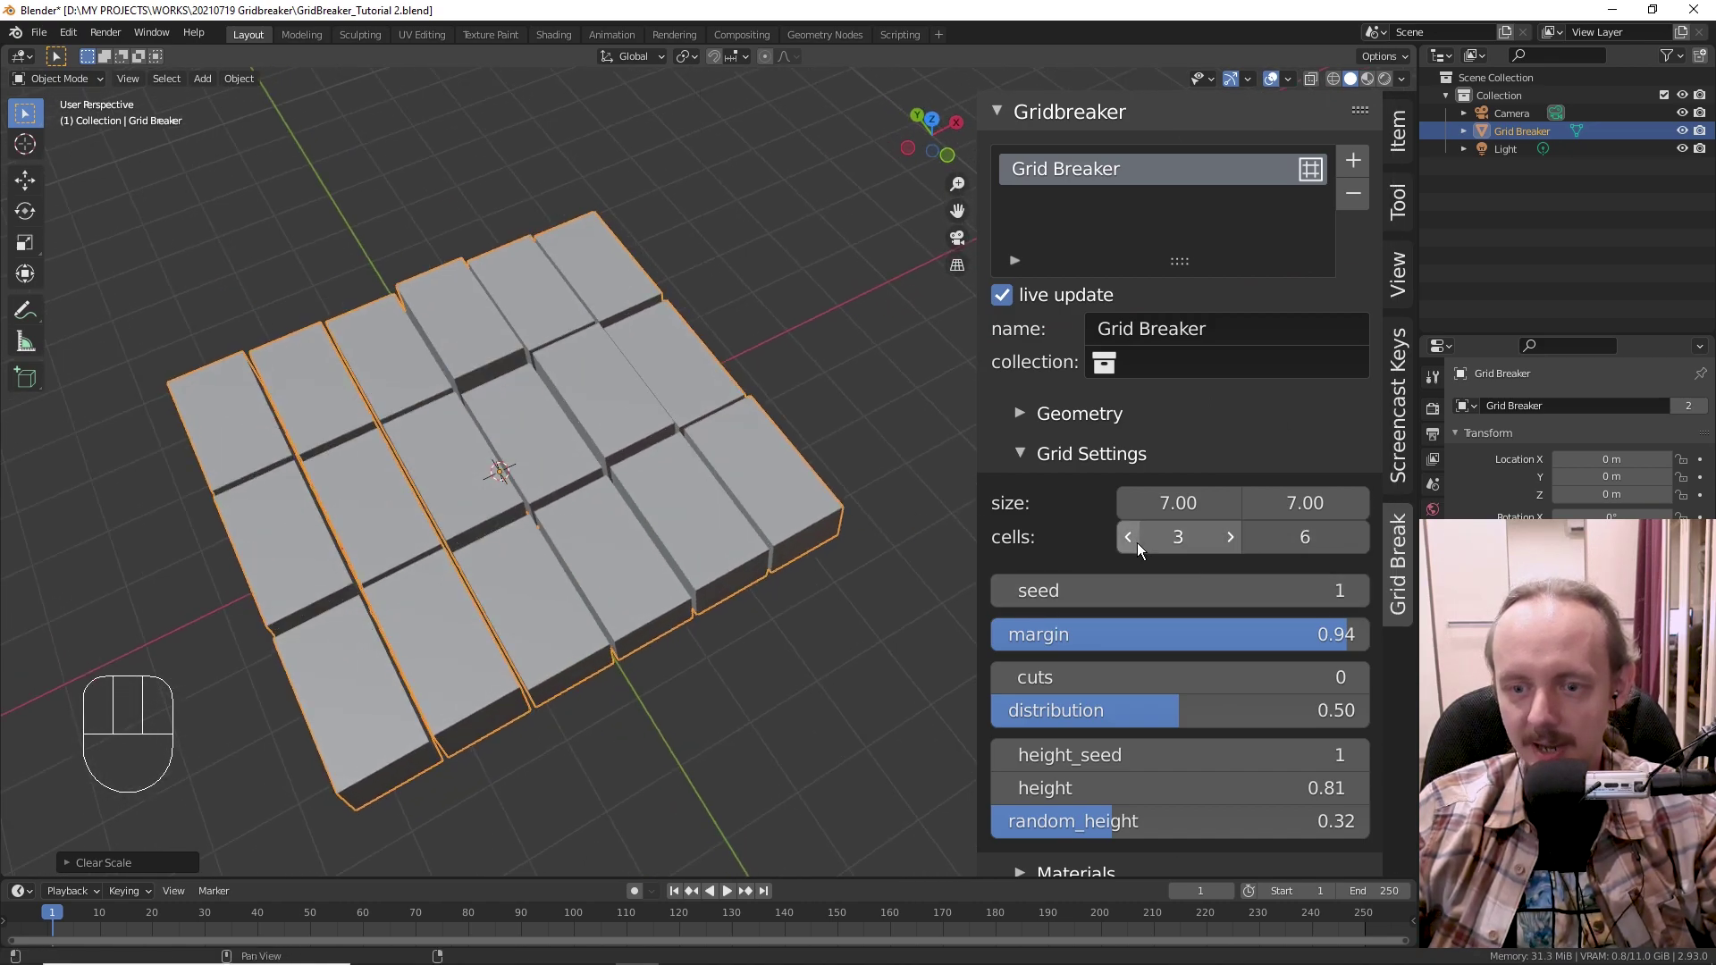
- Change the grid's cell counts to 4 by 6 and raise the cuts to 3
click(1231, 537)
middle_drag(831, 591, 880, 563)
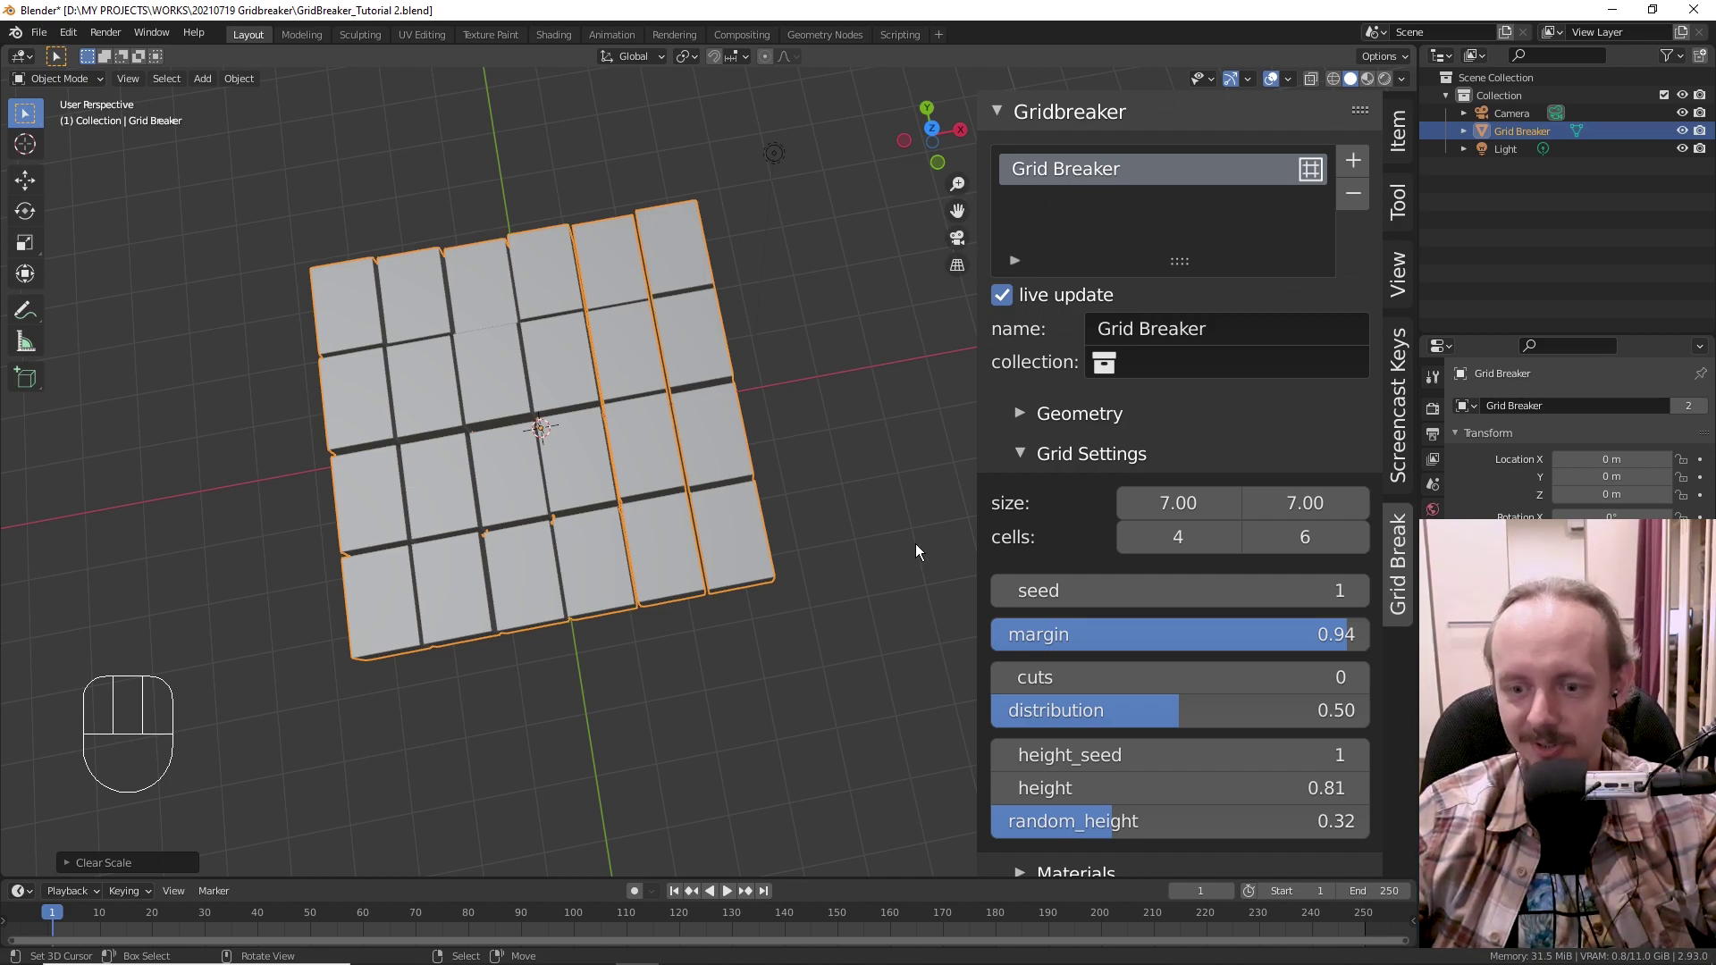
click(1367, 689)
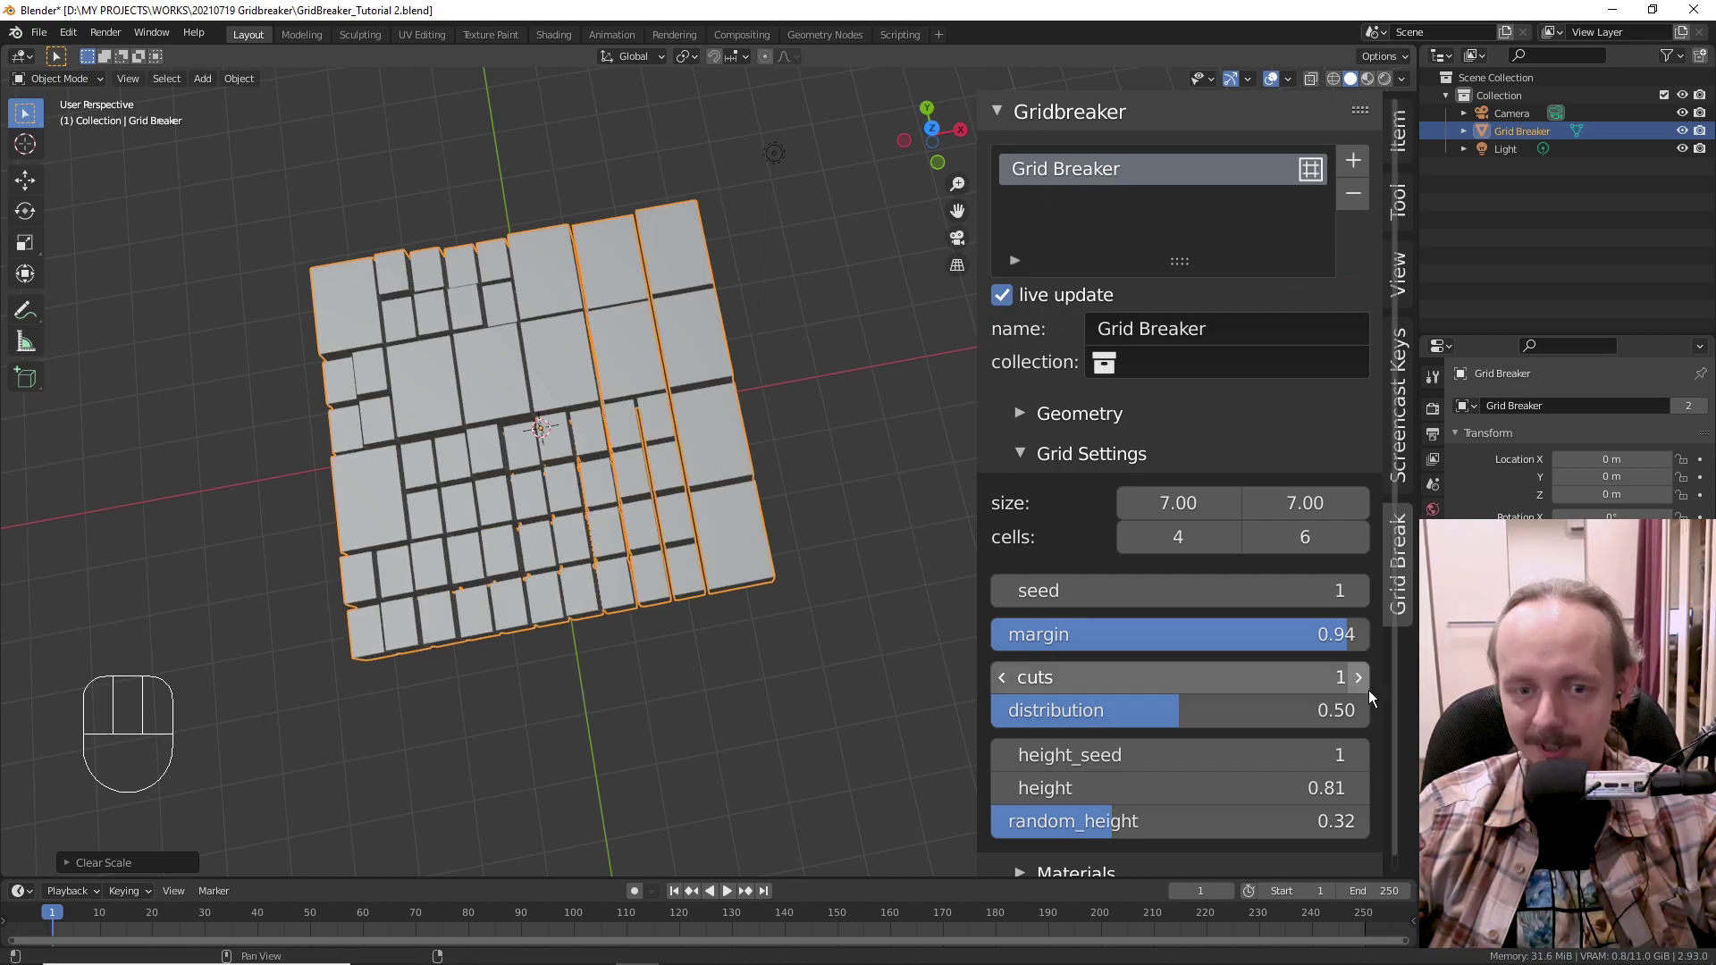
click(1367, 689)
click(1365, 688)
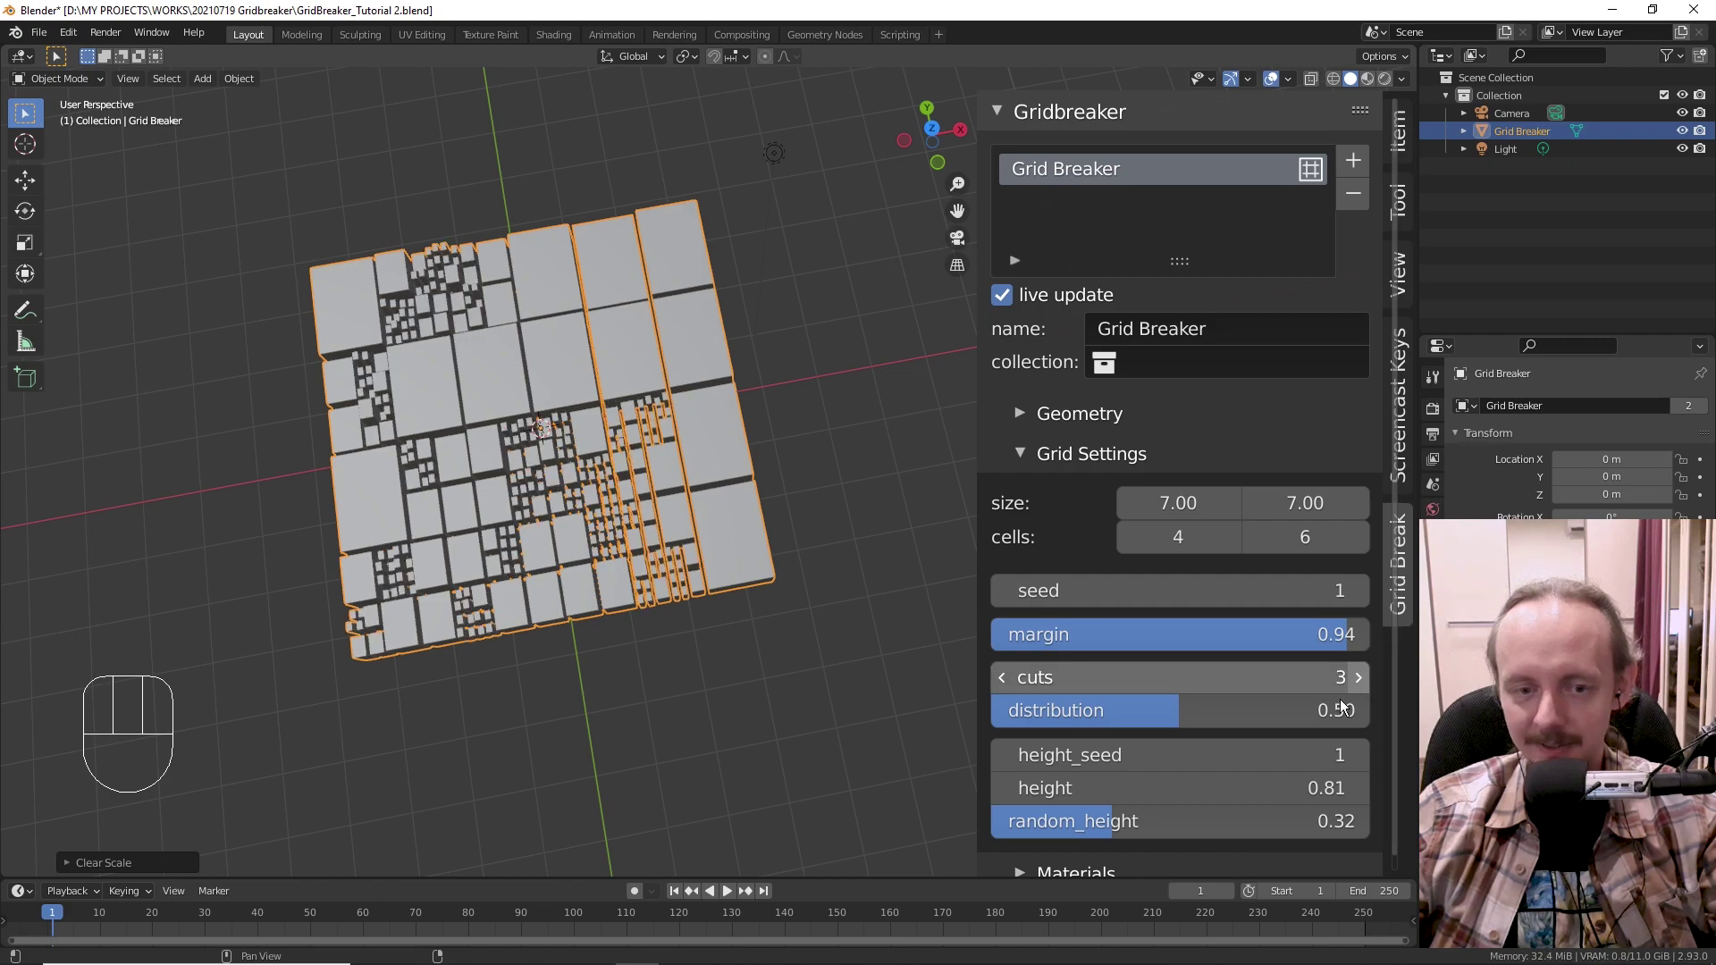
- Set the grid to 4 by 4 cells and reduce the margin to 0.82
mouse_move(1296, 545)
mouse_down()
mouse_move(1273, 545)
mouse_move(1295, 556)
mouse_up()
shift+drag(1250, 635, 1301, 635)
middle_drag(831, 627, 770, 544)
scroll(770, 544, up, 3)
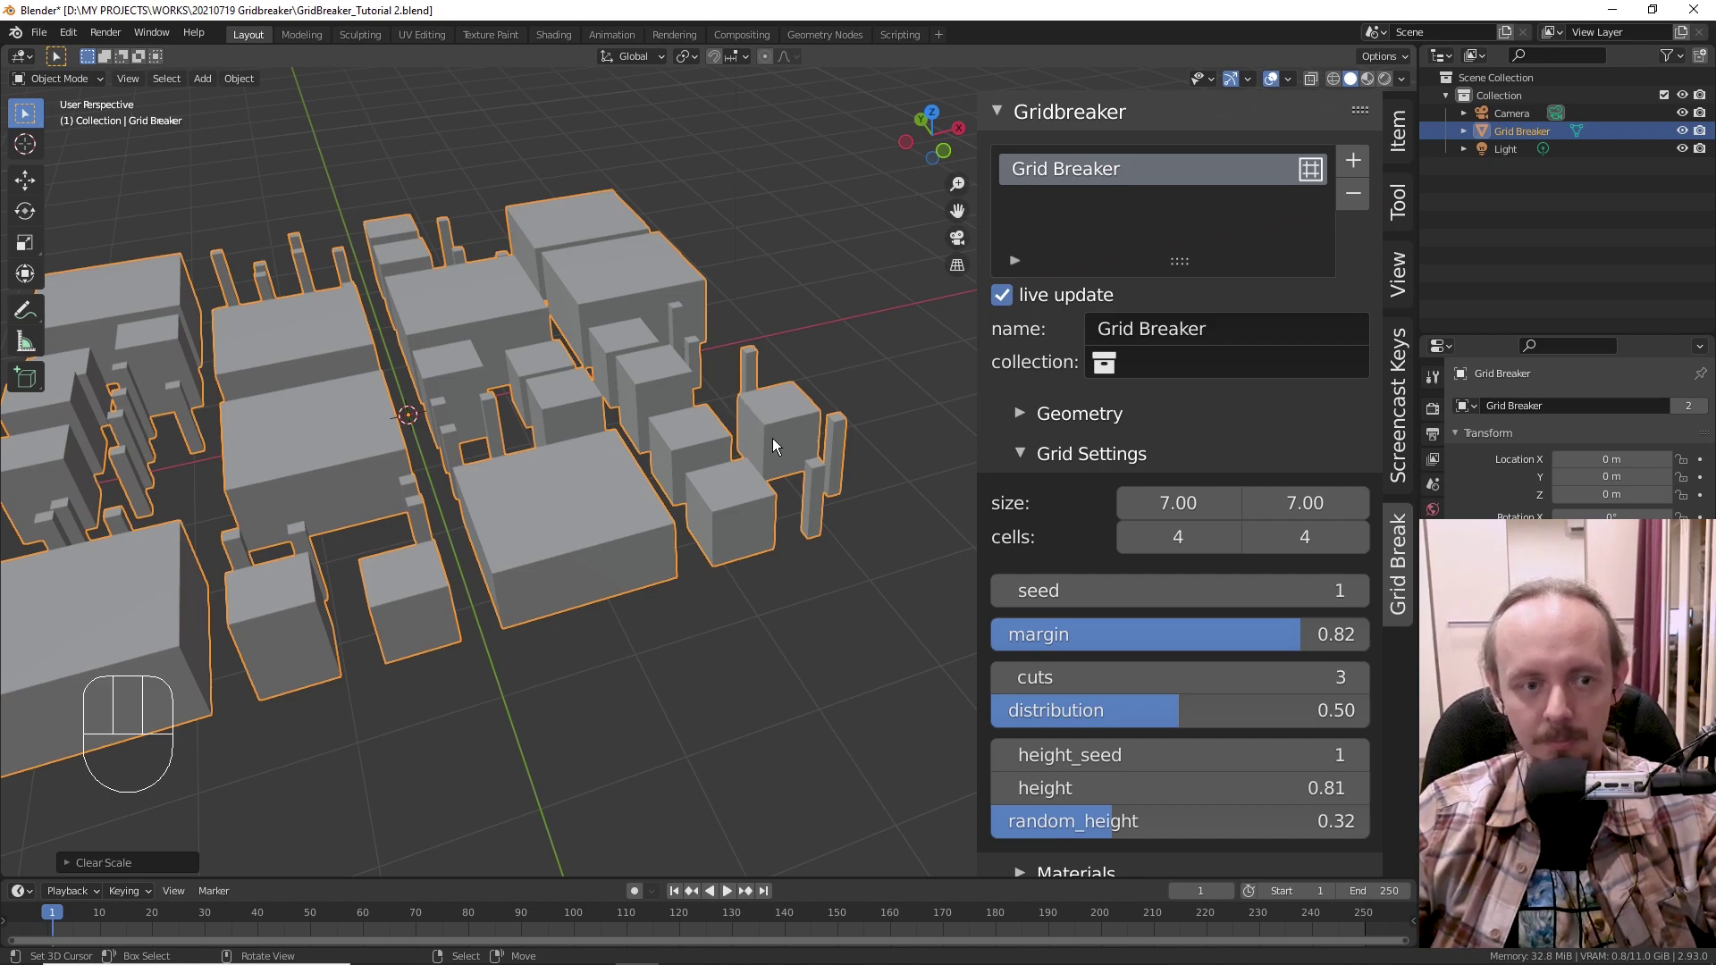
- Inspect the generated grid's mesh in Edit Mode and return to Object Mode
key(Tab)
middle_drag(772, 438, 849, 478)
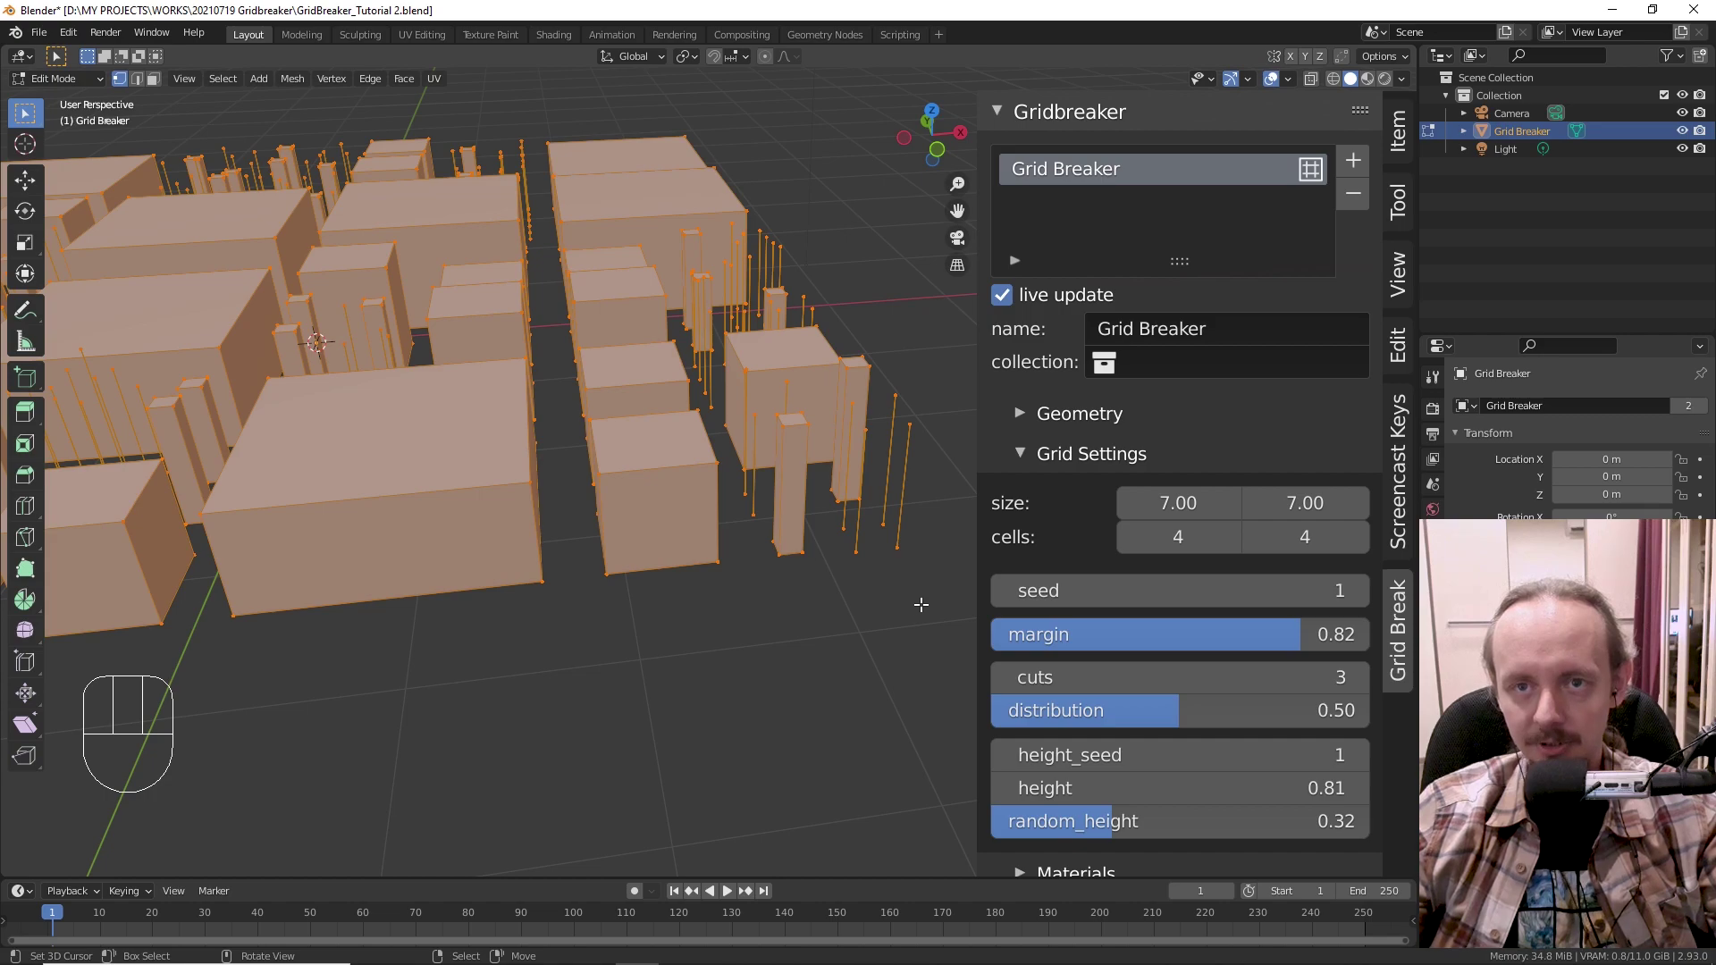
key(Tab)
- Raise the grid's margin to 0.89
shift+middle_drag(923, 608, 714, 493)
scroll(774, 557, down, 2)
drag(1162, 634, 1189, 635)
- Try distribution values of 1.00 and 0.00, and set the distribution back to 0.50
middle_drag(1188, 724, 790, 652)
drag(1127, 719, 1317, 719)
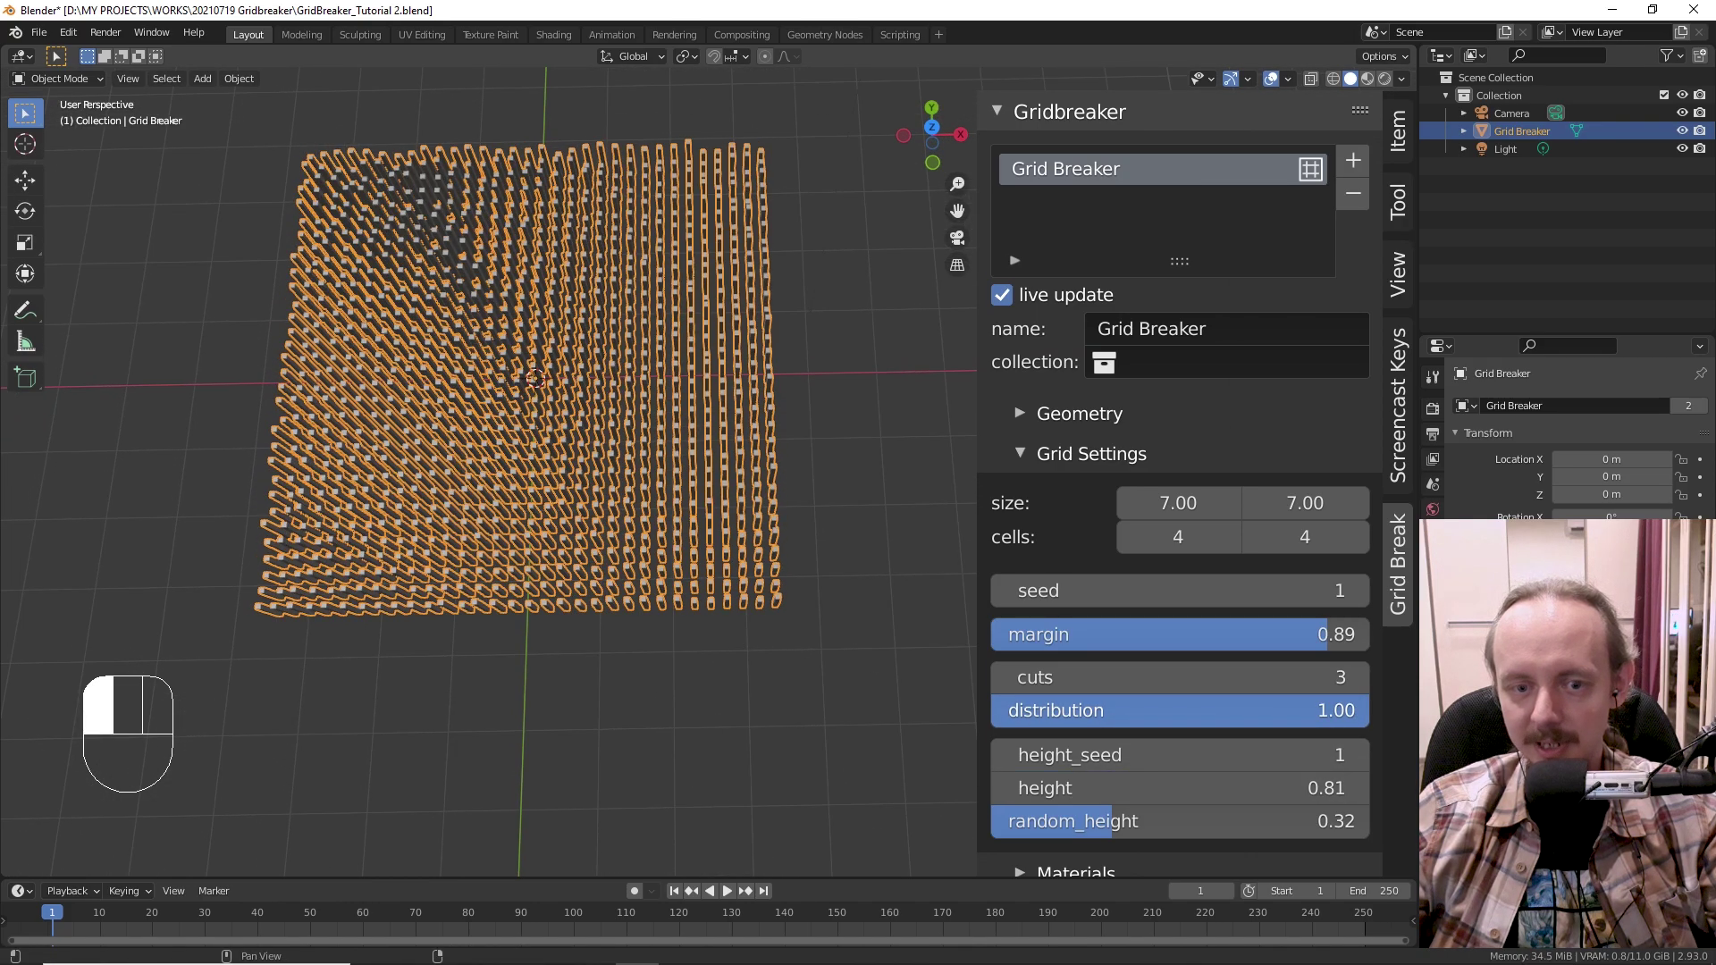
middle_drag(881, 592, 869, 666)
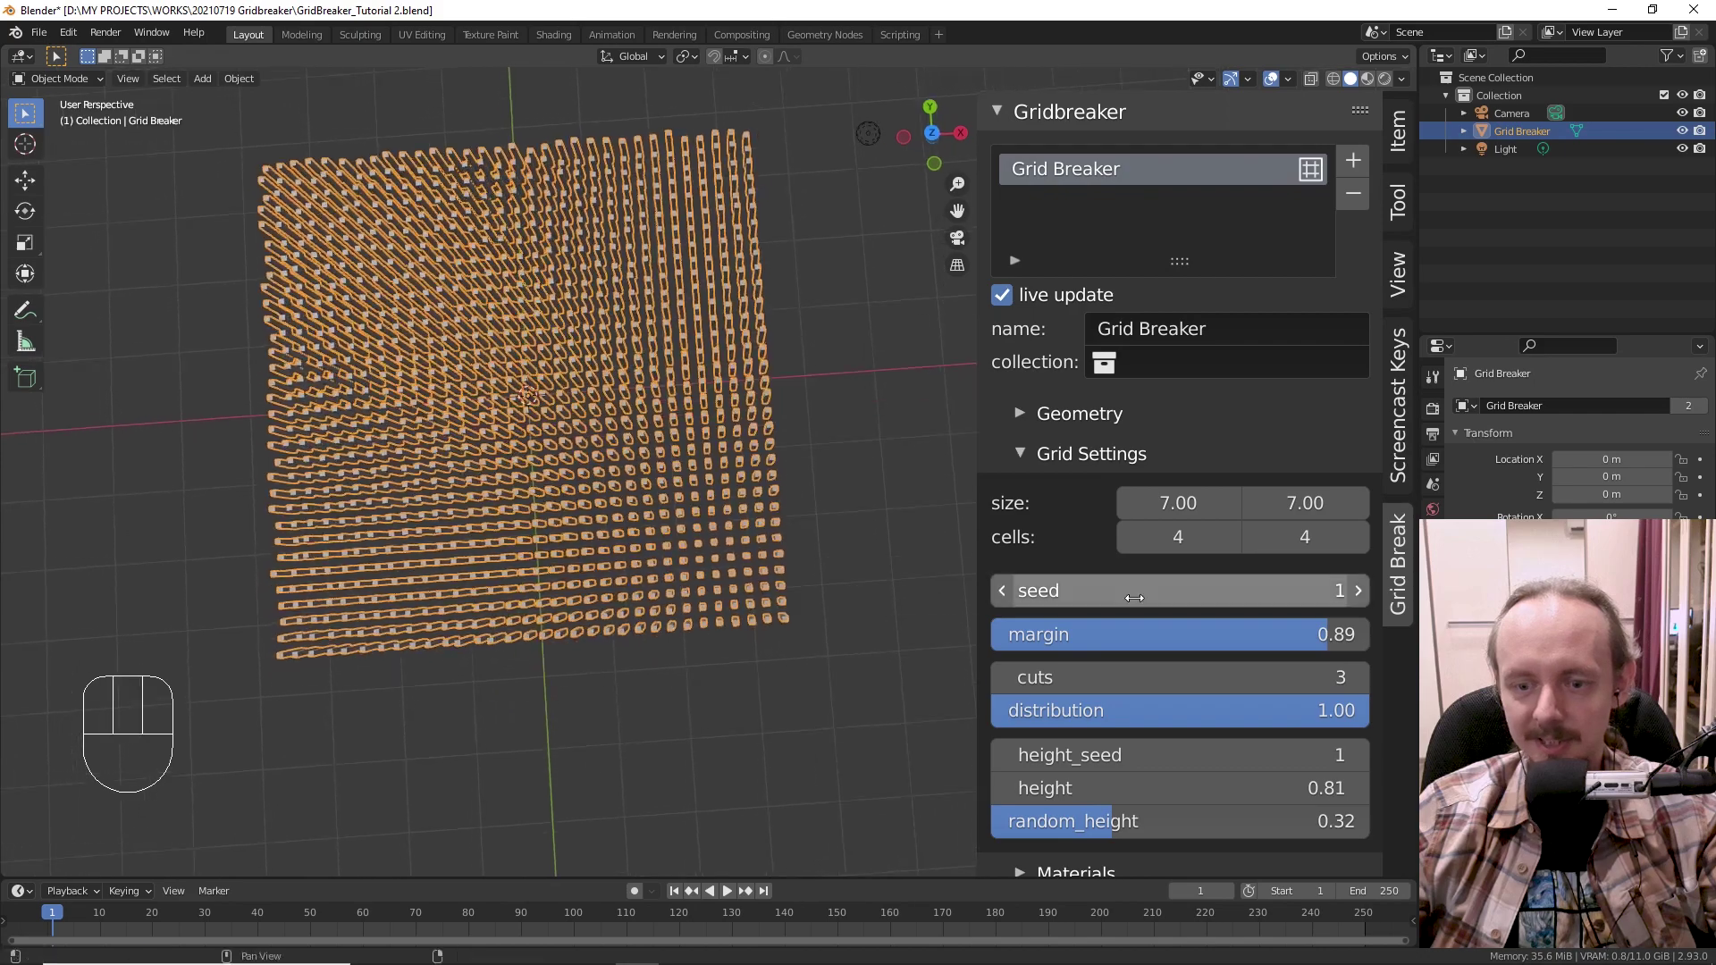
drag(1269, 710, 991, 710)
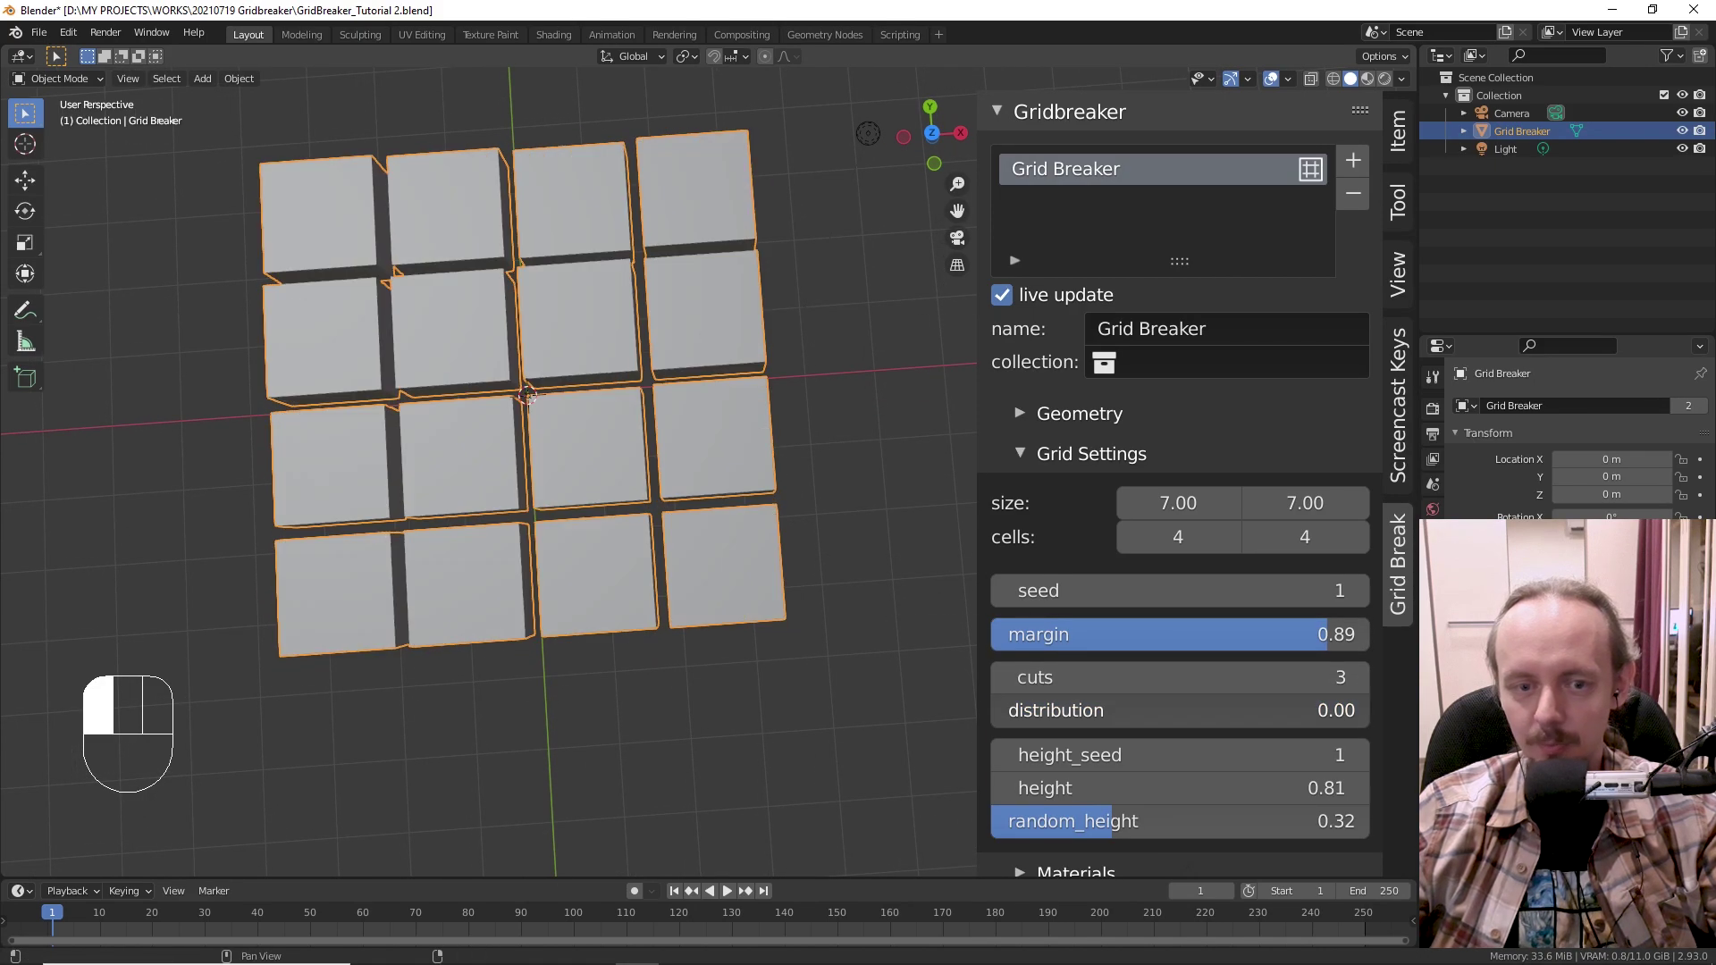
click(1010, 715)
text(0.5)
key(Return)
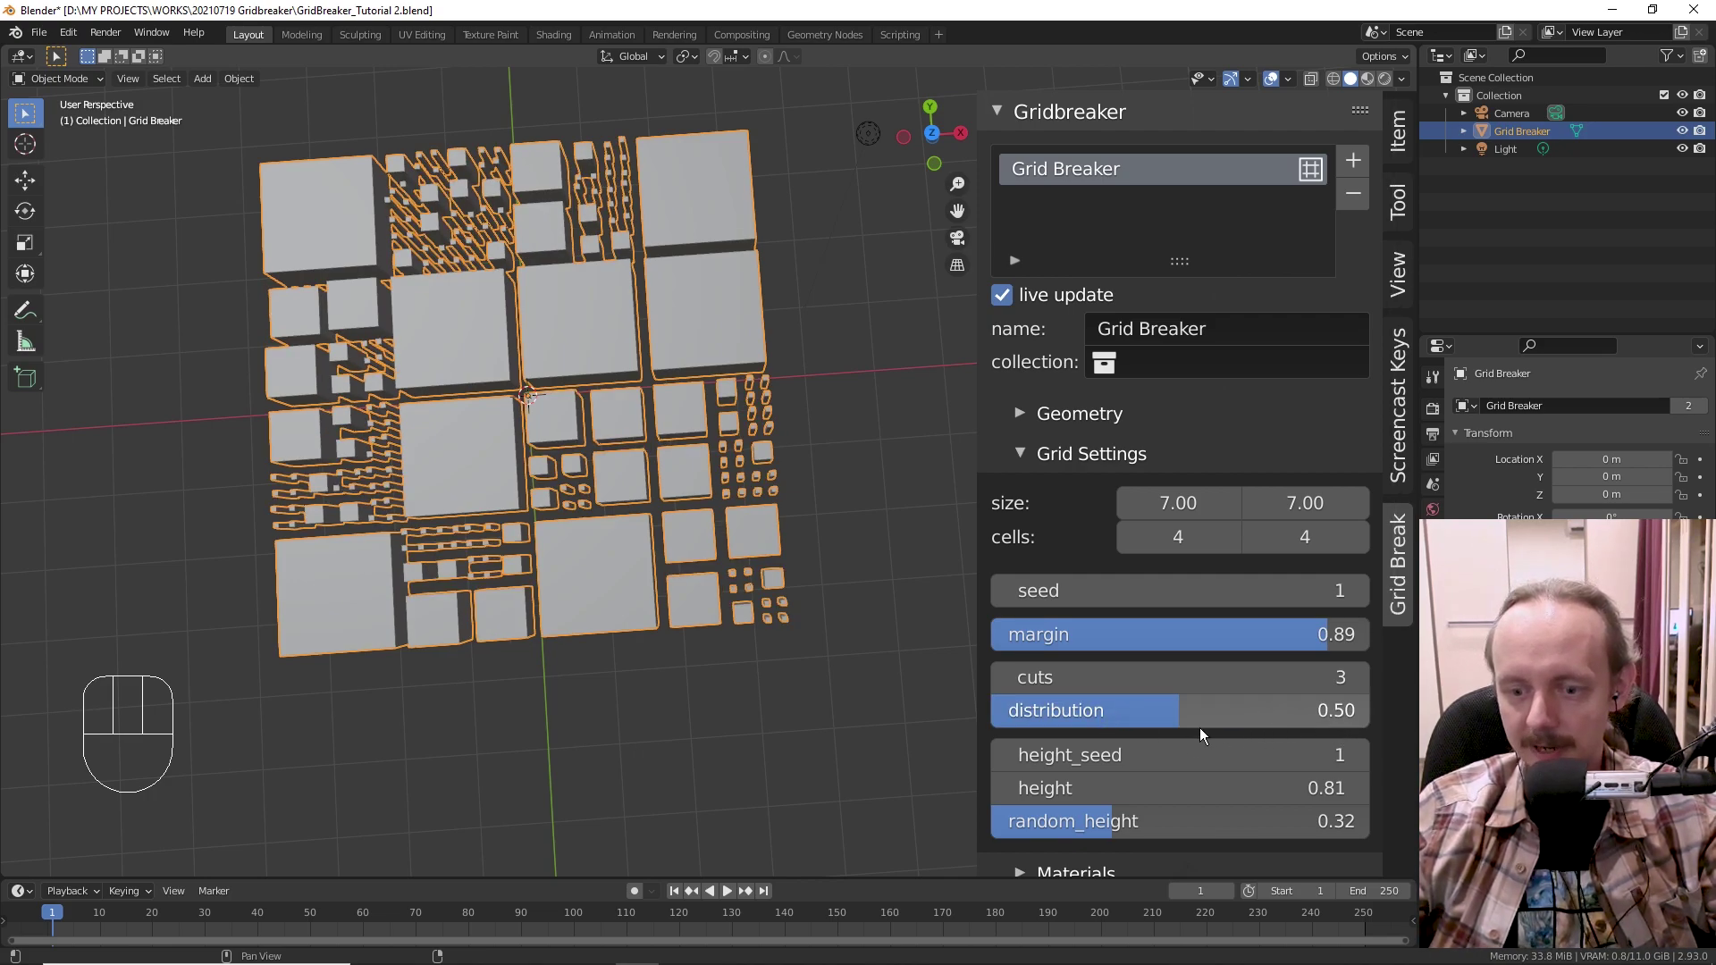
- Increase the grid's height to 2.43 and its random height to 1.00
middle_drag(898, 747, 1068, 704)
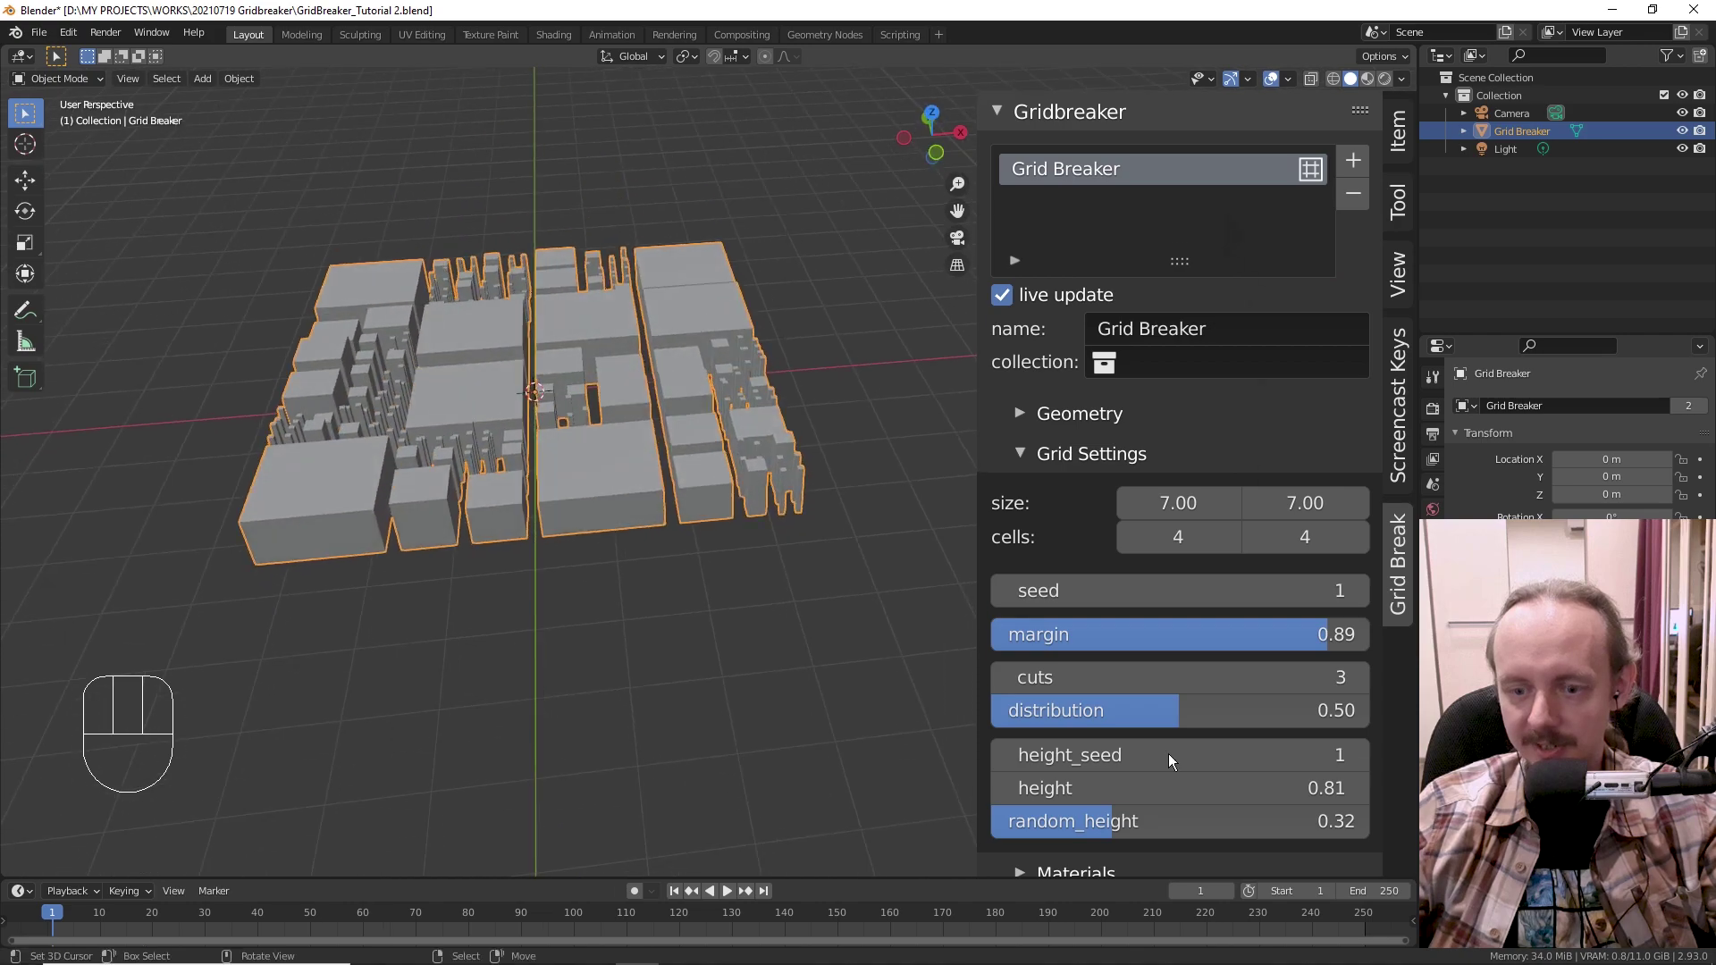
drag(1050, 788, 1188, 788)
drag(1048, 838, 1304, 838)
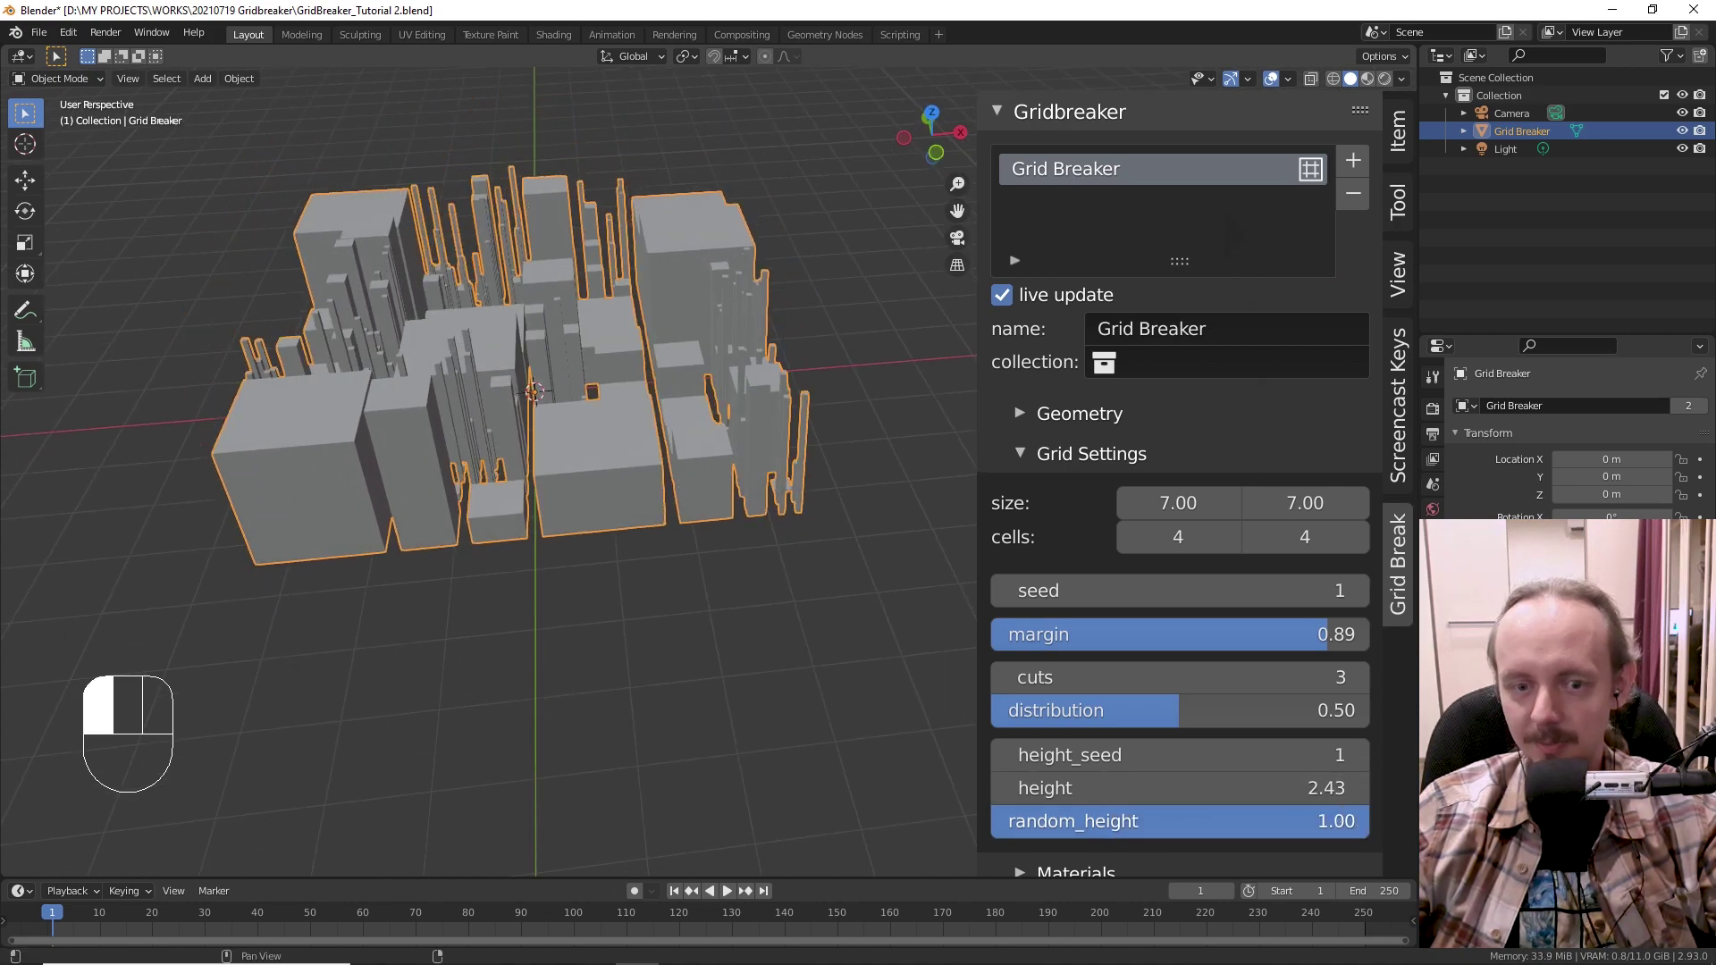
- Change the height seed to 76 and the grid seed to 8
middle_drag(943, 672, 665, 750)
mouse_move(1142, 753)
mouse_down()
mouse_move(786, 659)
mouse_move(785, 672)
mouse_move(1106, 753)
mouse_move(1035, 753)
mouse_move(1133, 753)
mouse_up()
middle_drag(876, 563, 837, 575)
mouse_move(1099, 589)
mouse_down()
mouse_move(1269, 589)
mouse_move(1108, 589)
mouse_up()
middle_drag(656, 677, 722, 531)
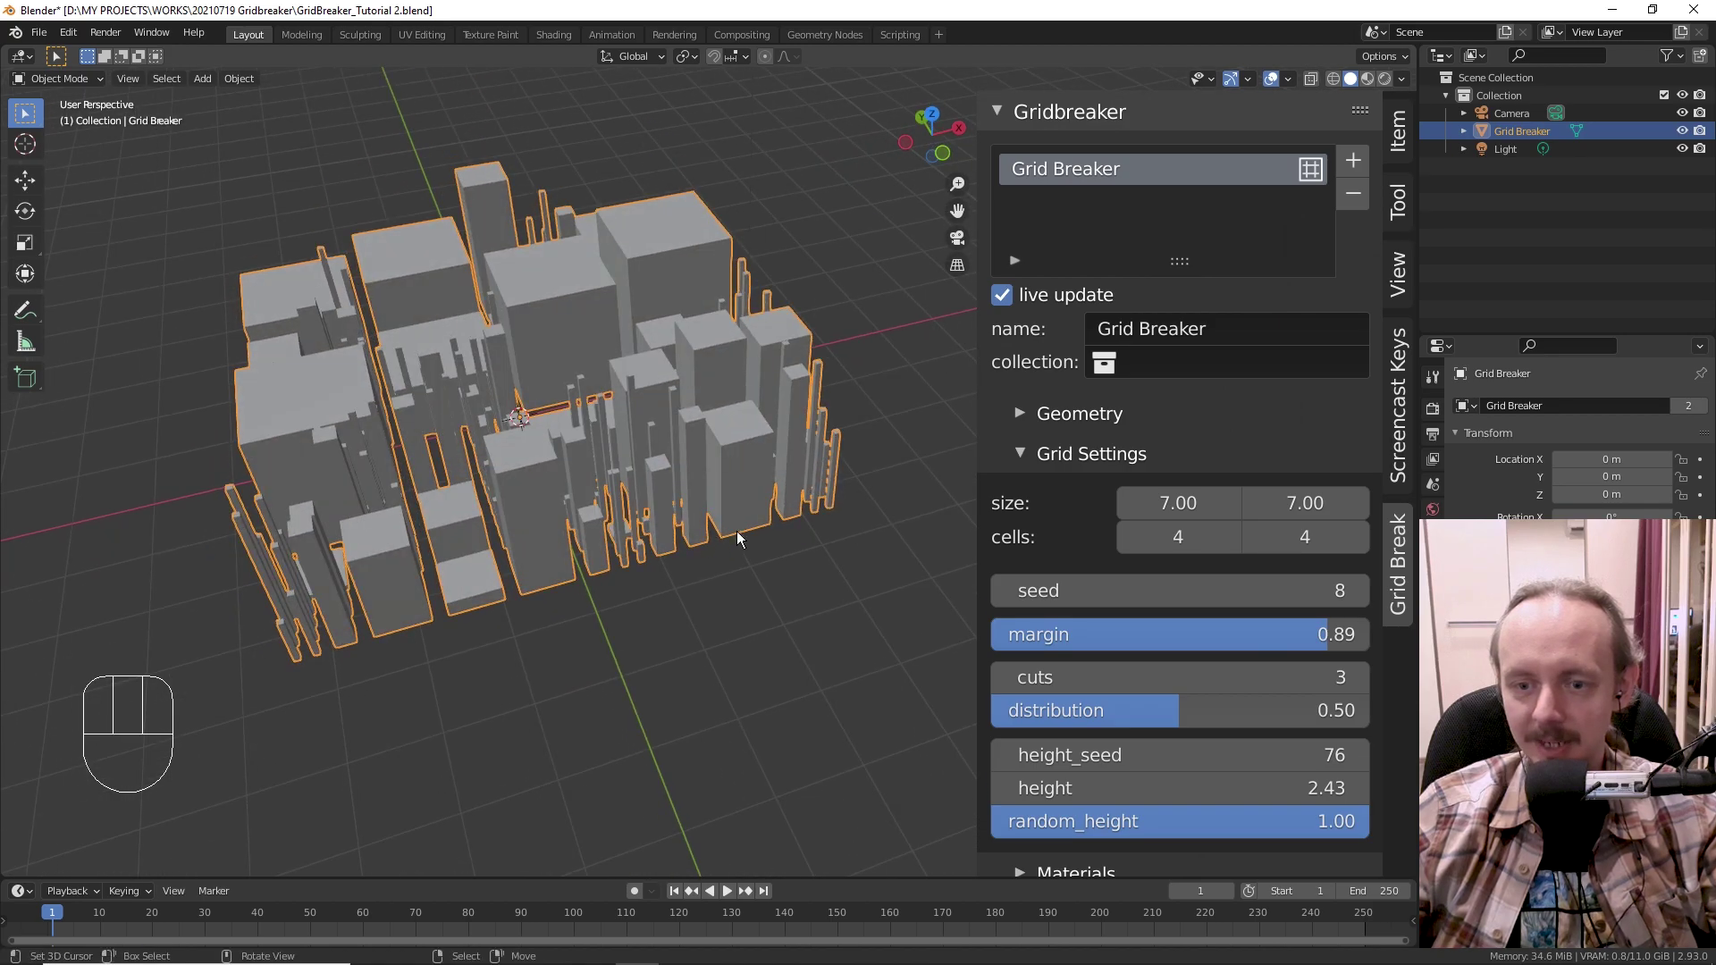
- Try switching off the grid's Sides, Top and Bottom faces in the Geometry settings and enable all of them again
click(1027, 461)
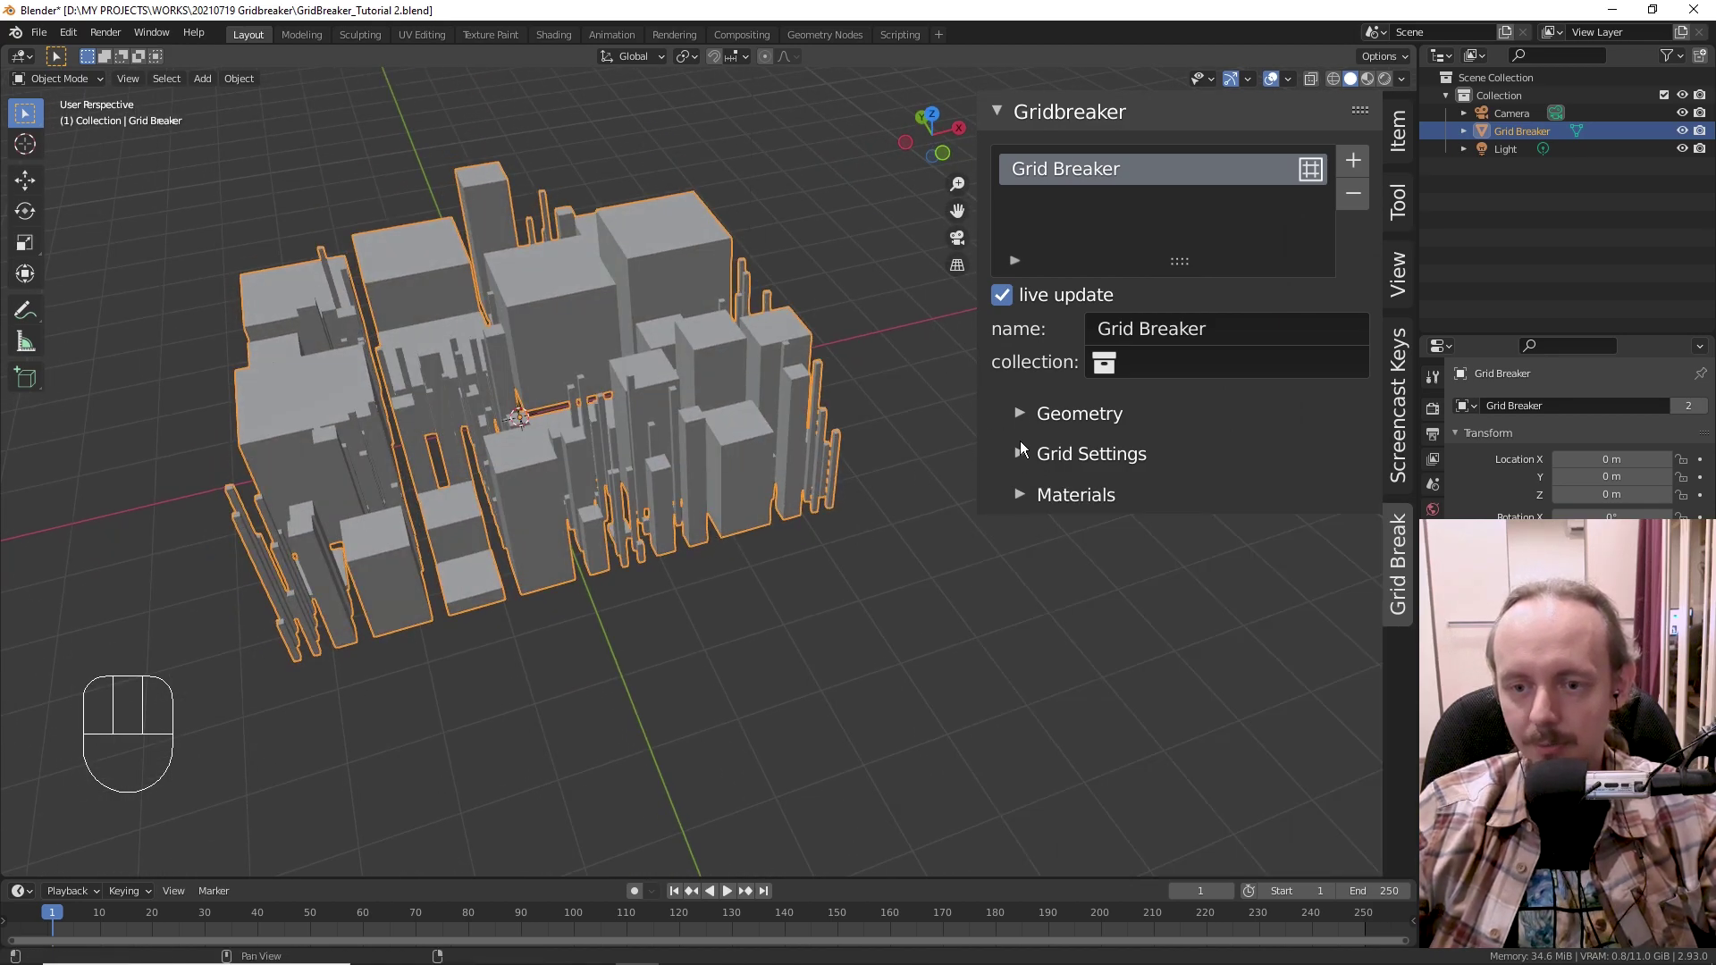
click(1027, 418)
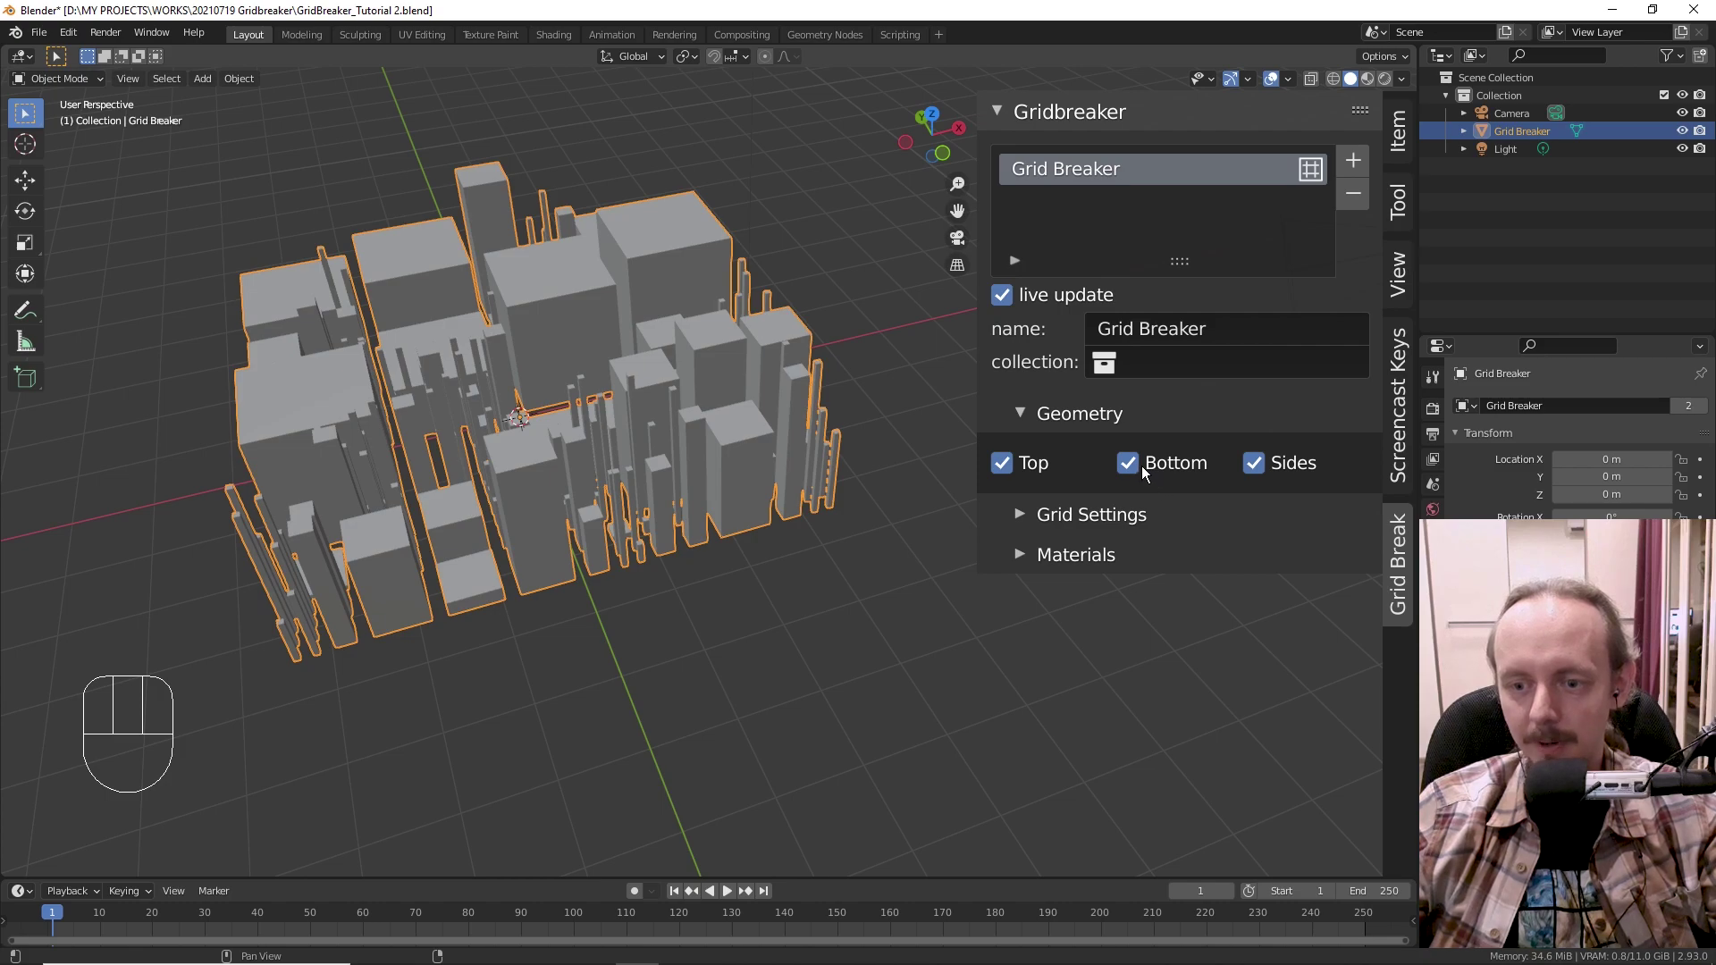
drag(1139, 470, 1255, 462)
middle_drag(813, 638, 910, 587)
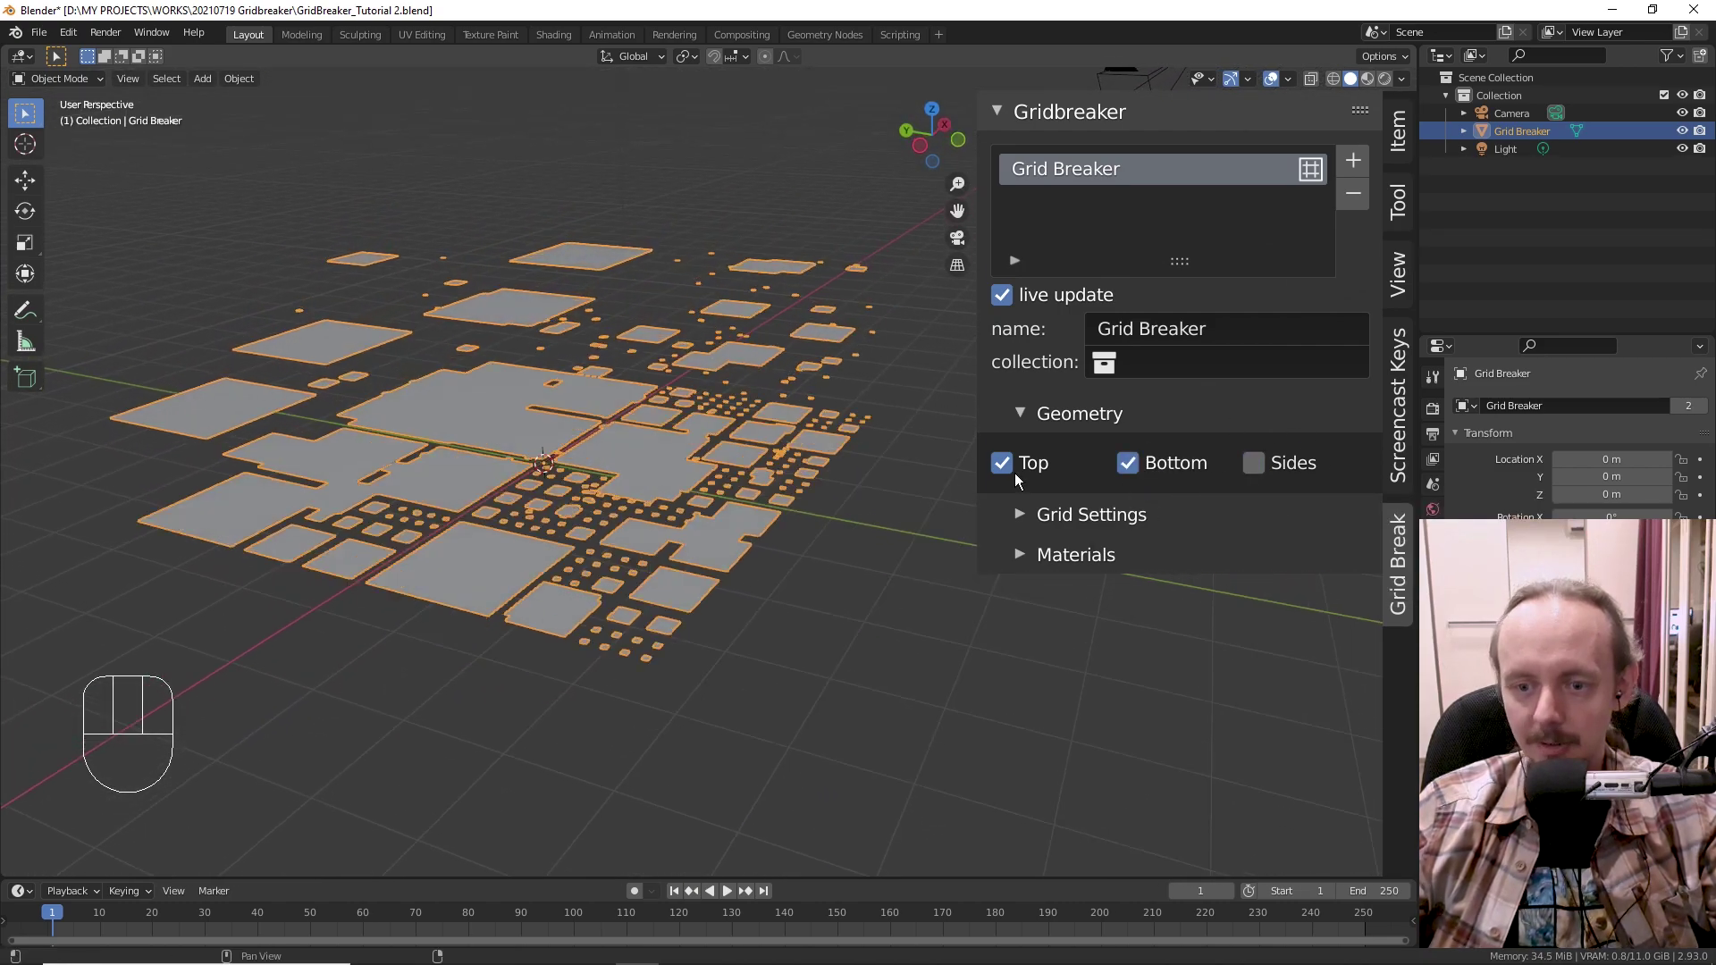
click(1010, 469)
click(1010, 469)
click(1136, 468)
click(1134, 470)
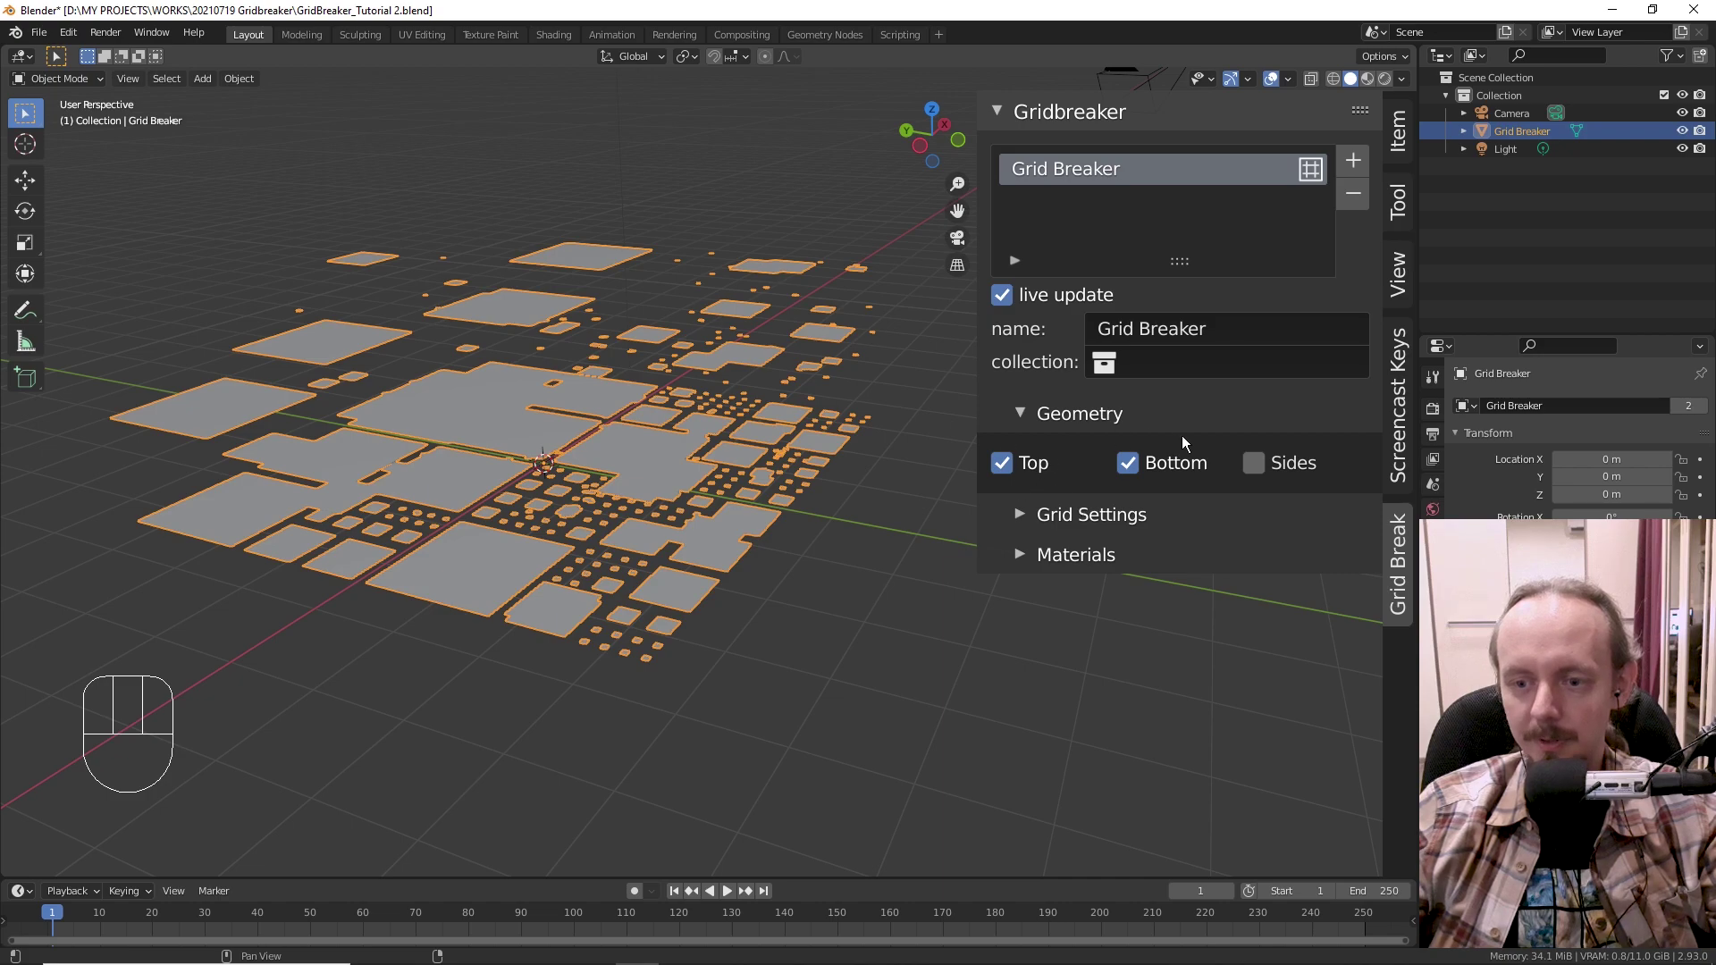
click(1263, 470)
middle_drag(938, 527, 912, 557)
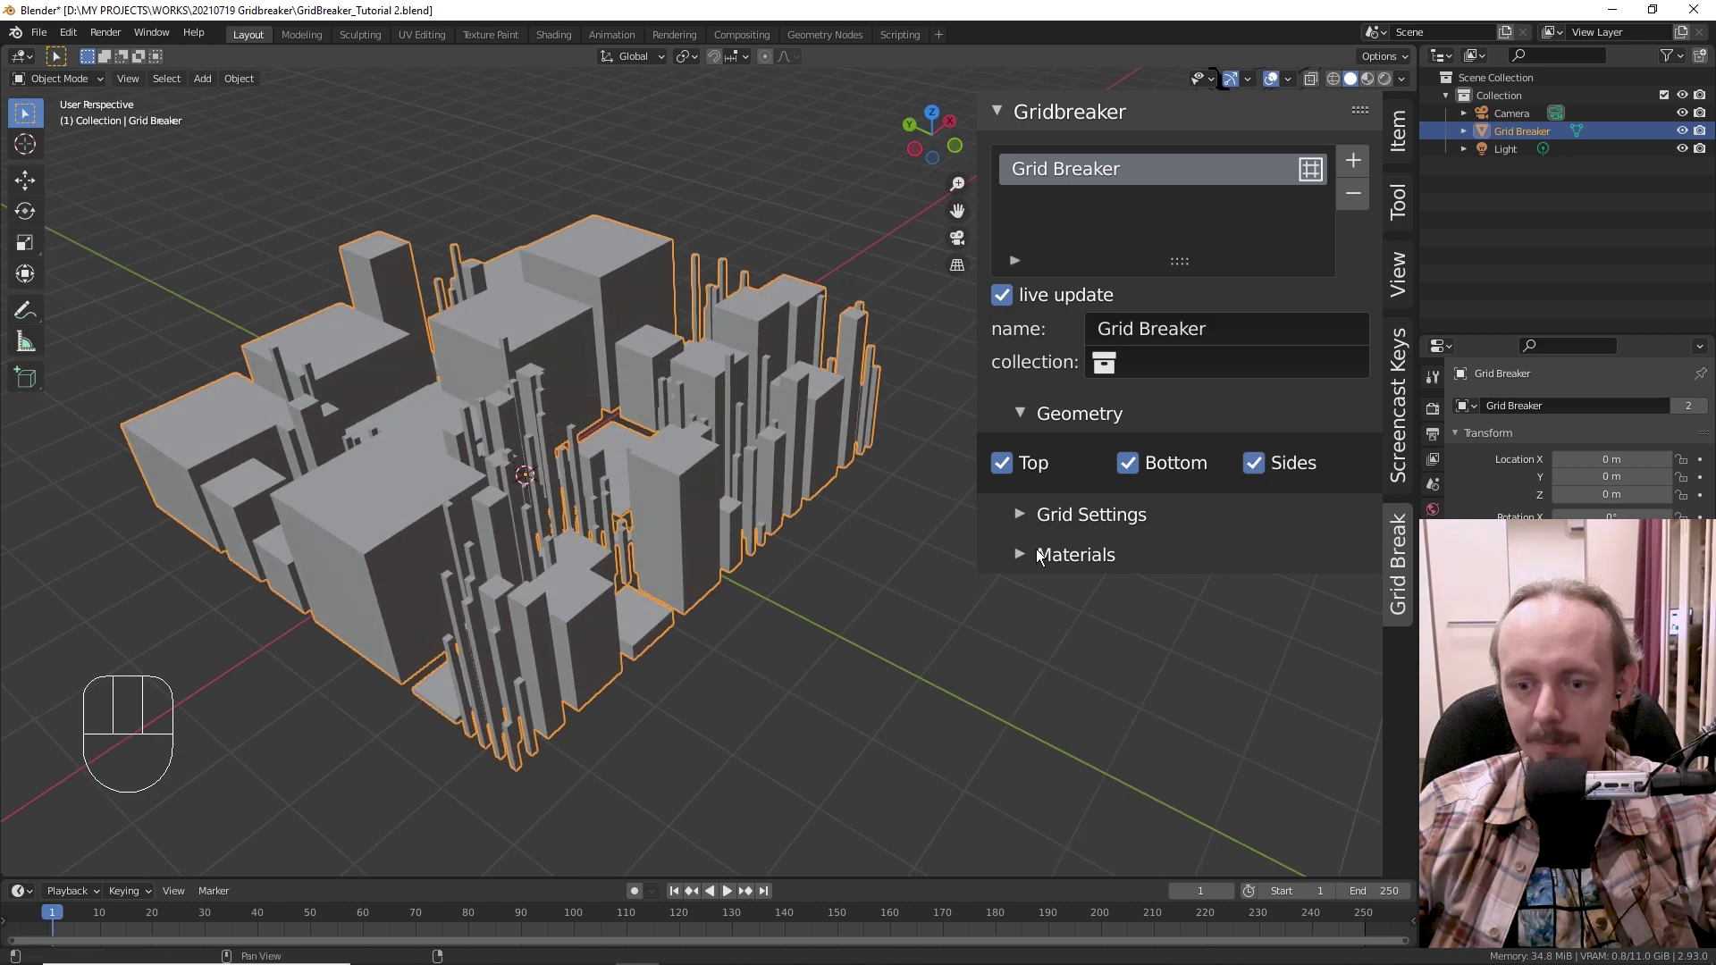
- Add an entry to the Gridbreaker materials list and assign the existing Material to it
click(1029, 417)
click(1030, 500)
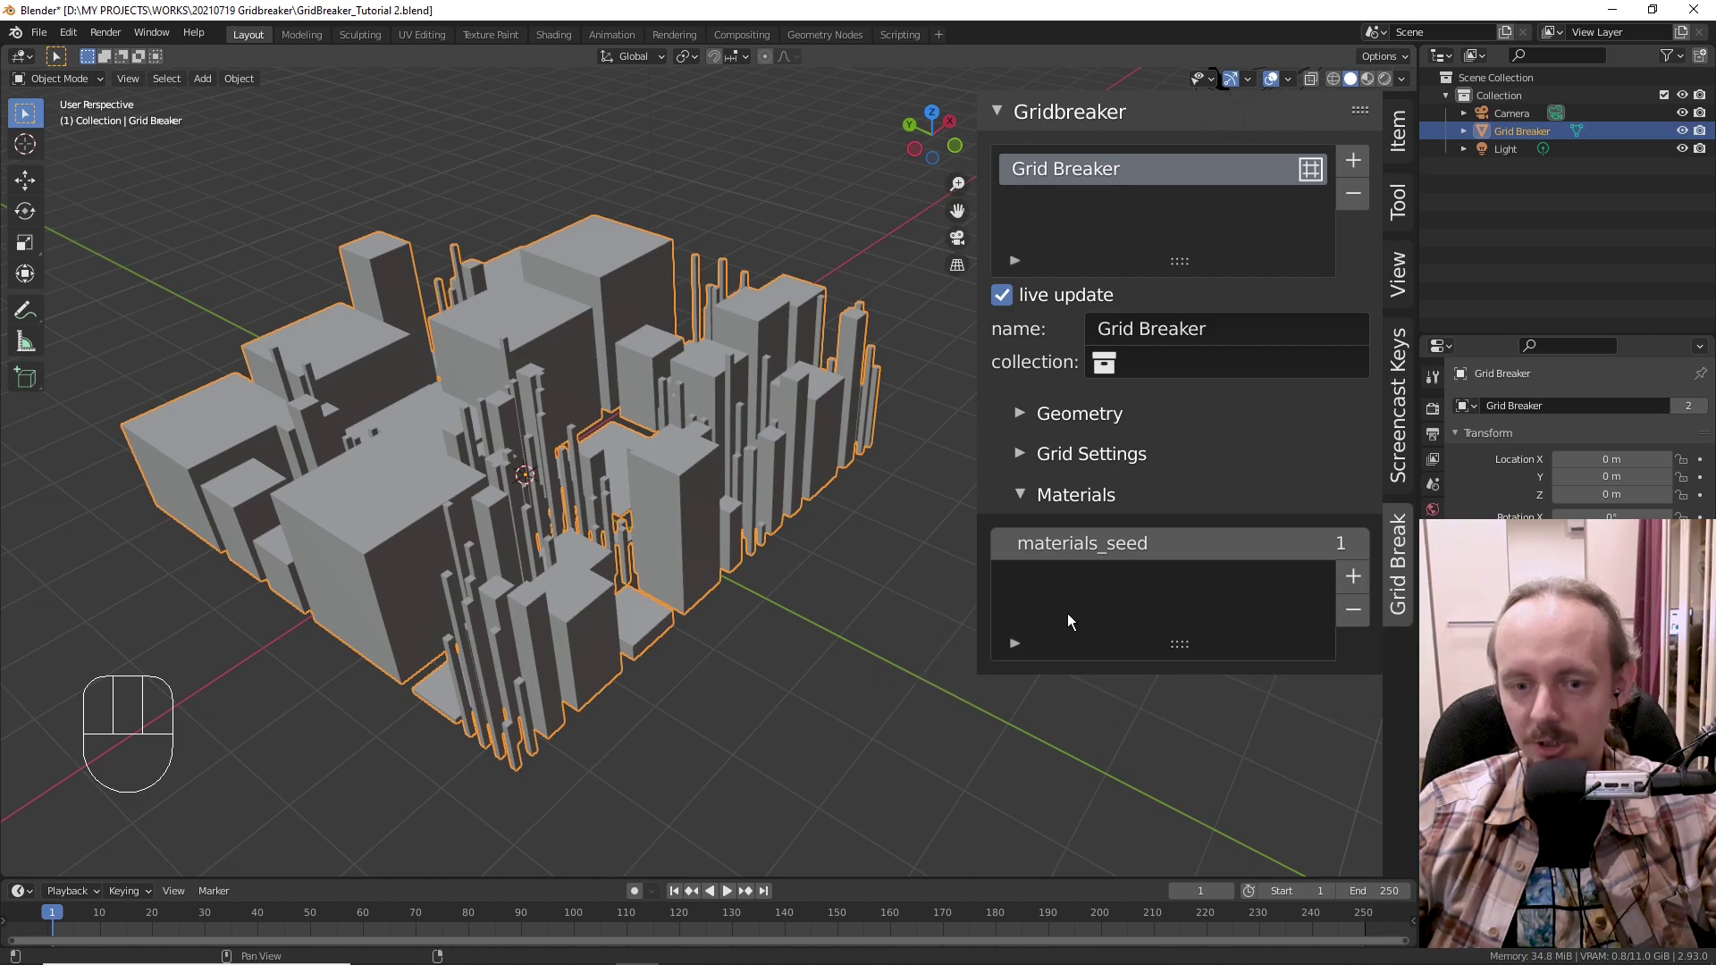
middle_drag(934, 609, 777, 554)
click(1357, 579)
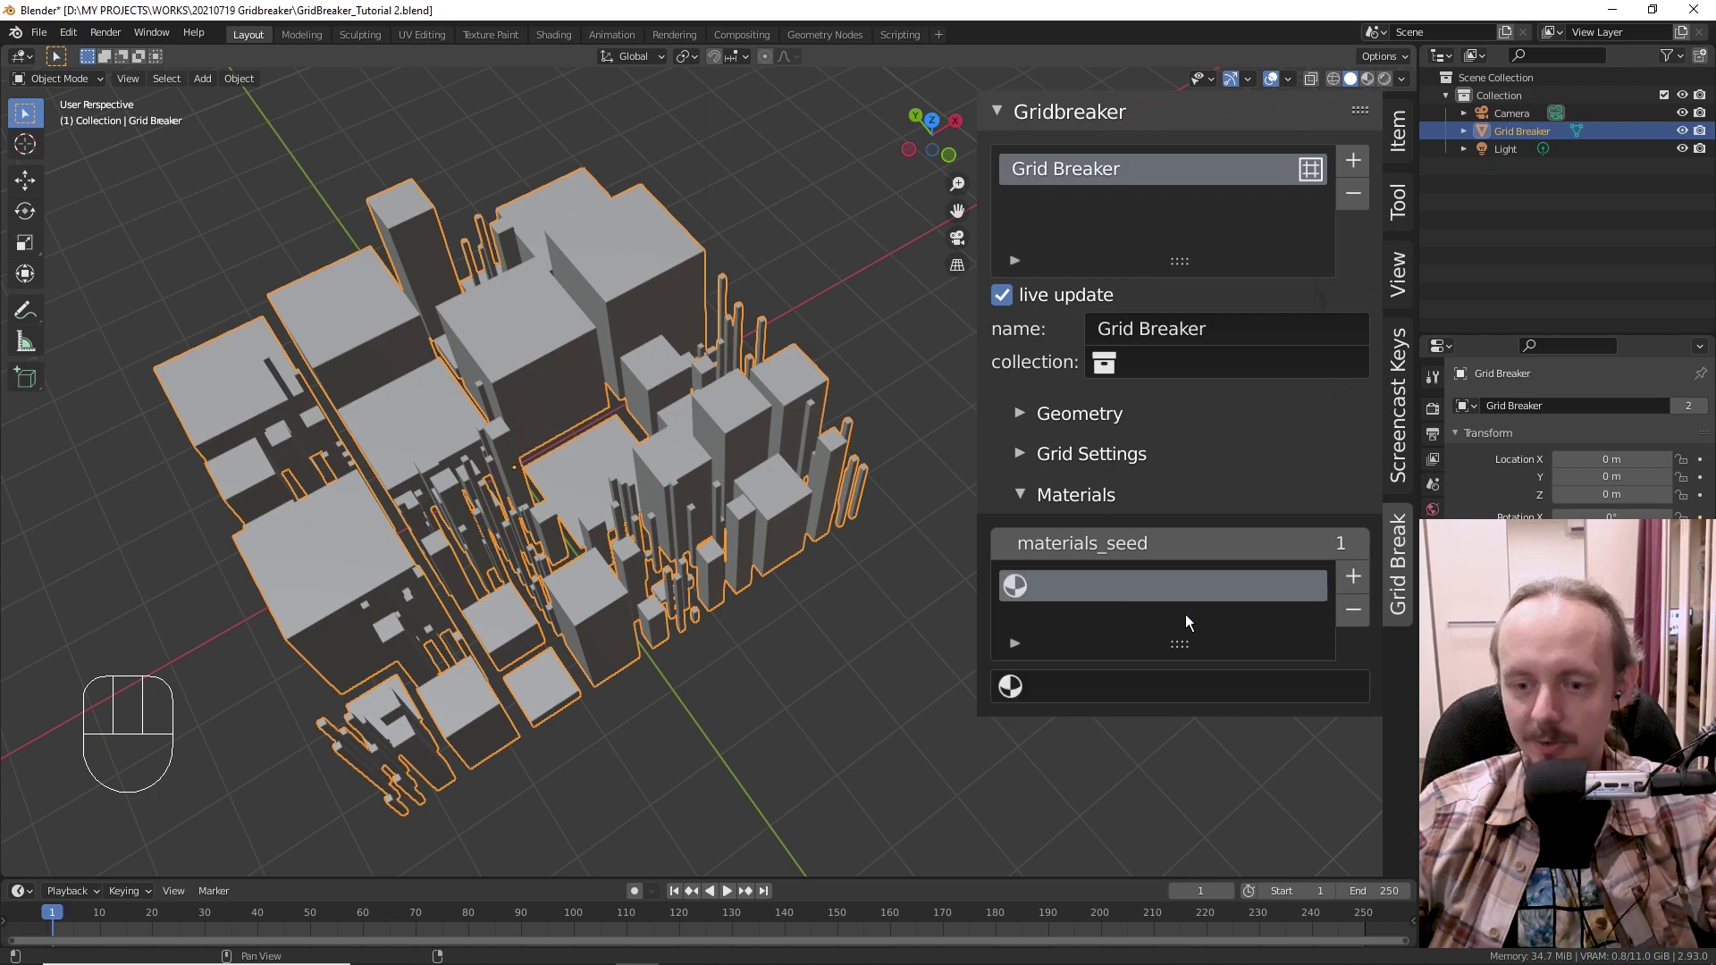
click(1178, 686)
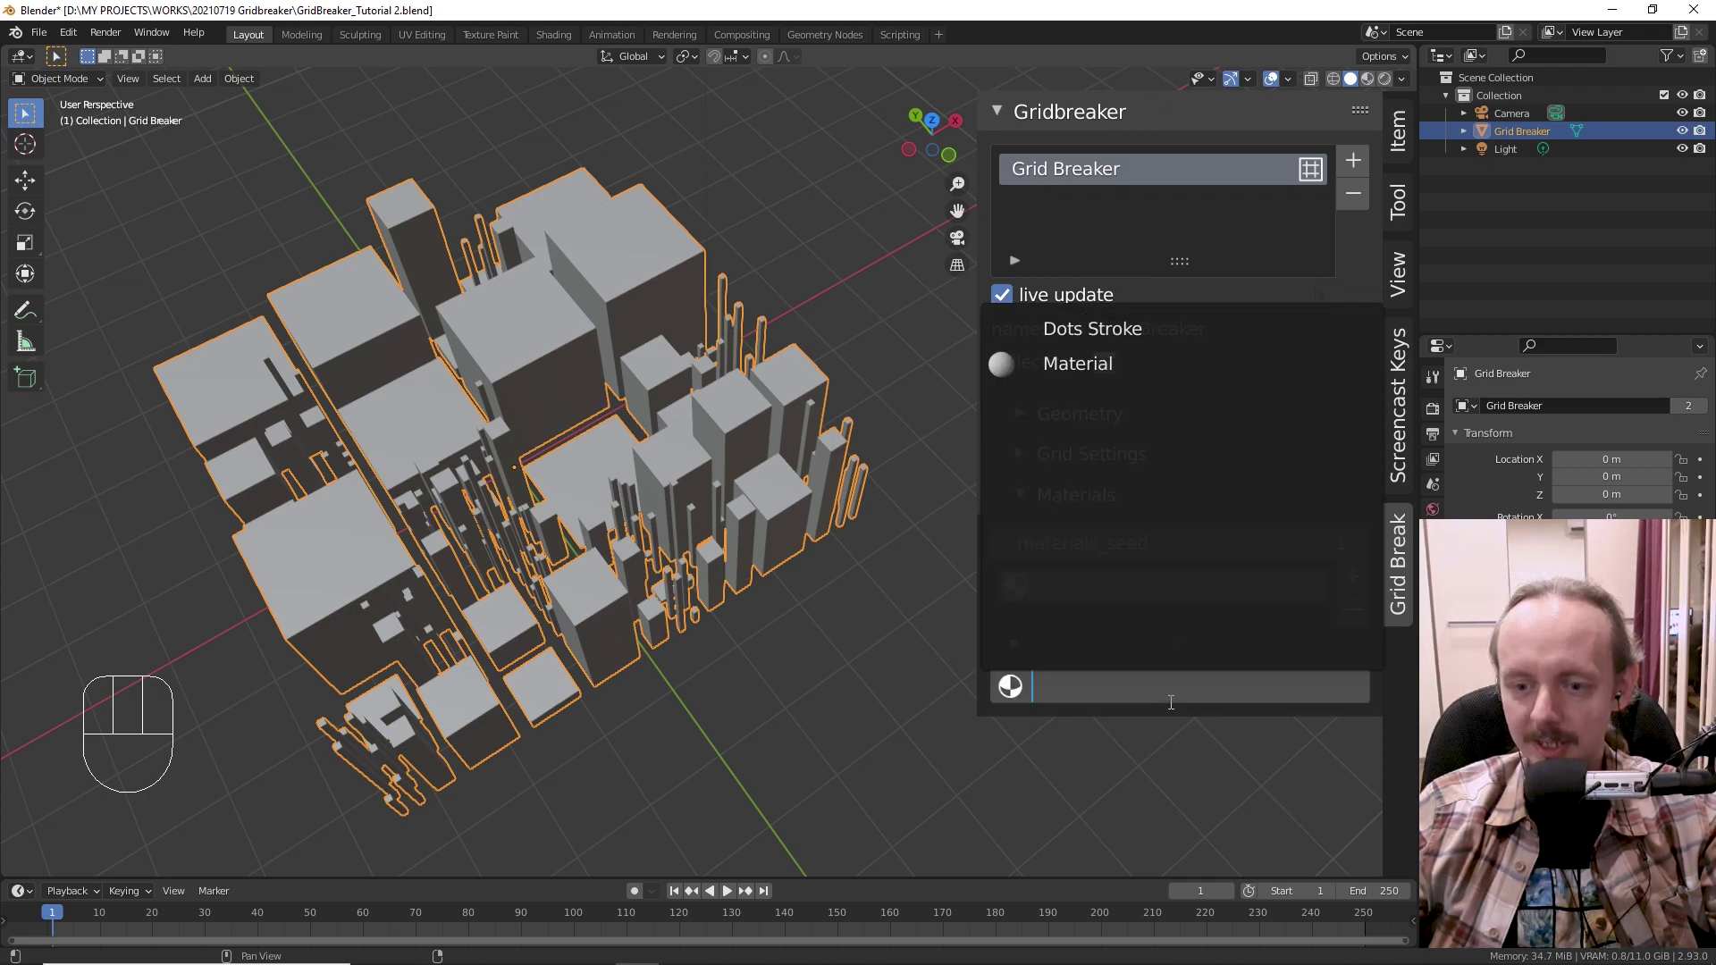
click(1081, 363)
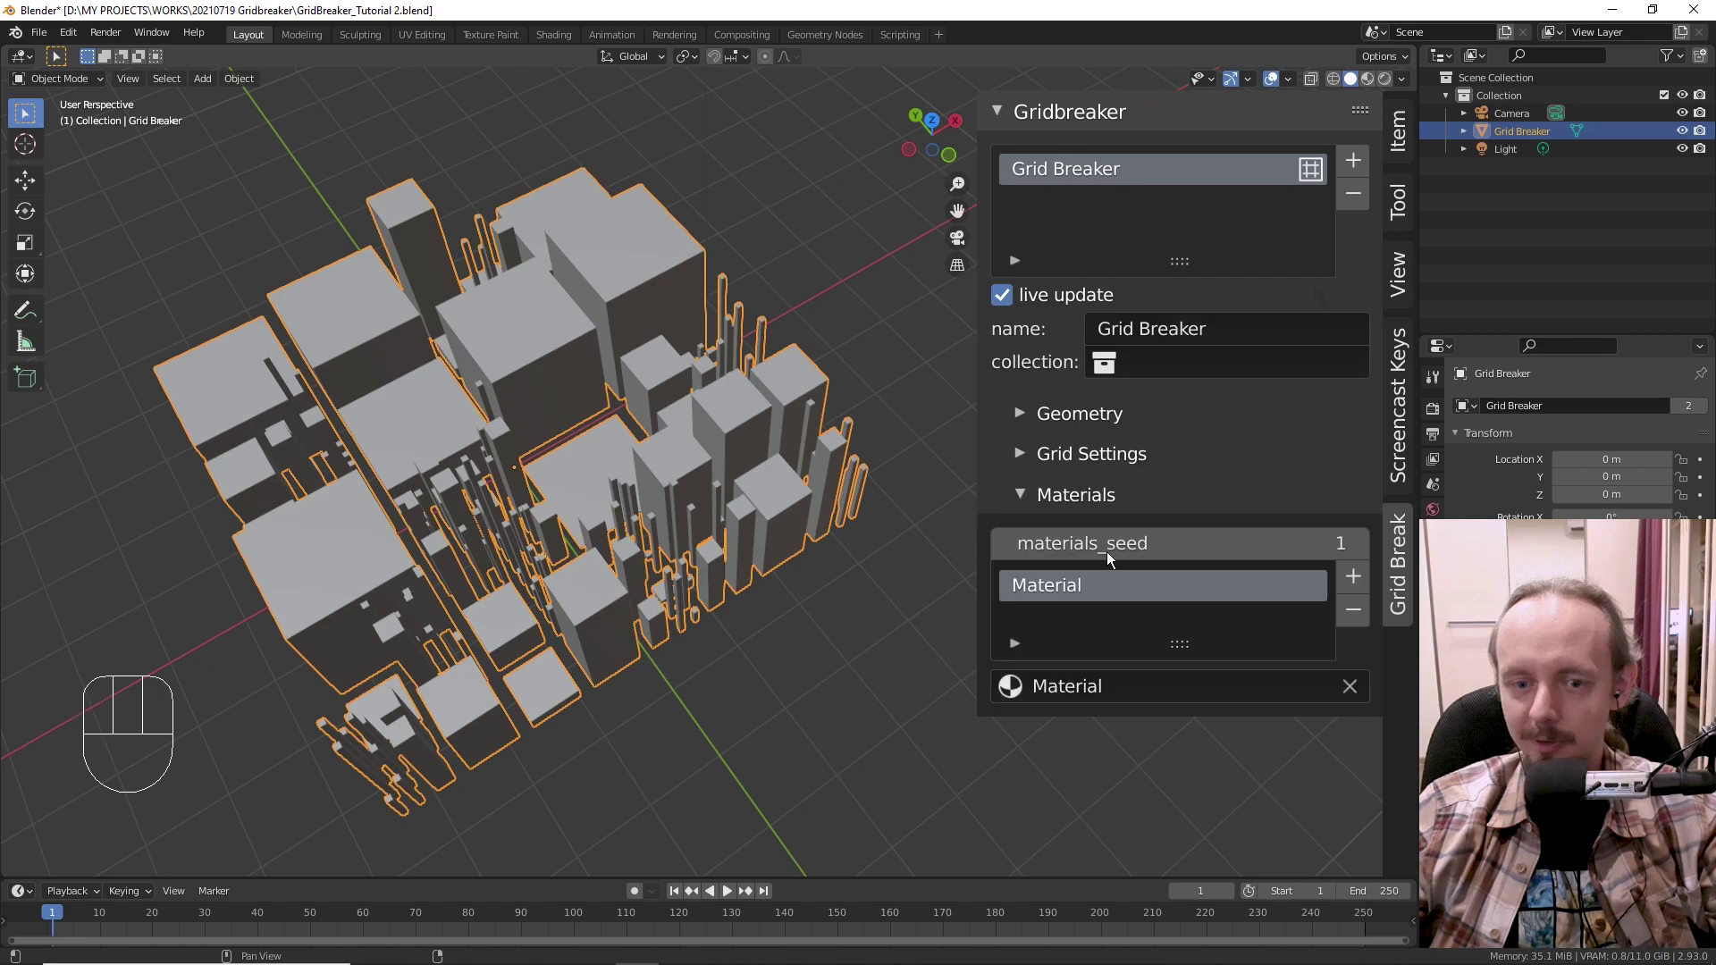
- Add two empty material slots to the Grid Breaker object in its material properties
scroll(750, 552, down, 3)
middle_drag(752, 548, 783, 463)
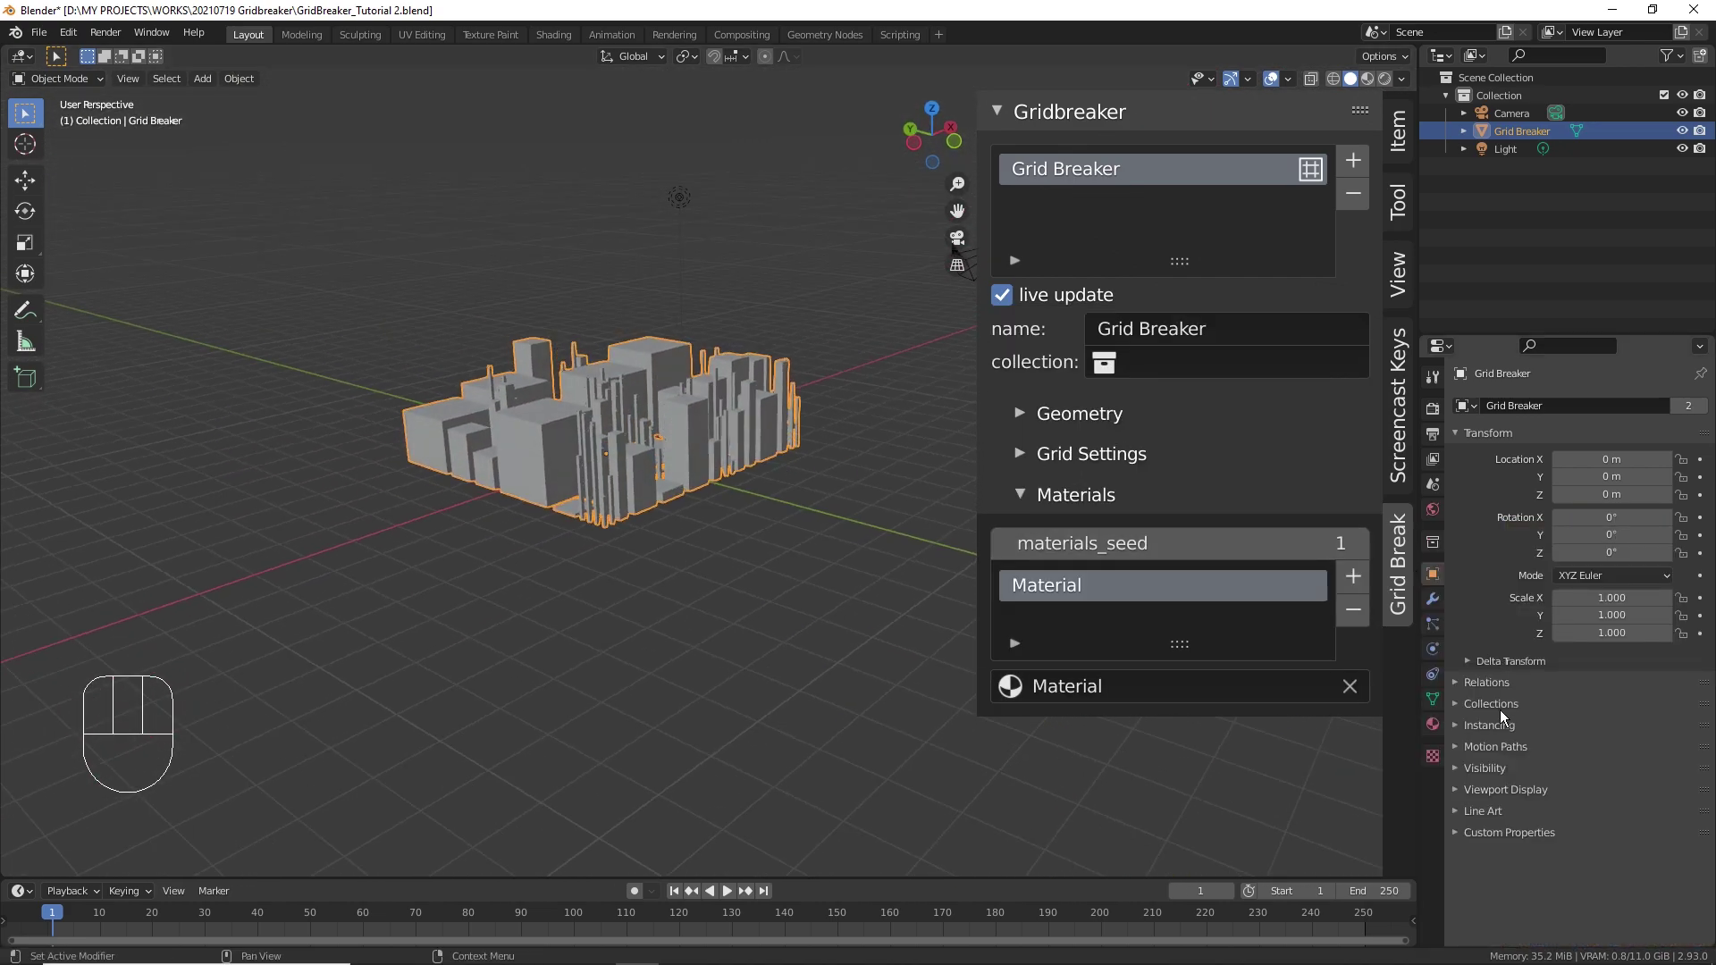
click(1433, 725)
drag(1419, 342, 1286, 342)
ctrl+middle_drag(1463, 529, 1503, 654)
click(1691, 444)
click(1691, 444)
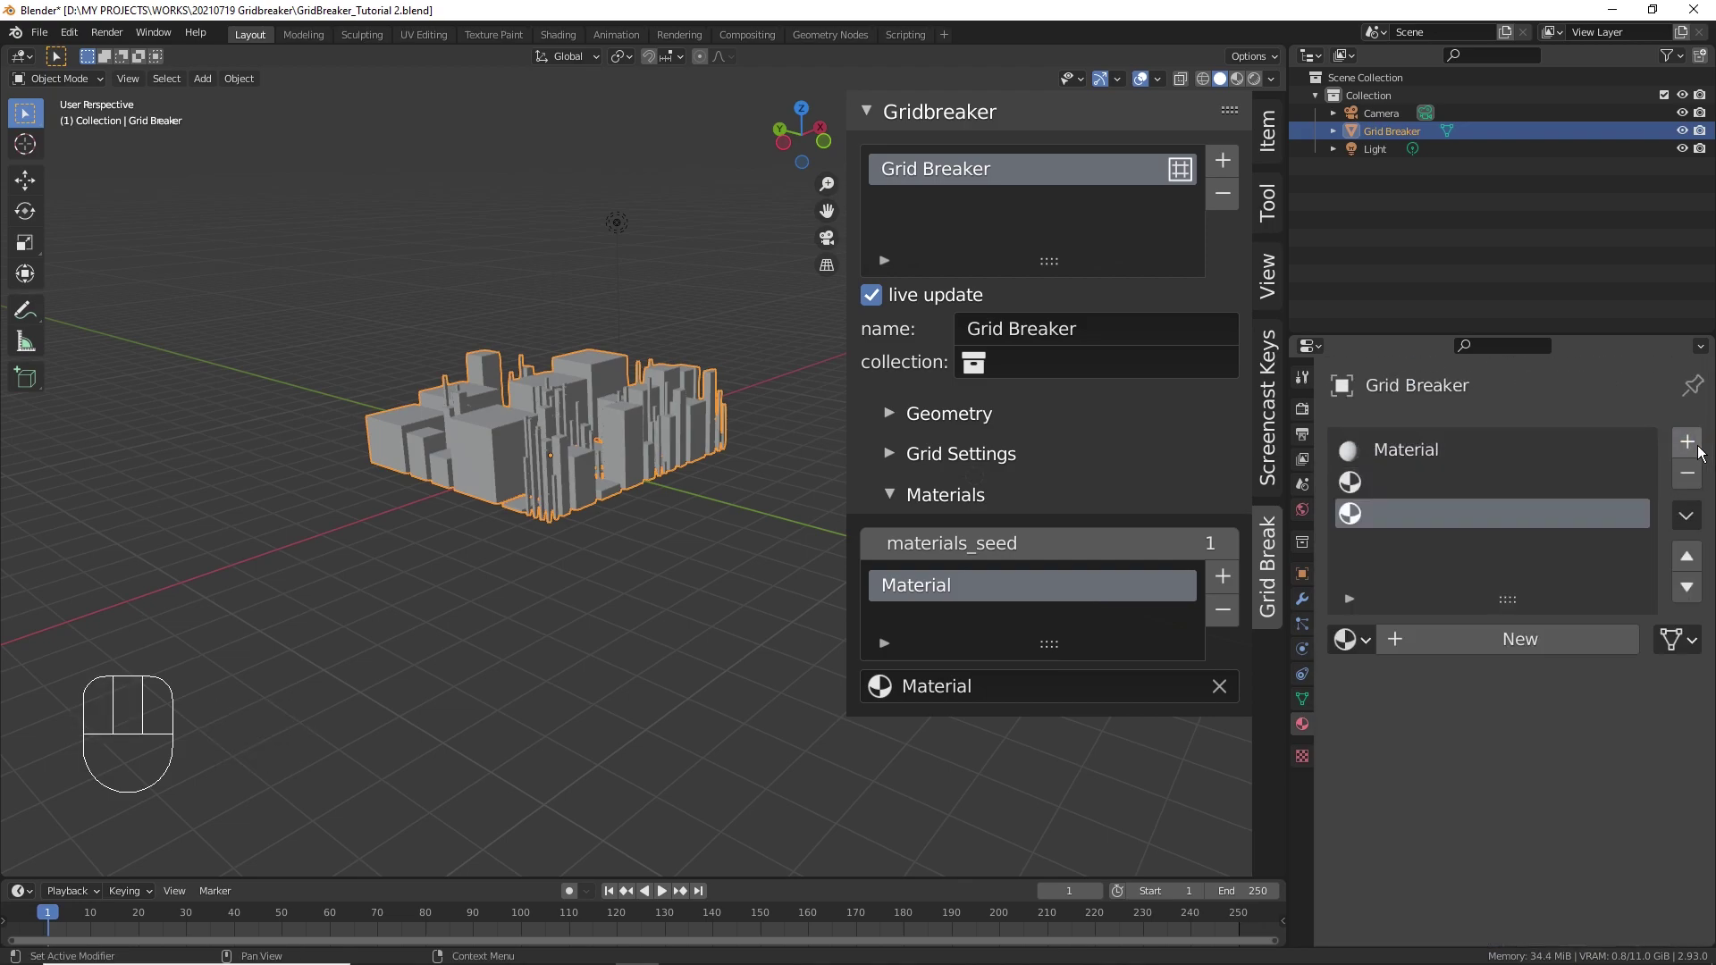
- Create a new material in the second slot and name it Material 2
click(1364, 483)
click(1475, 639)
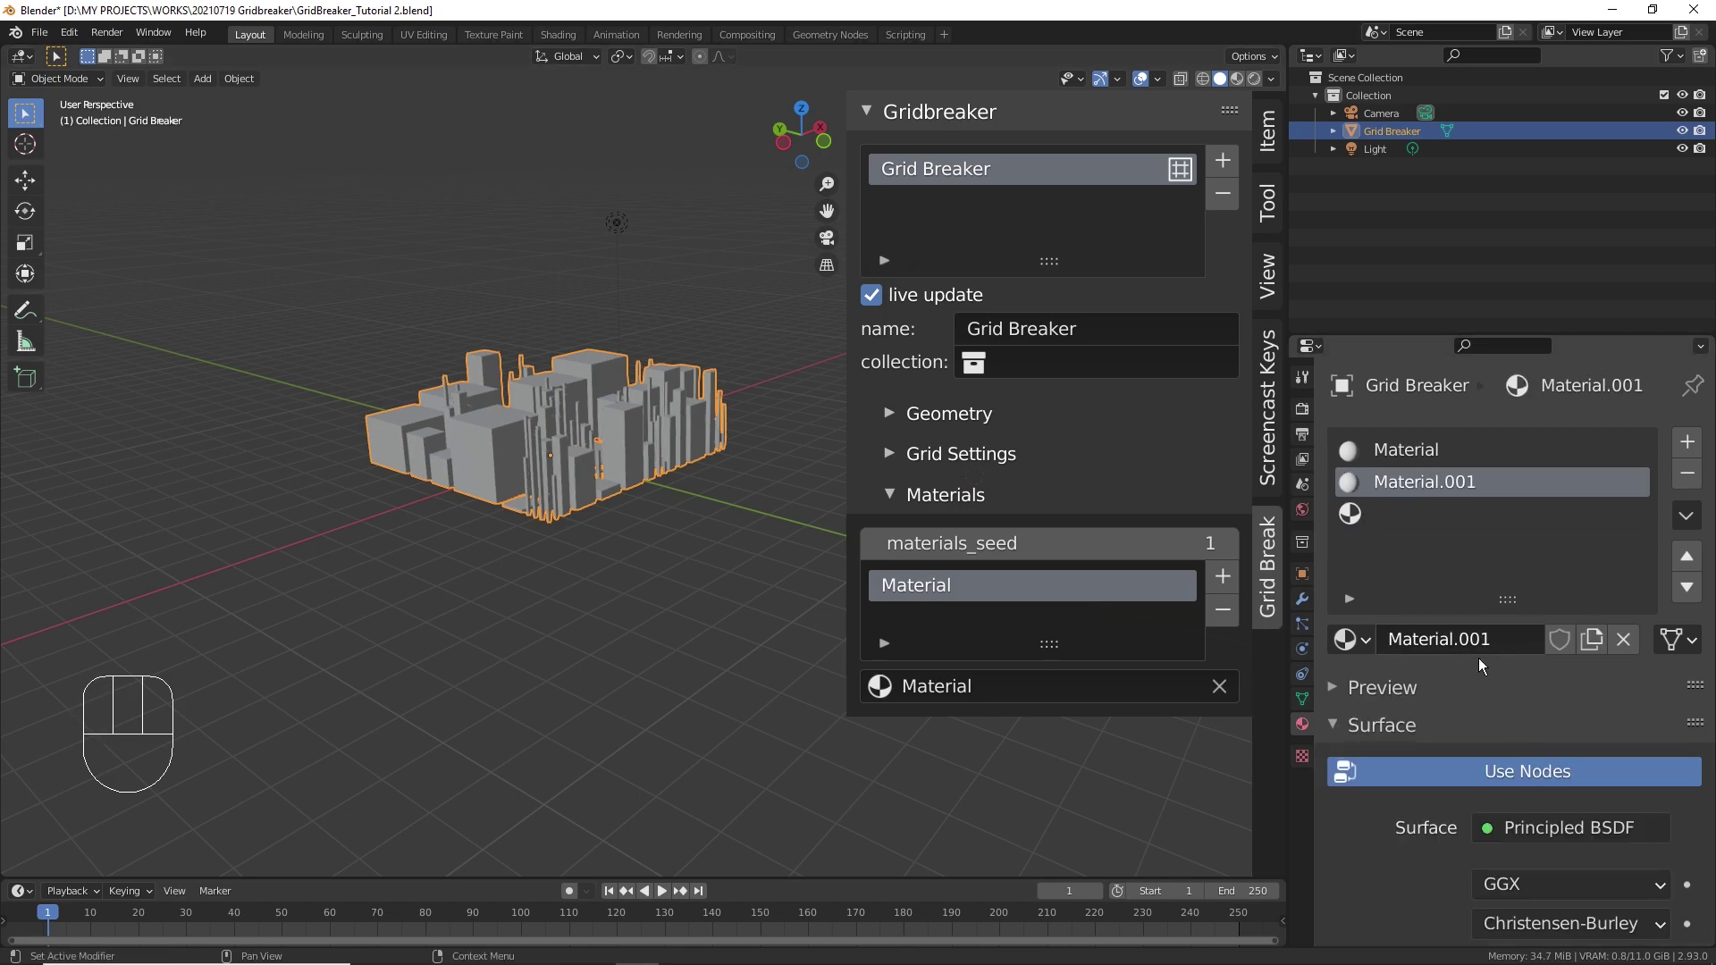
double_click(1465, 639)
text(Material 2)
key(Return)
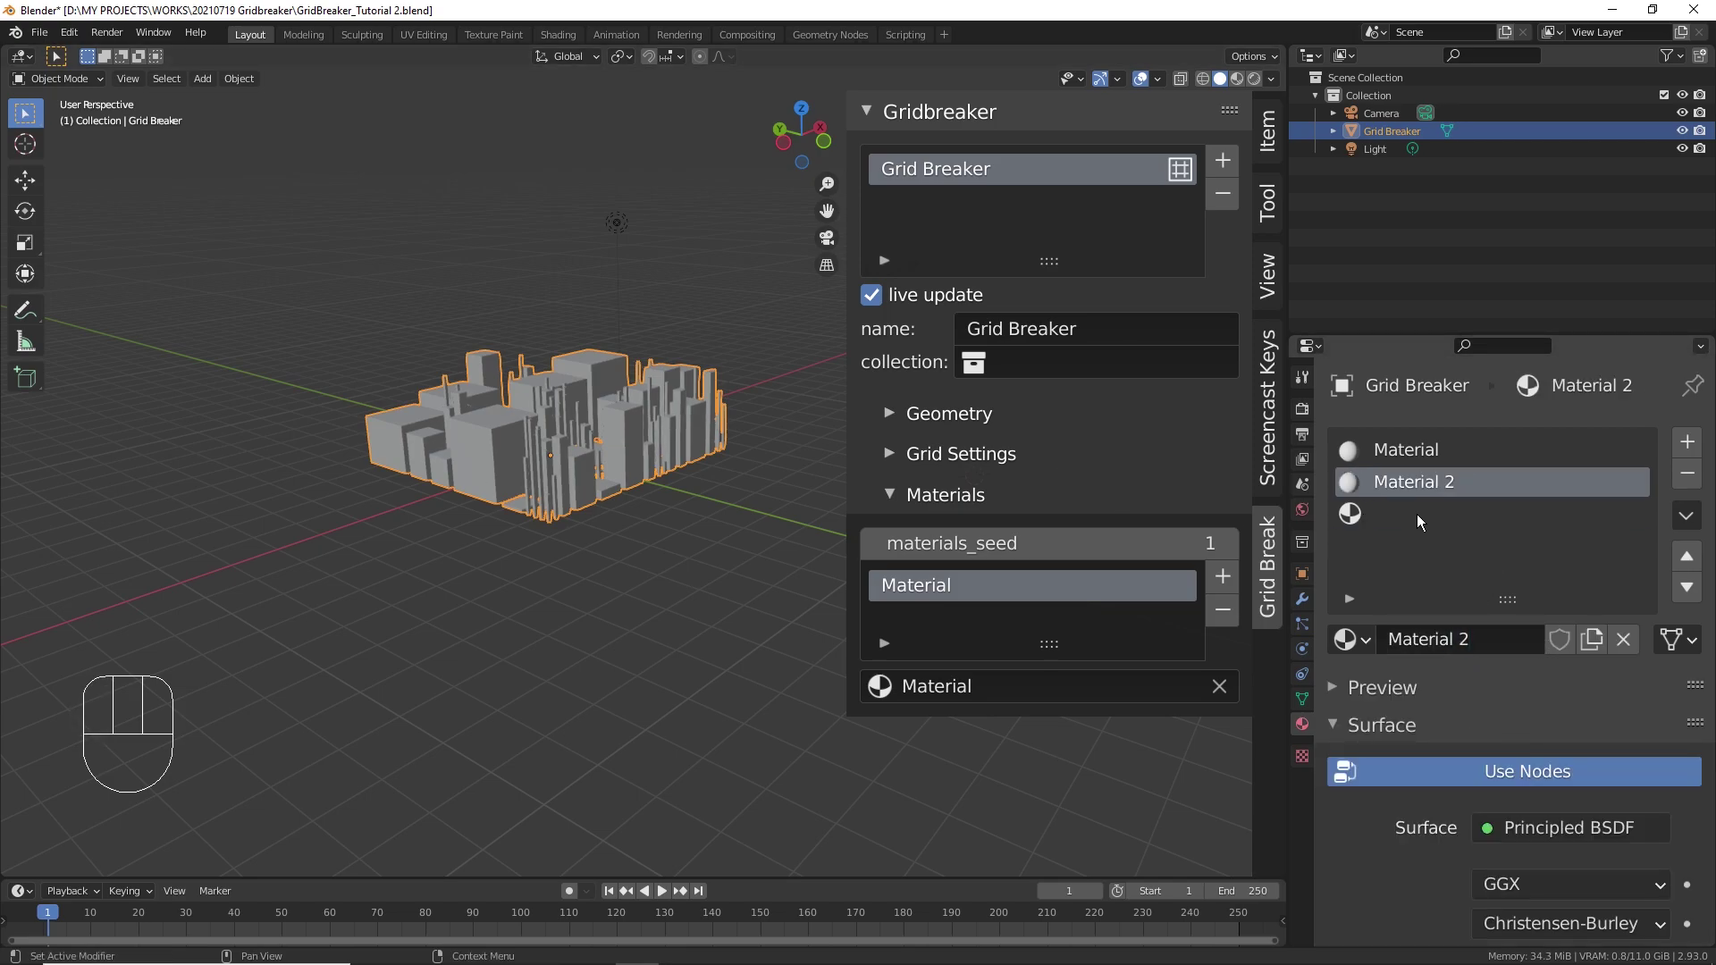
- Create a new material in the third slot and name it Material 3
click(1420, 513)
click(1461, 647)
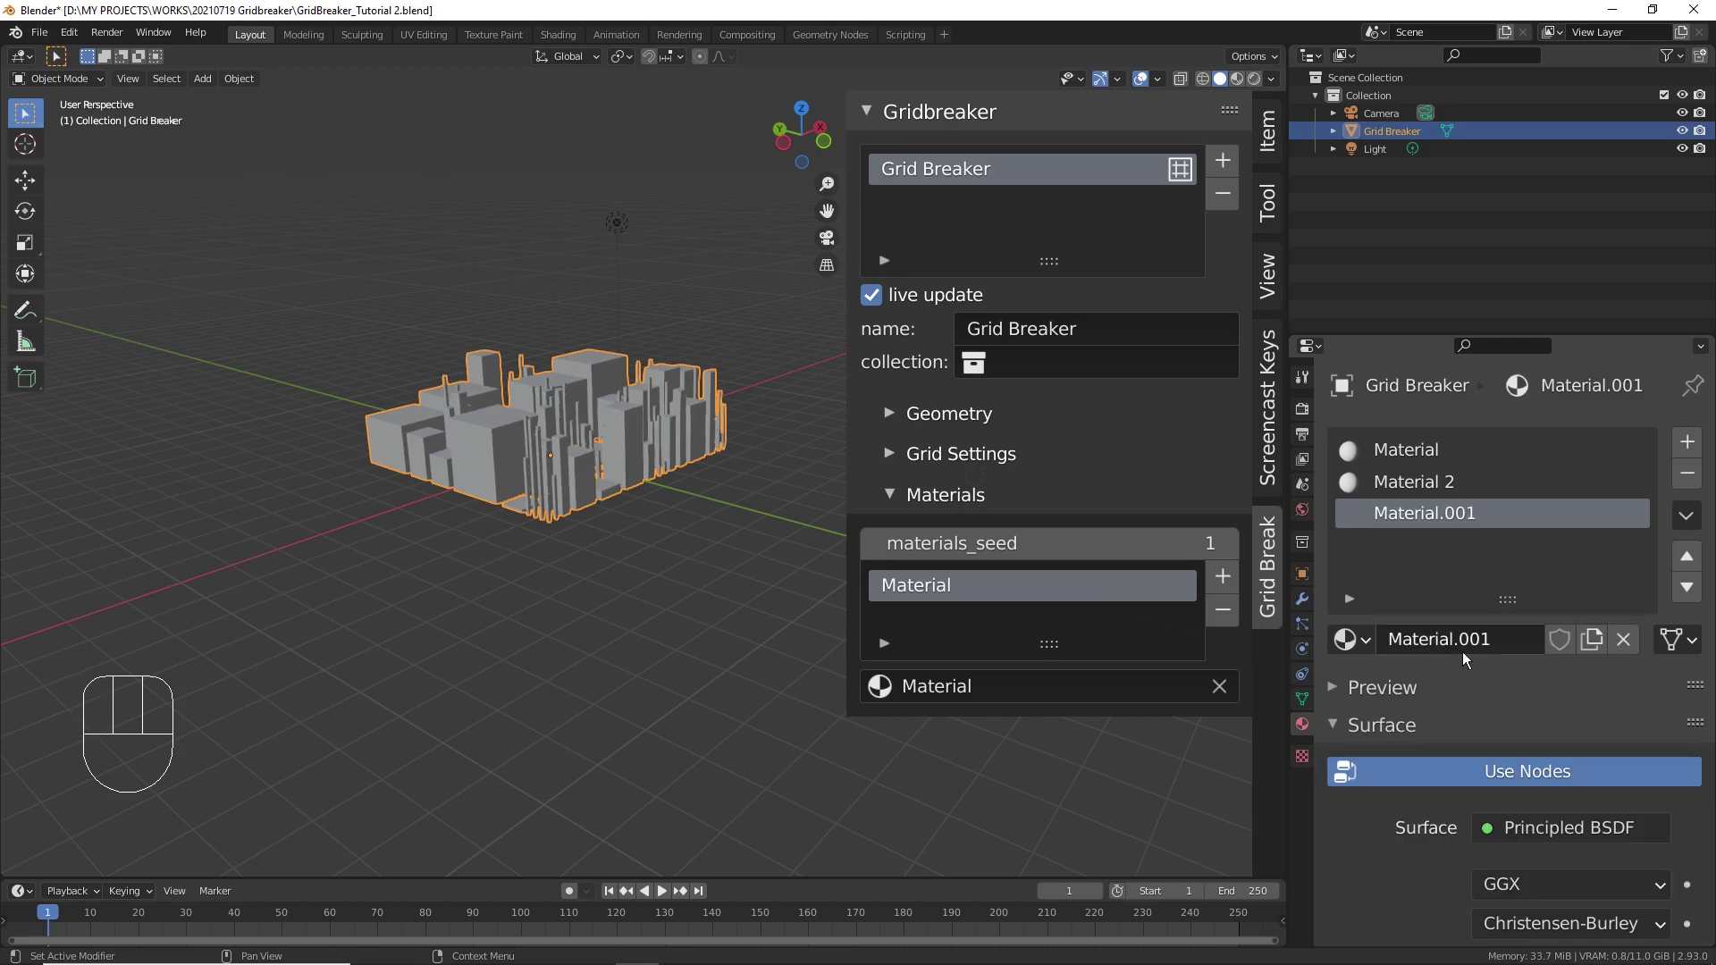
double_click(1453, 524)
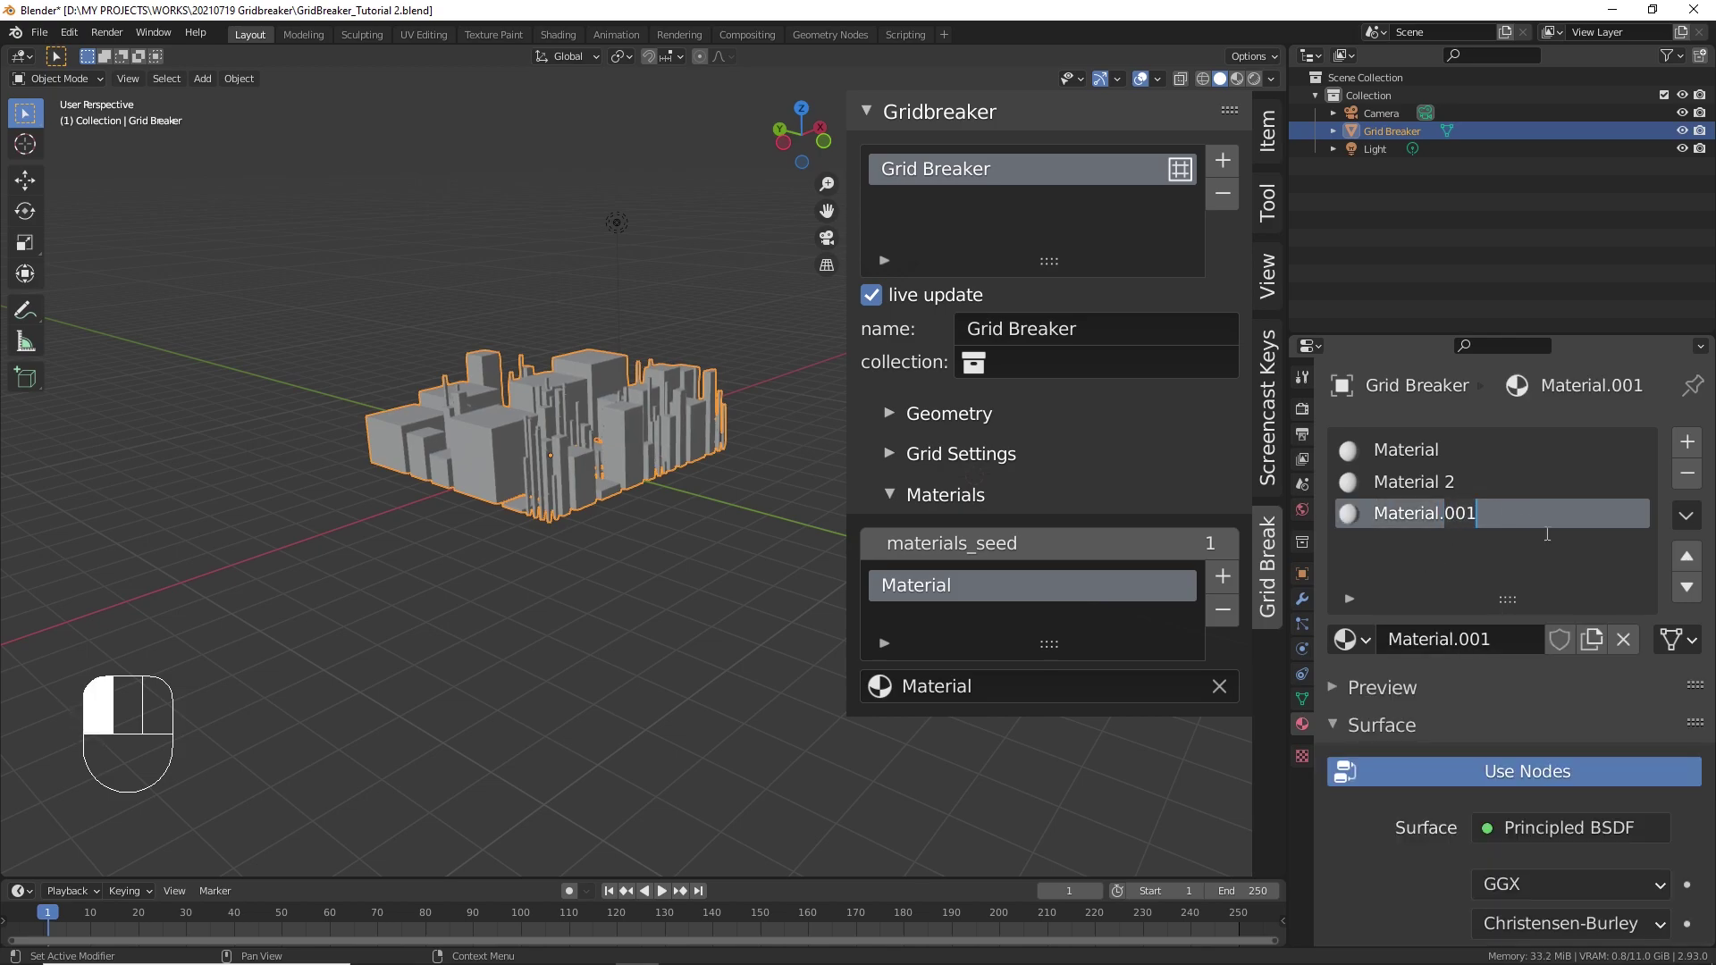
key(BackSpace)
text(3)
key(Return)
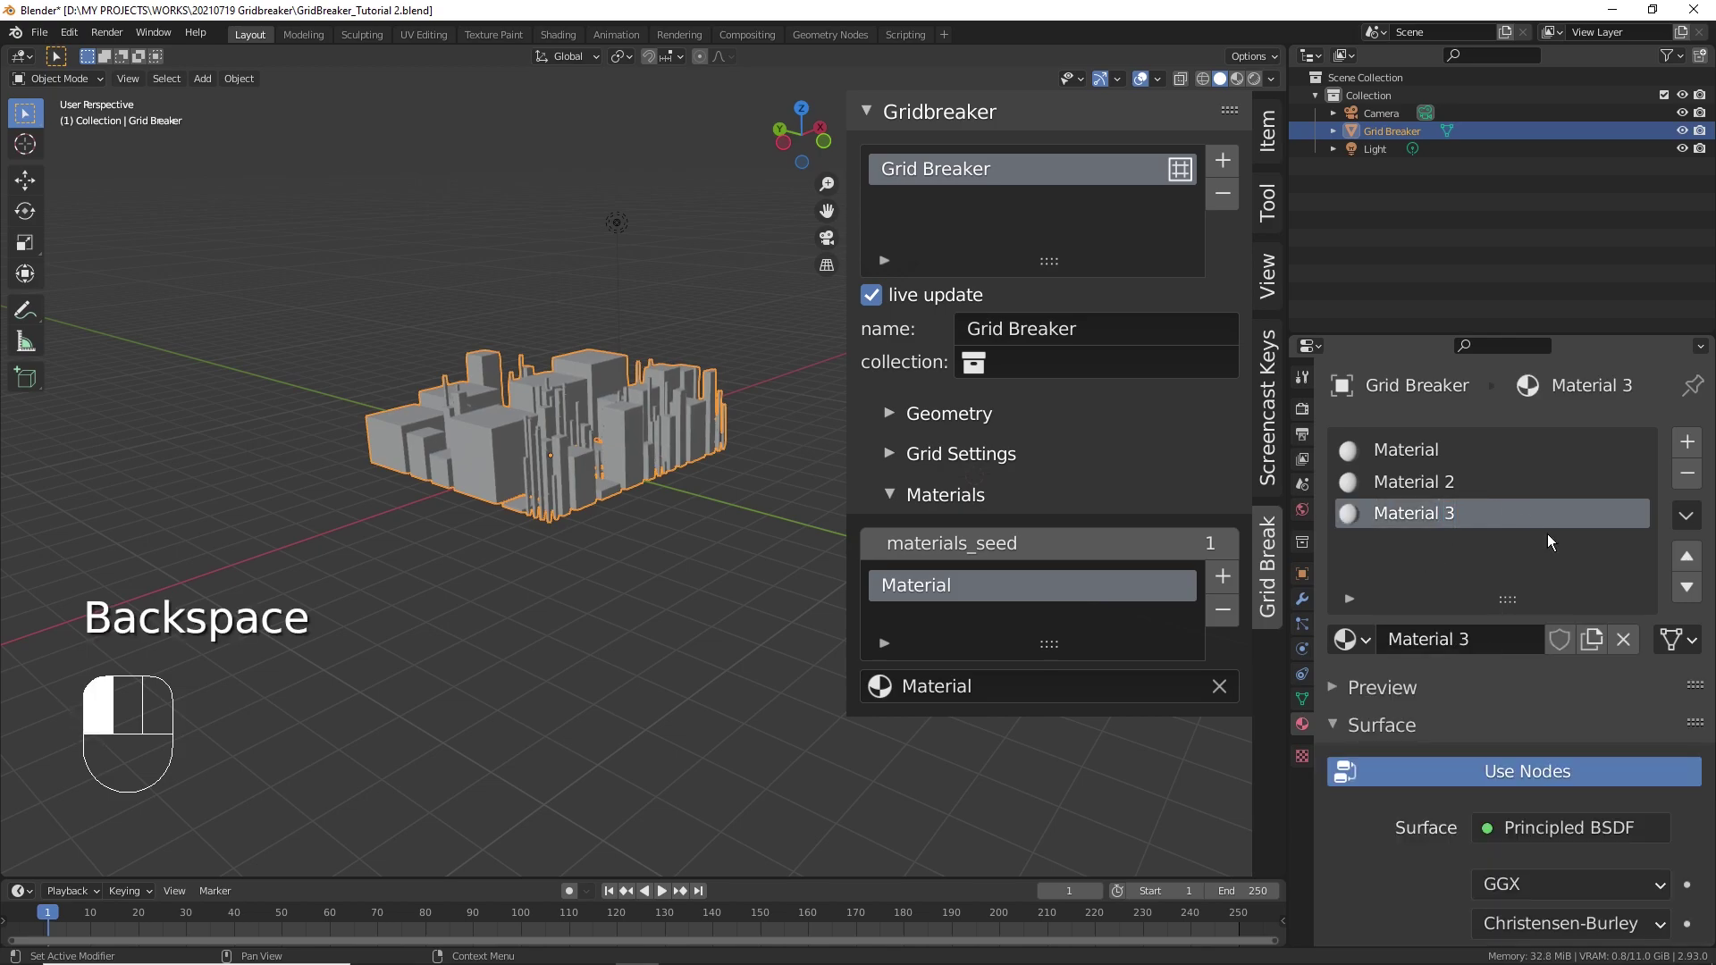
- Switch the viewport to rendered shading and give Material 2 a red base color
click(1254, 79)
middle_drag(661, 465, 708, 506)
click(1430, 487)
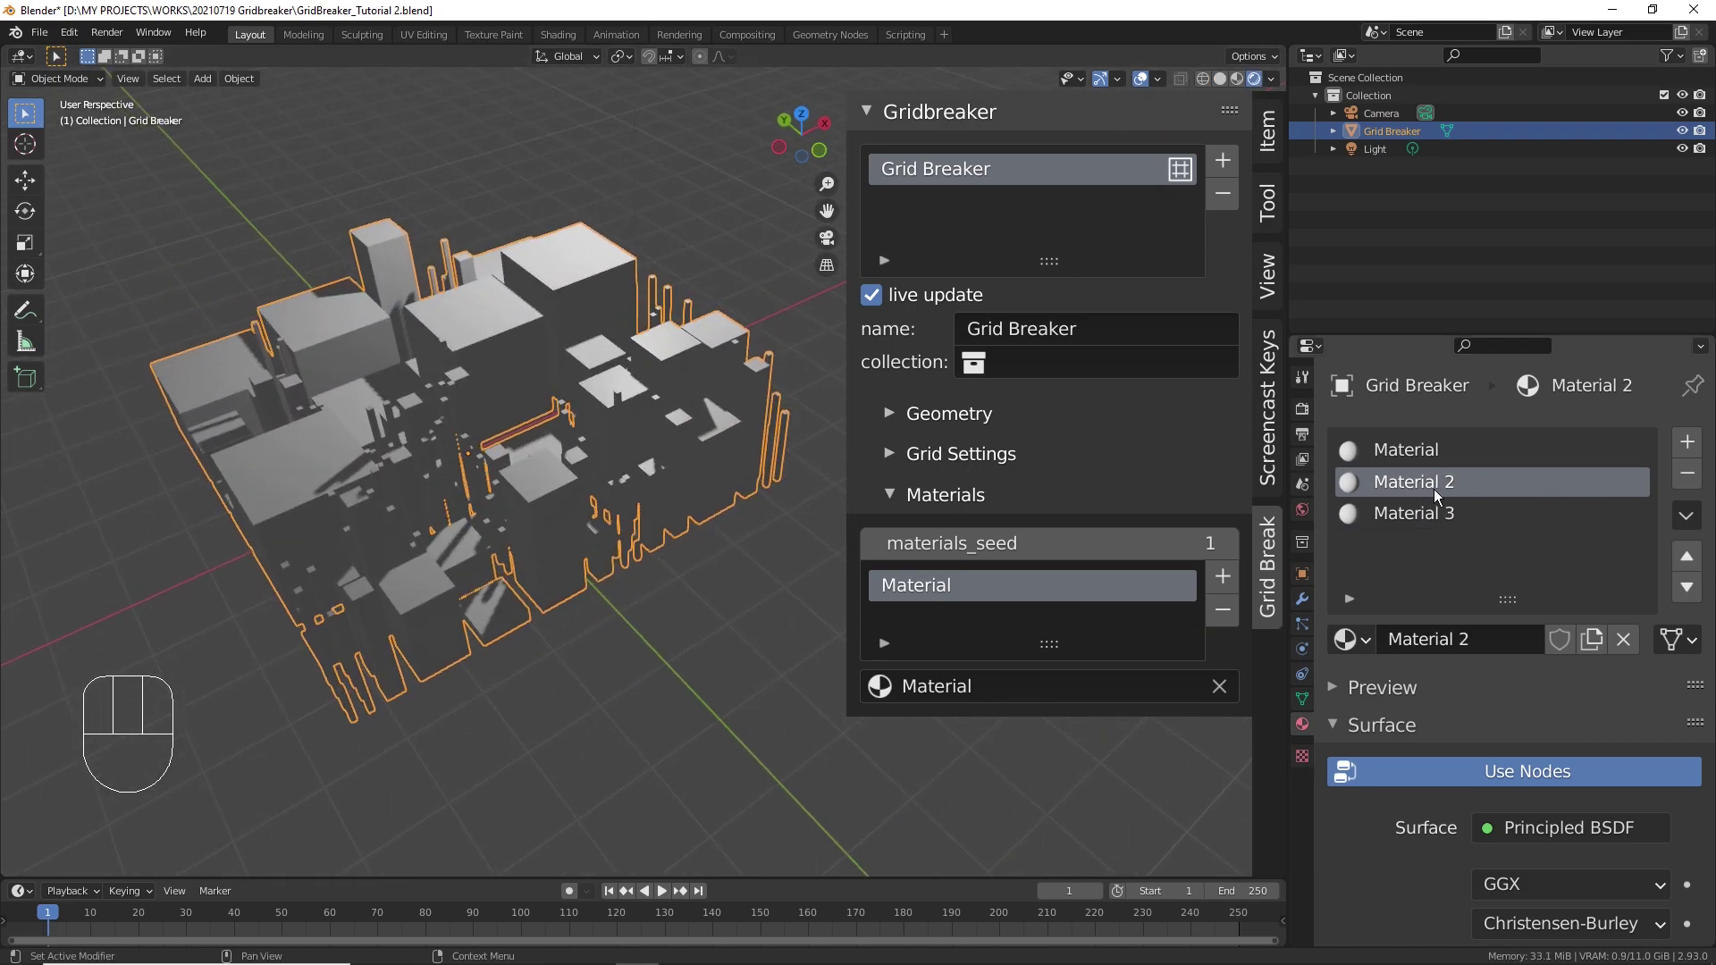
drag(1512, 338, 1512, 165)
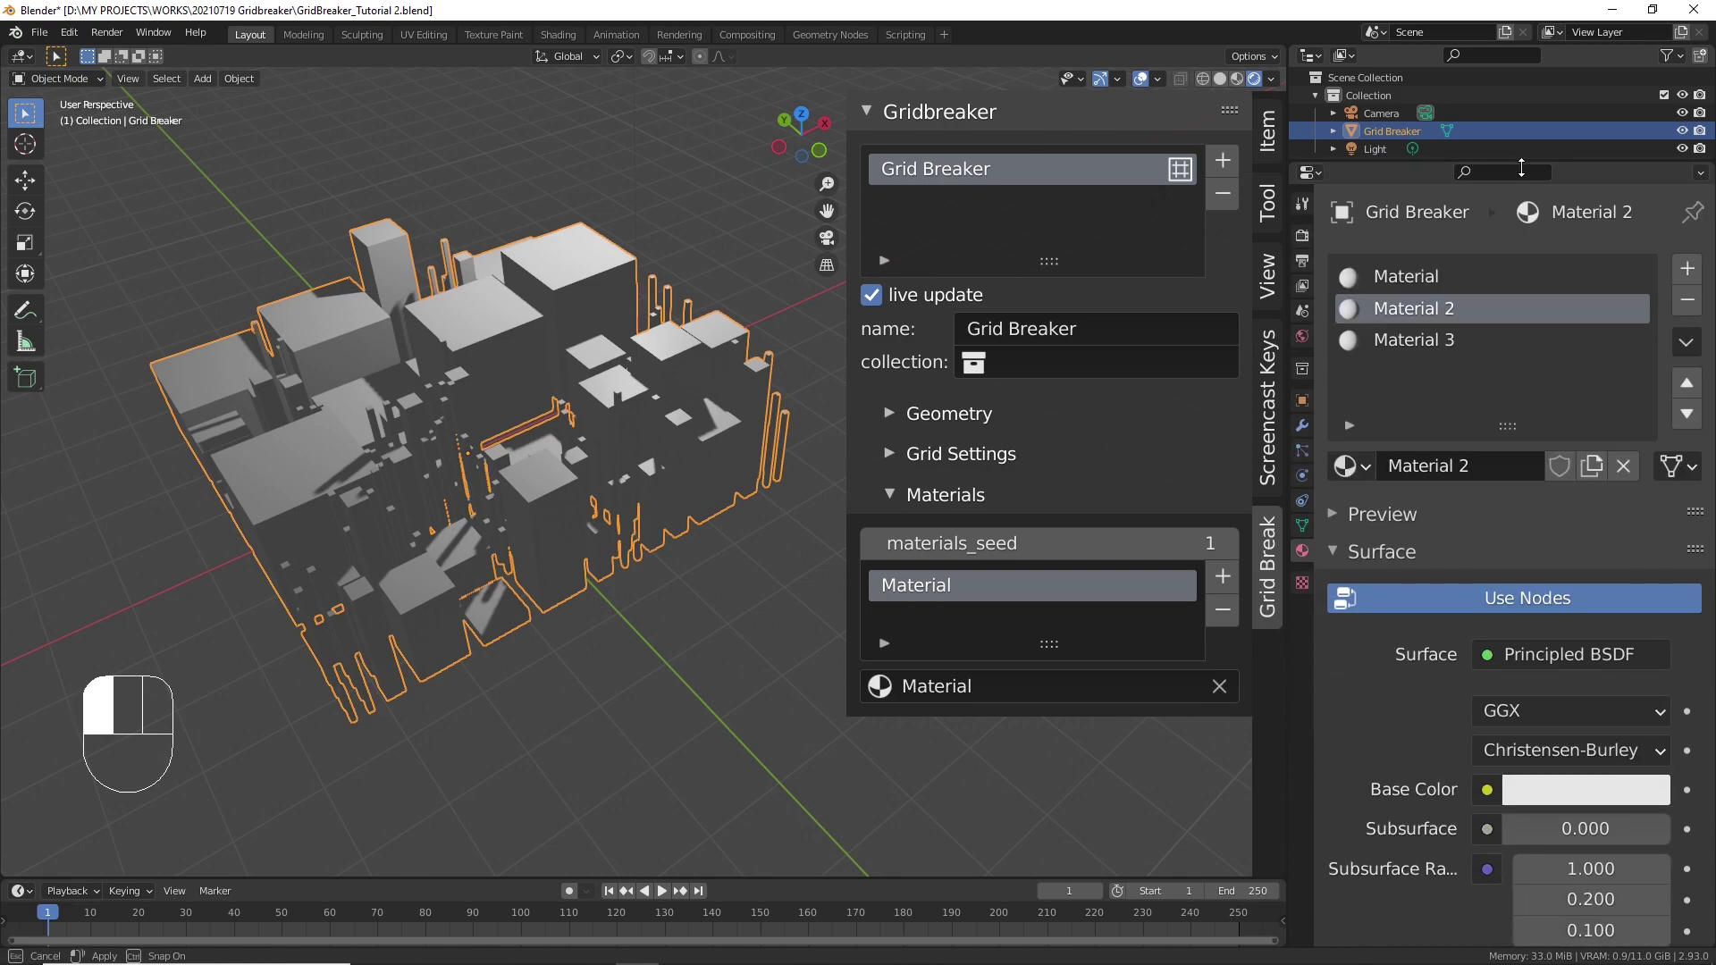
click(1604, 795)
click(1635, 448)
- Give Material 3 an orange base color
click(1437, 341)
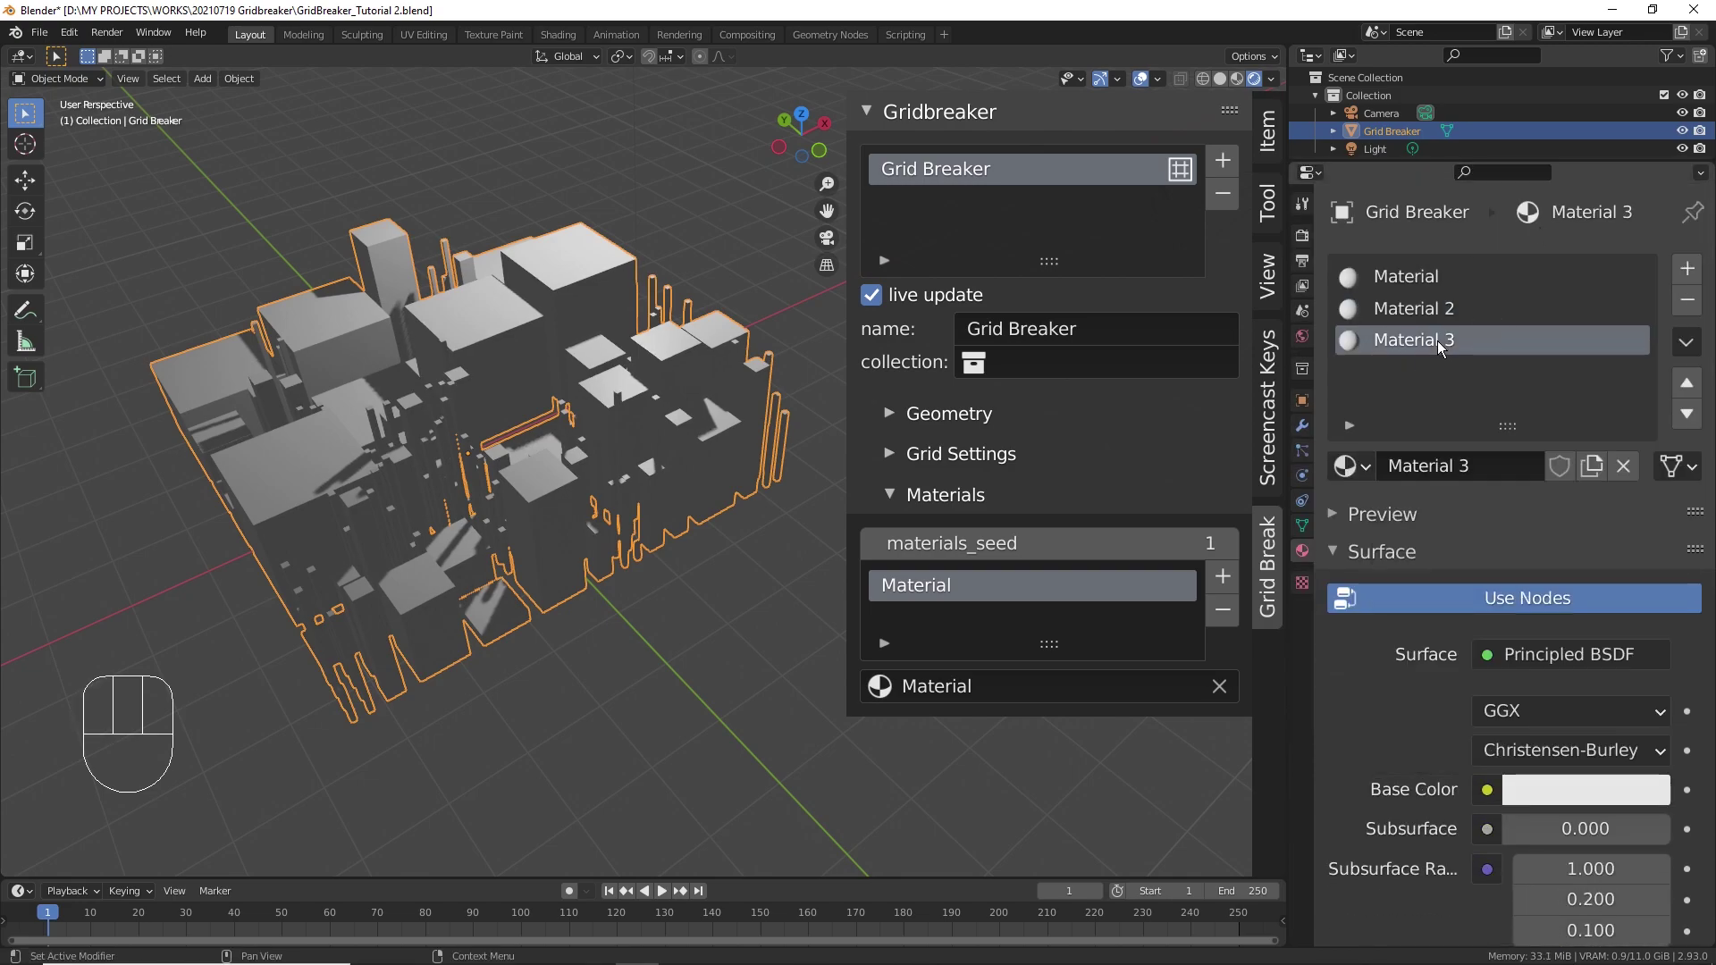
click(1581, 798)
click(1605, 383)
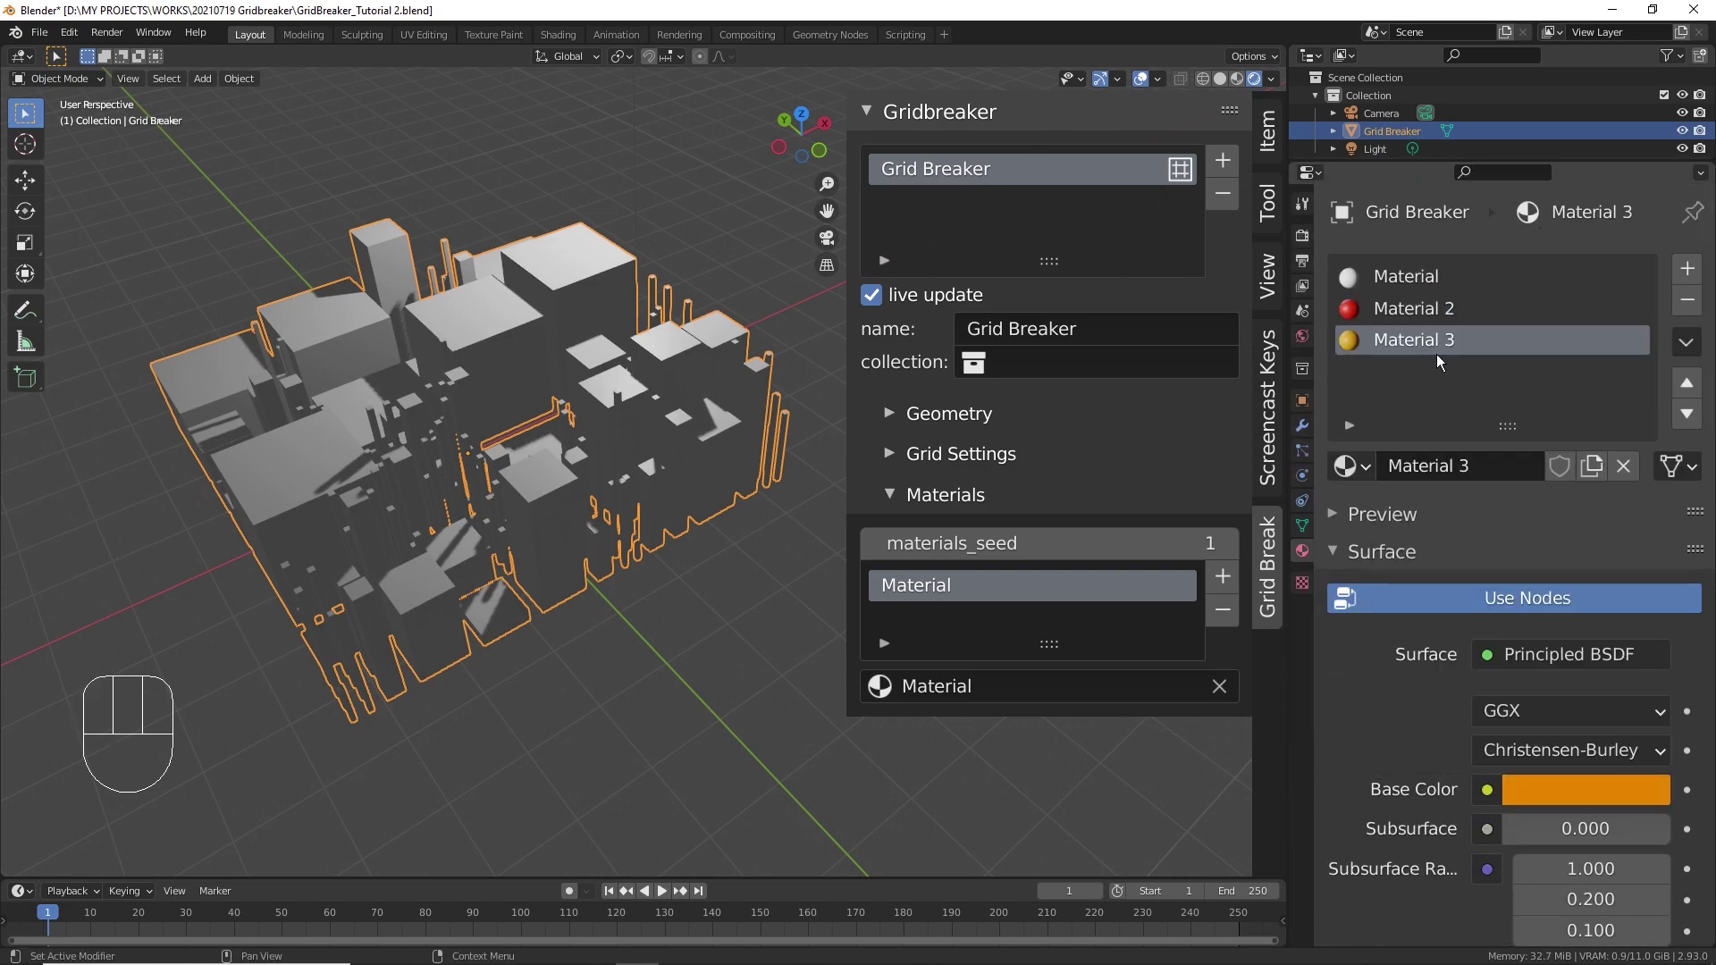
- Rename Material 2 to Red and Material 3 to Orange
click(1431, 315)
double_click(1431, 315)
text(Red)
key(Return)
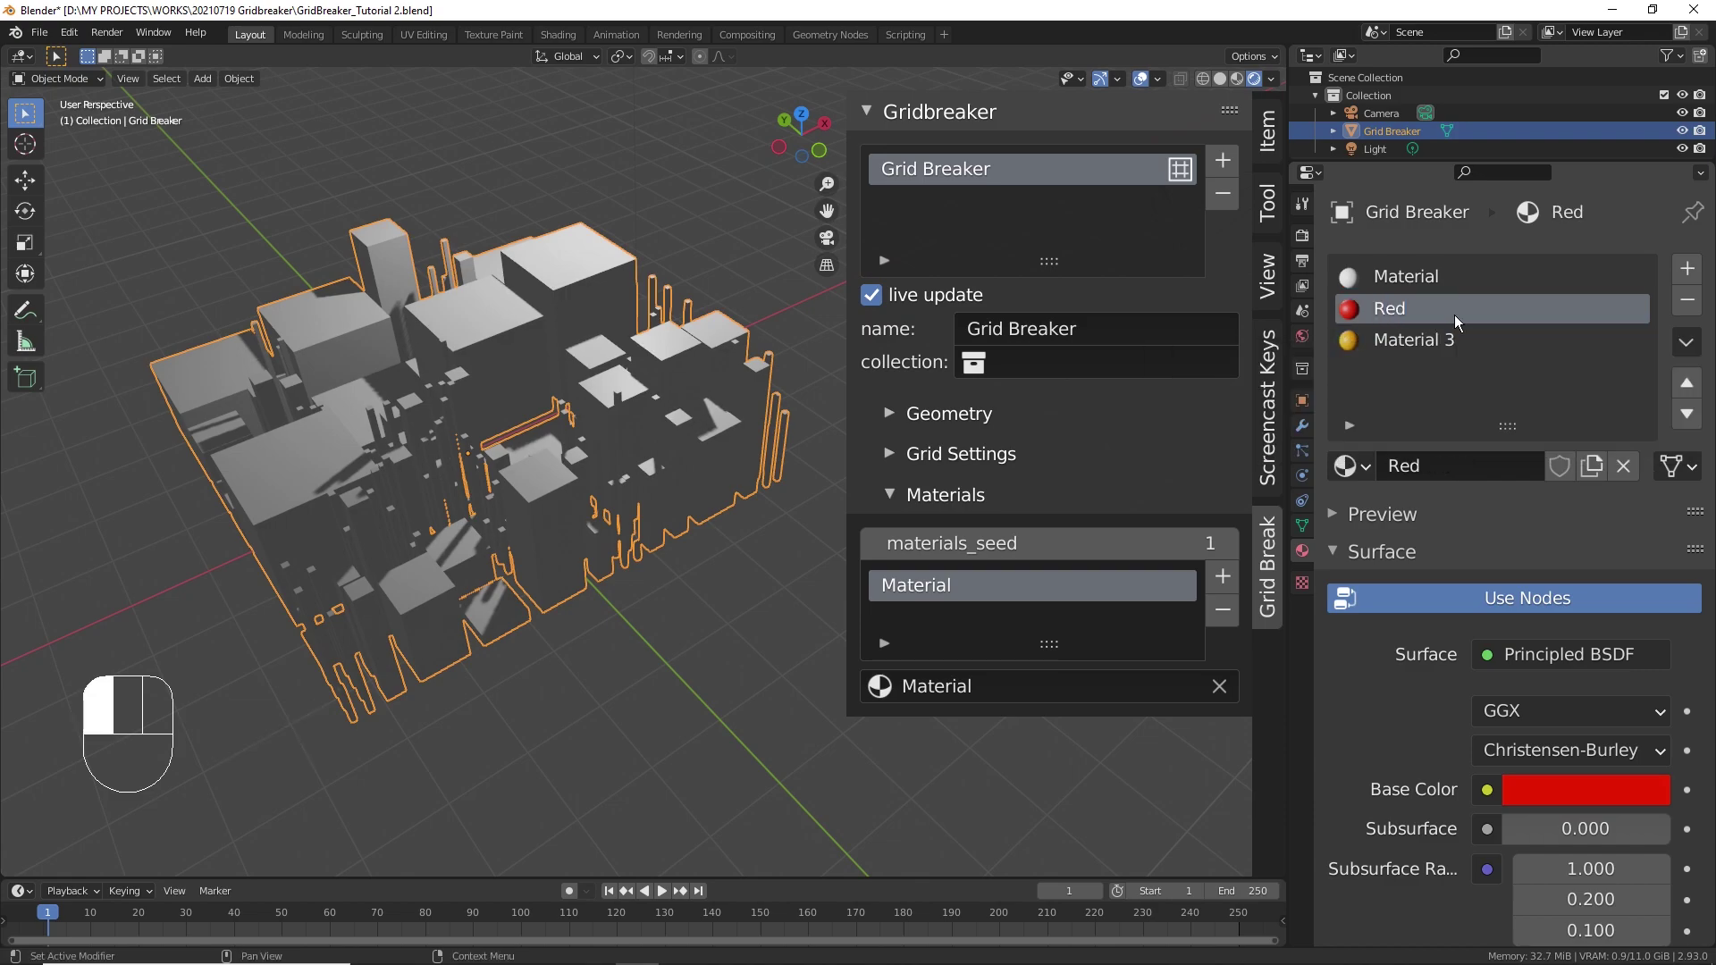
double_click(1429, 340)
text(Orange)
key(Return)
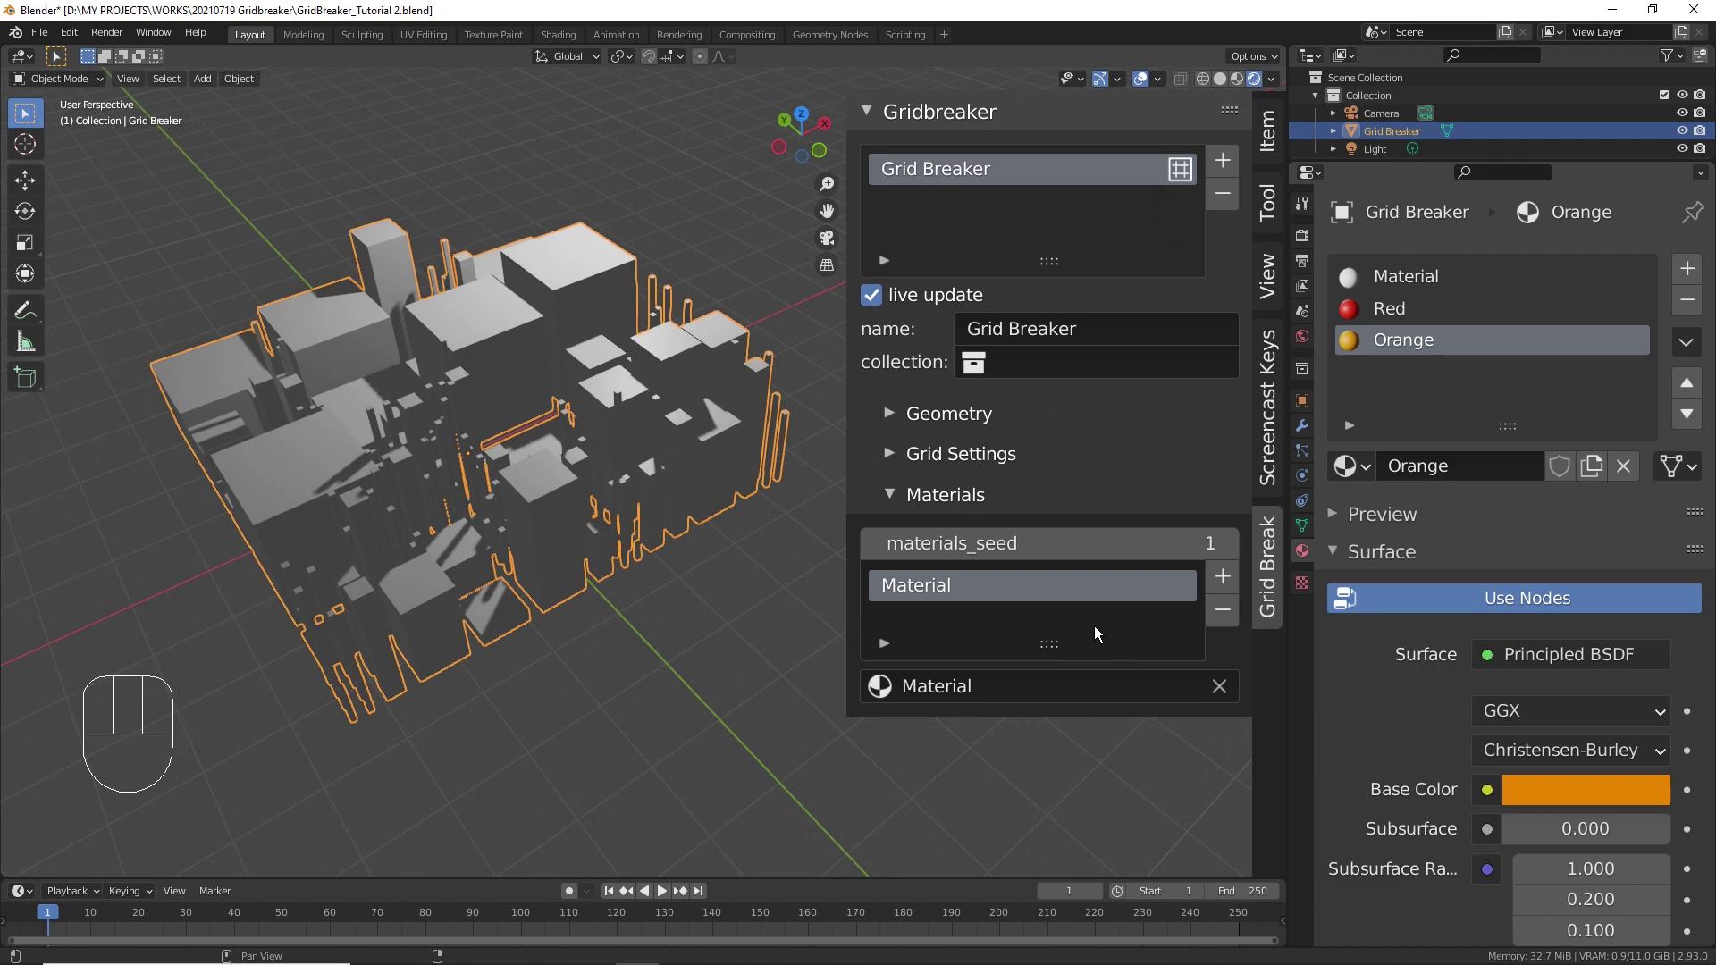
middle_drag(496, 502, 608, 500)
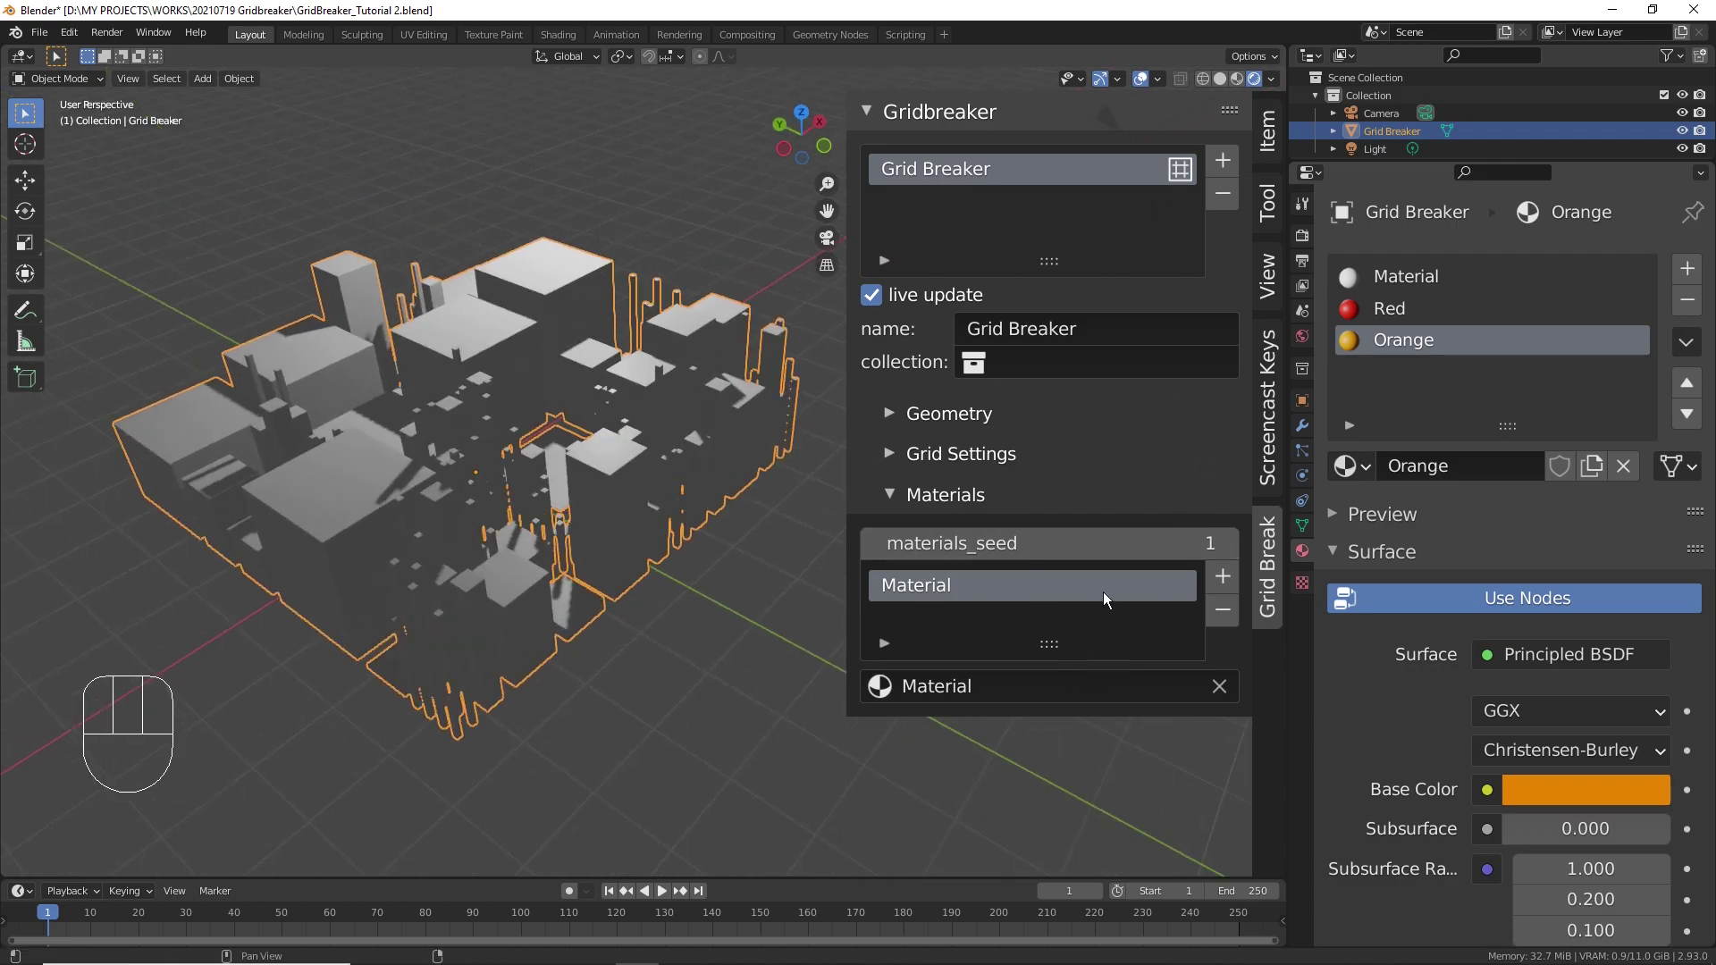
- Add two slots to the Gridbreaker materials list and assign Orange to the second and Red to the third
click(1226, 583)
click(1226, 583)
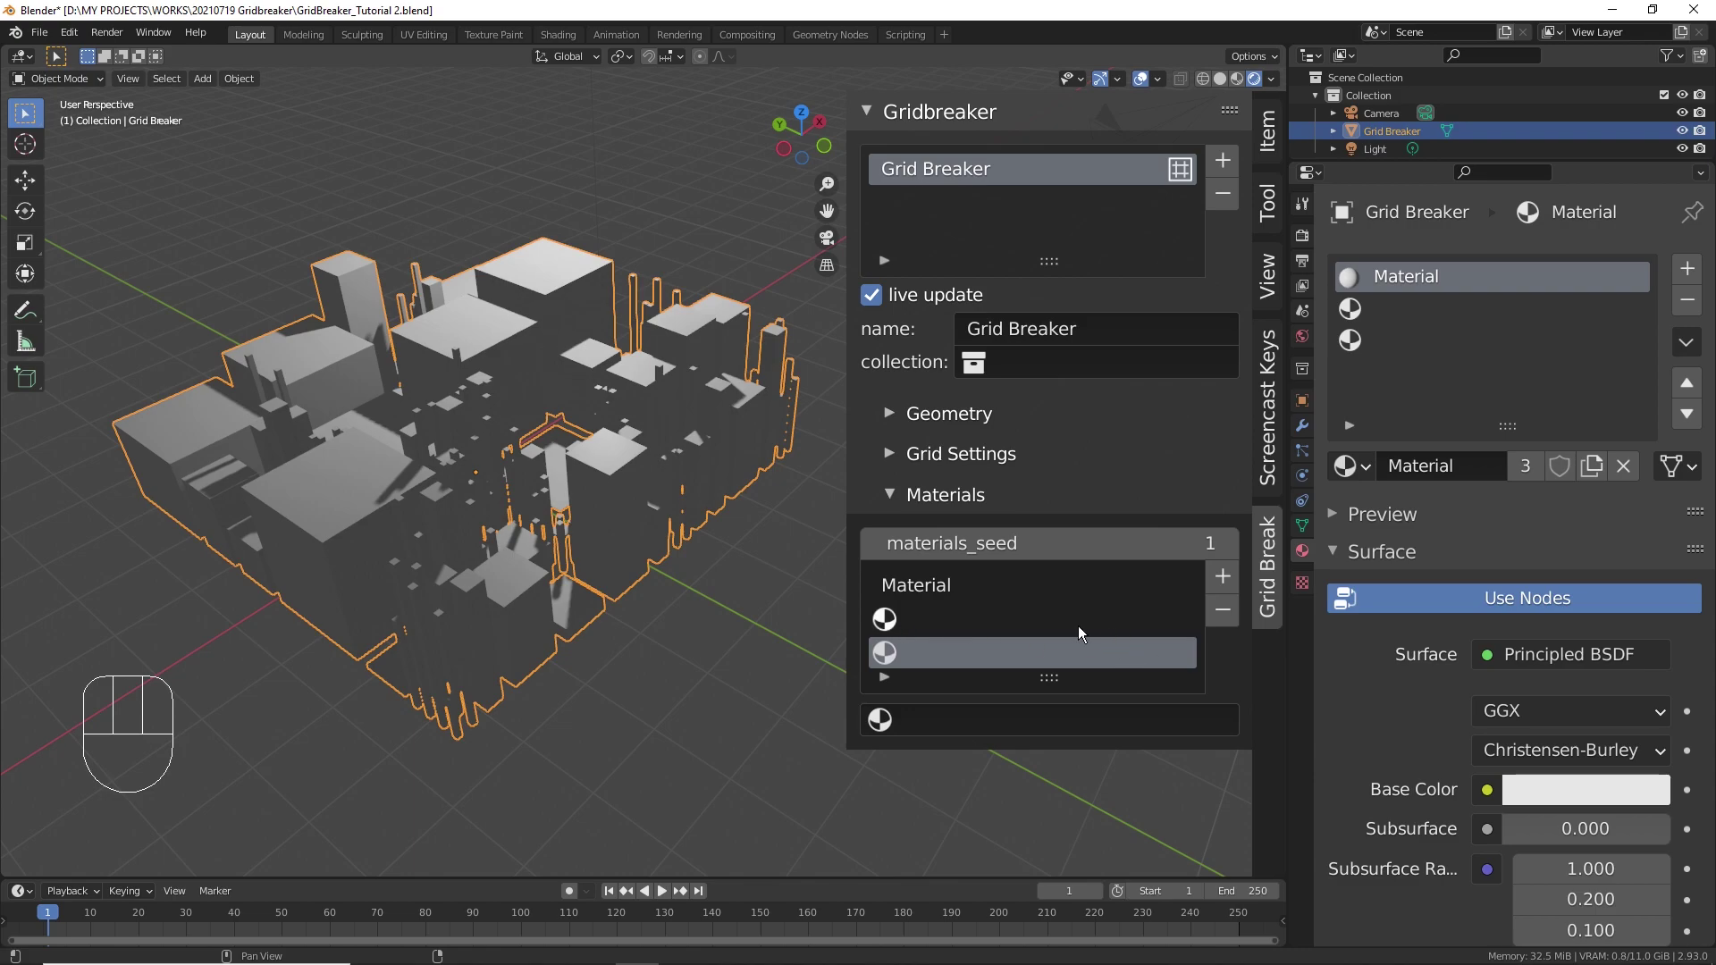
click(1144, 720)
click(1016, 449)
click(908, 653)
click(1162, 721)
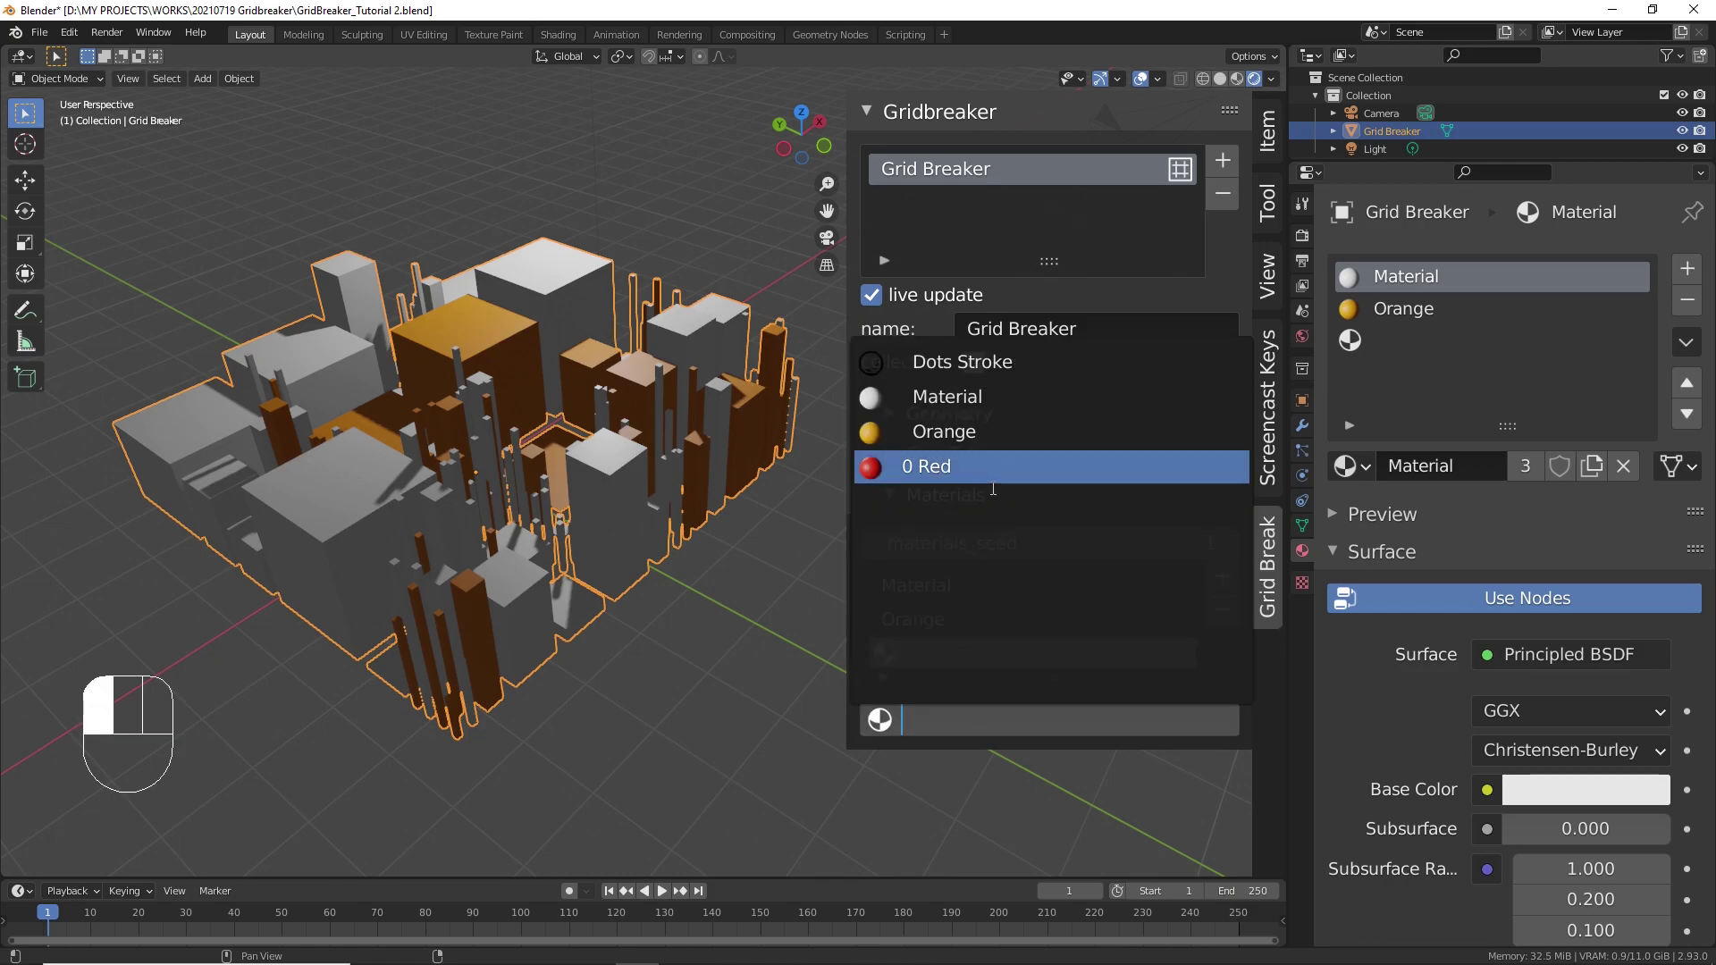
click(925, 465)
- Replace Orange with Red in the second slot of the Gridbreaker materials list
middle_drag(572, 514, 699, 572)
scroll(701, 573, down, 3)
shift+middle_drag(711, 644, 641, 584)
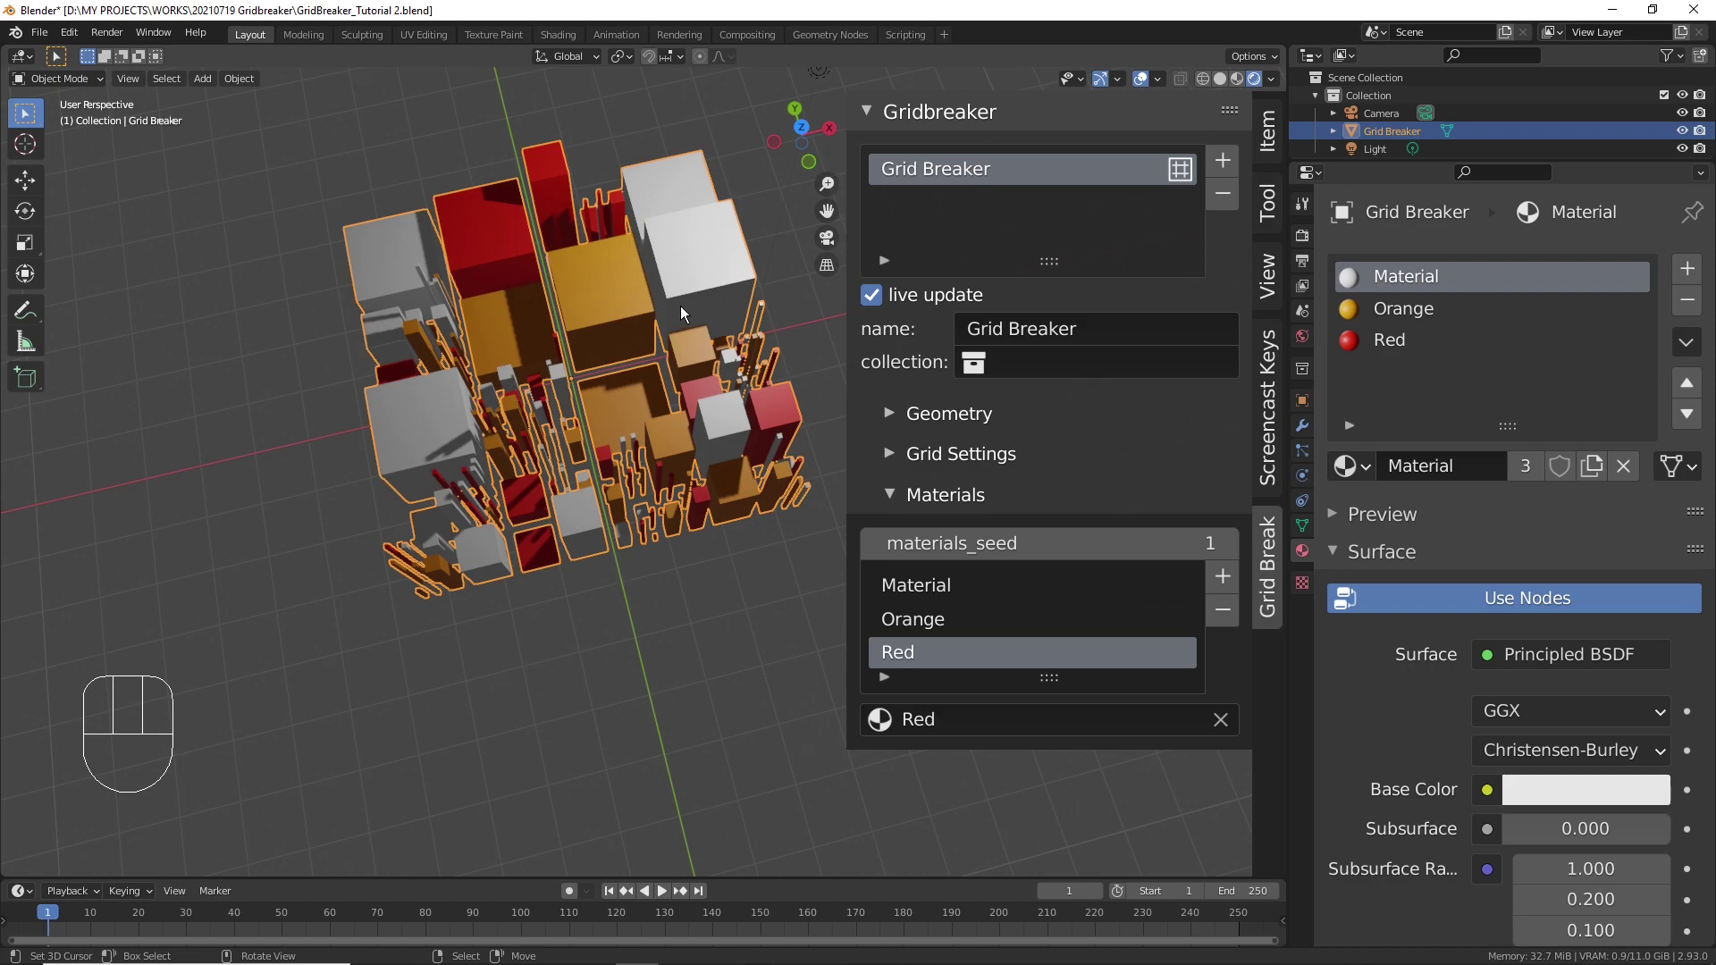
middle_drag(677, 302, 695, 304)
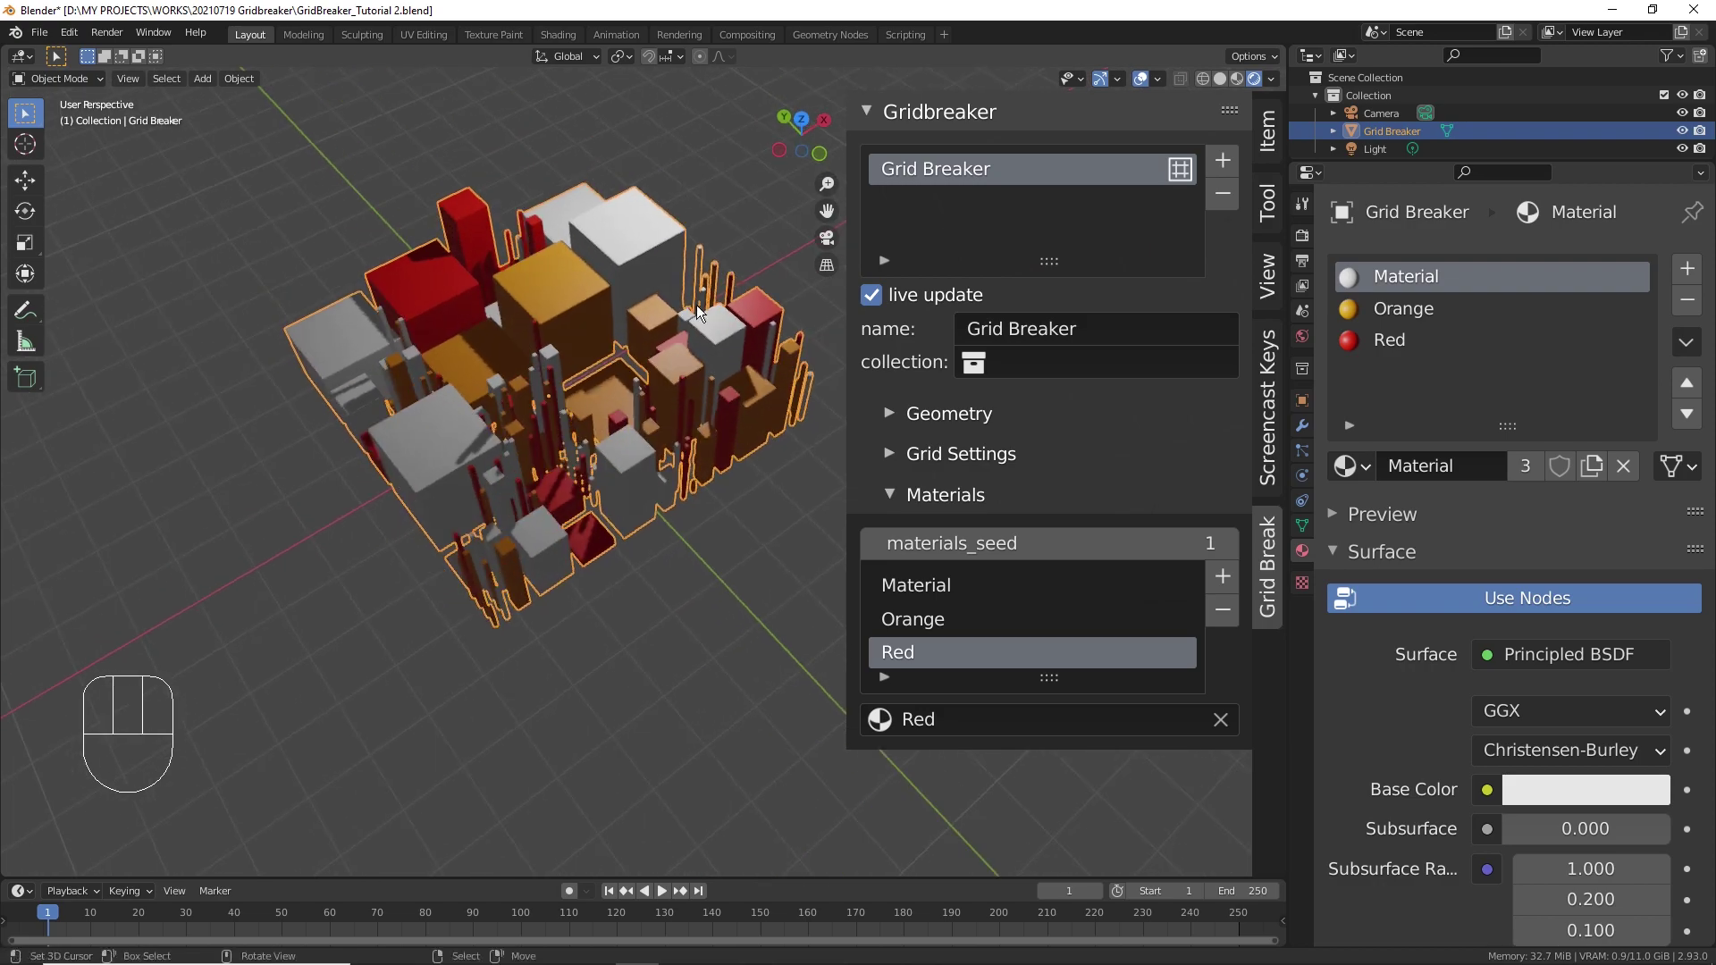
click(972, 630)
click(983, 720)
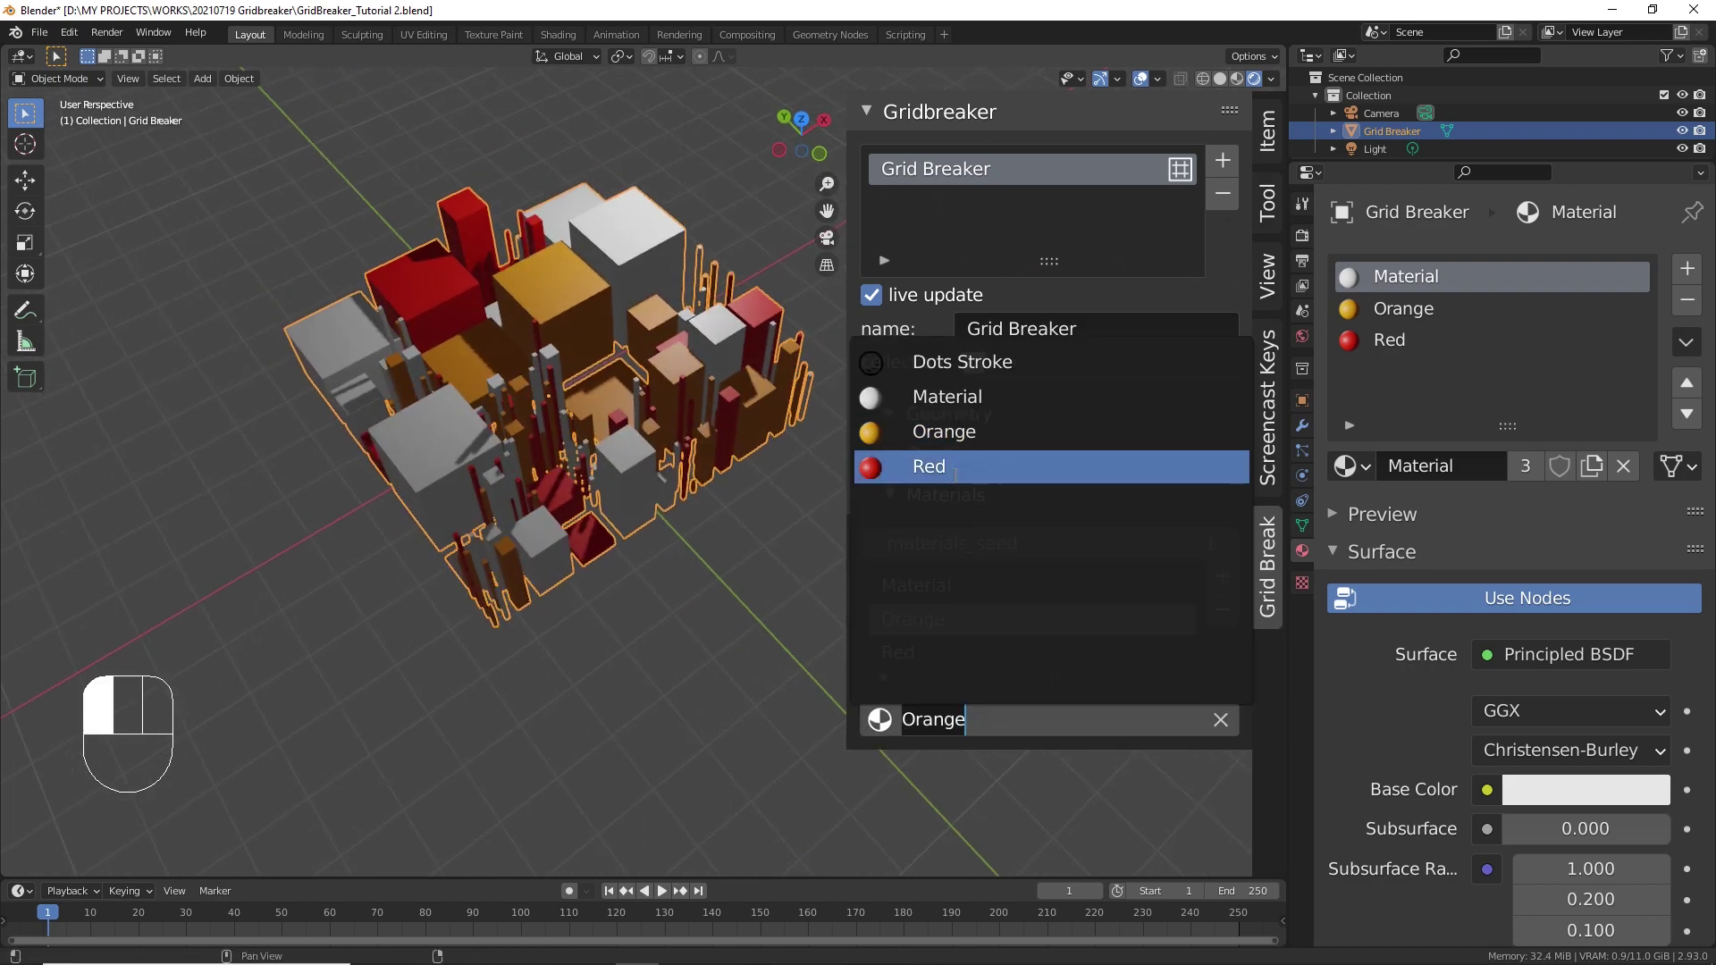
click(955, 466)
- Add two more slots to the Gridbreaker materials list and assign Red to both
click(1224, 578)
click(1229, 581)
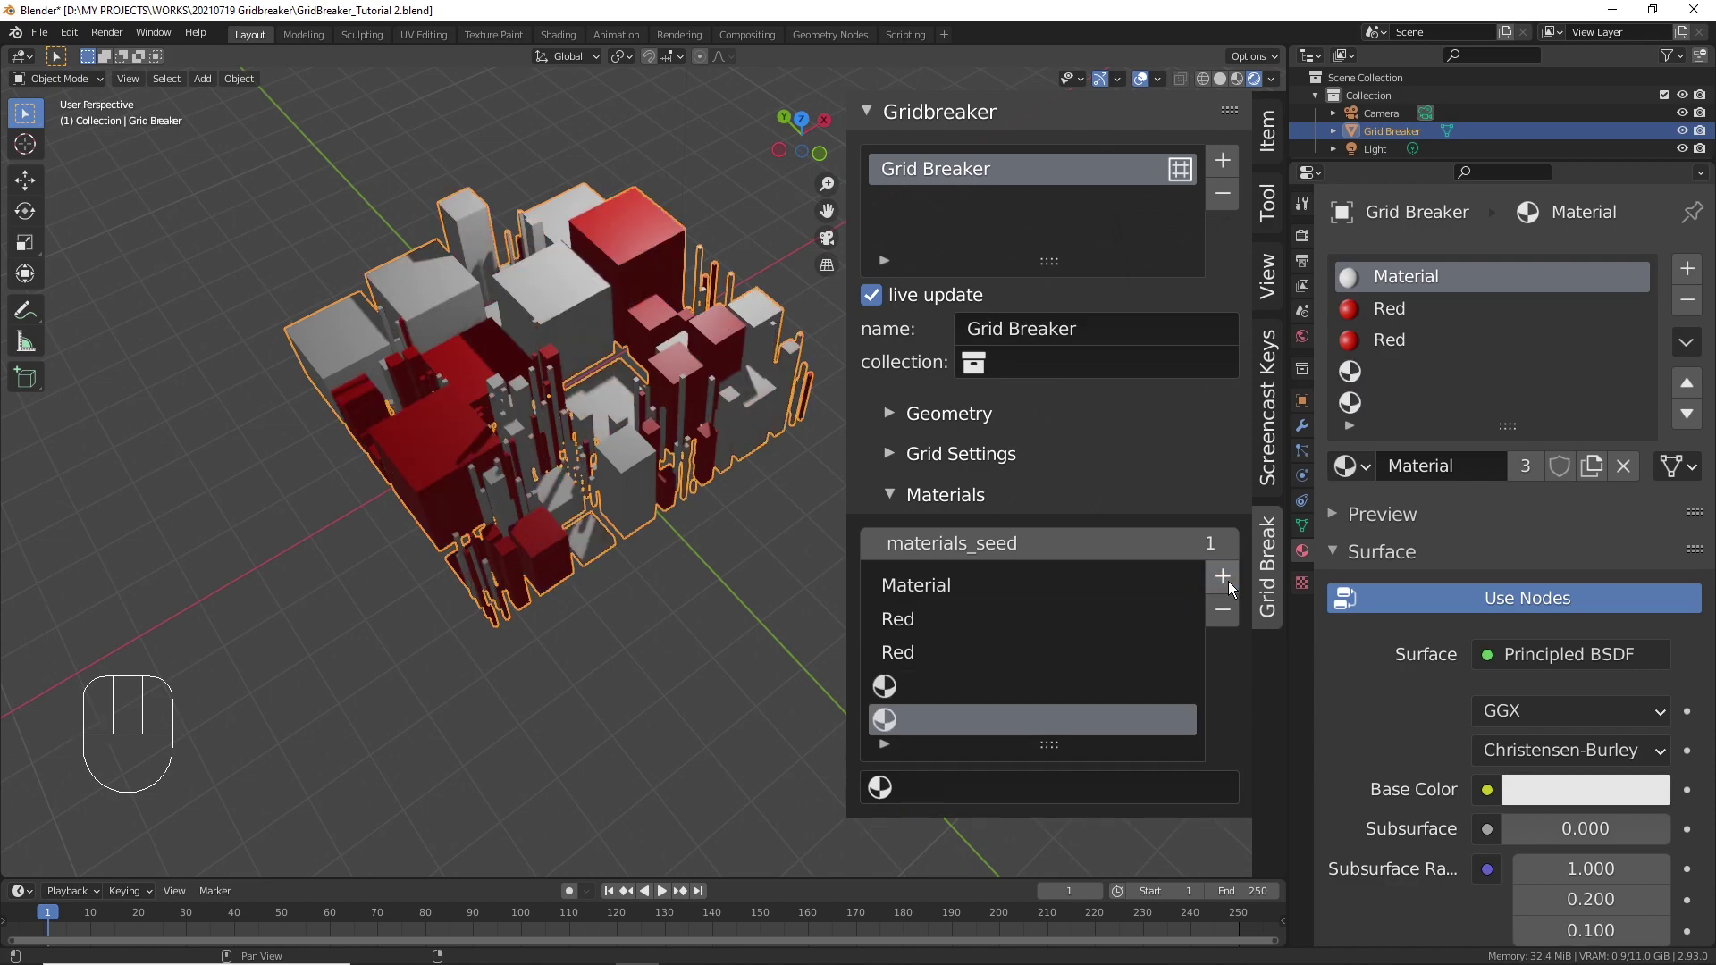
click(1092, 790)
click(941, 551)
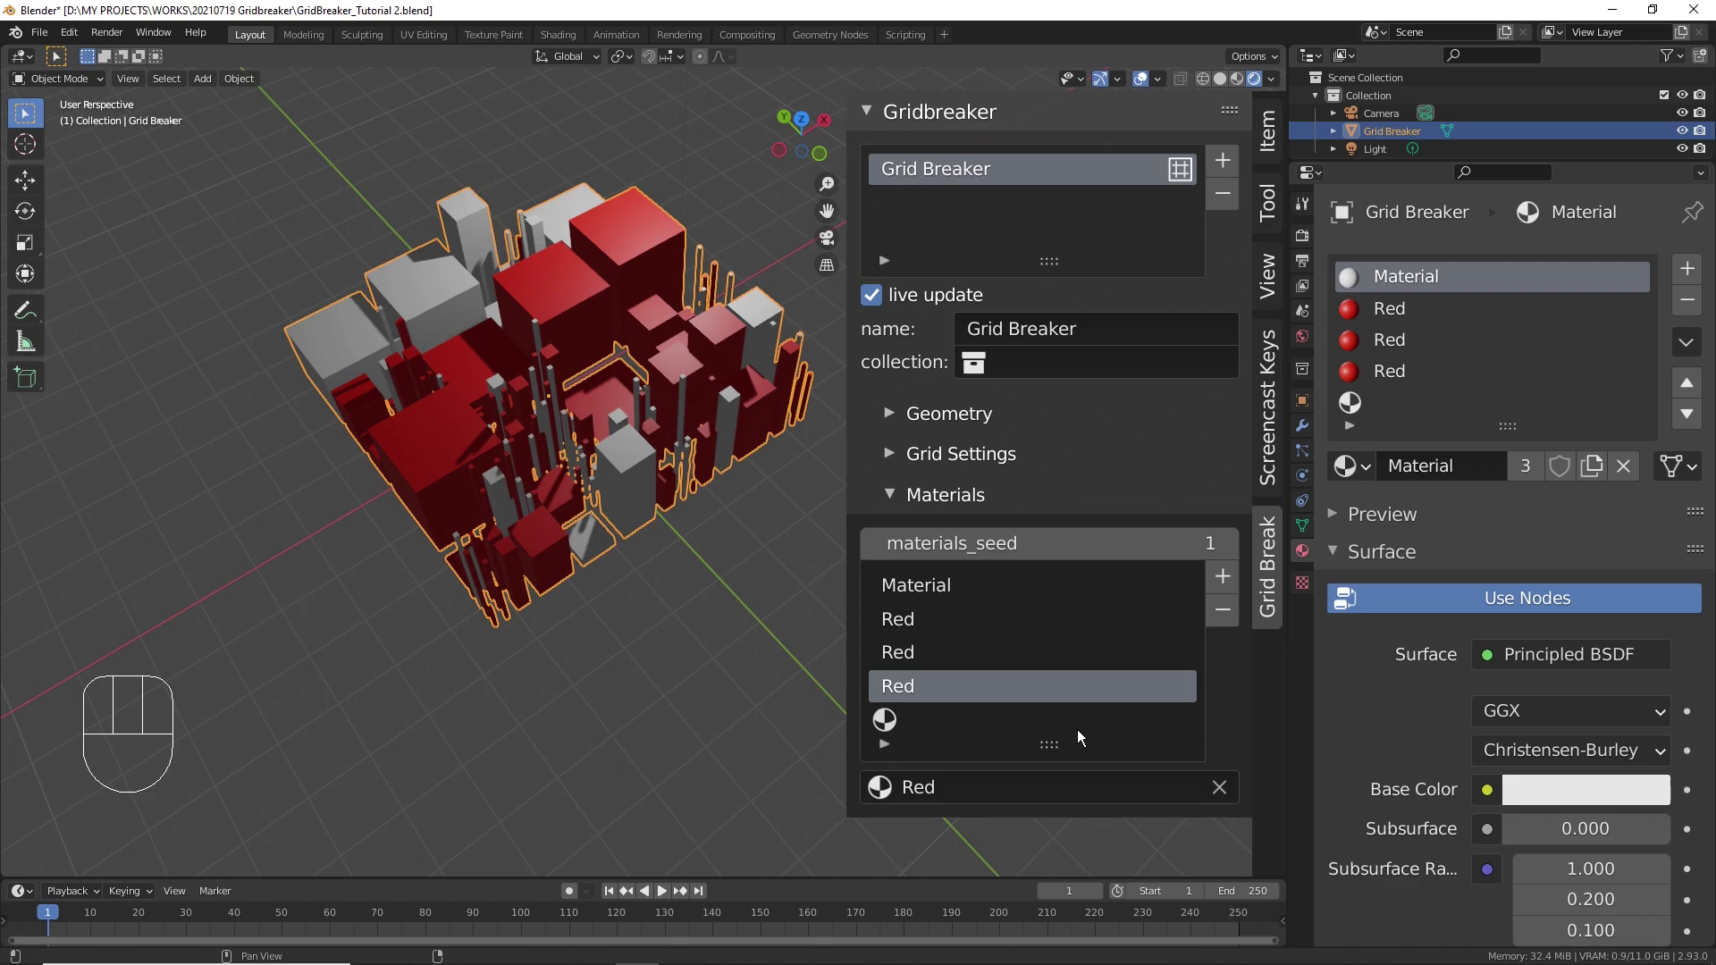
click(1075, 729)
click(1122, 790)
click(1046, 541)
- With the grid deselected, raise materials_seed to 39 and remove the Red entries so only Material remains in the Gridbreaker list
middle_drag(572, 510, 704, 511)
key(alt+a)
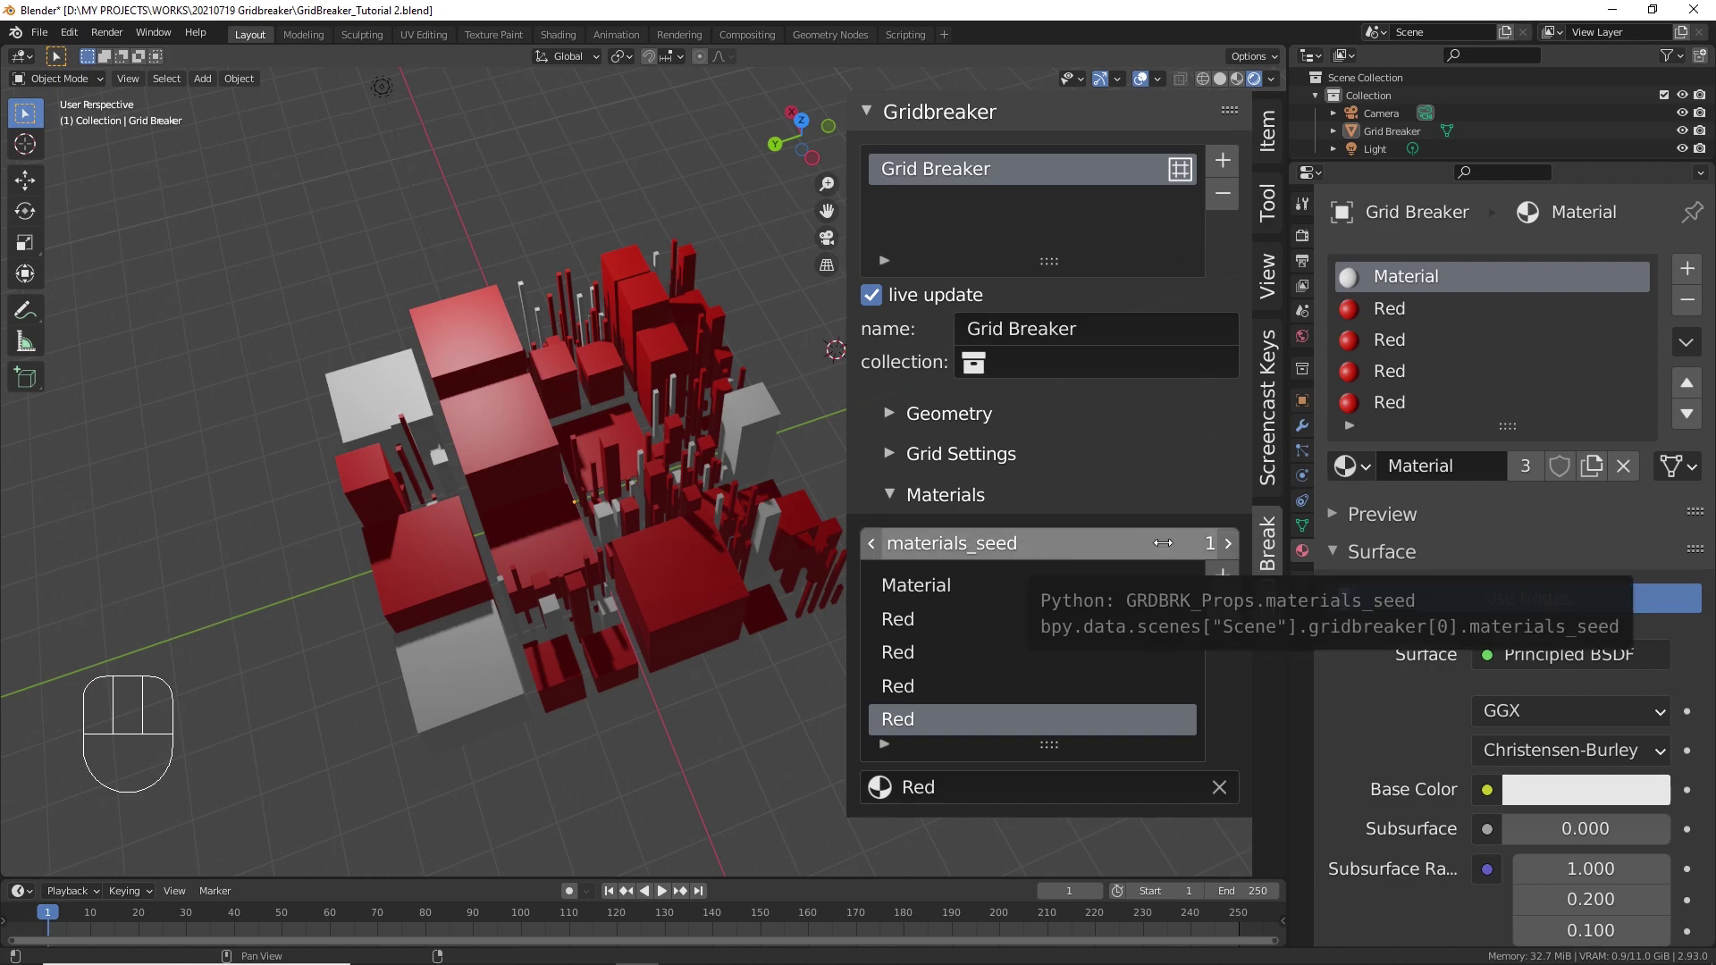
click(1233, 545)
click(1229, 544)
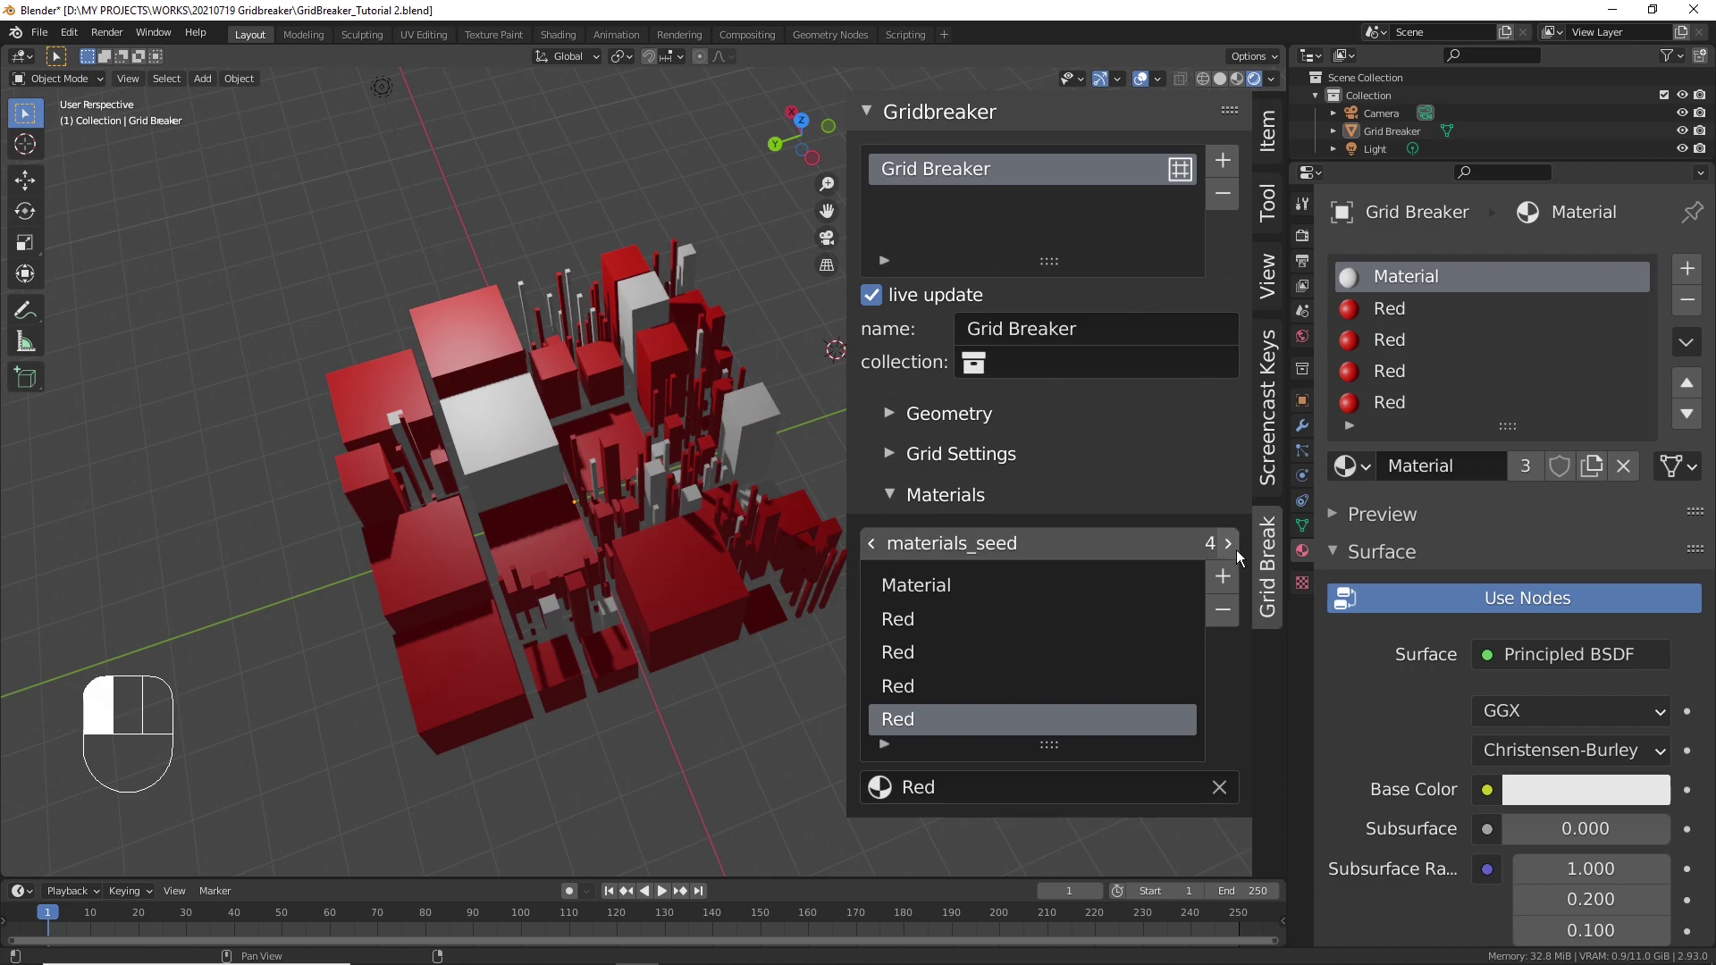
click(1230, 544)
click(1229, 544)
click(1230, 544)
click(1229, 545)
click(1229, 544)
click(1229, 545)
triple_click(1229, 544)
triple_click(1229, 544)
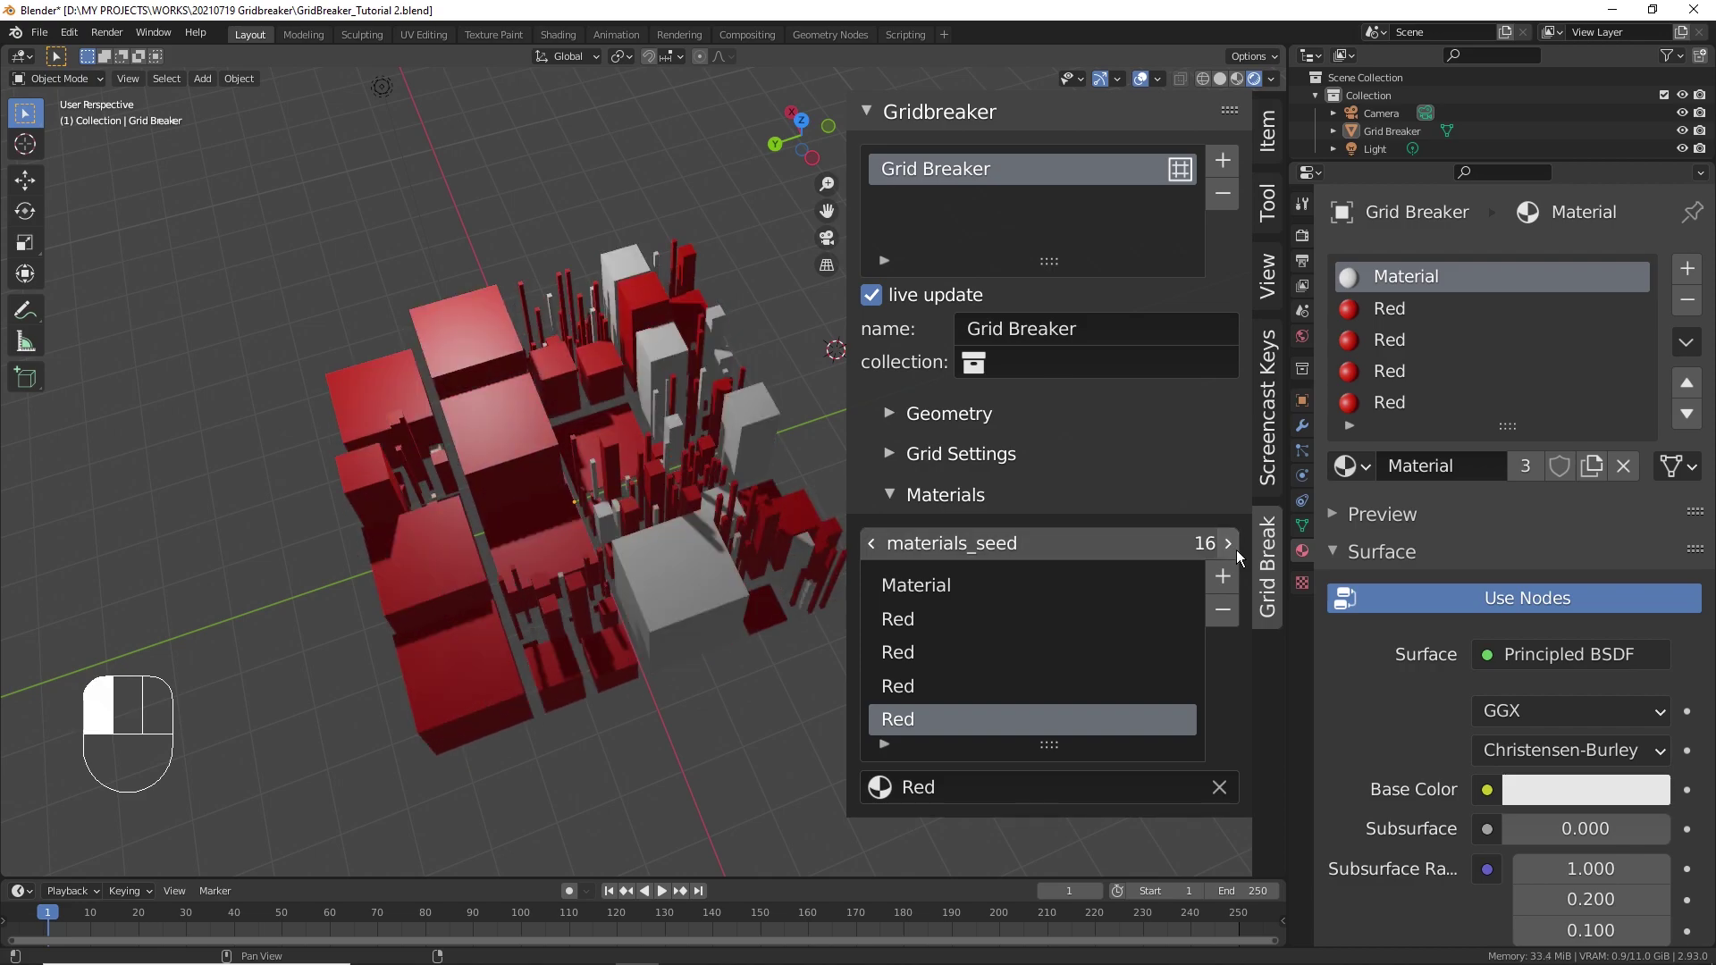
triple_click(1230, 545)
triple_click(1229, 544)
triple_click(1230, 545)
triple_click(1230, 544)
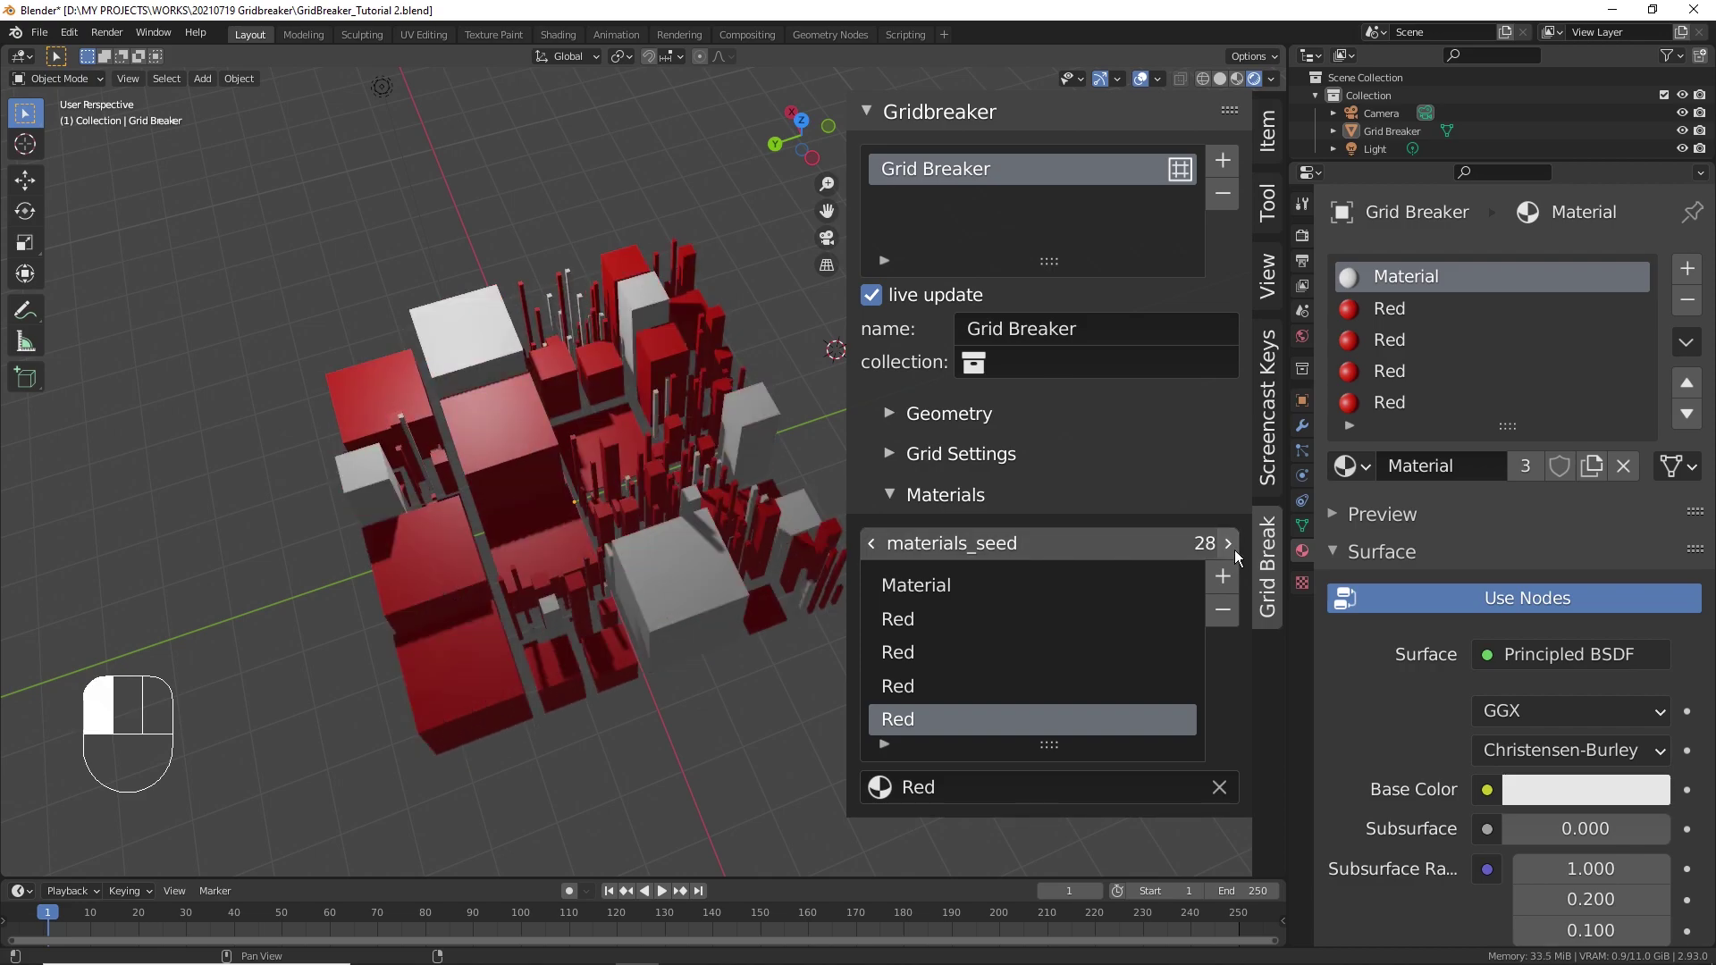
triple_click(1229, 544)
triple_click(1229, 544)
triple_click(1229, 544)
click(1230, 545)
click(1229, 544)
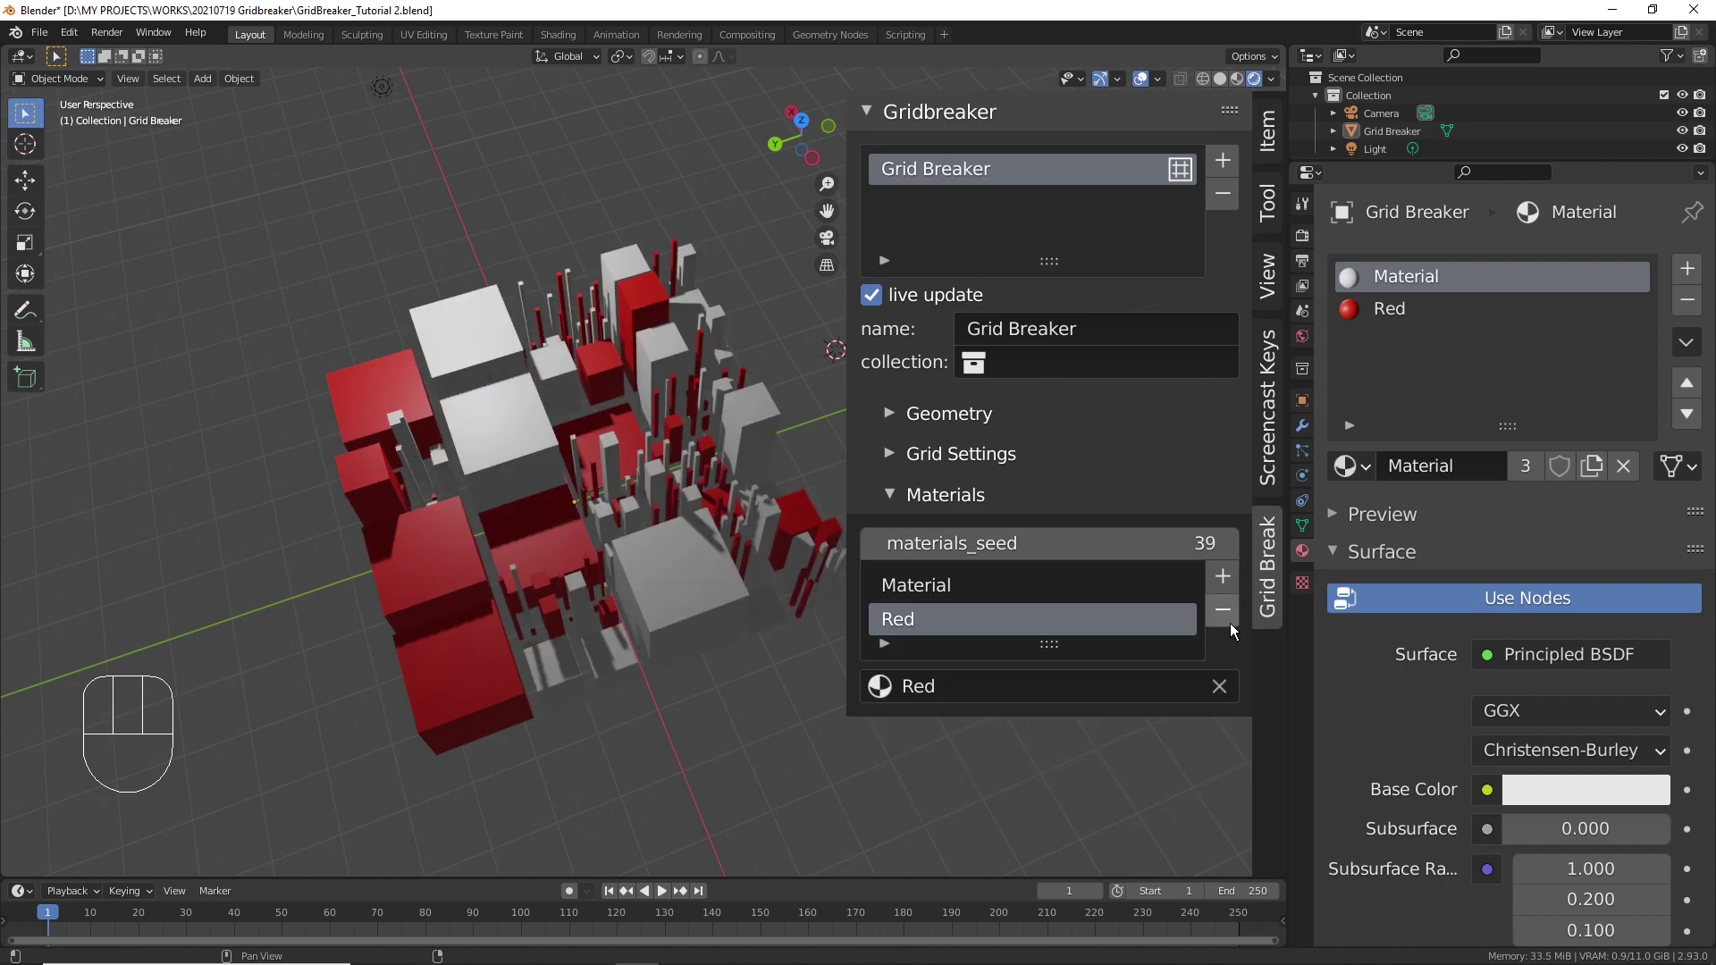
click(1232, 620)
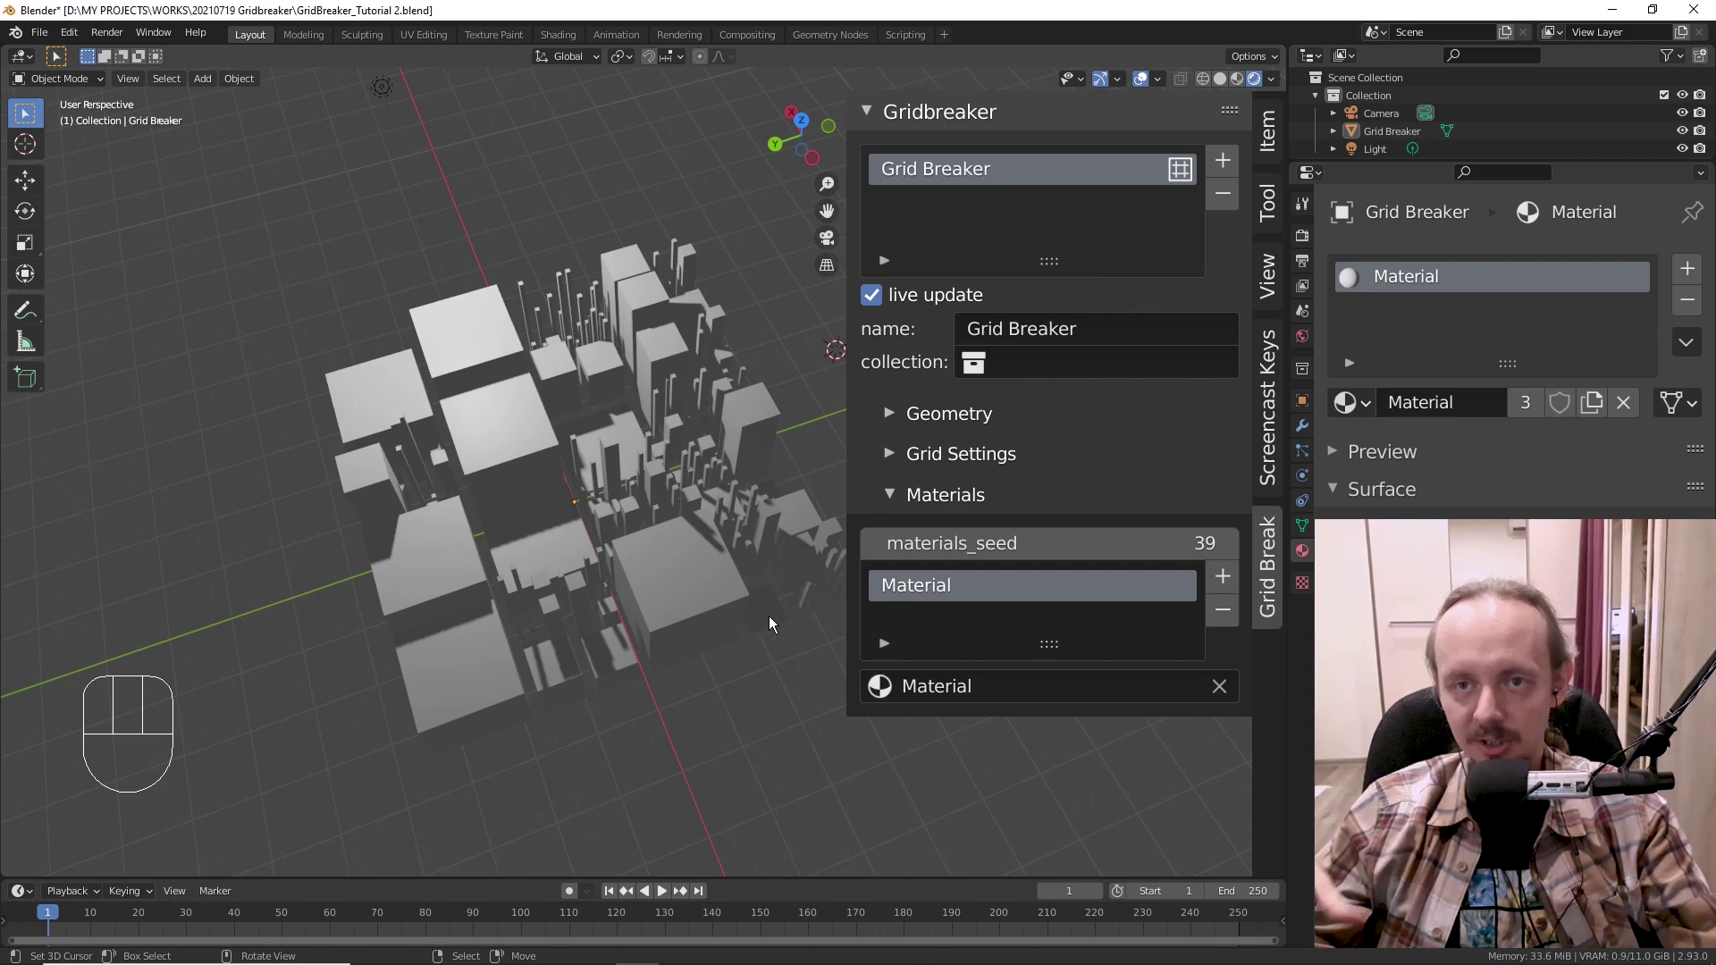
- Transform the grid object to an X scale of 1.640, an X rotation of 10.9° and a Z rotation of 12.9°
click(1267, 132)
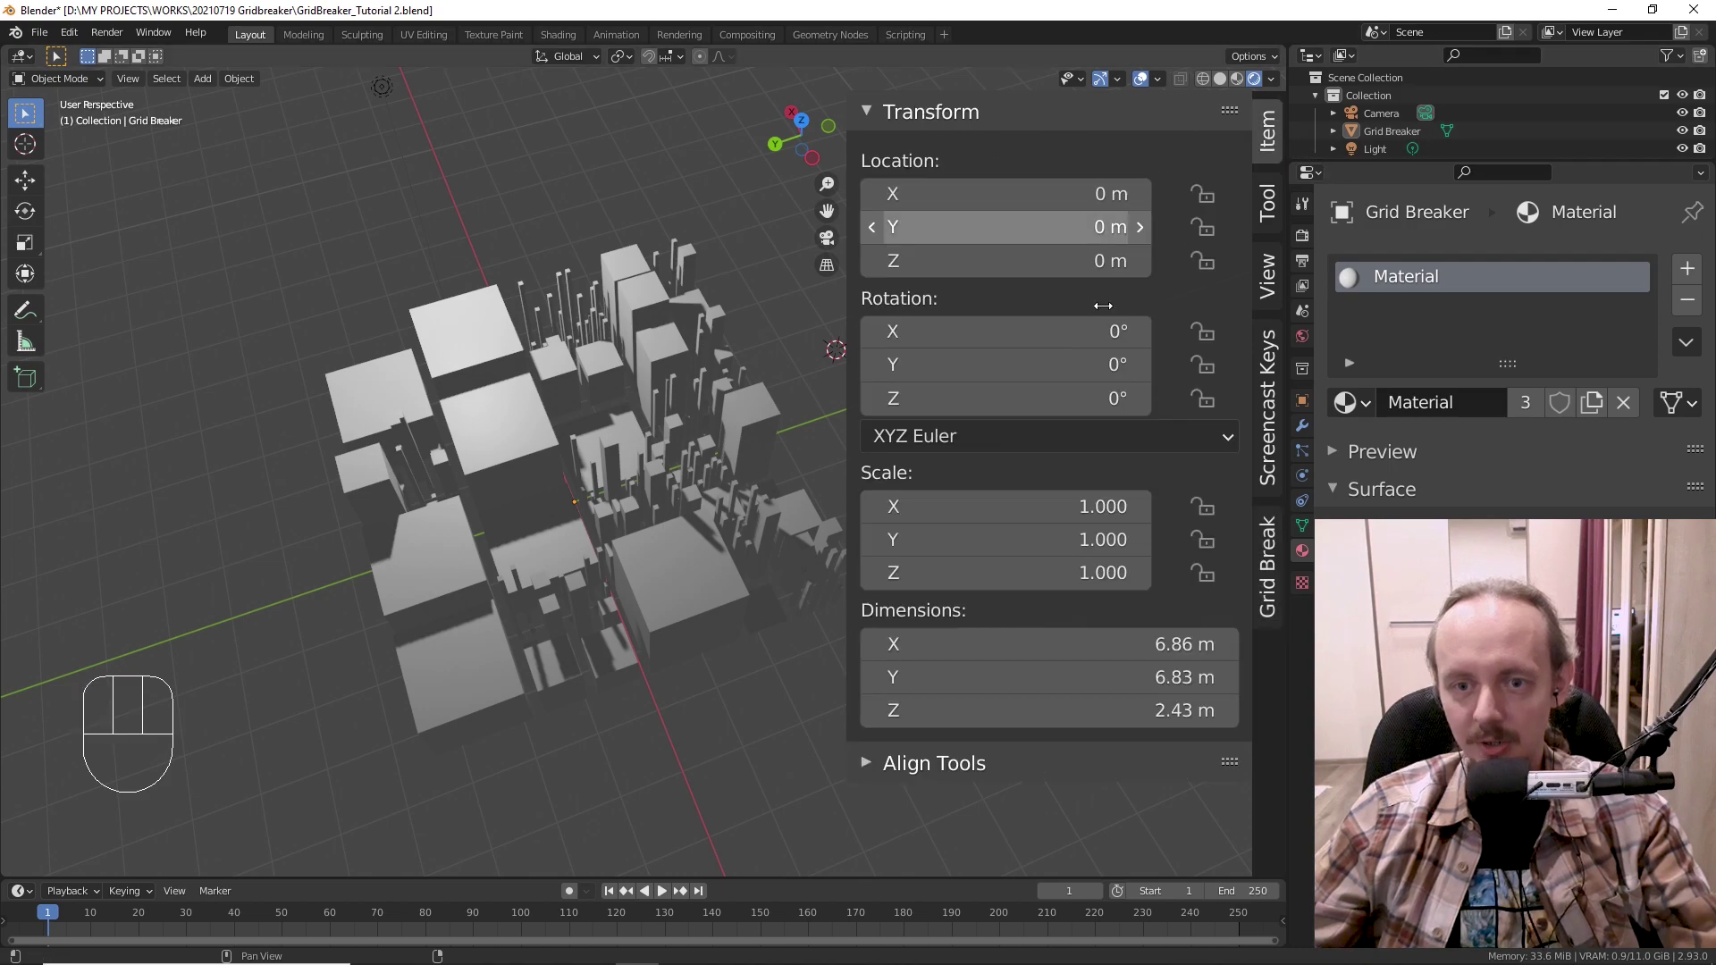
drag(1095, 506, 1059, 333)
drag(1004, 397, 1070, 398)
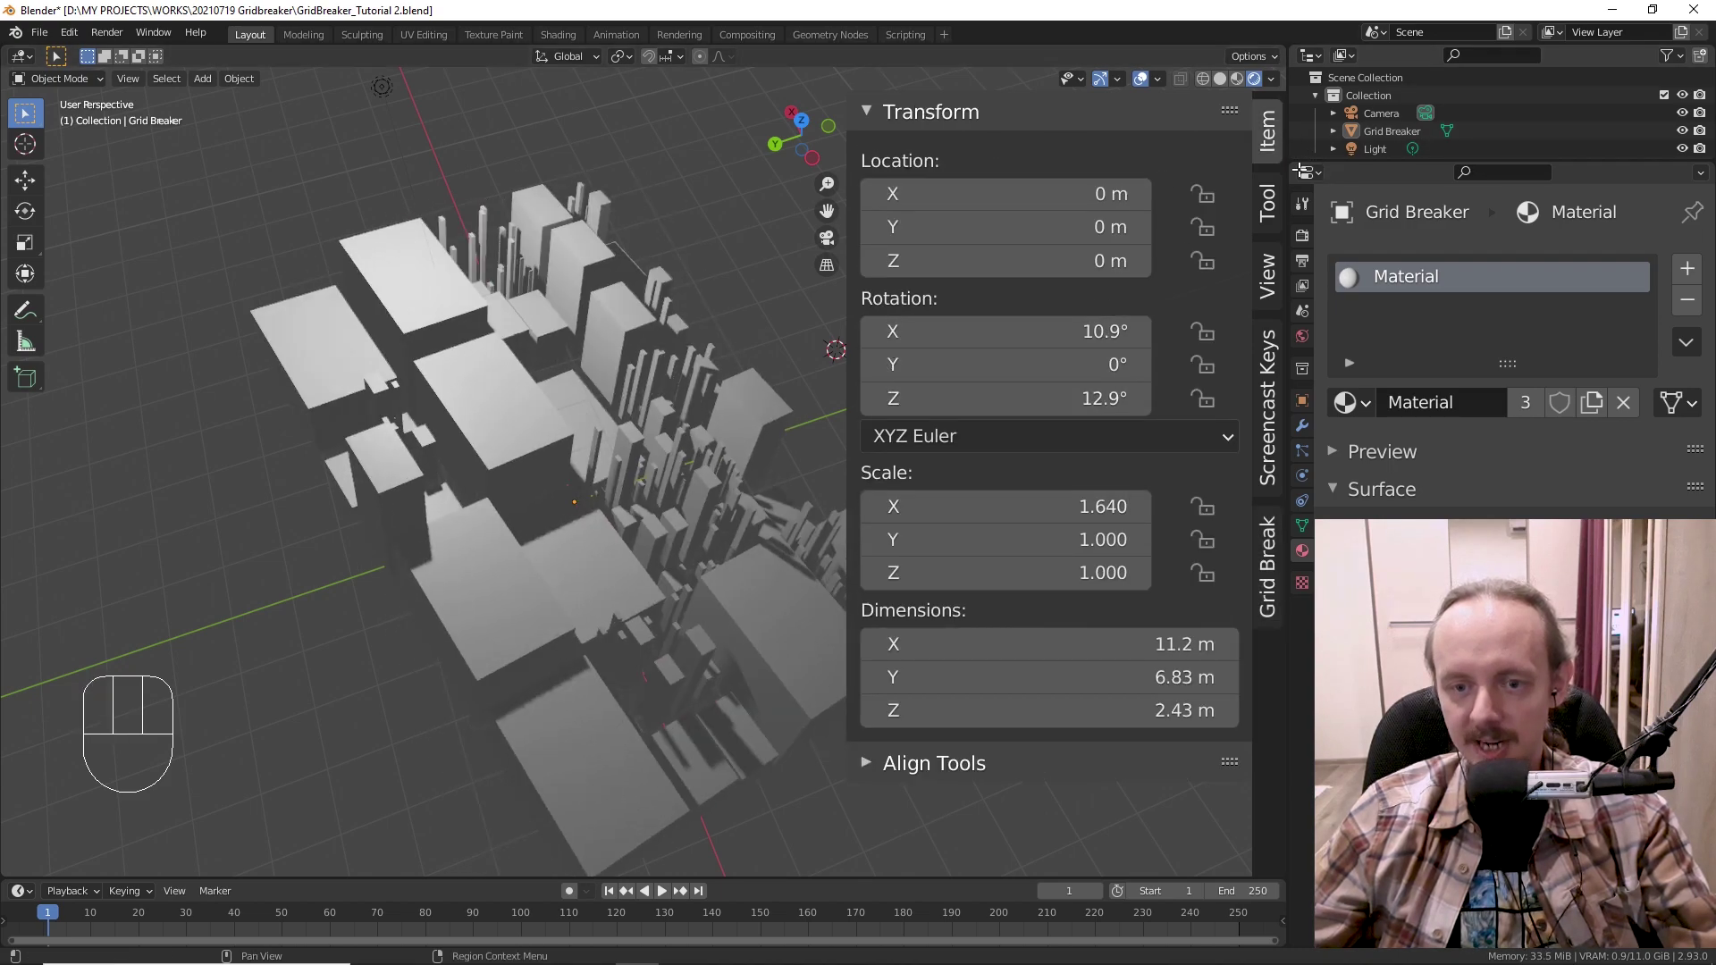
- In the Gridbreaker grid settings, set the first size value to 7.33 and the first cell count to 3
click(1269, 558)
click(930, 453)
drag(1047, 502, 1048, 542)
click(1049, 537)
text(3)
key(Return)
click(1266, 134)
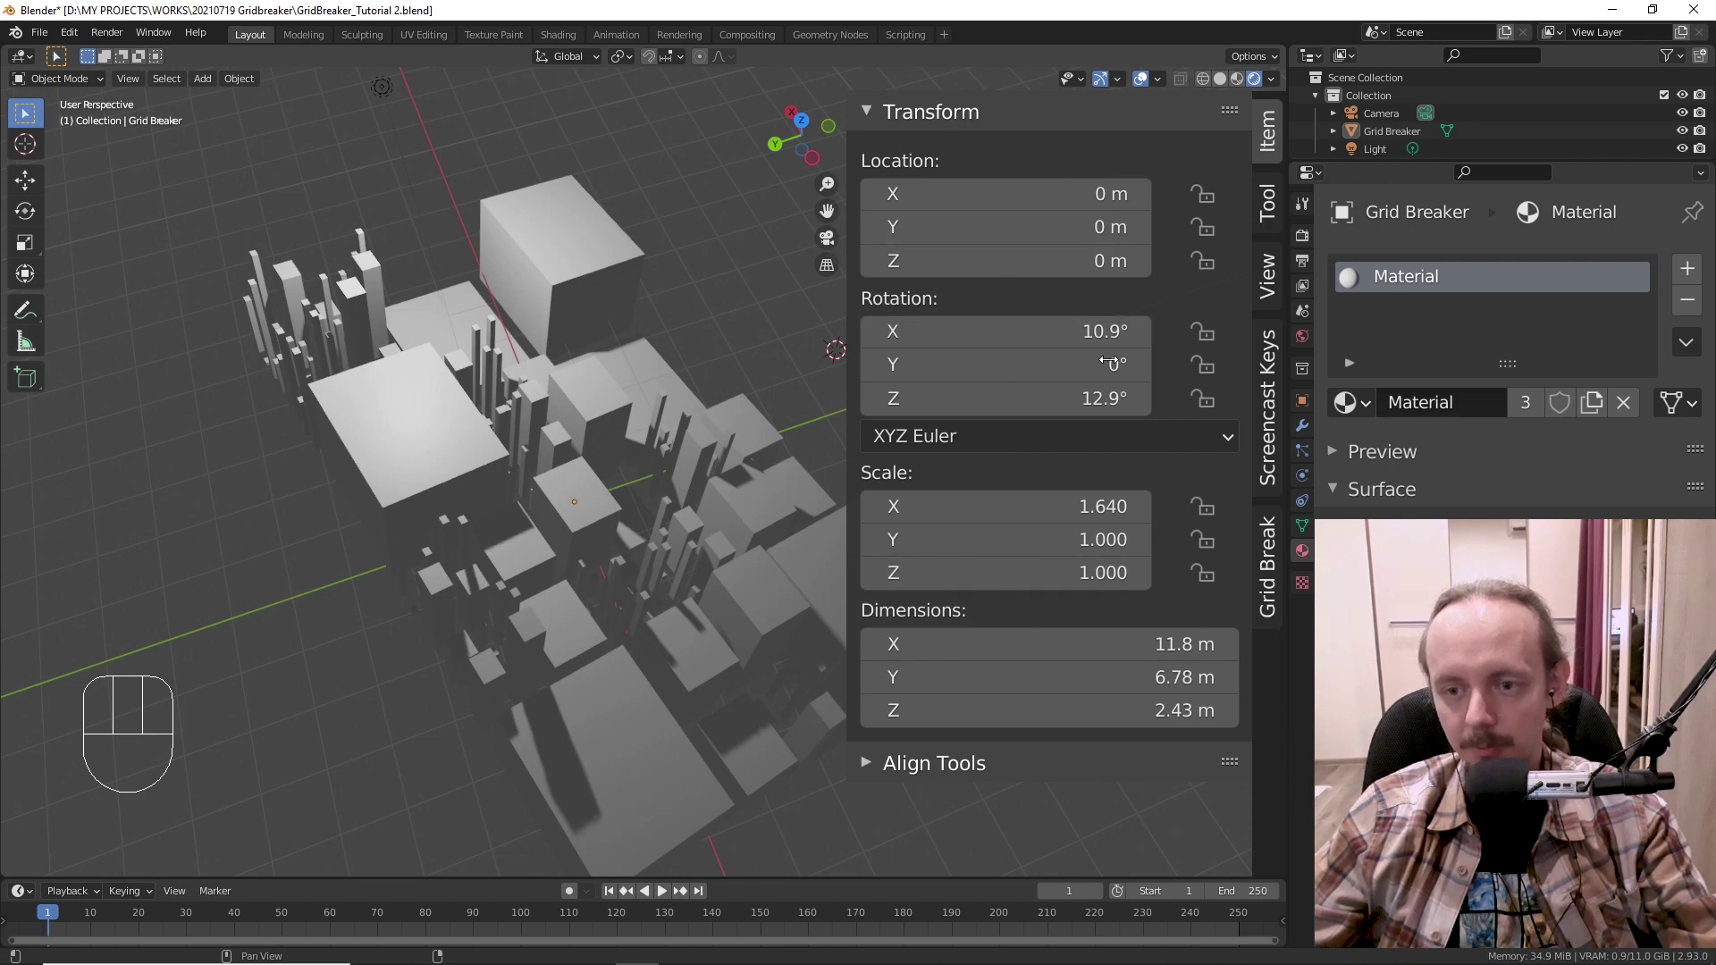
click(1267, 572)
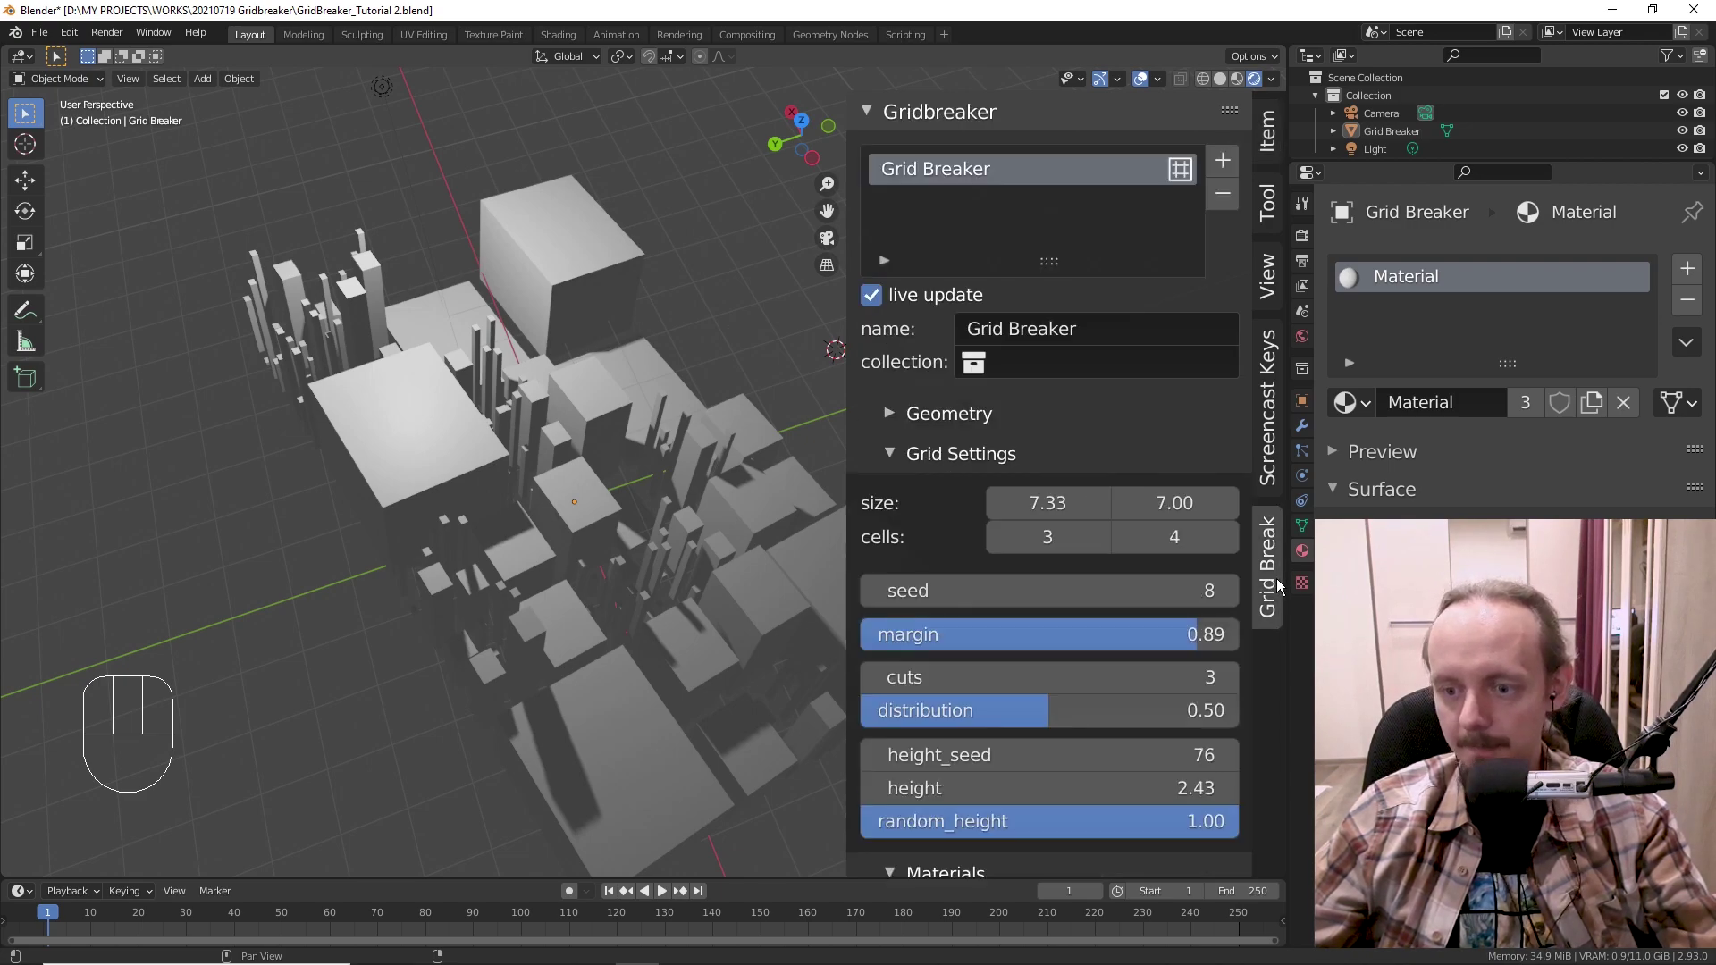
- Select the grid object and clear its location, rotation and scale
scroll(658, 558, down, 4)
click(670, 479)
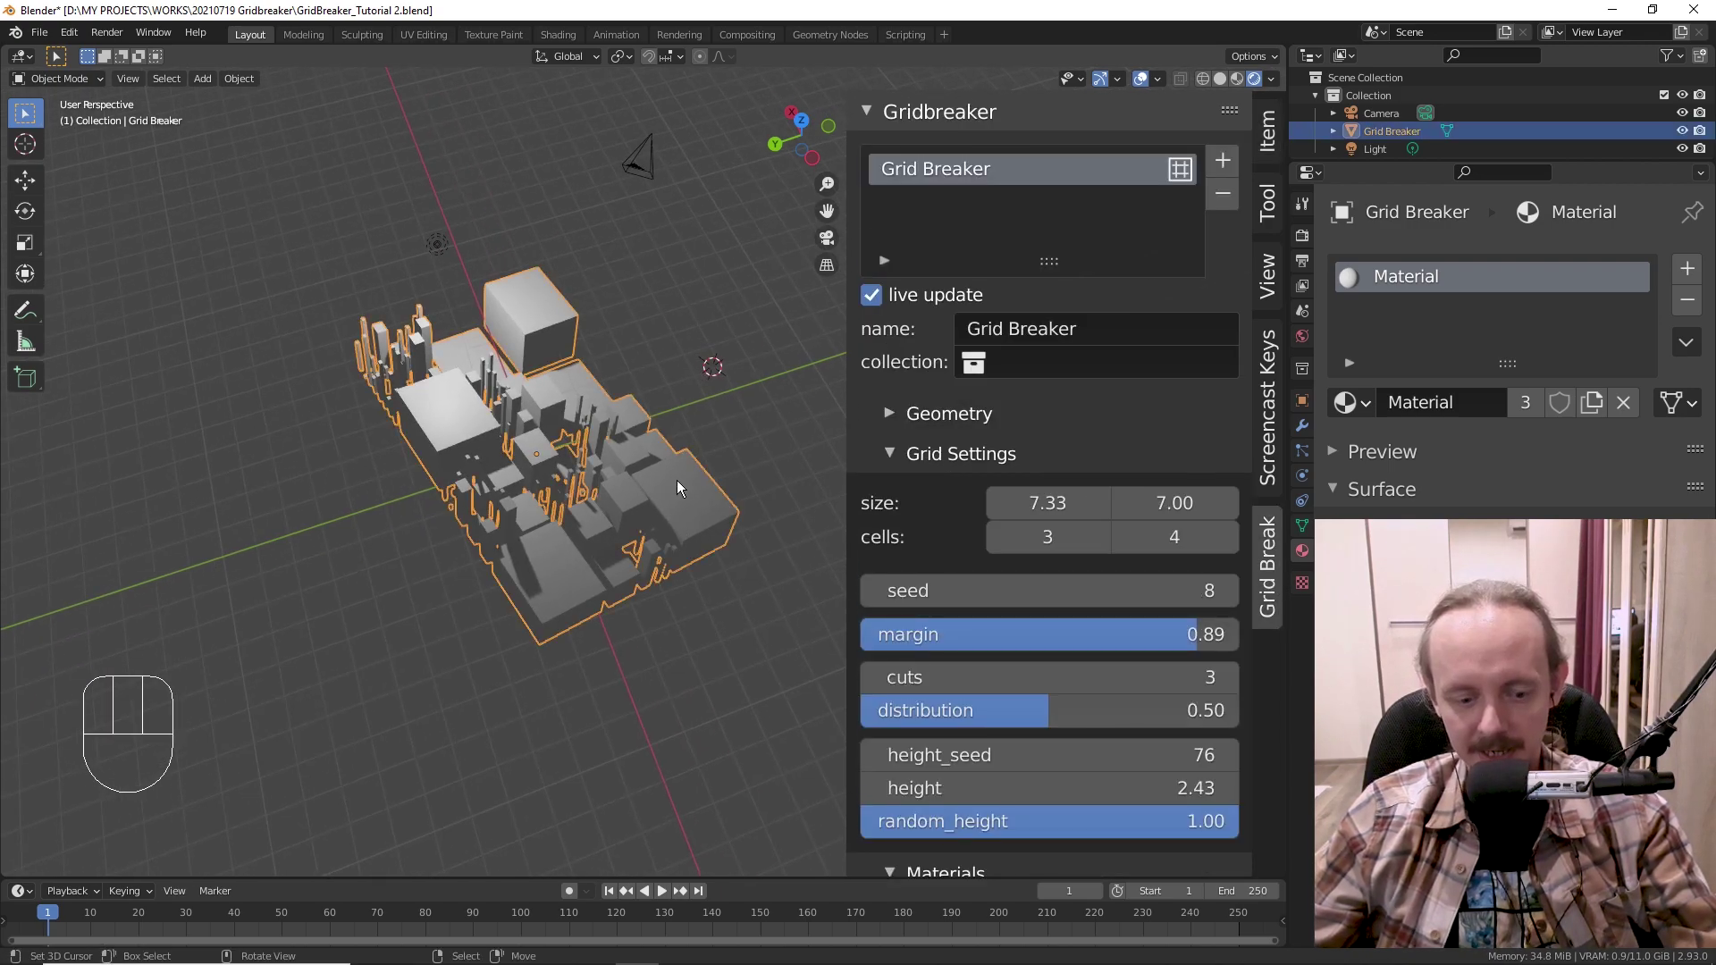
key(alt+g)
key(alt+r)
key(alt+s)
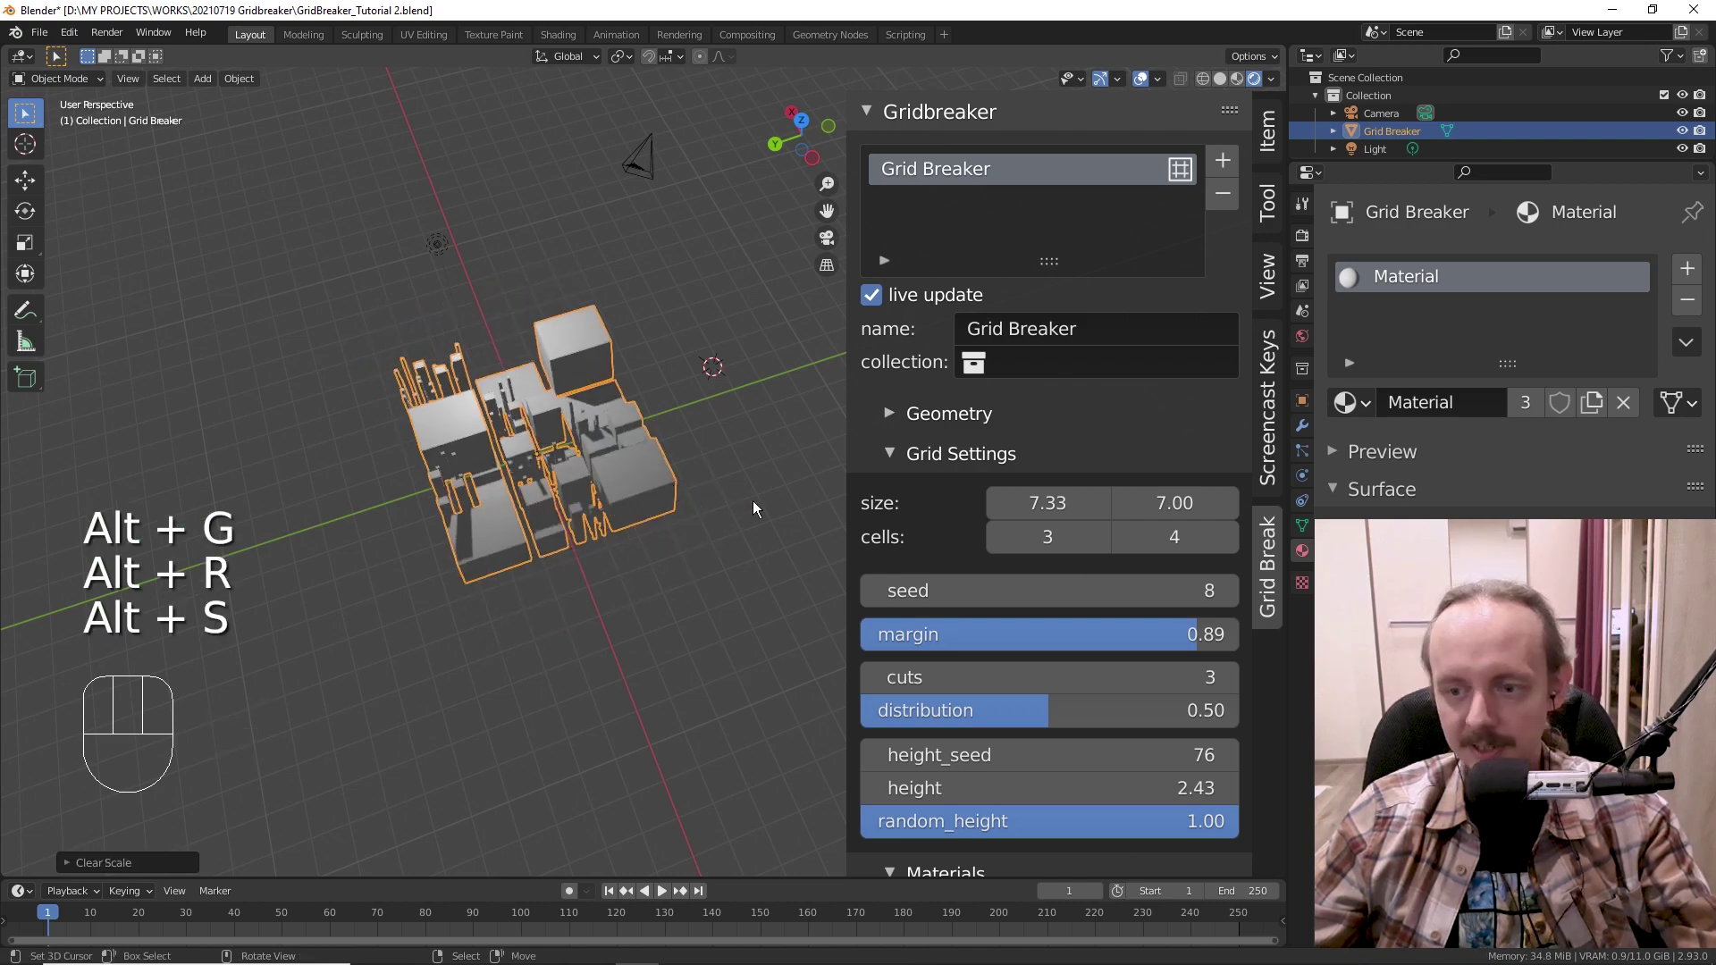
- Add a Curve modifier to the Grid Breaker object
click(1303, 429)
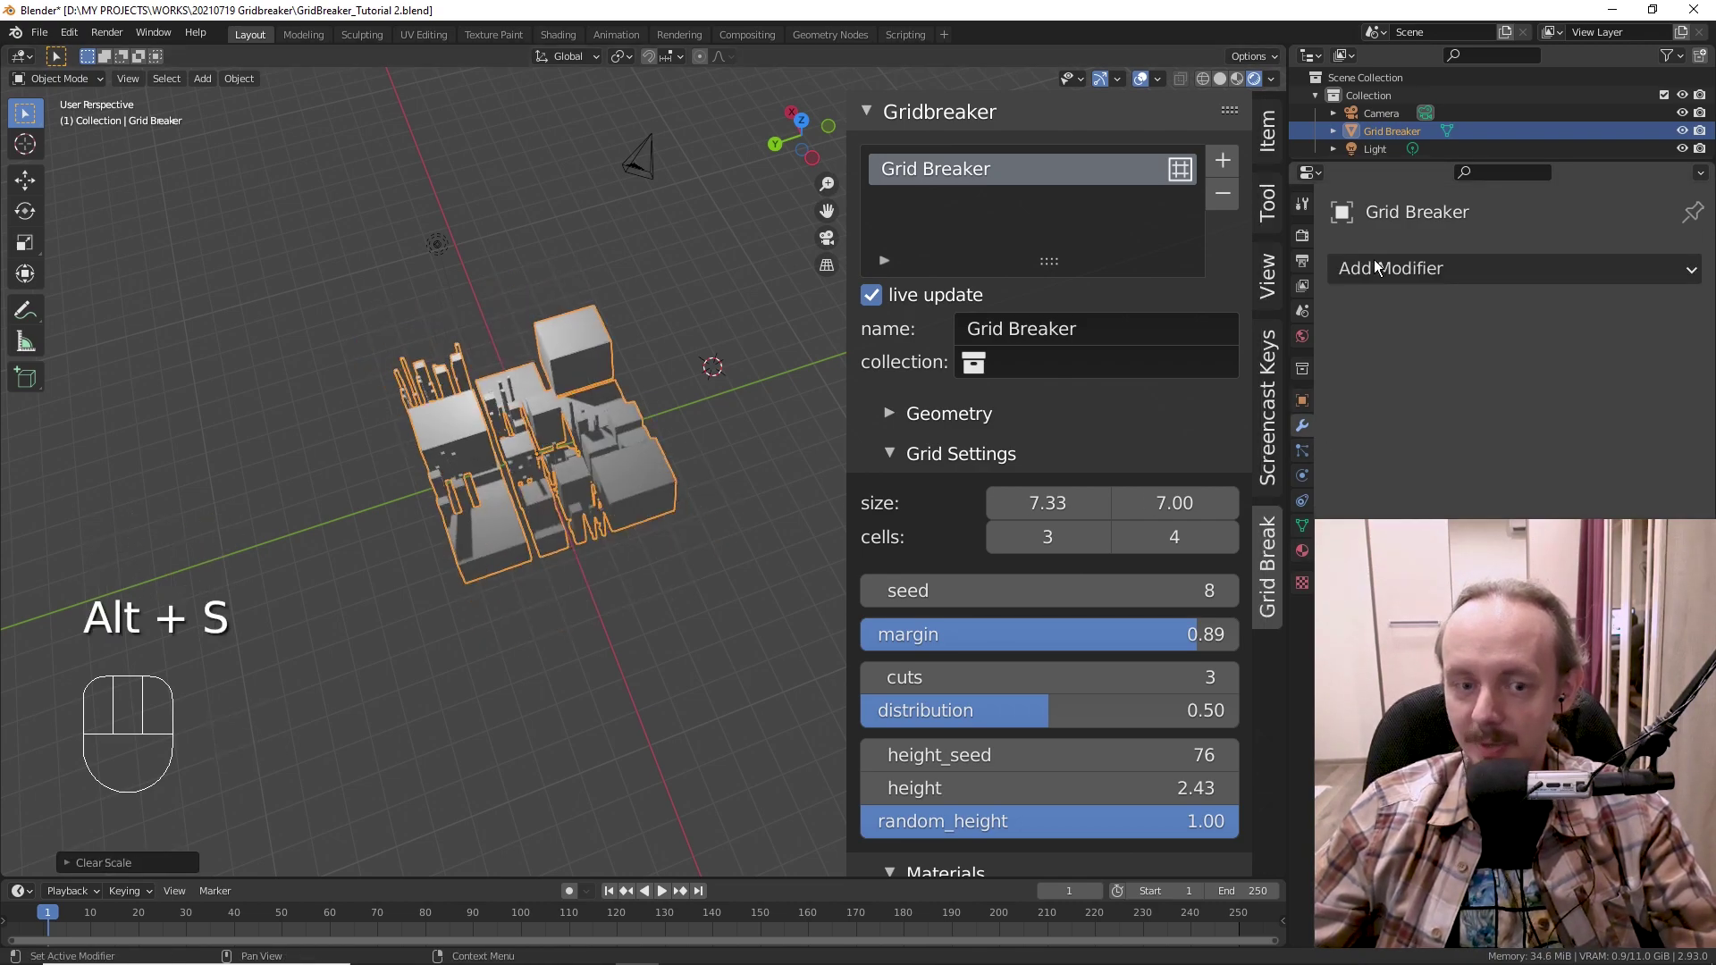
click(1448, 268)
click(1313, 427)
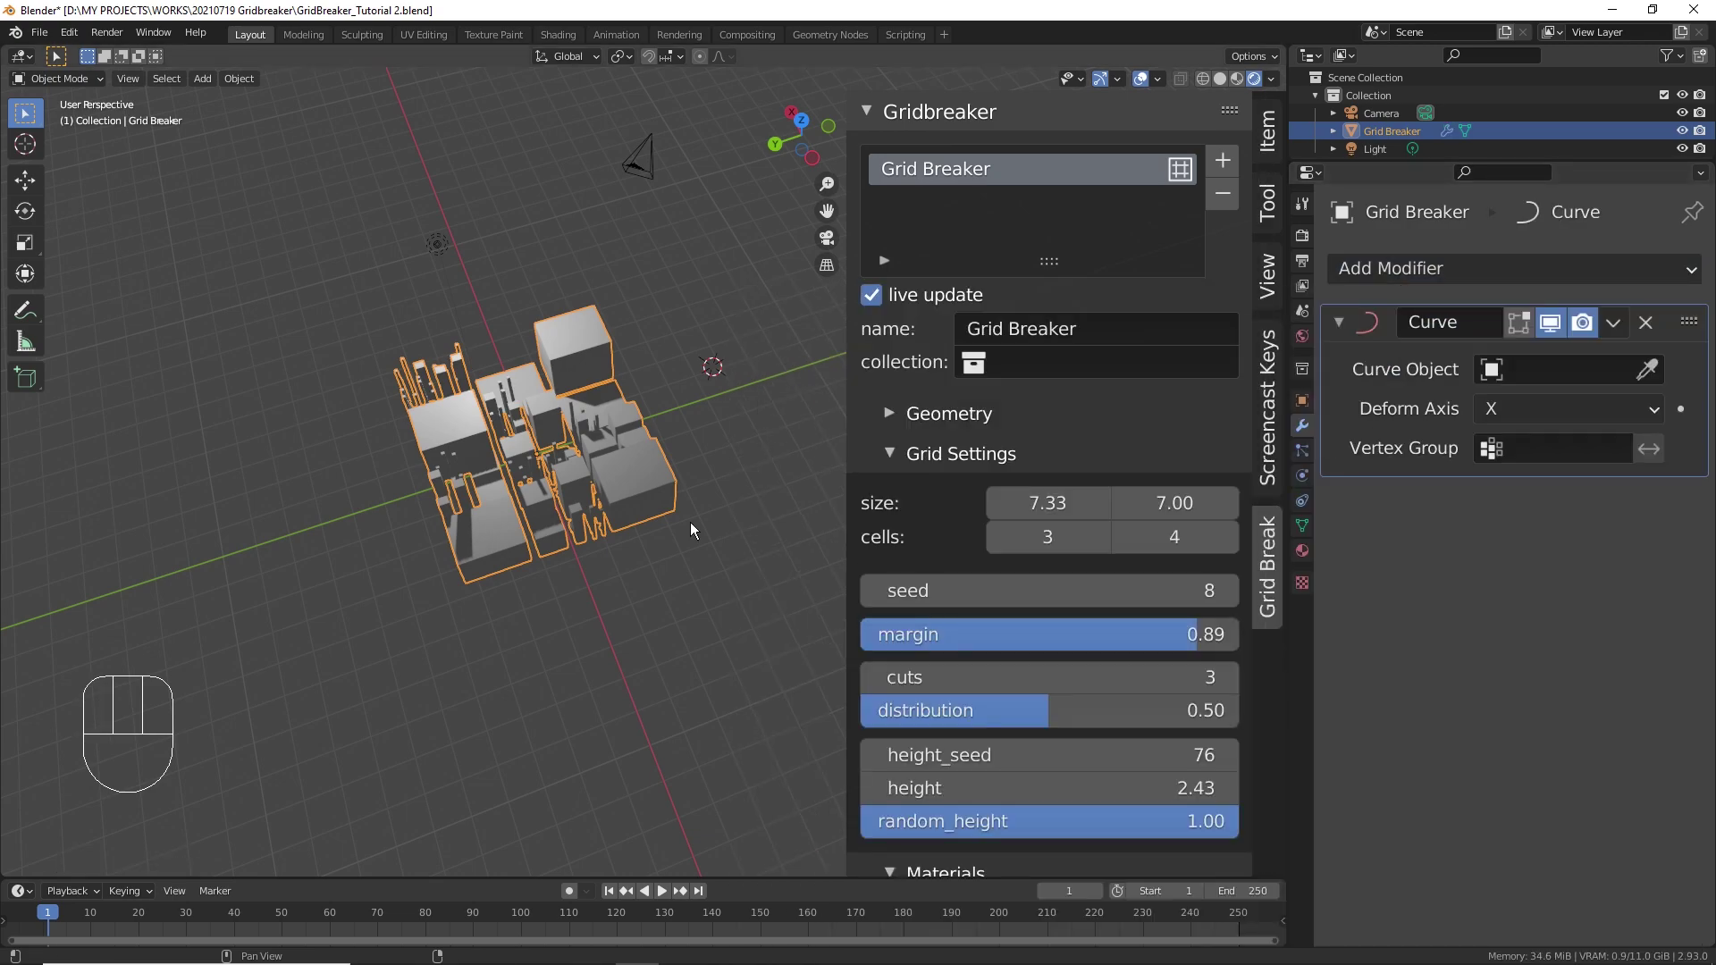
- Reset the 3D cursor to the world origin, add a Bezier circle there and scale it up until it surrounds the grid
key(shift+c)
shift+middle_drag(571, 545, 606, 405)
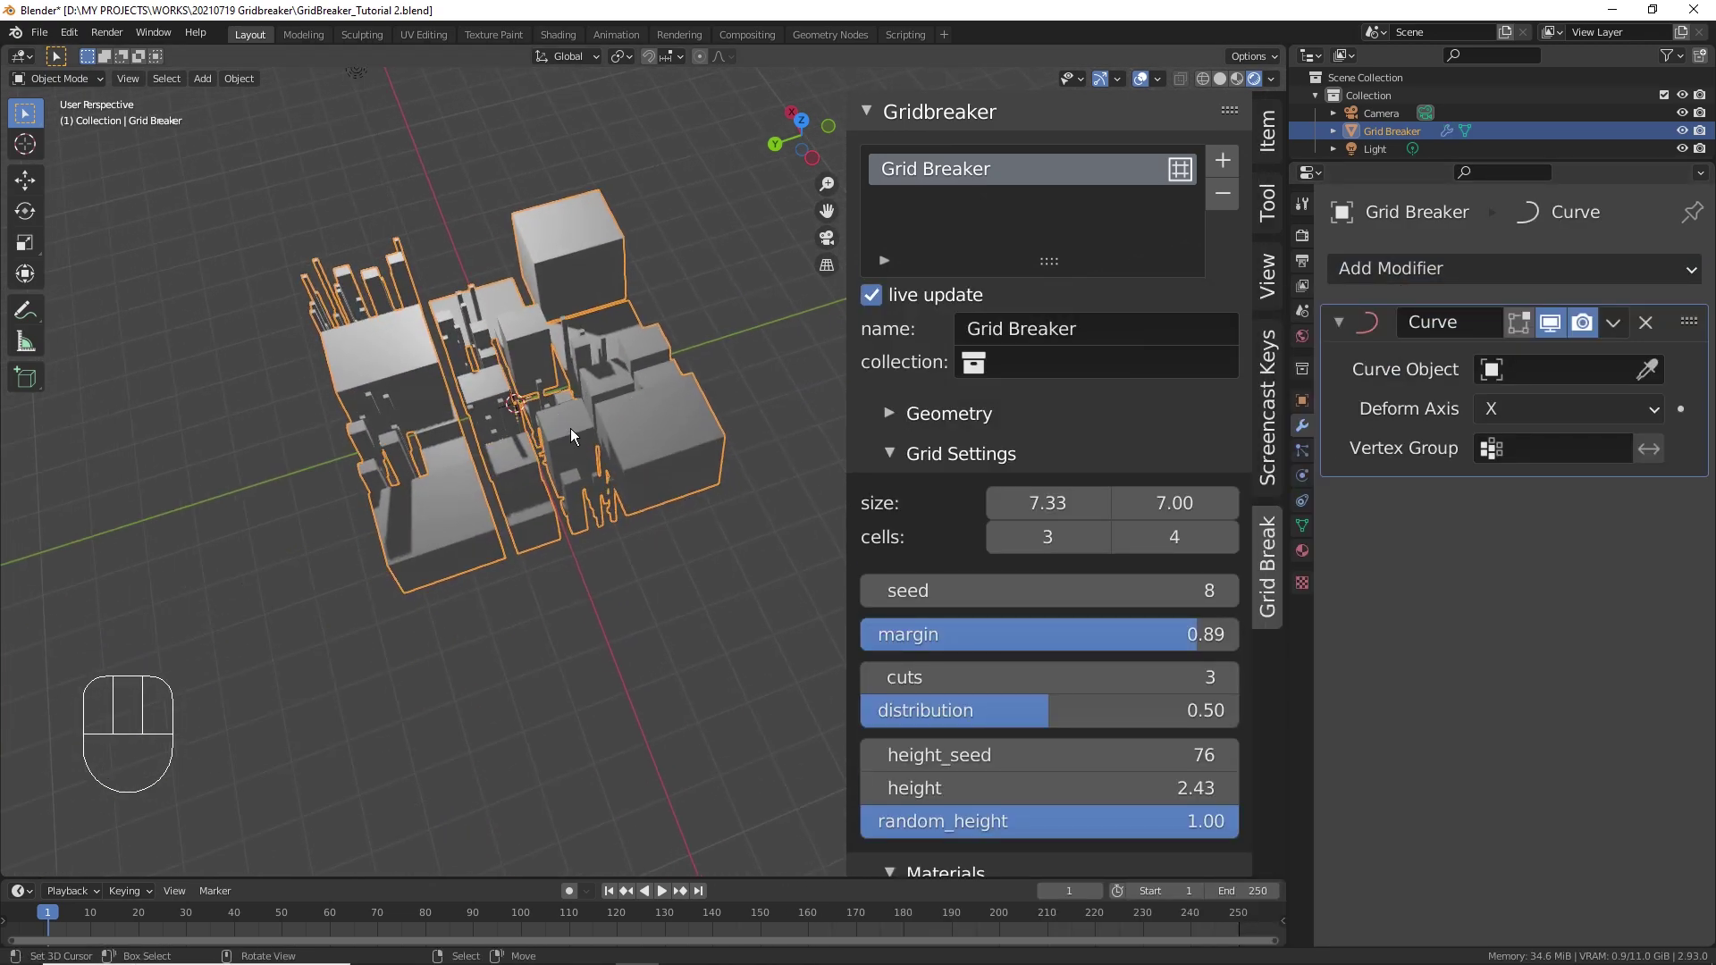
key(shift+a)
mouse_move(566, 425)
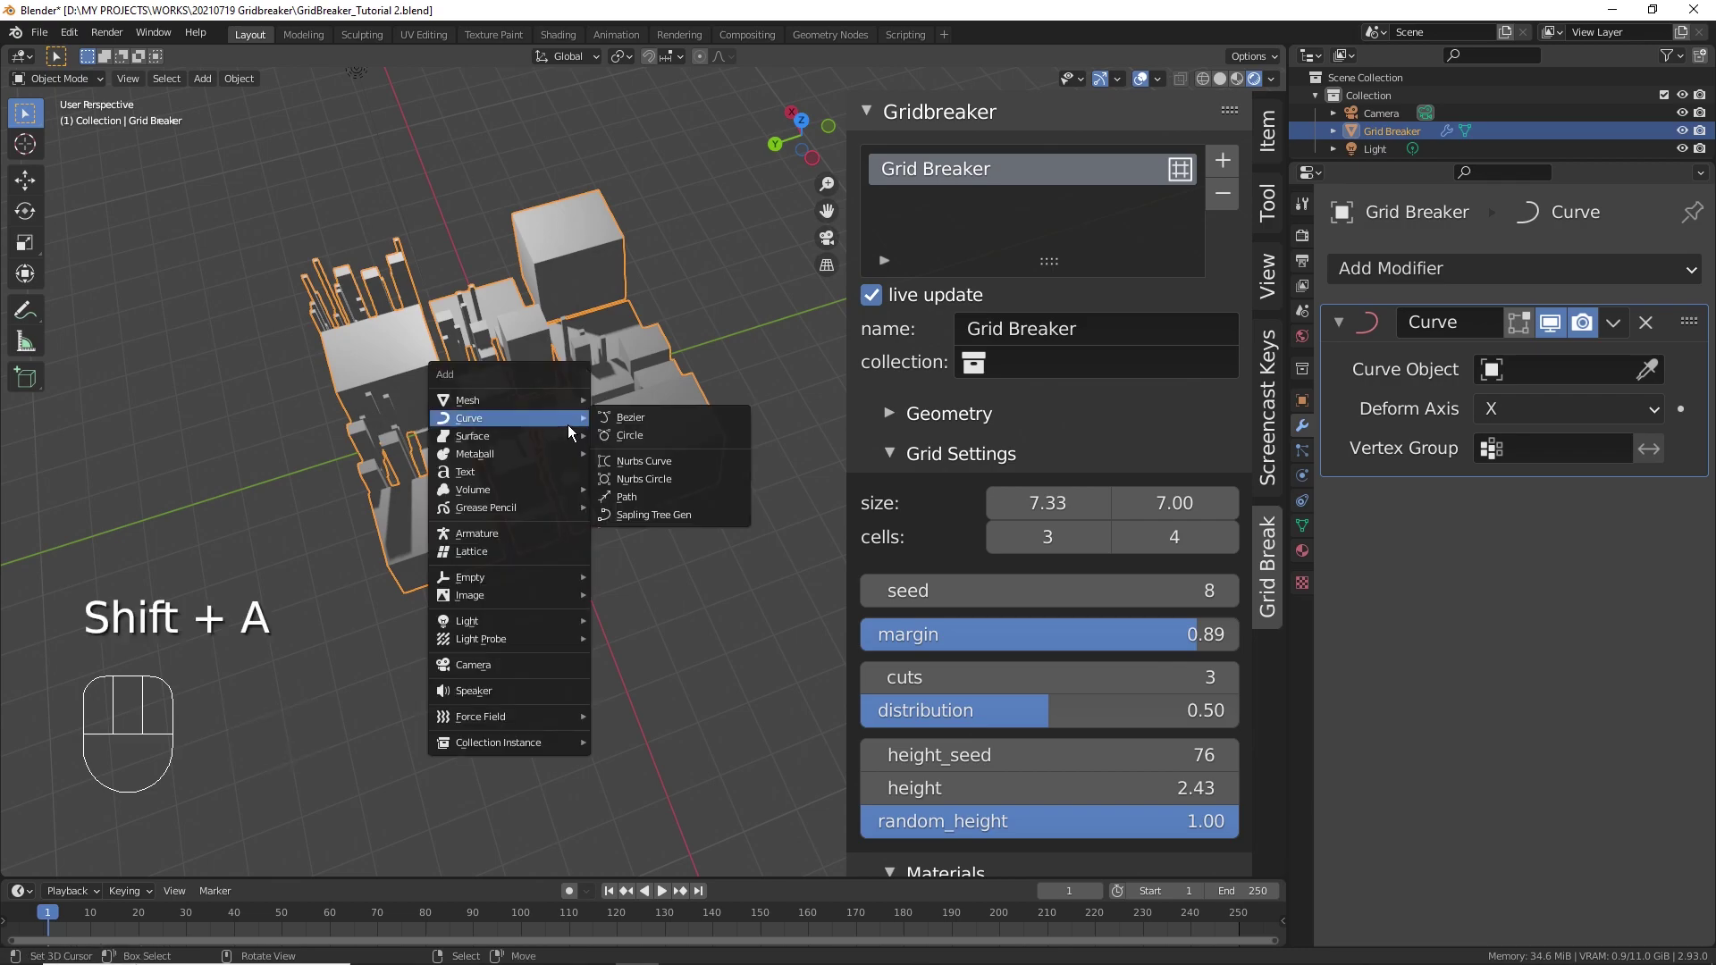
click(704, 441)
key(s)
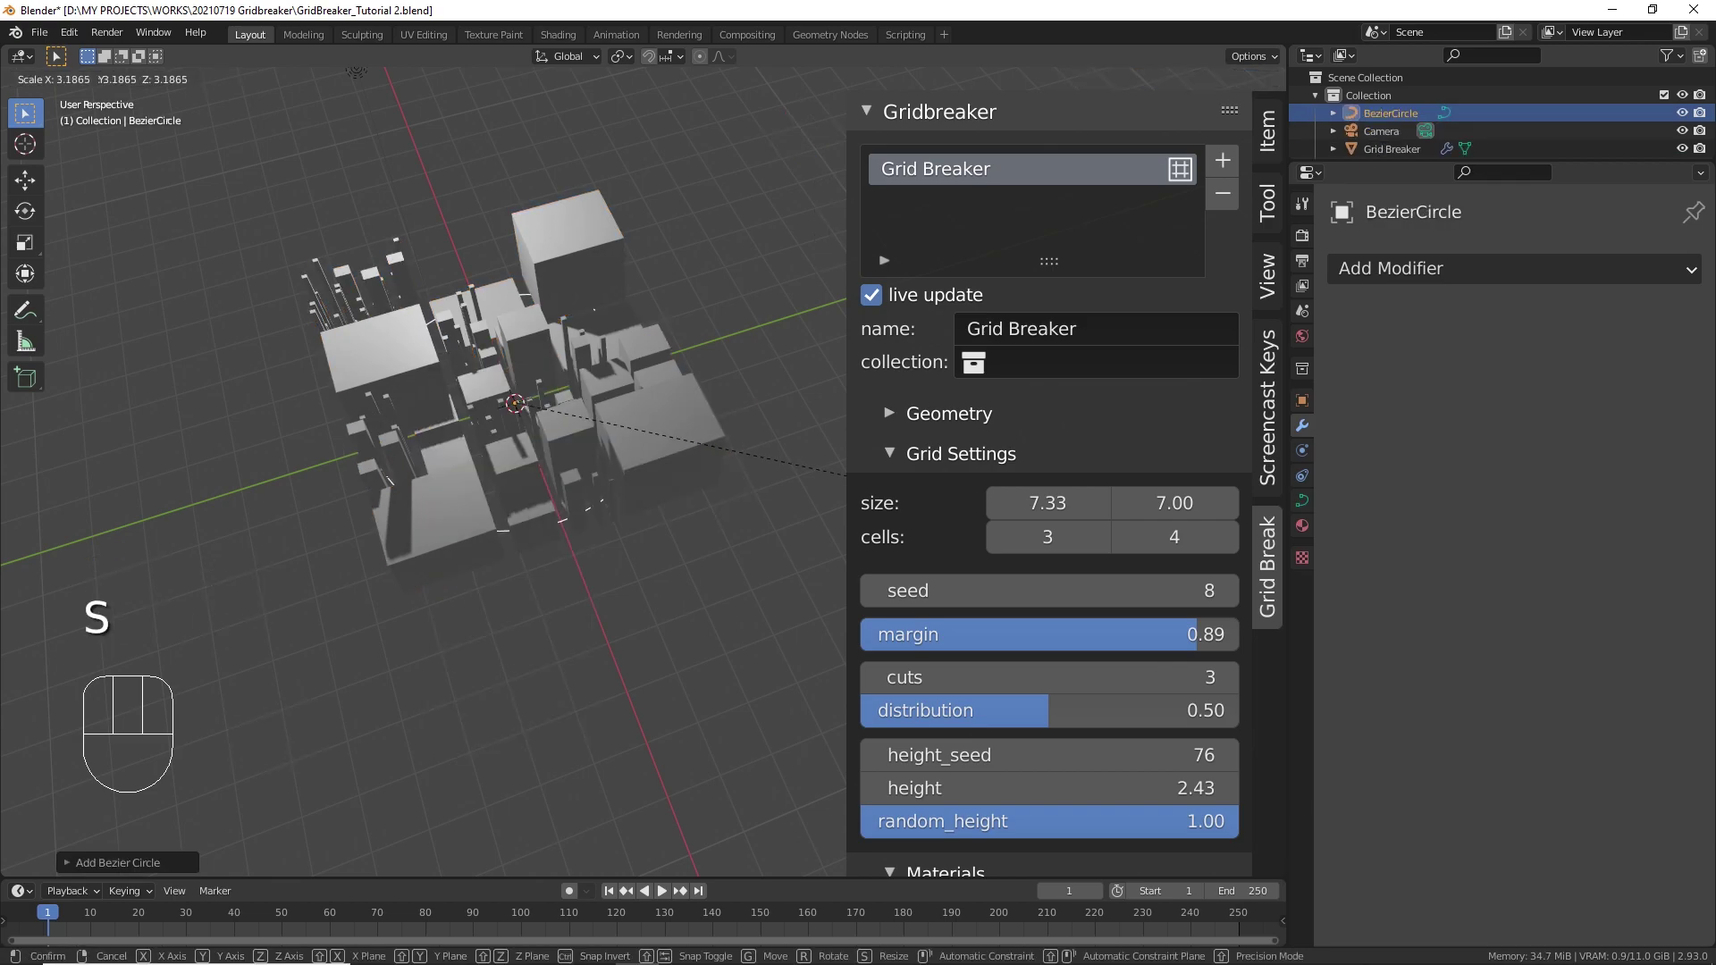
click(593, 647)
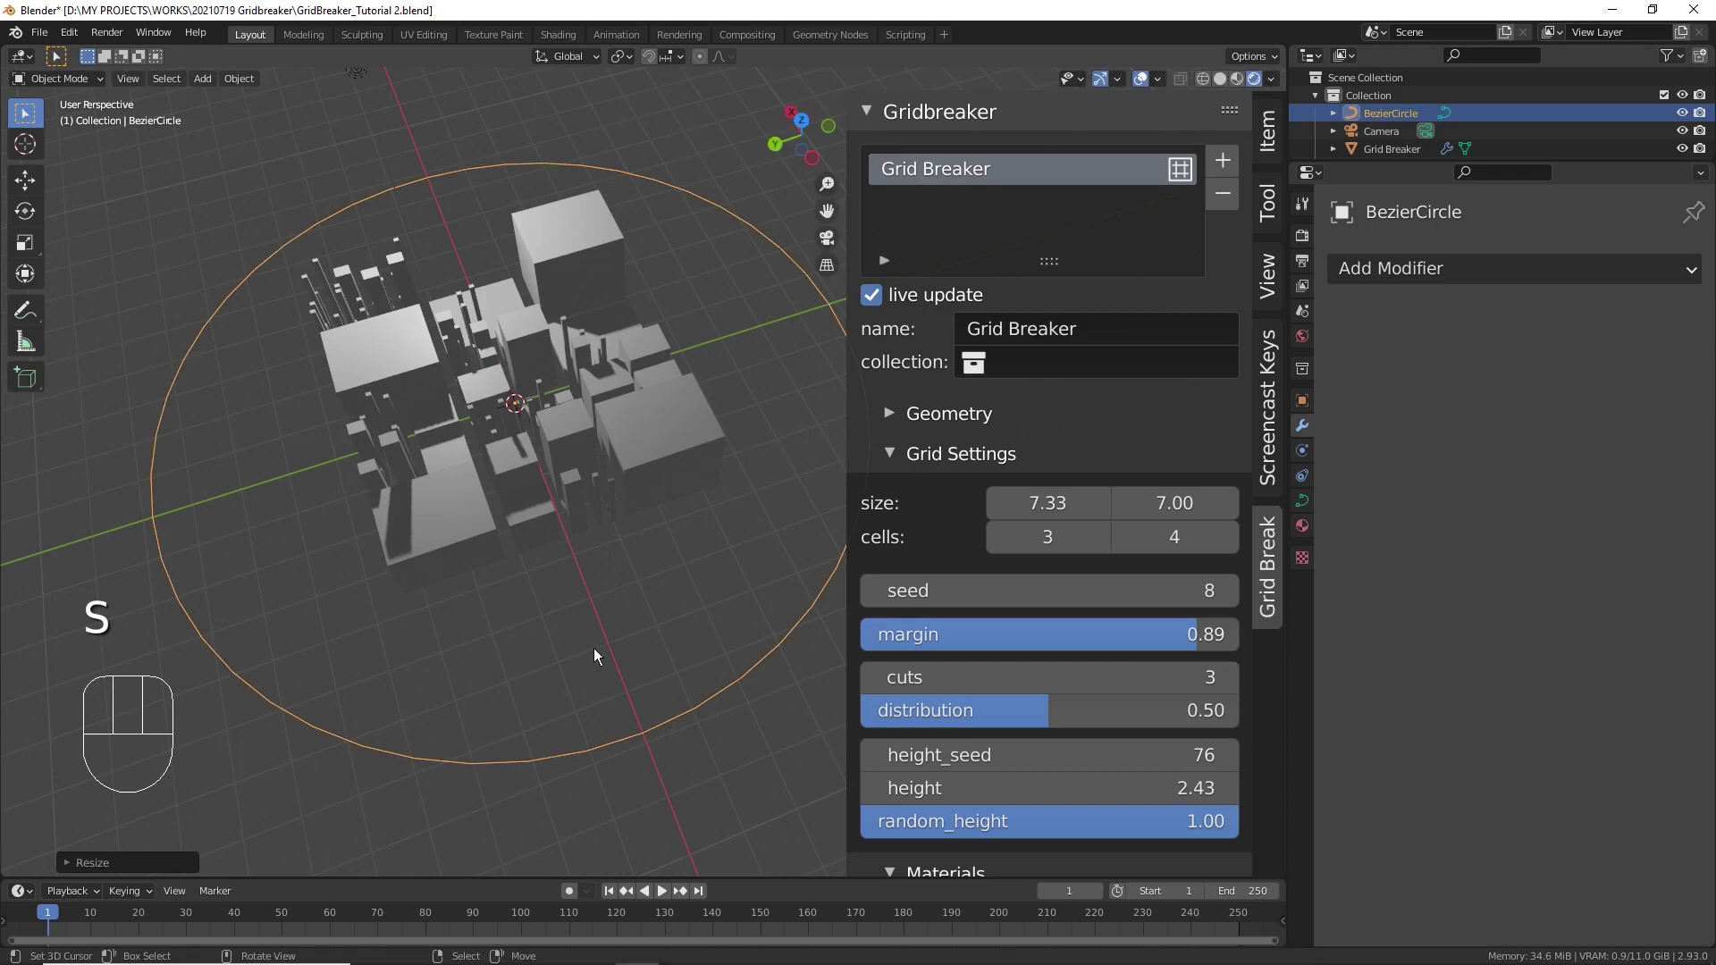
- Assign the Bezier circle as the curve object of the grid's Curve modifier
click(600, 402)
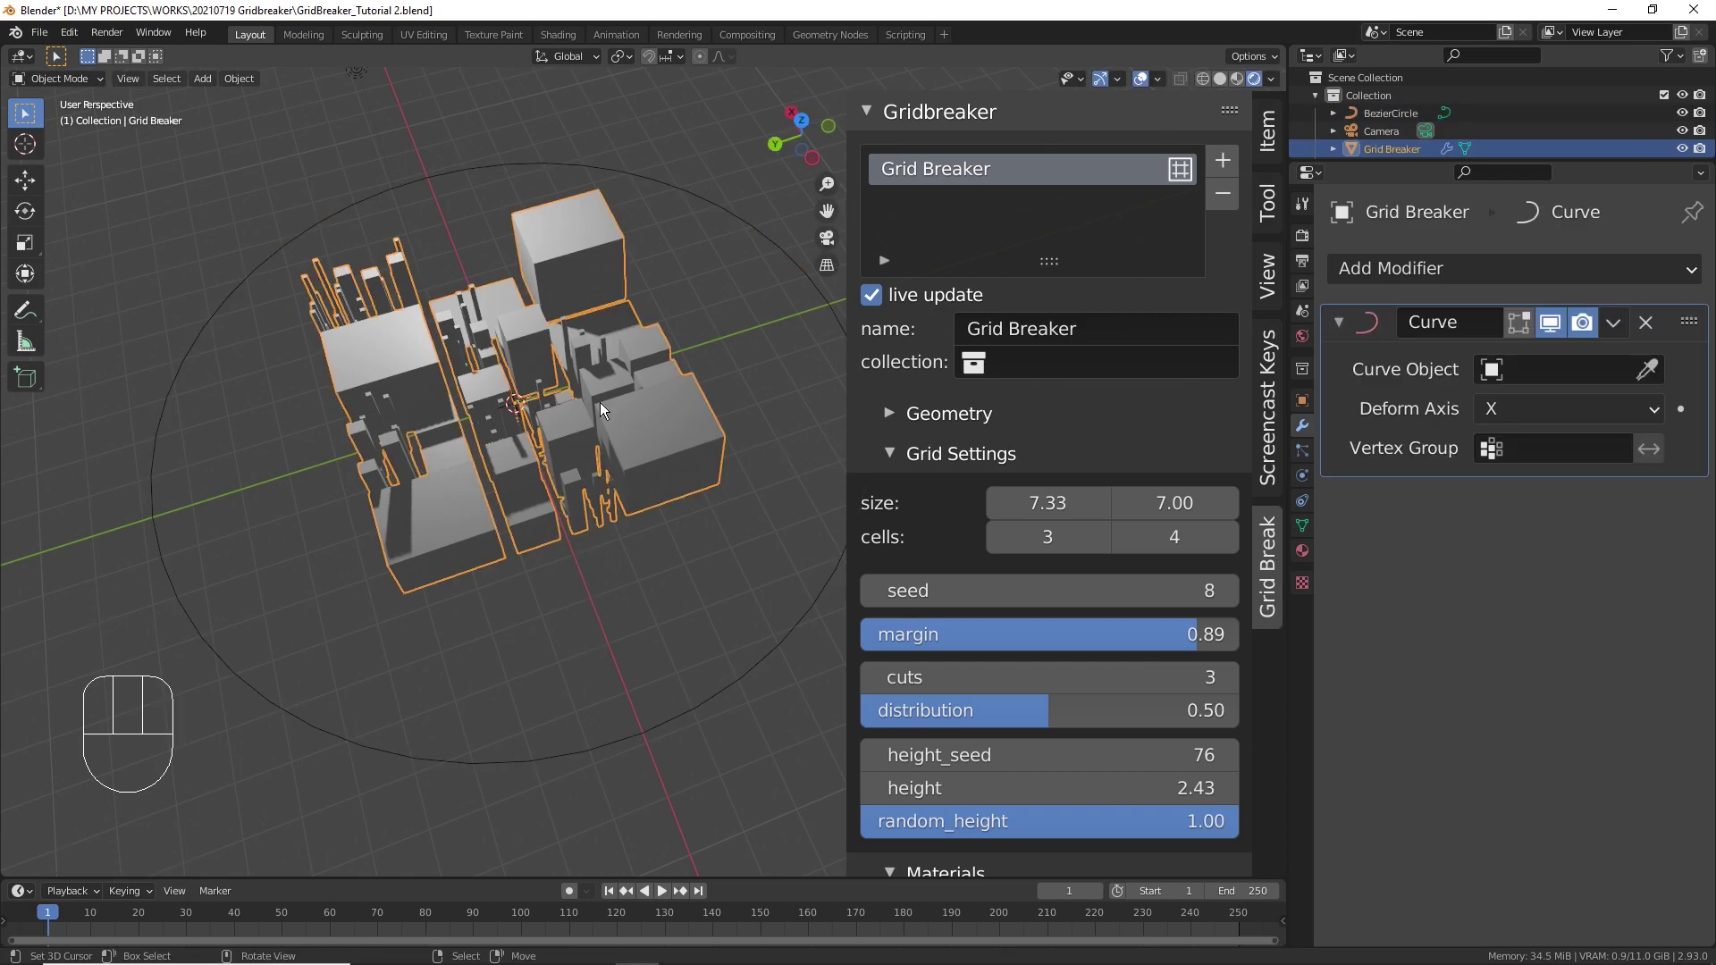
click(1647, 370)
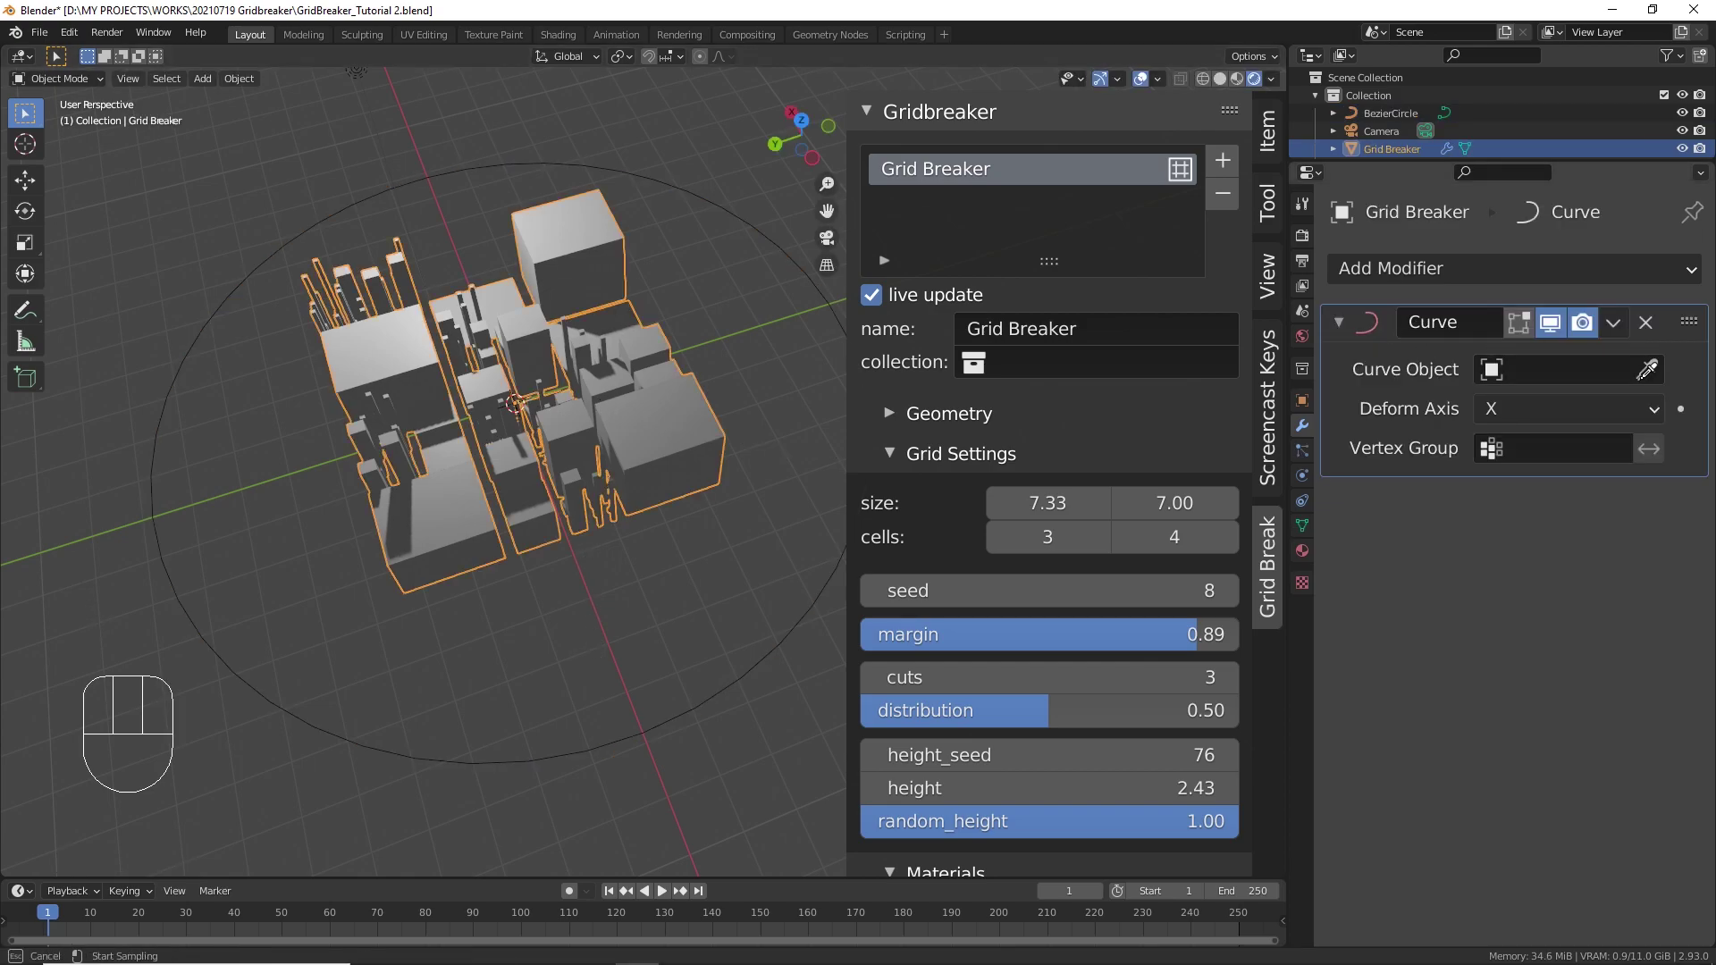
click(808, 606)
- Stretch the grid along the curve to a first size value of 18.64 and raise the second cell count to 56
shift+middle_drag(808, 624, 999, 382)
drag(1047, 502, 1306, 537)
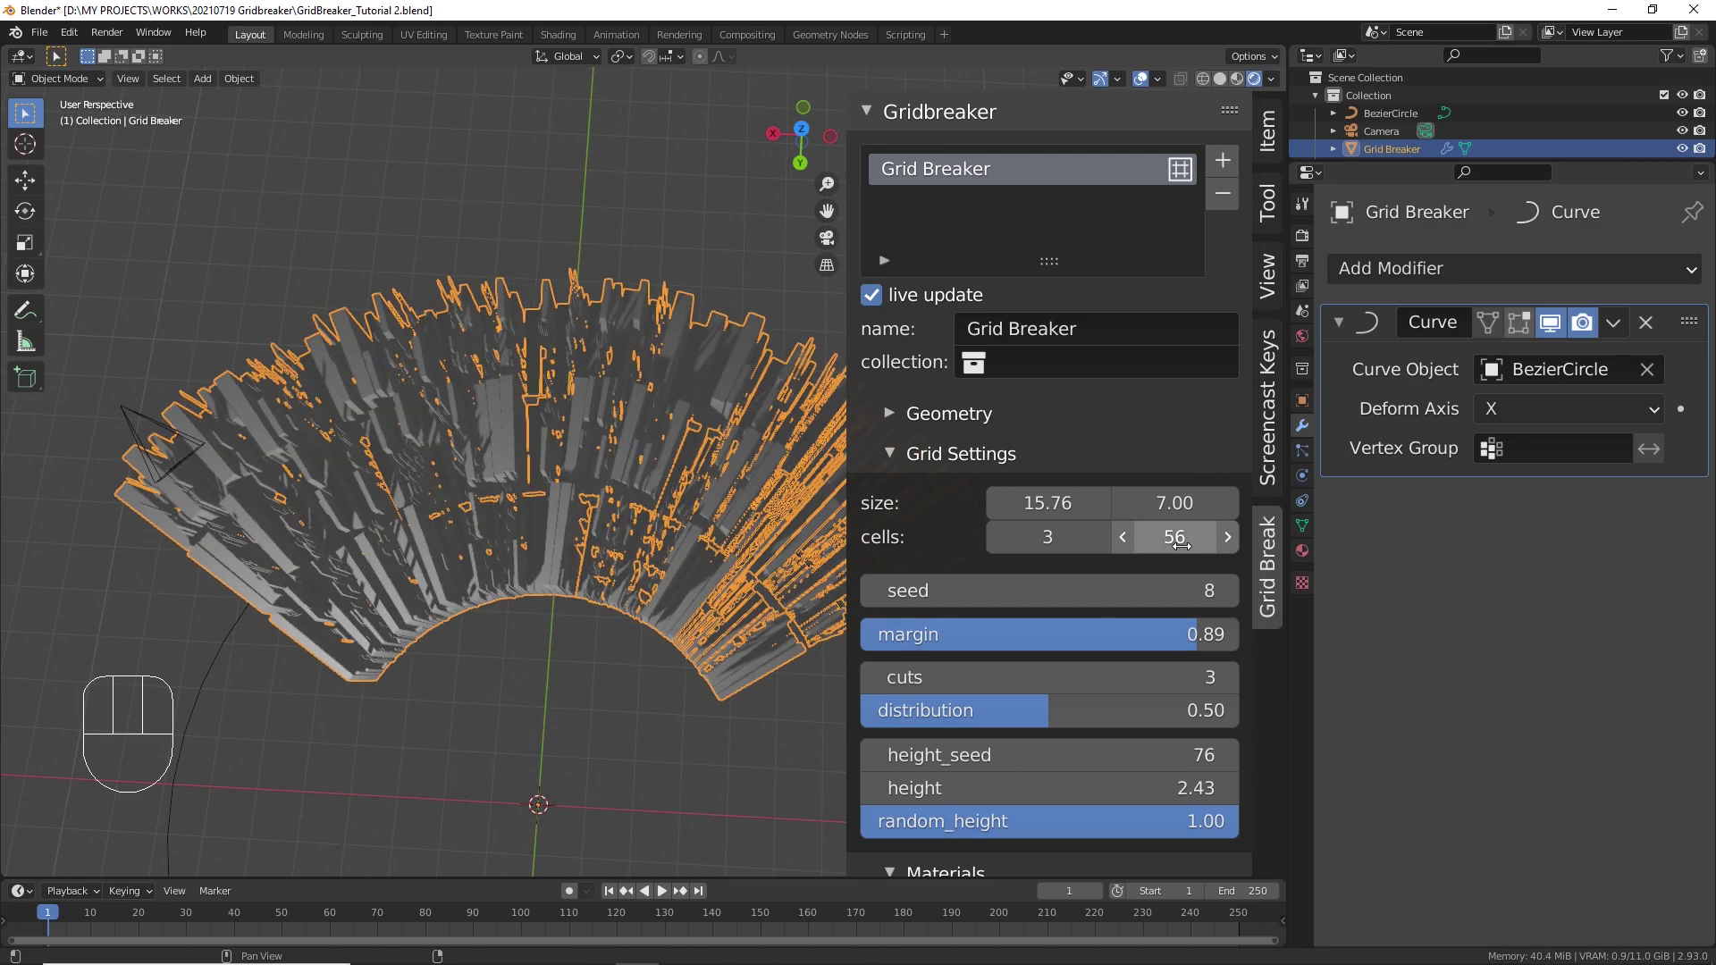
drag(1047, 502, 1072, 502)
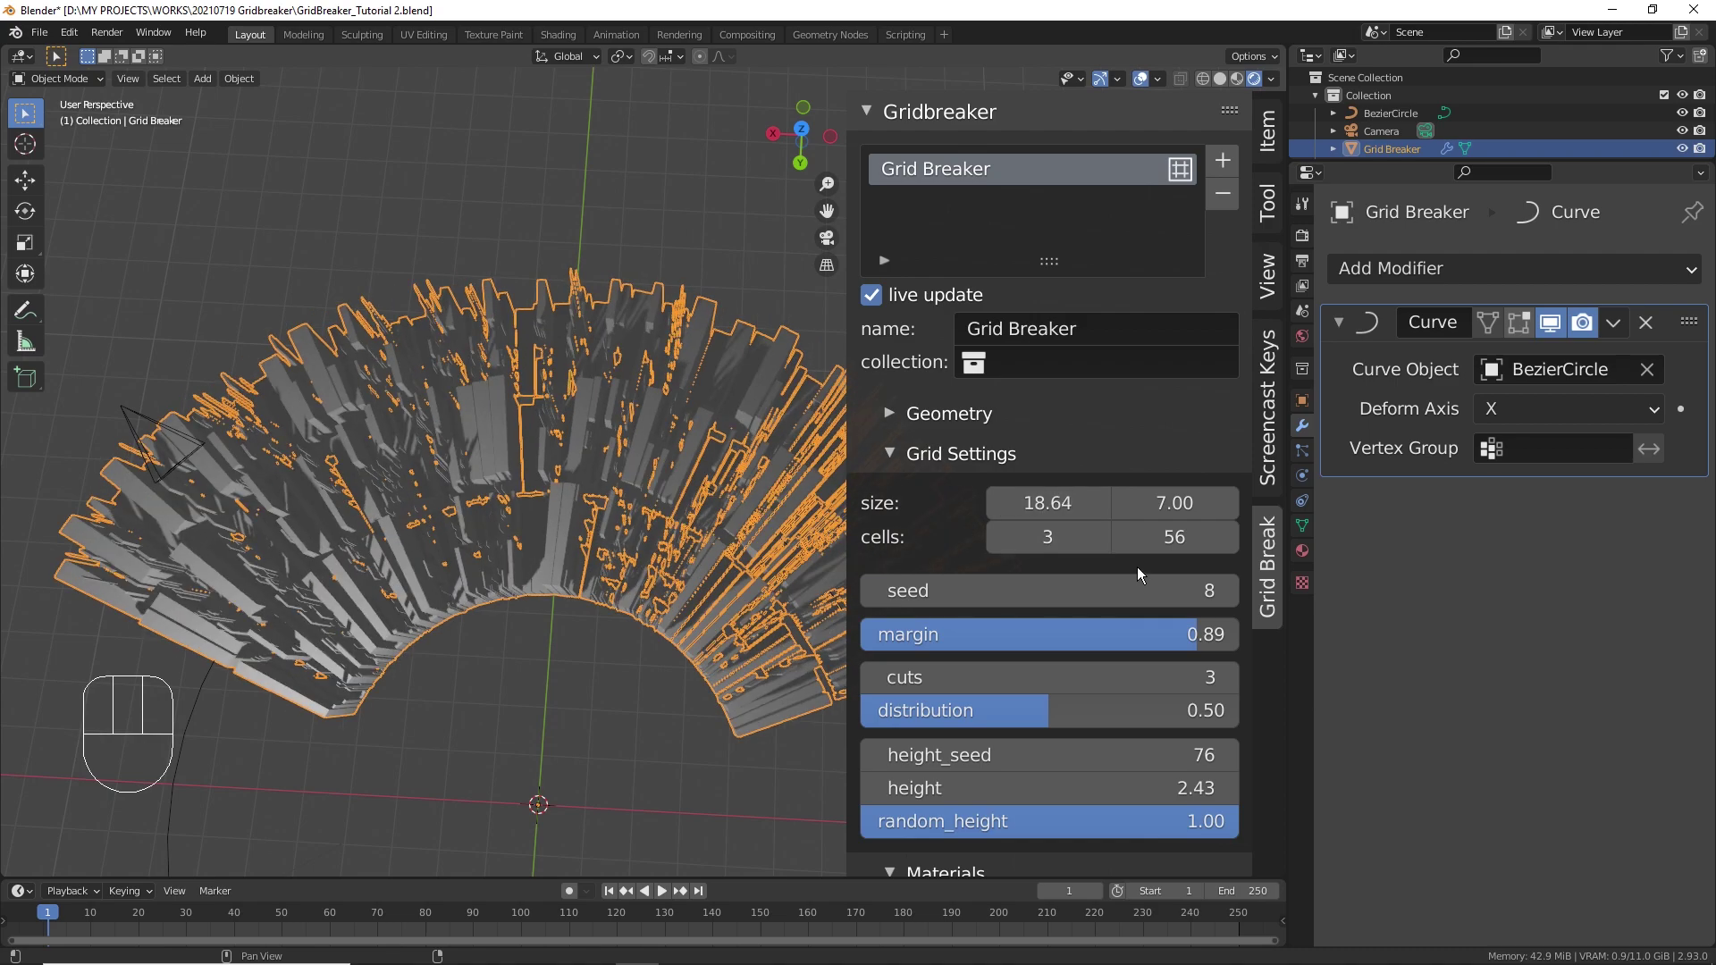
- With live update off, set the first grid size value to 60, then re-enable live update and apply the size
scroll(700, 645, down, 3)
shift+middle_drag(701, 645, 647, 511)
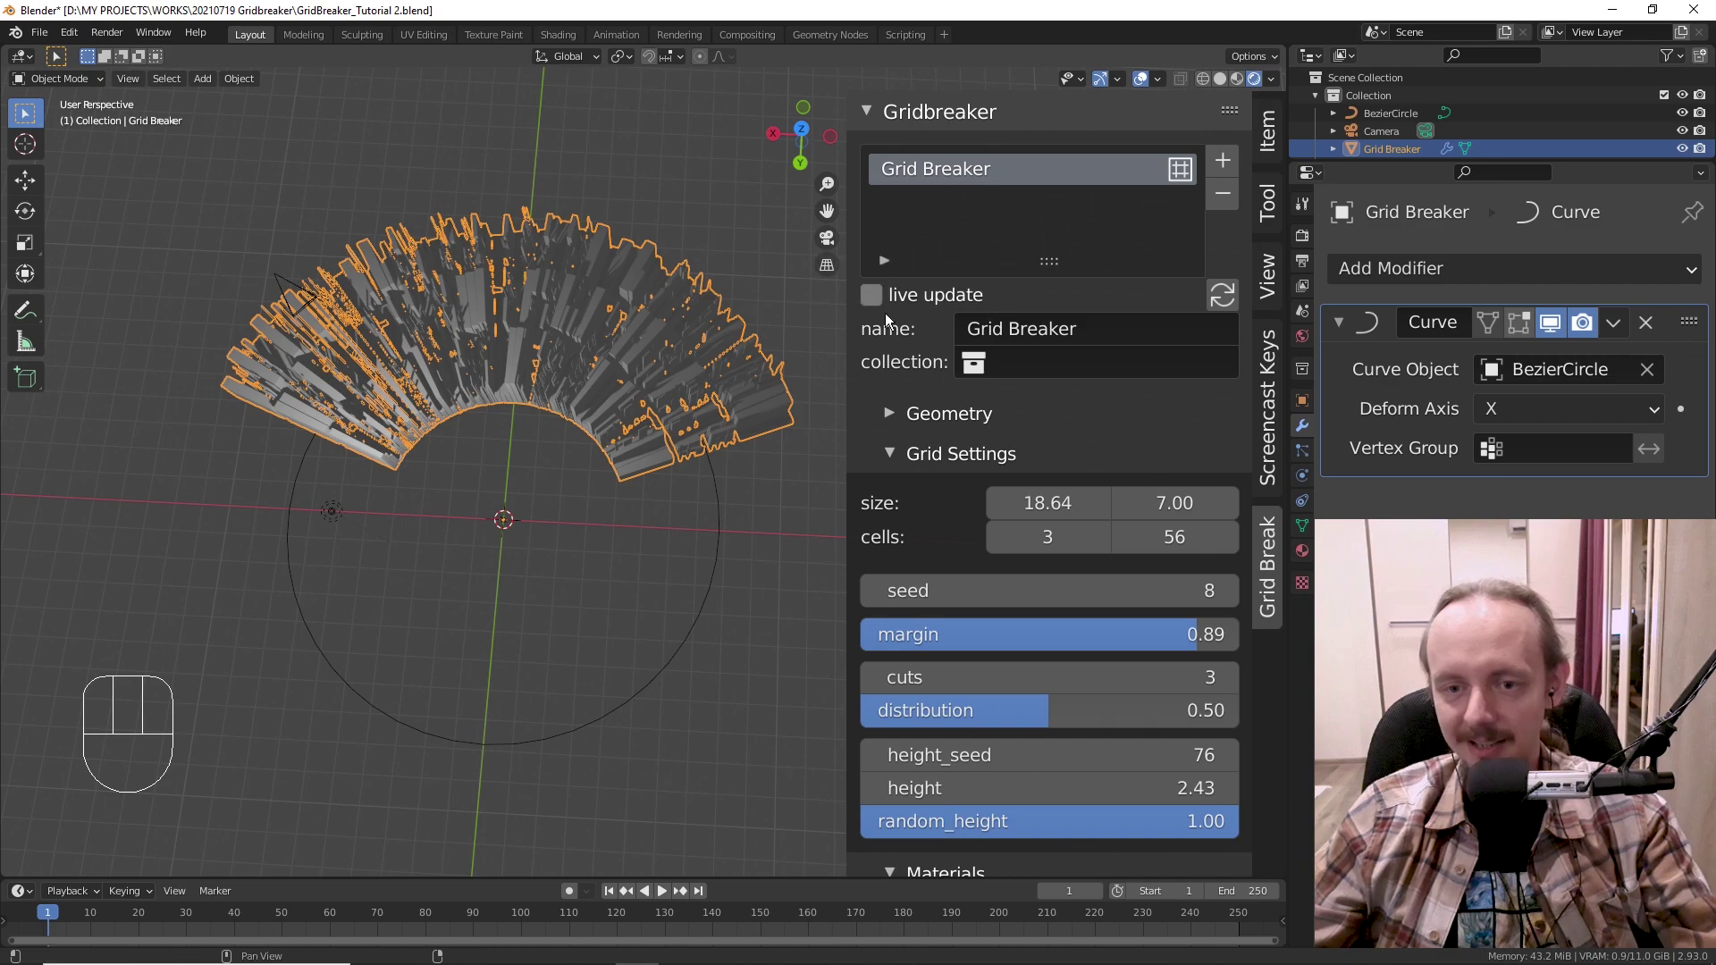
click(1068, 501)
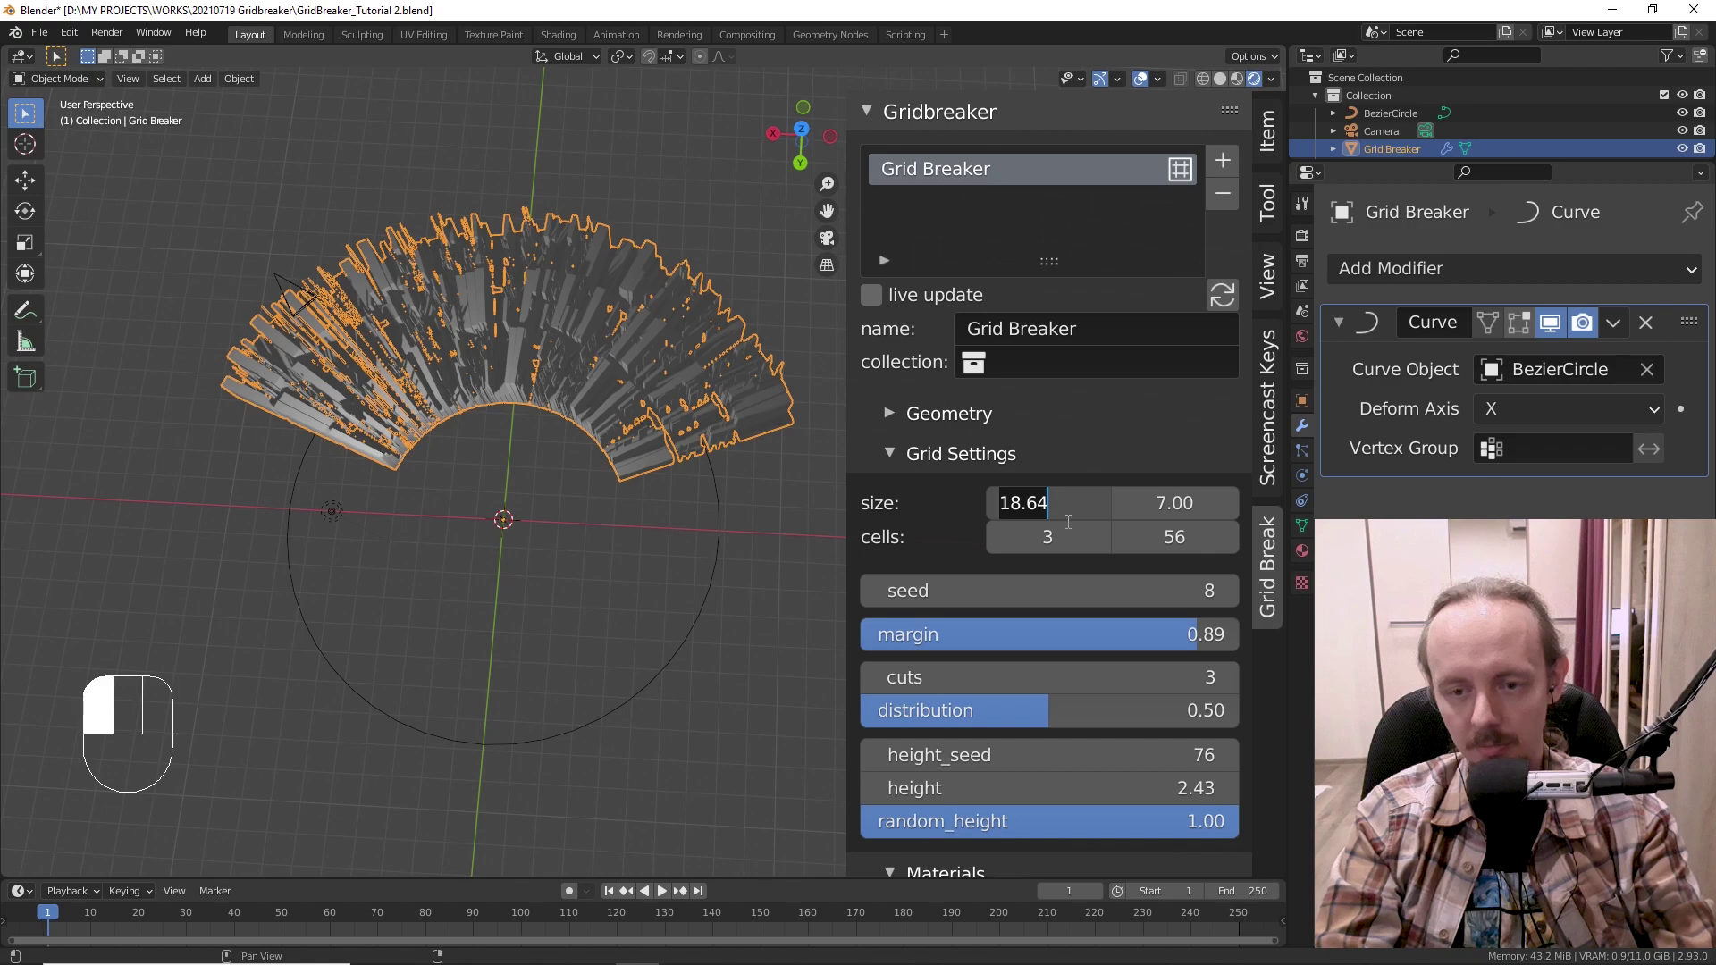
key(Return)
click(874, 302)
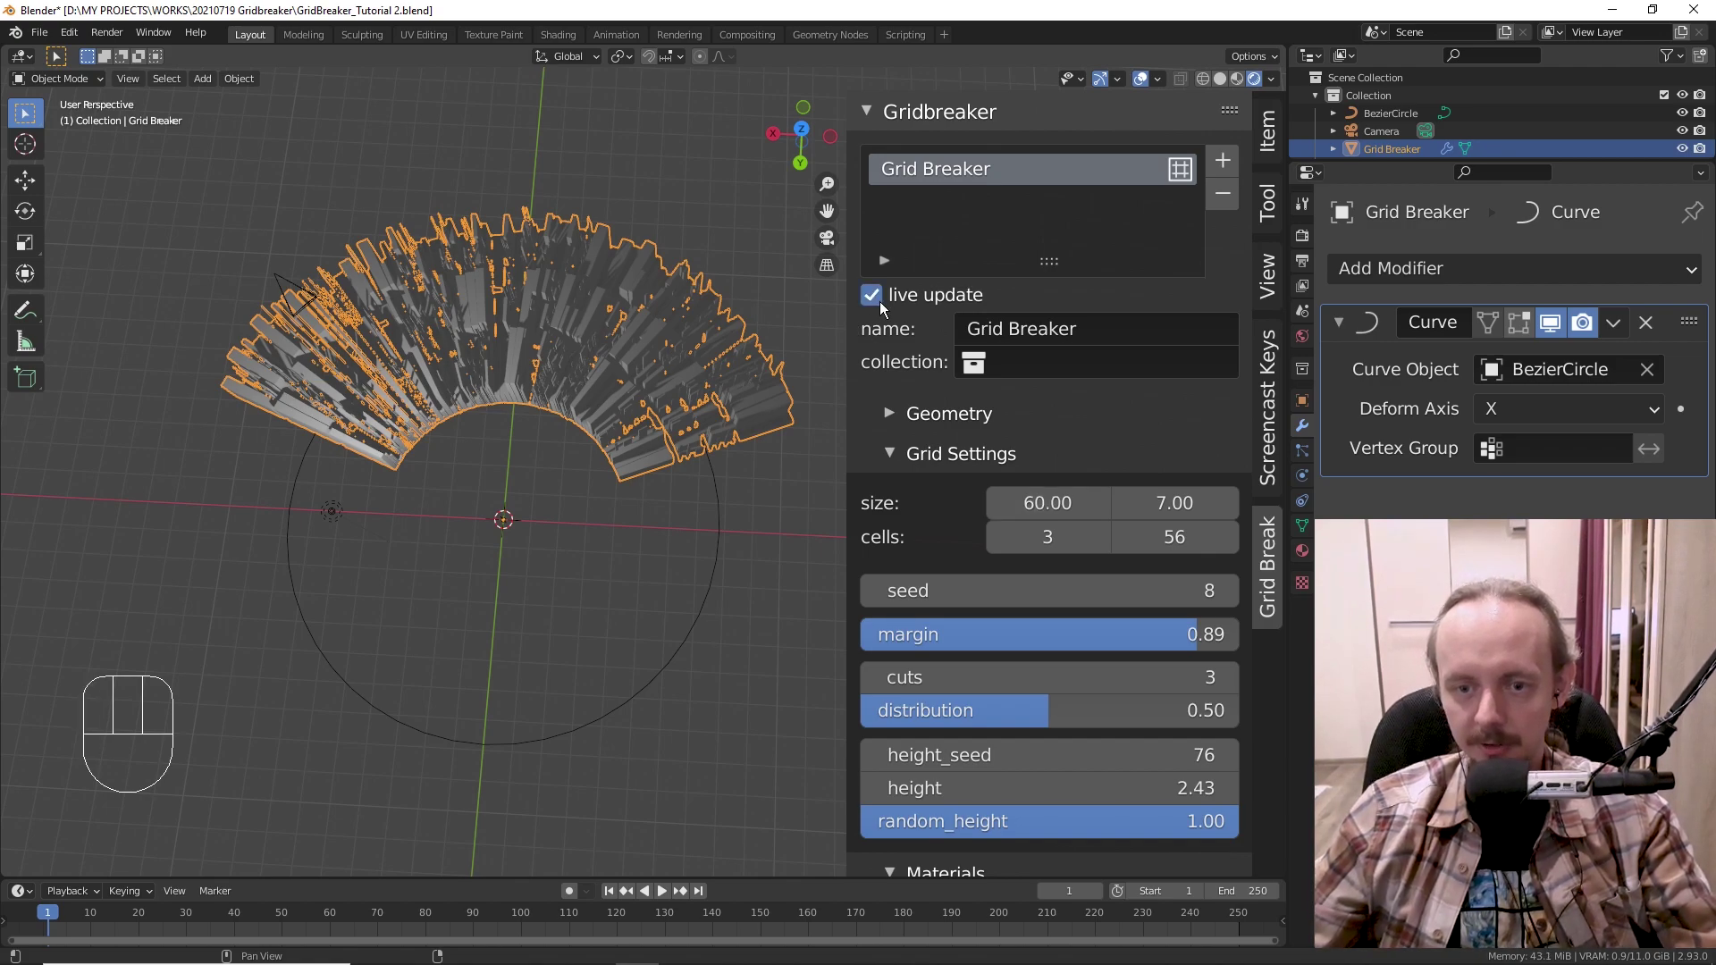
click(1060, 514)
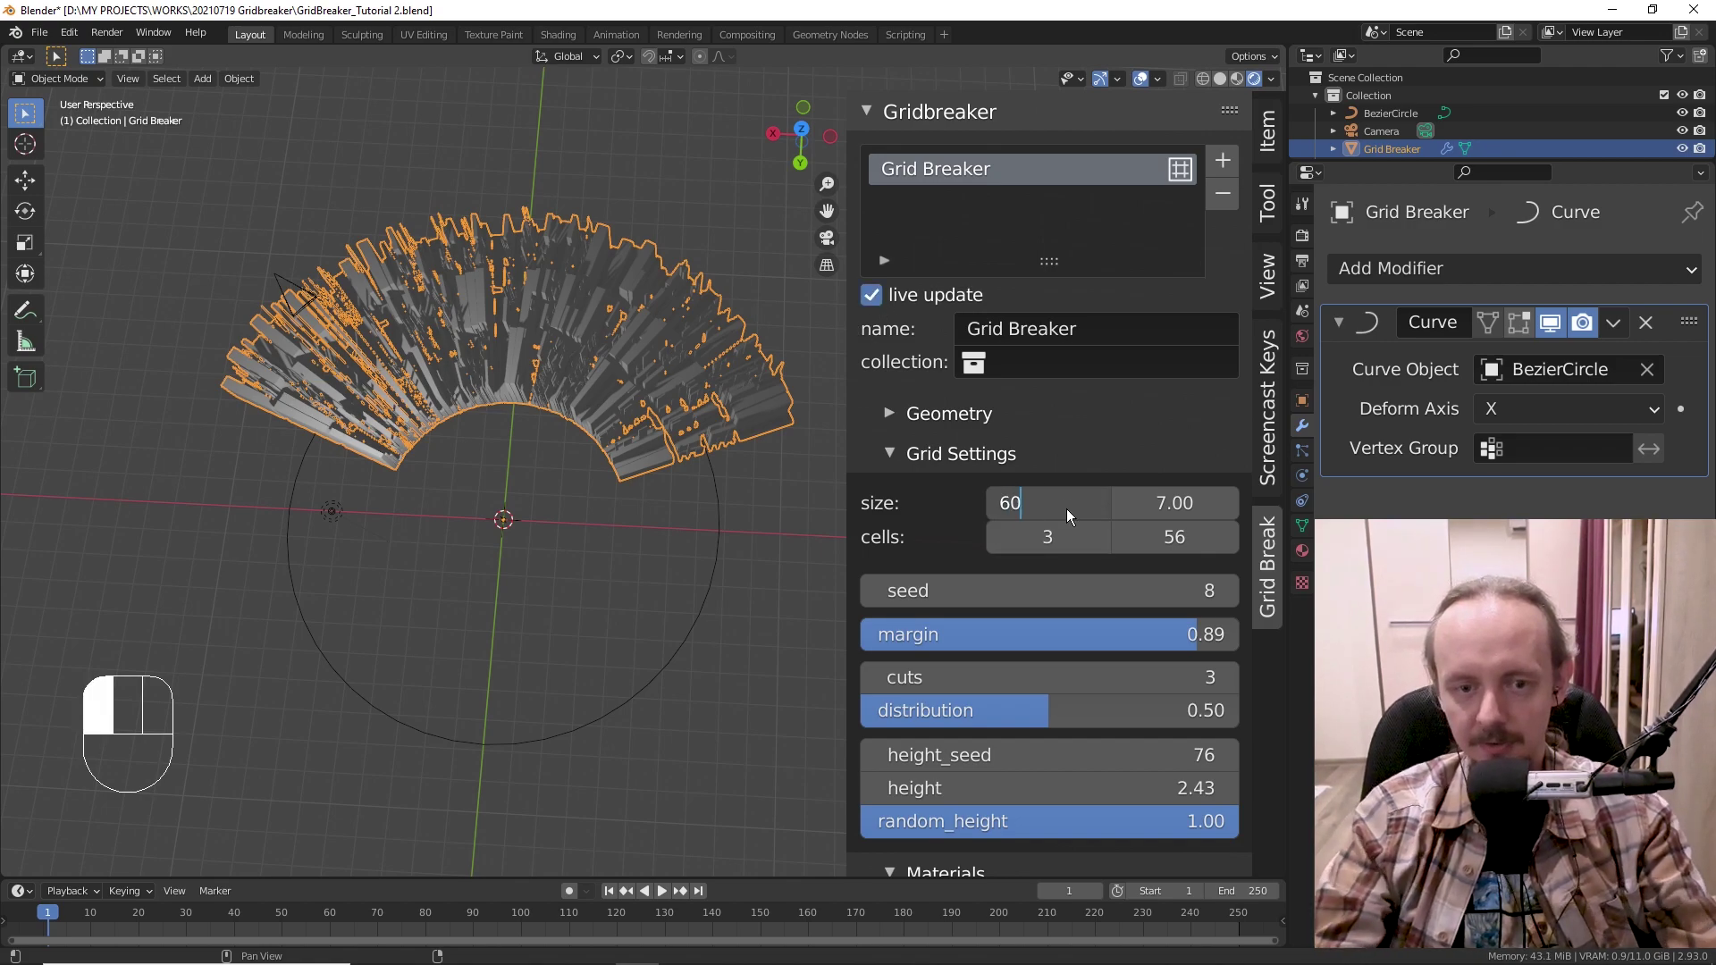
key(Return)
- Add a second Grid Breaker entry with default settings to the Gridbreaker list
middle_drag(623, 738, 715, 341)
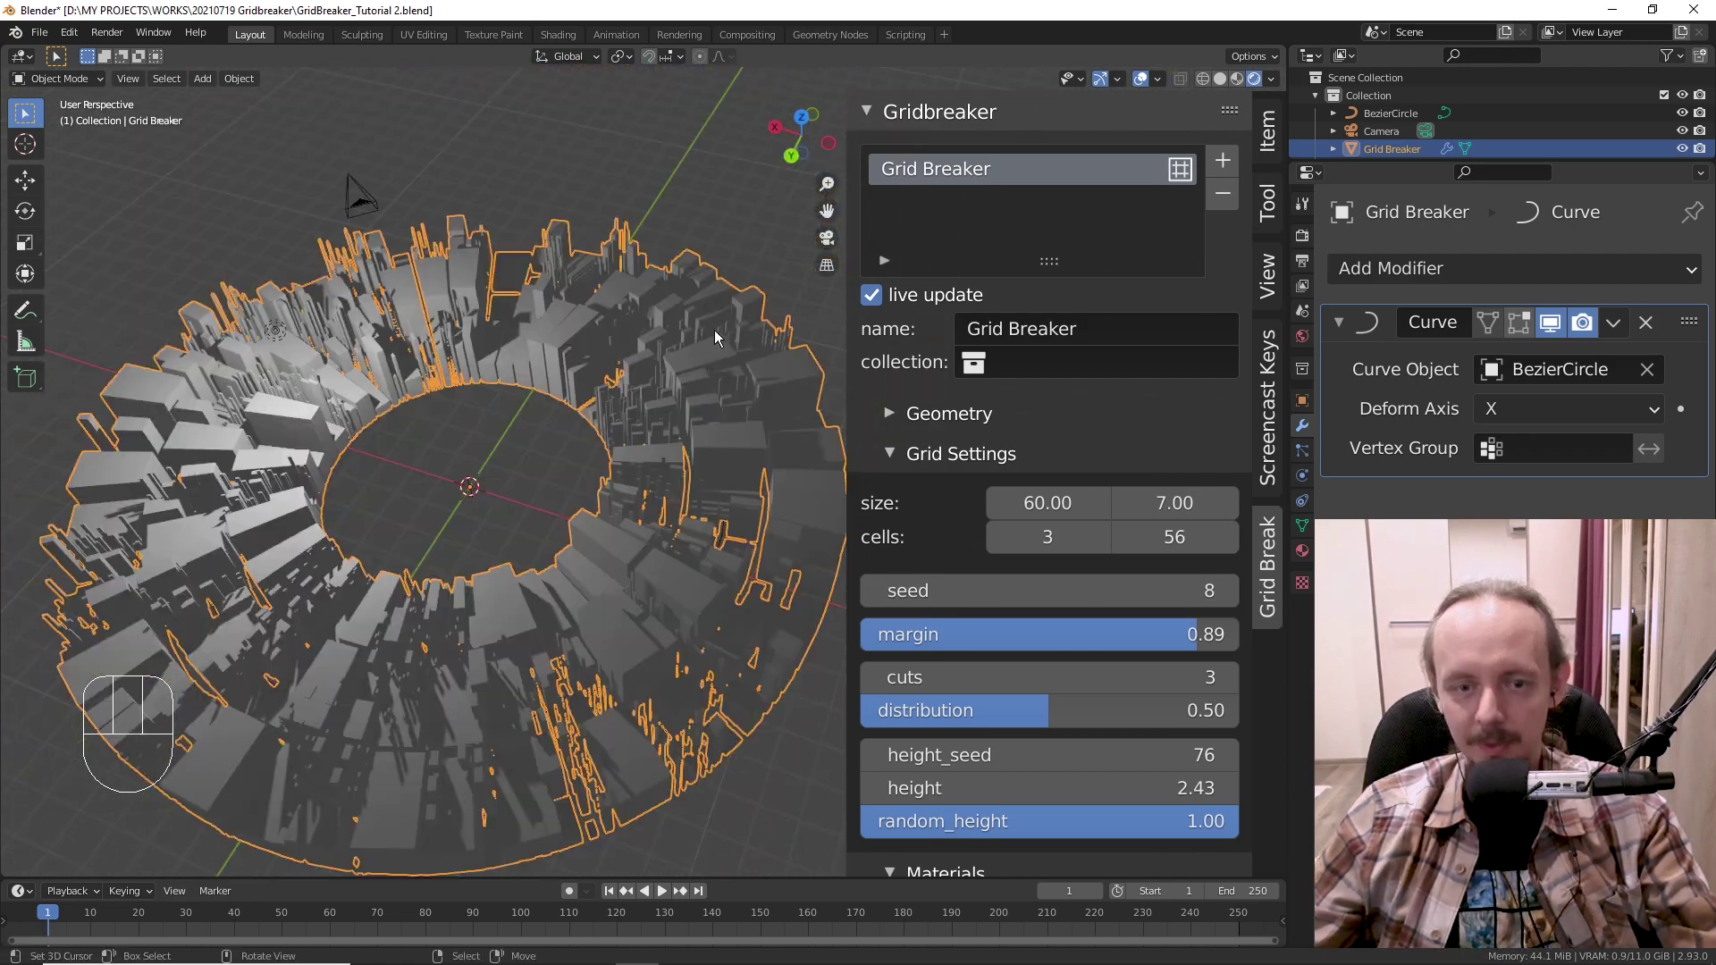
middle_drag(363, 339, 681, 513)
click(1231, 171)
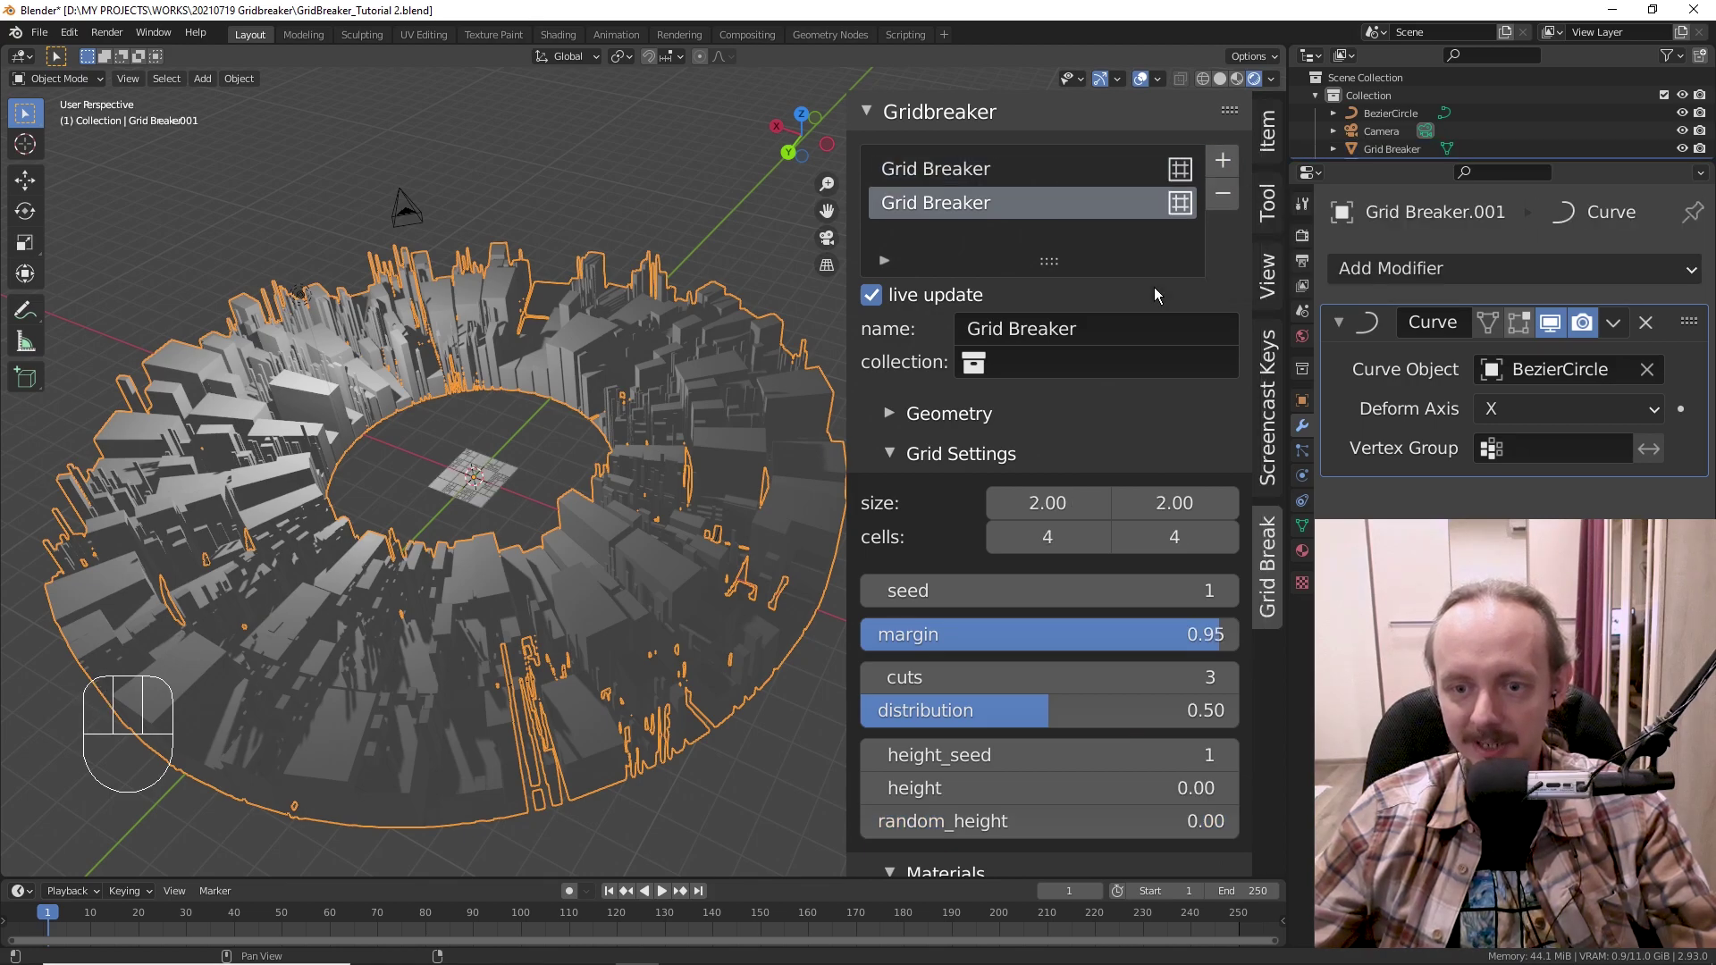
- Set both size values of the second Grid Breaker entry to 4
click(1047, 503)
text(4)
key(Return)
click(1198, 508)
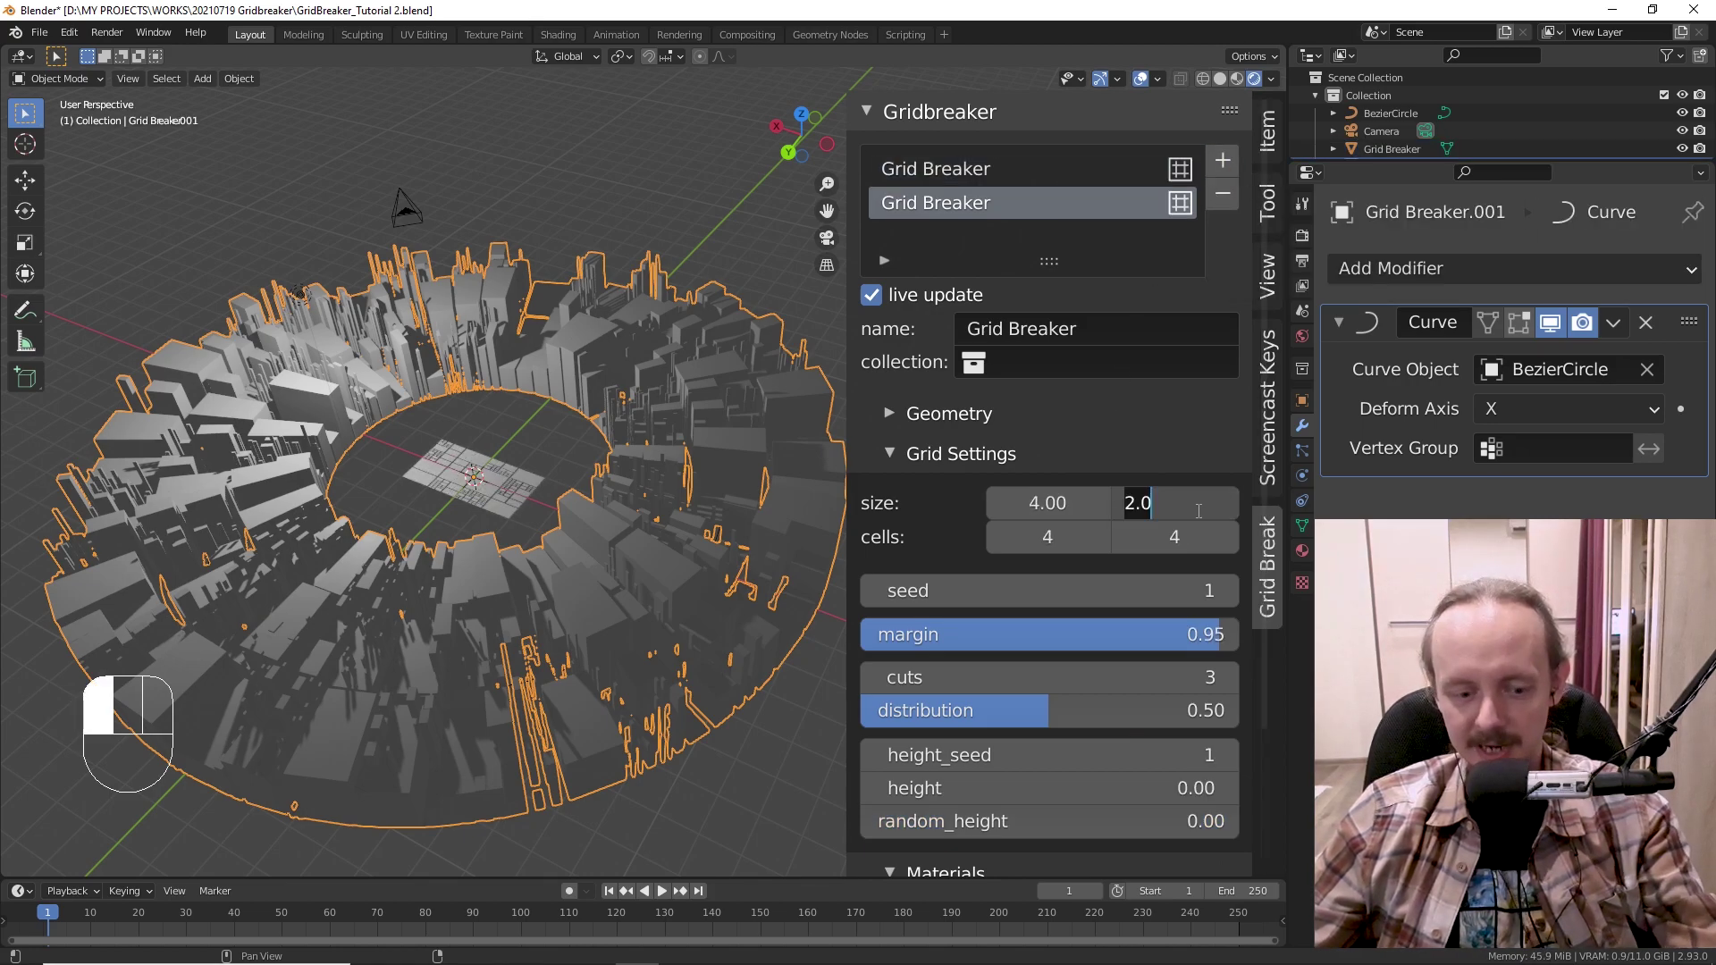
text(4)
key(Return)
- Select the small grid and then the ring as active object, and look up the Copy Attributes Menu add-on in the preferences
right_click(497, 452)
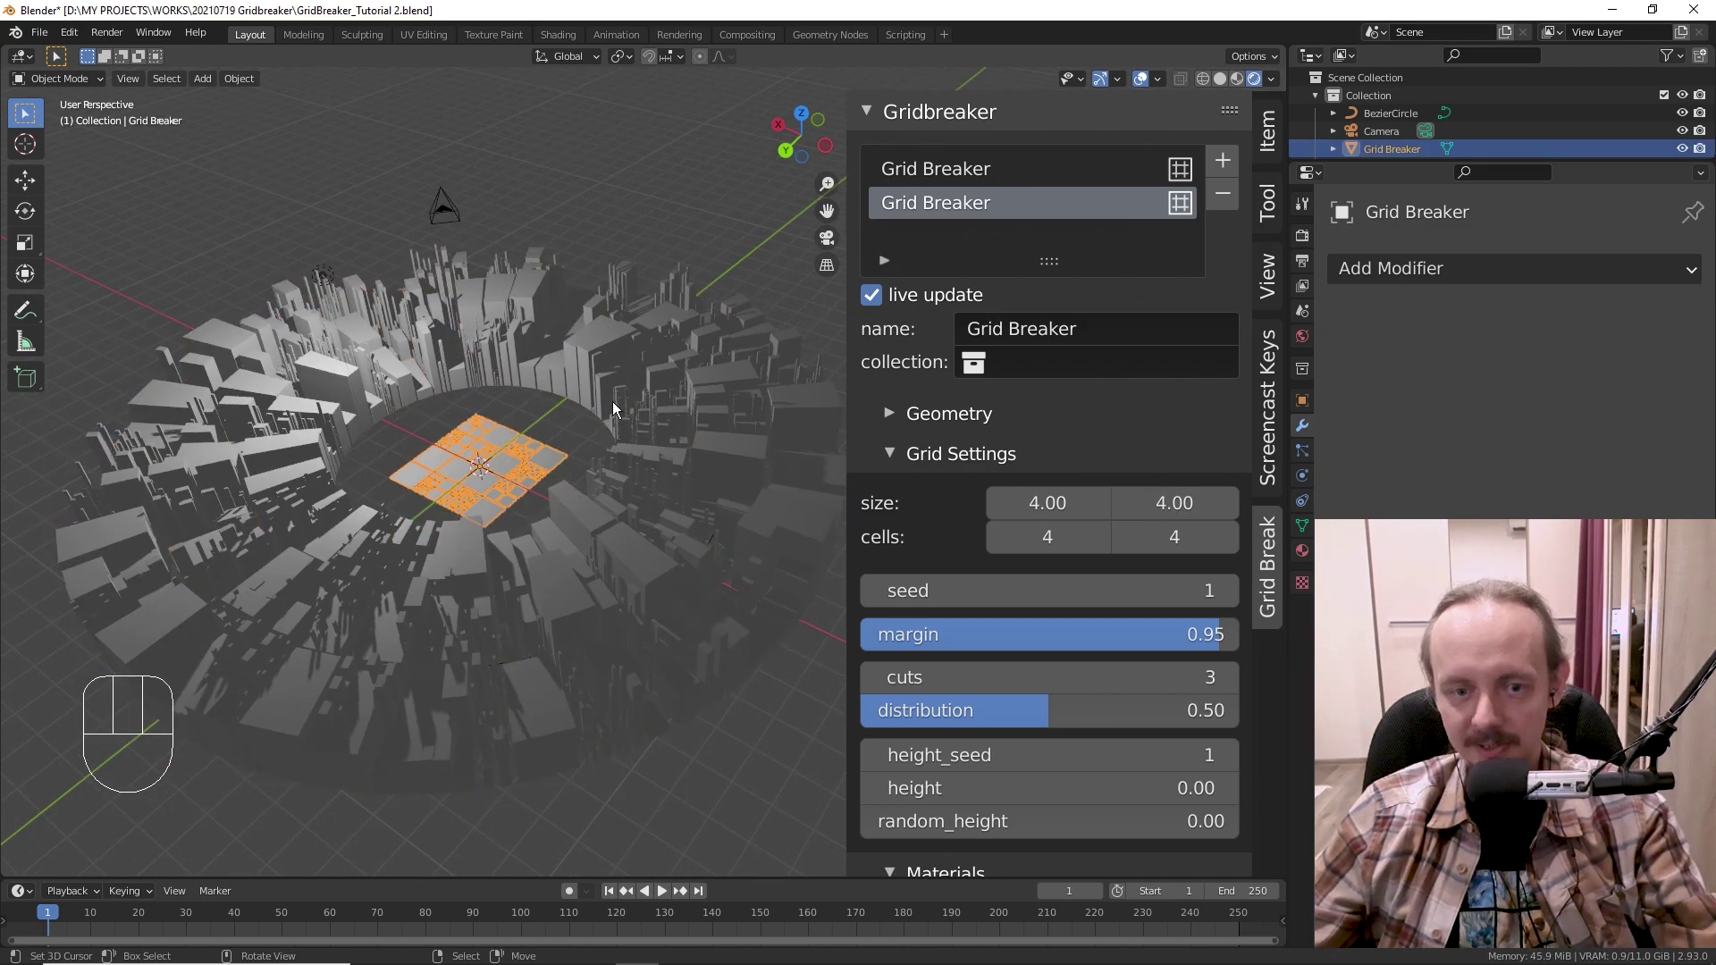
shift+right_click(609, 352)
click(69, 32)
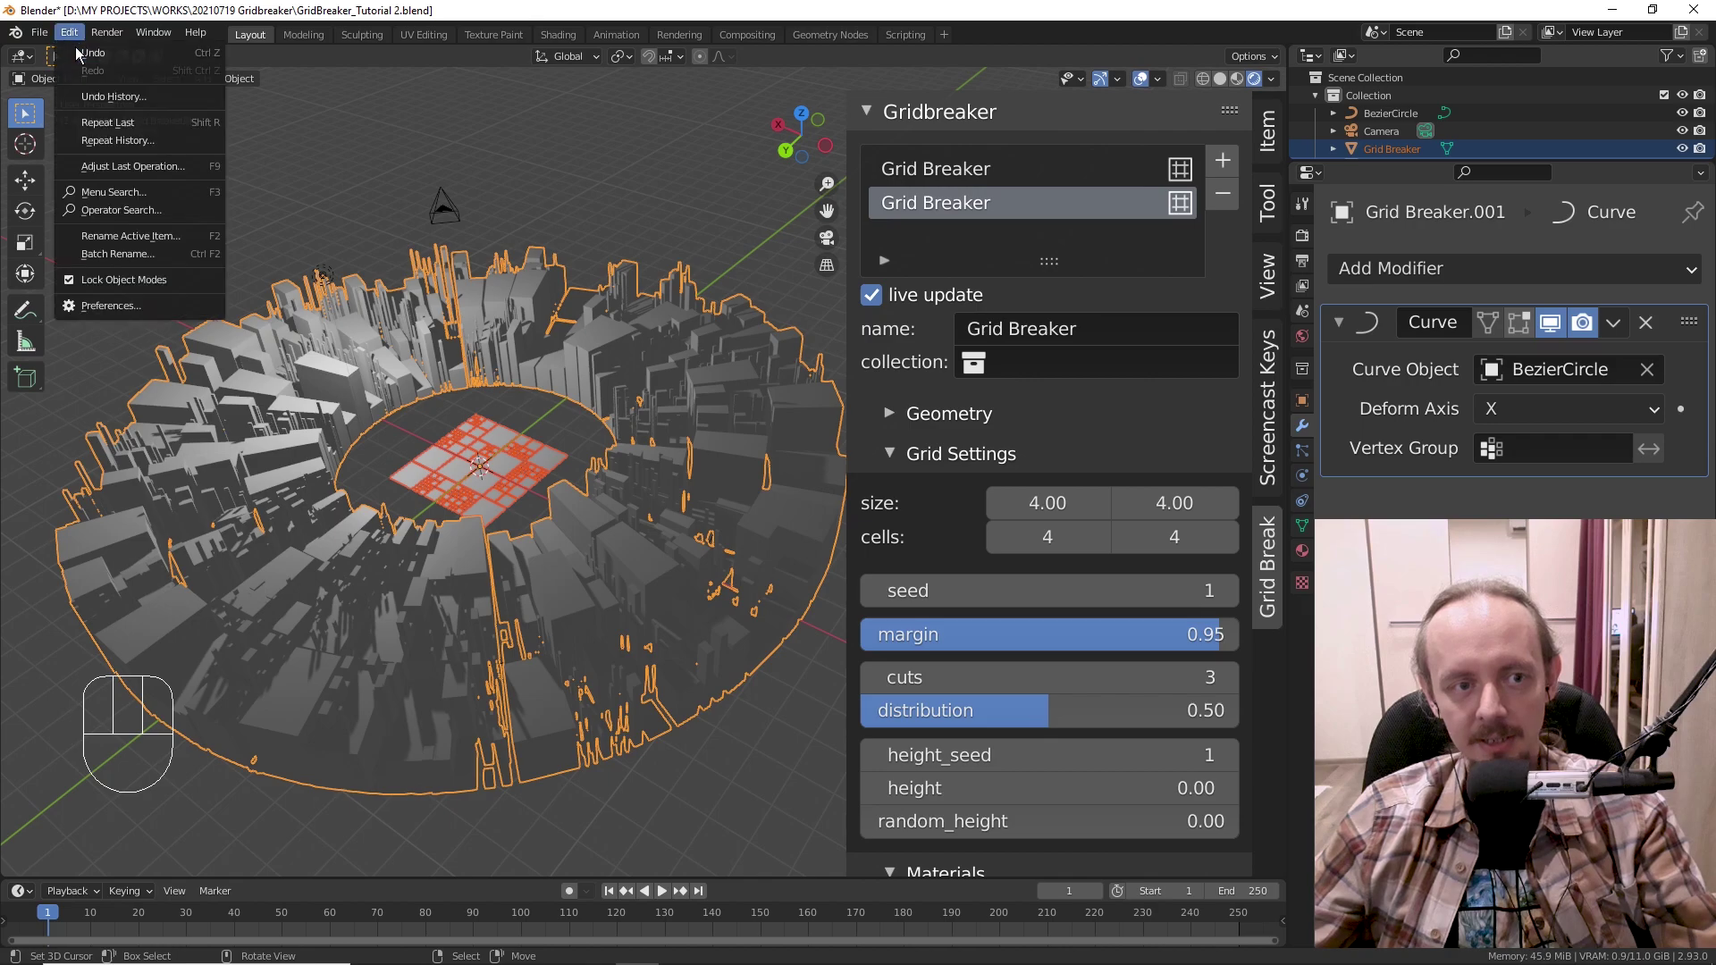
click(147, 318)
click(579, 117)
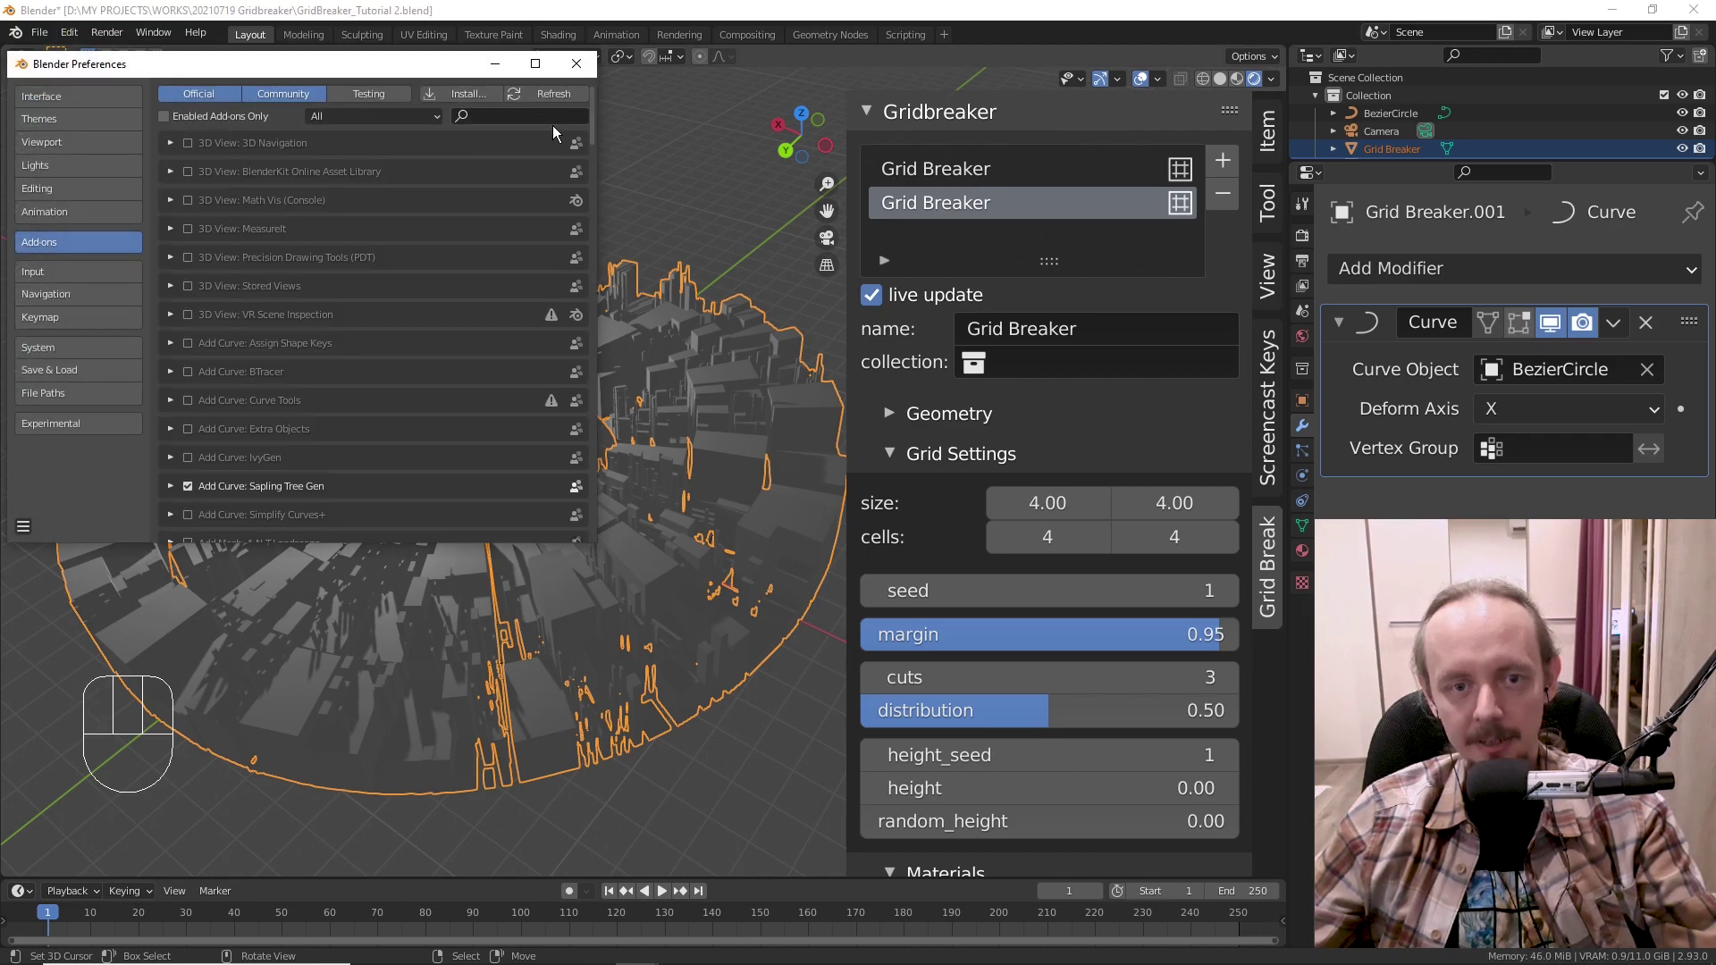
text(copy)
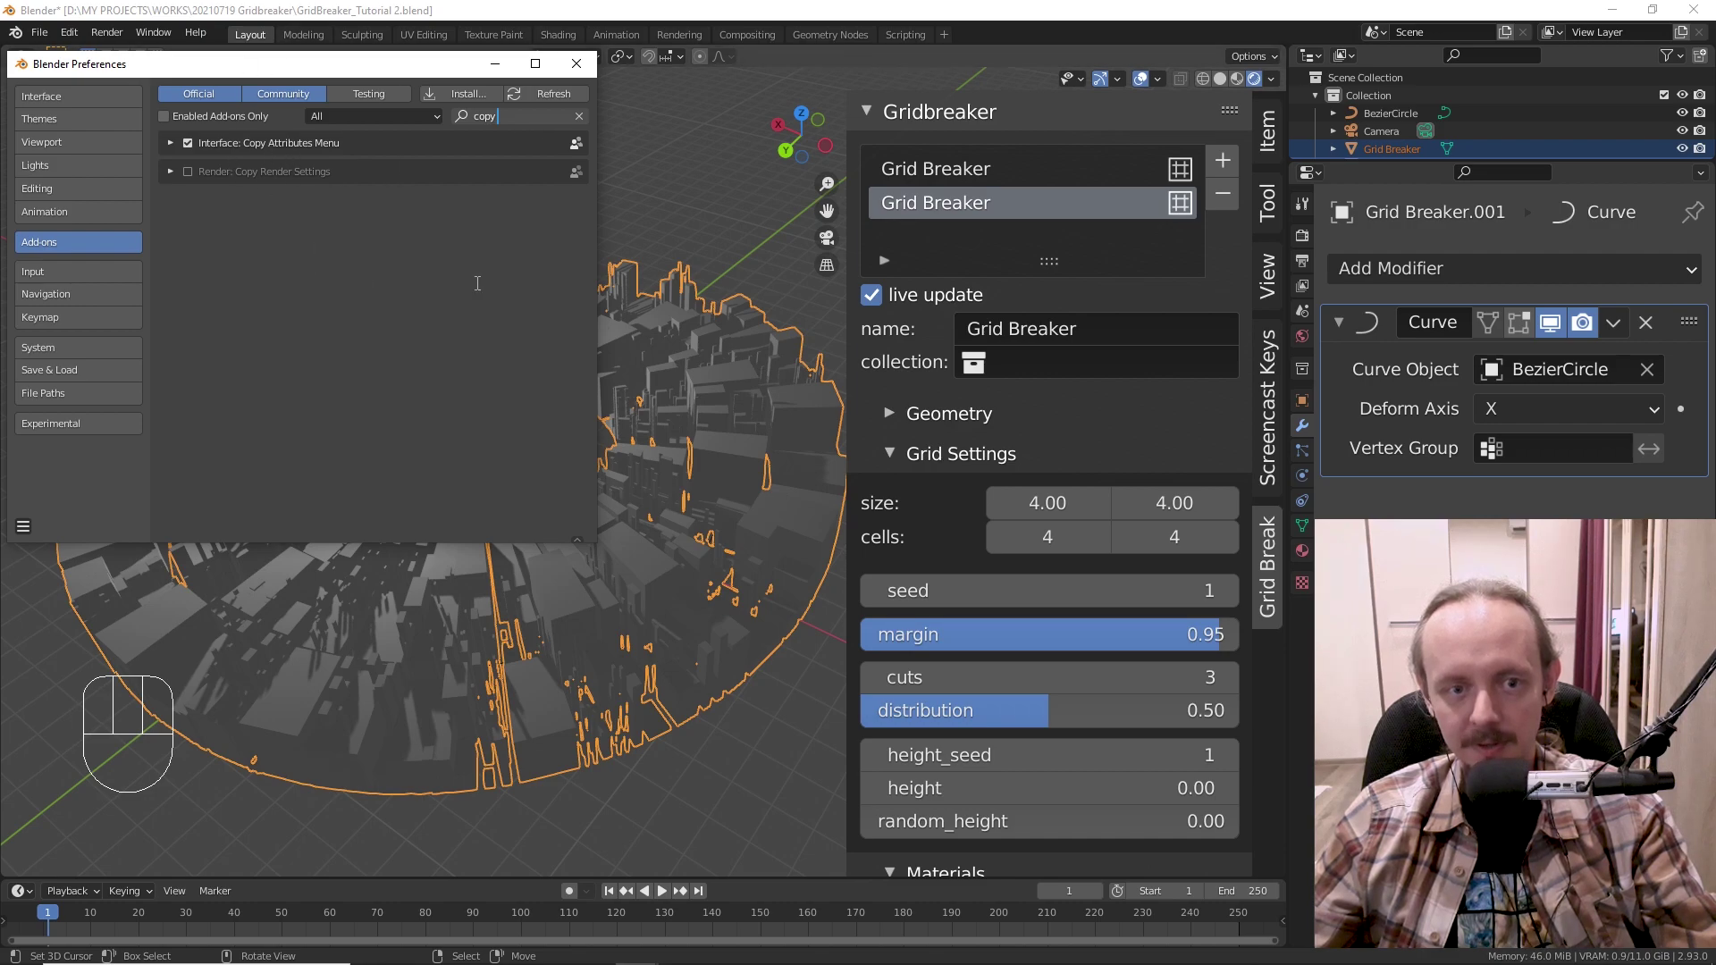
click(358, 276)
click(576, 64)
- Copy the active ring's modifiers to the small grid, enlarge the outliner area and select only the small grid
key(ctrl+c)
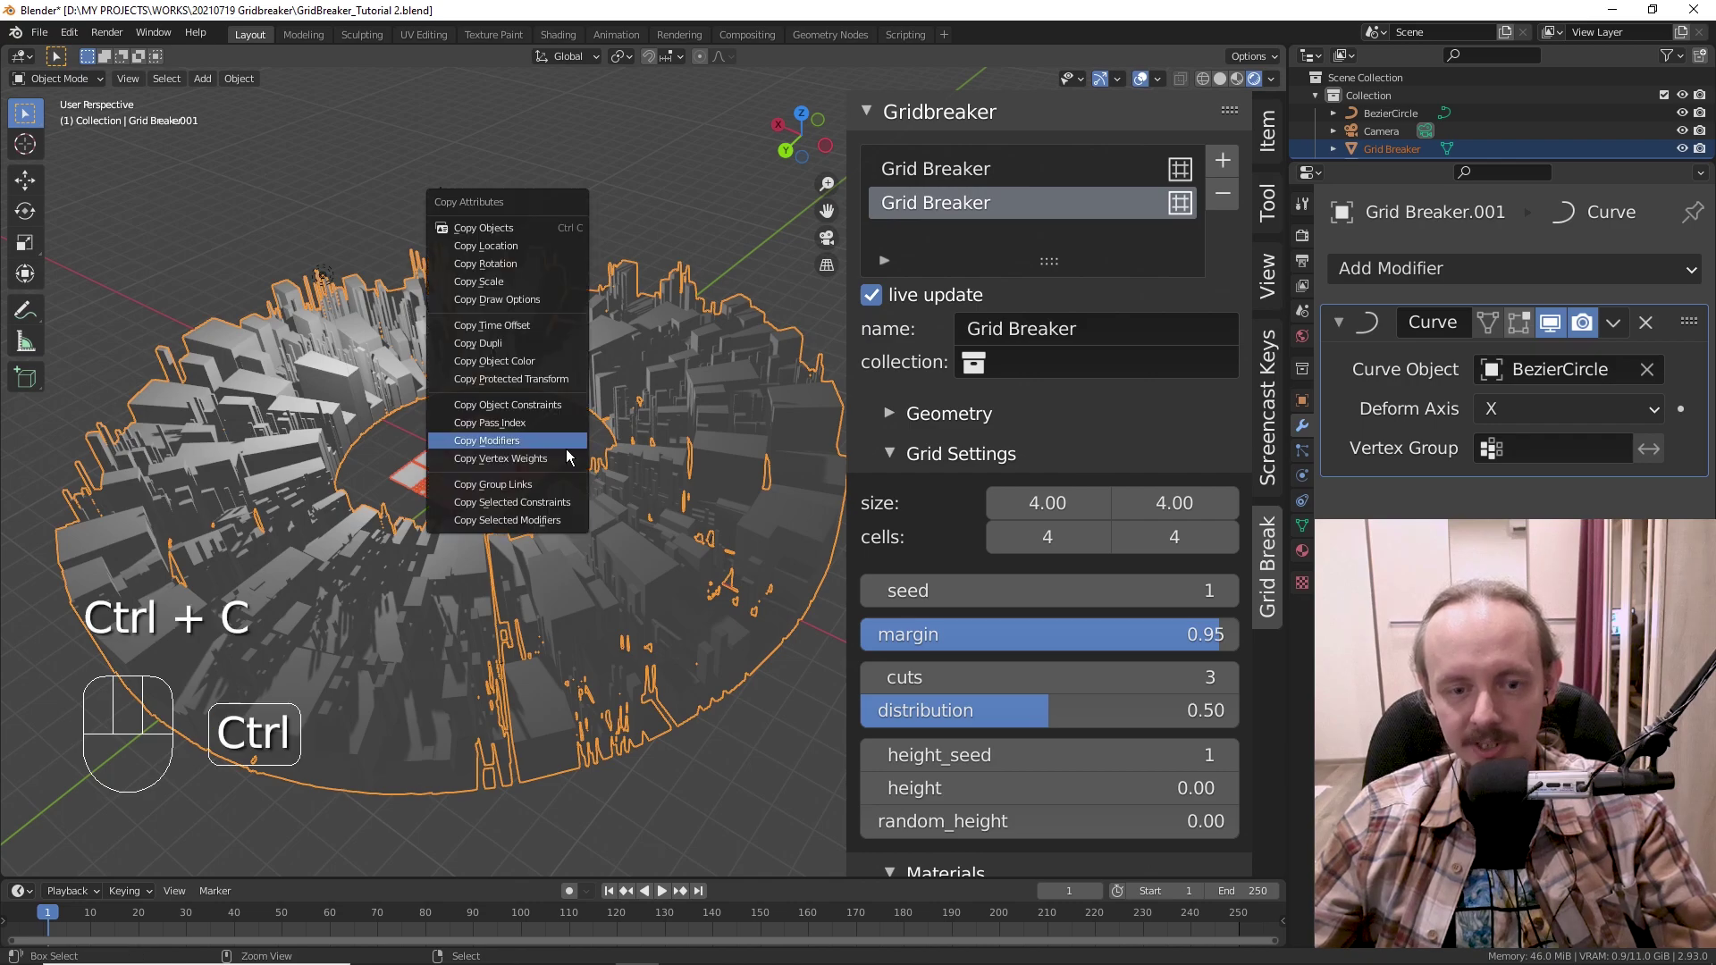
click(549, 453)
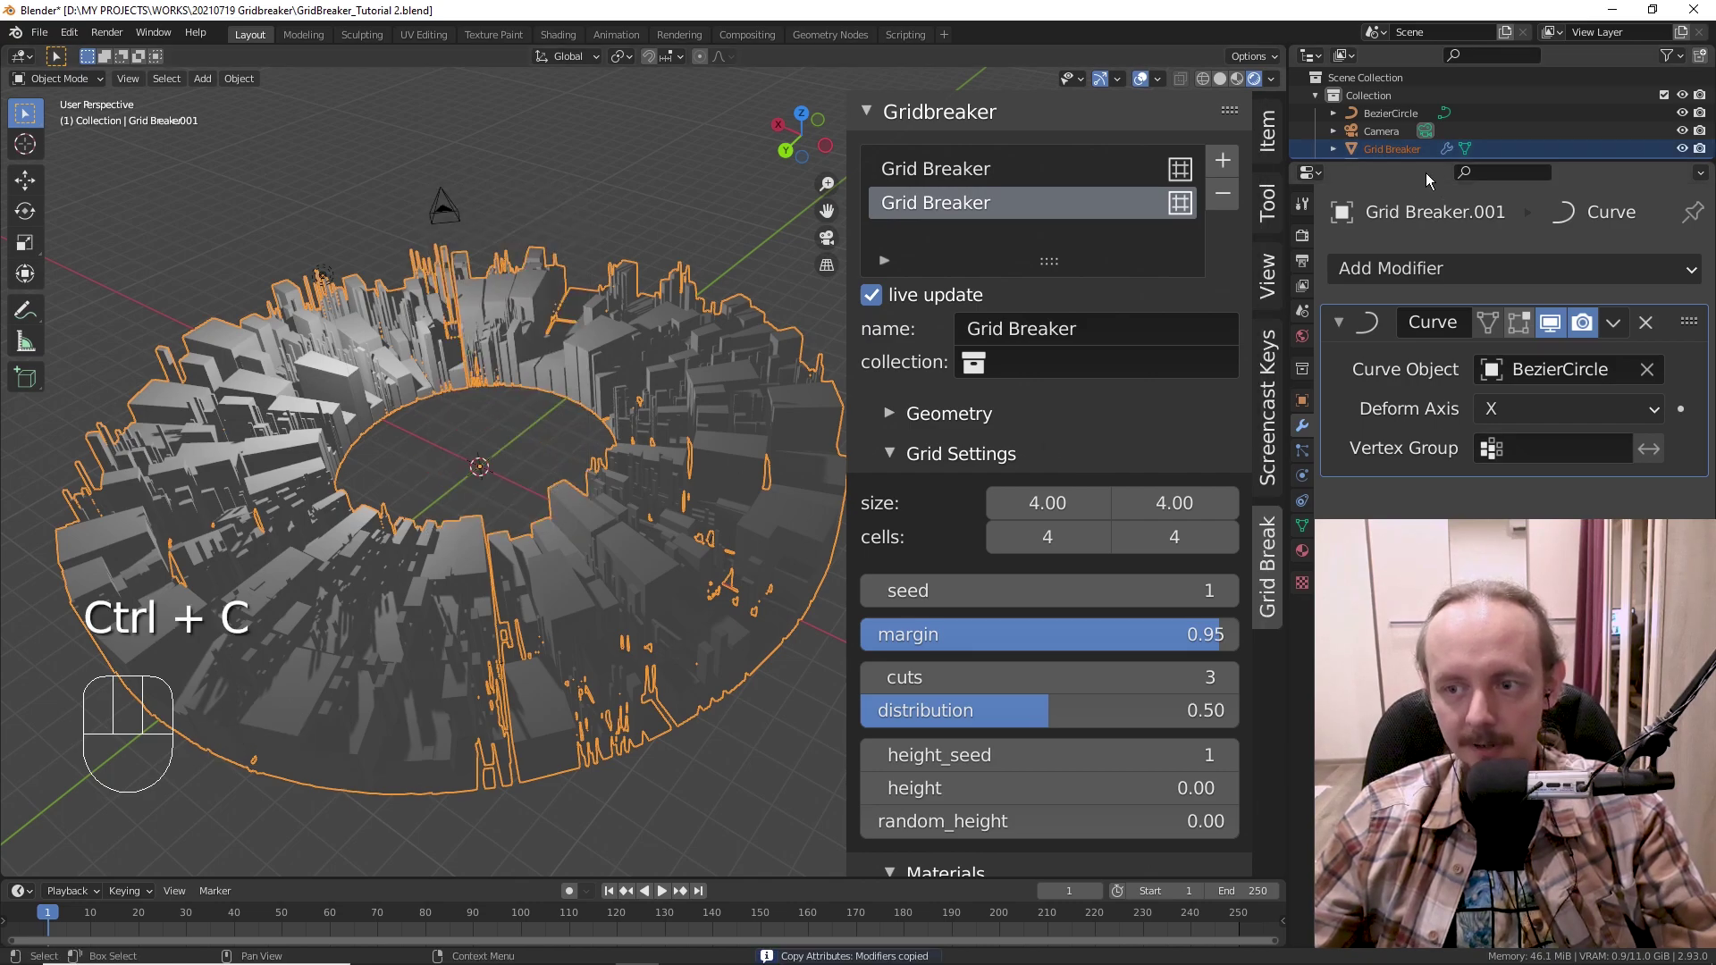
drag(1510, 161, 1510, 291)
click(610, 386)
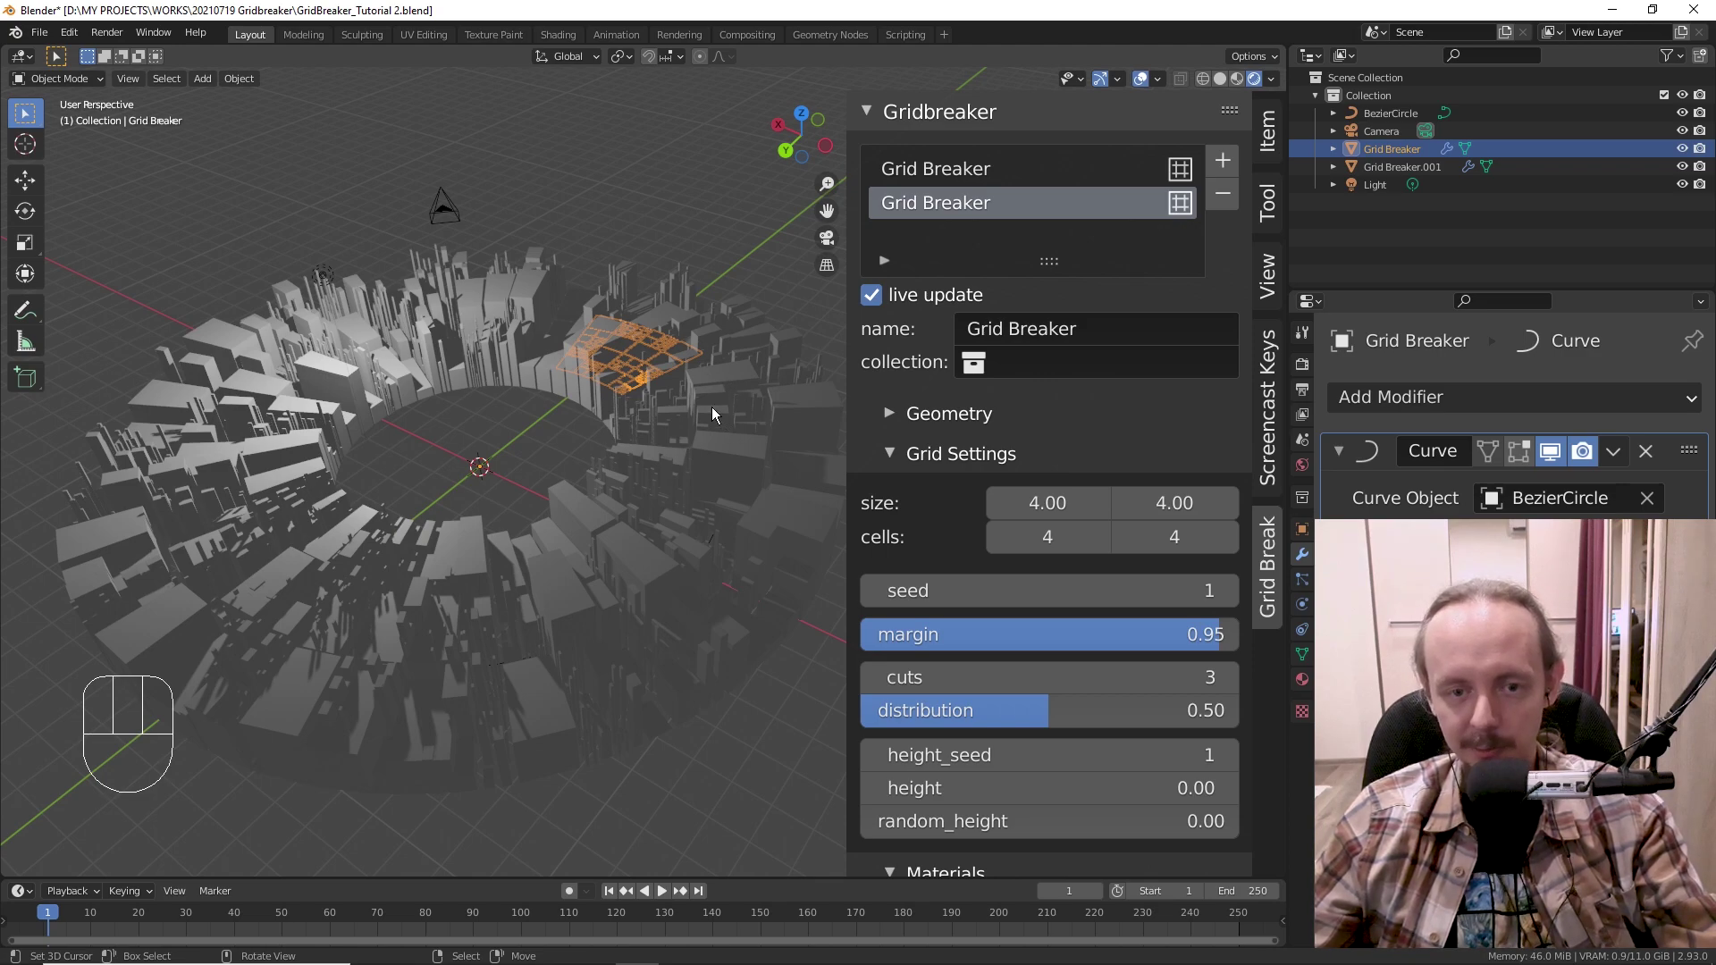
- Move the small grid inward from the outer ring and set its height to 3.93 and first size value to 16.90
key(g)
click(795, 338)
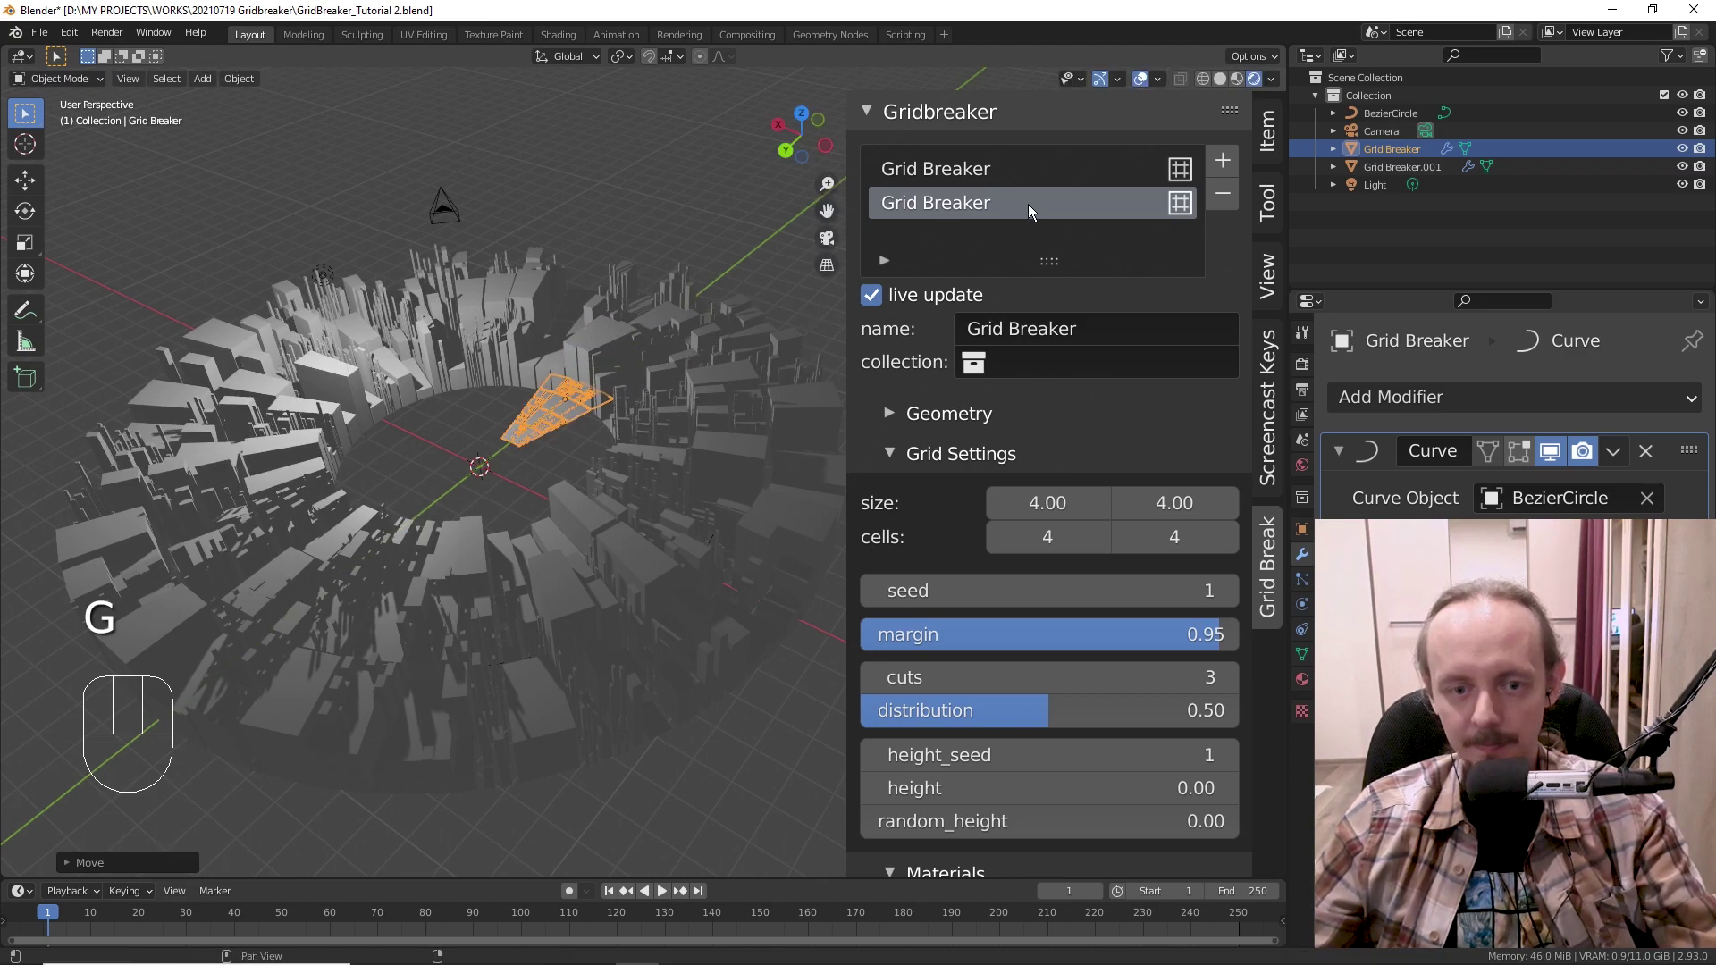
mouse_move(954, 786)
mouse_down()
mouse_move(1036, 787)
mouse_move(954, 752)
mouse_up()
drag(1047, 502, 1166, 502)
- Add an Array modifier to the inner grid, place it before the Curve modifier and set its count to 3
click(1513, 396)
click(1063, 486)
drag(1685, 625, 1685, 450)
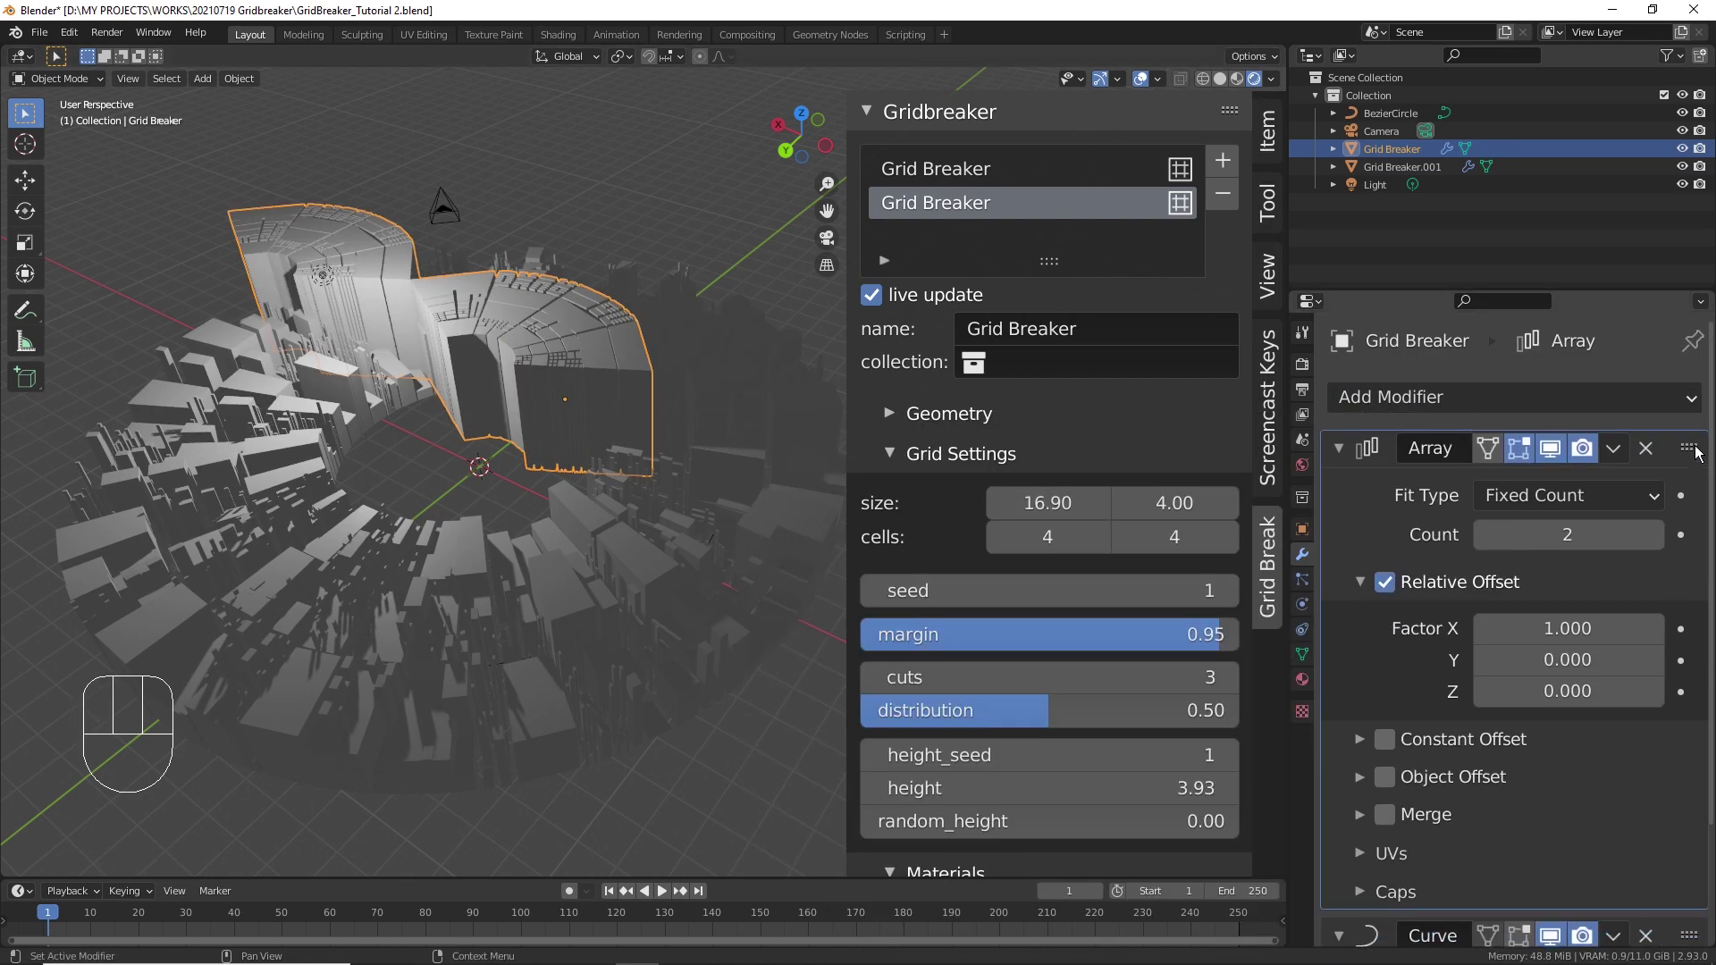
click(1653, 537)
scroll(604, 418, up, 2)
middle_drag(604, 416, 579, 458)
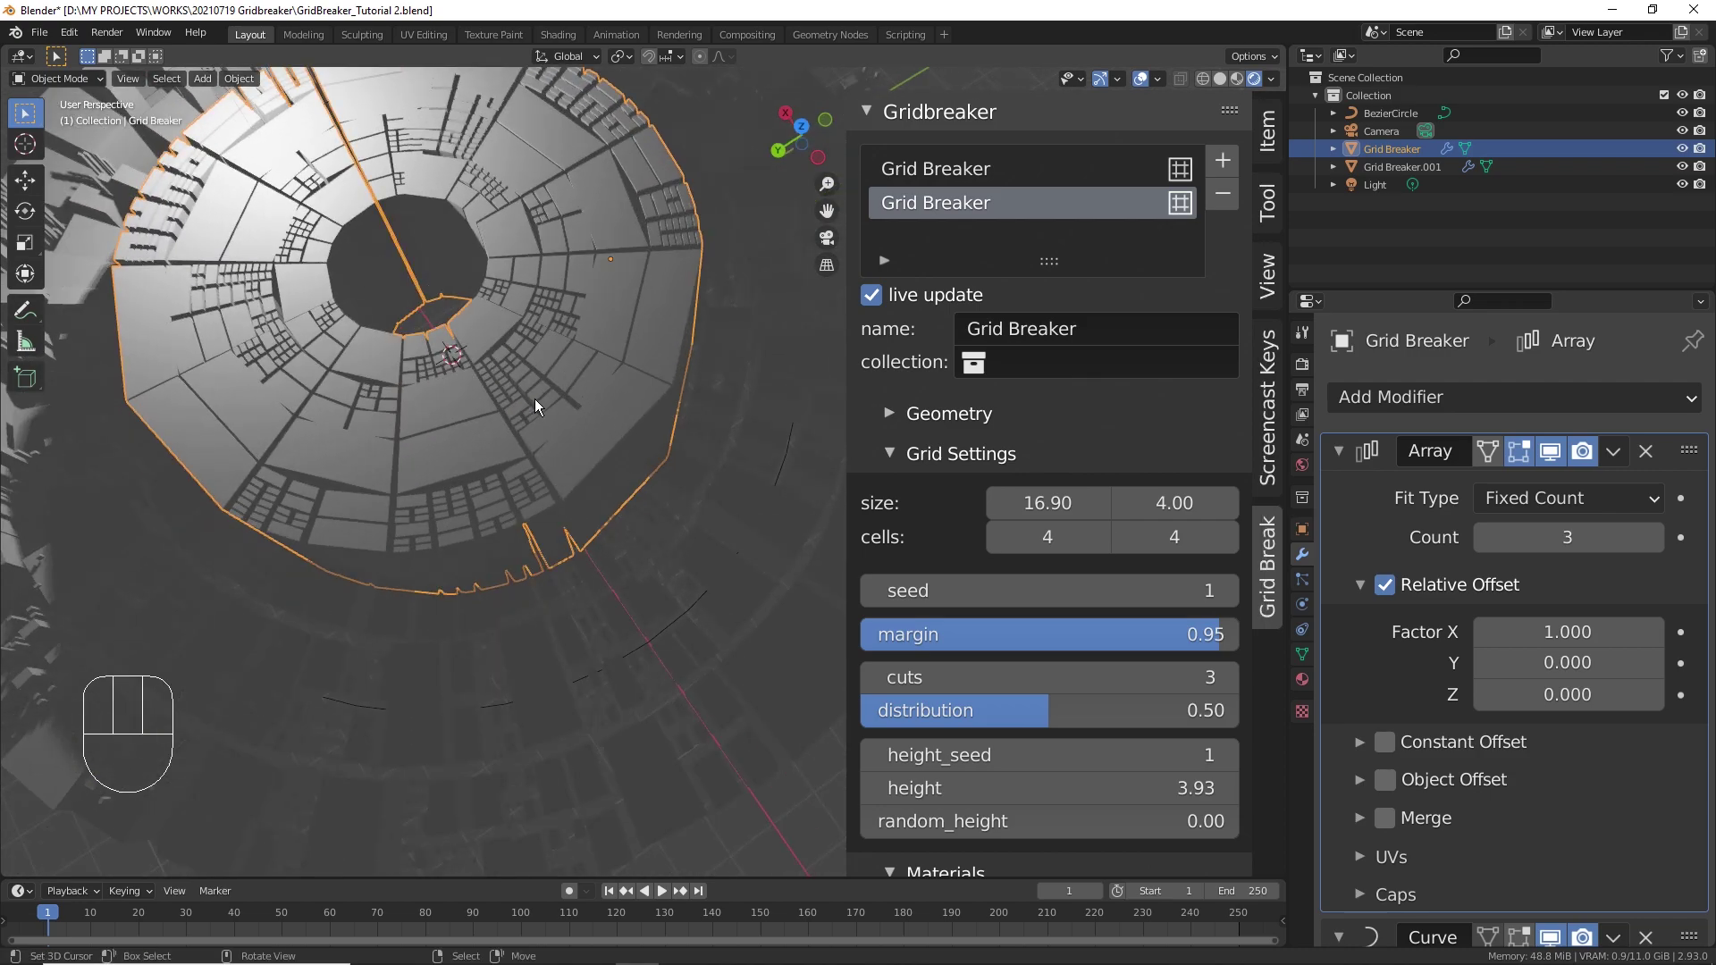
- Collapse the inner grid's Array and Curve modifiers and turn off their viewport display
click(1337, 450)
click(1338, 497)
click(1408, 397)
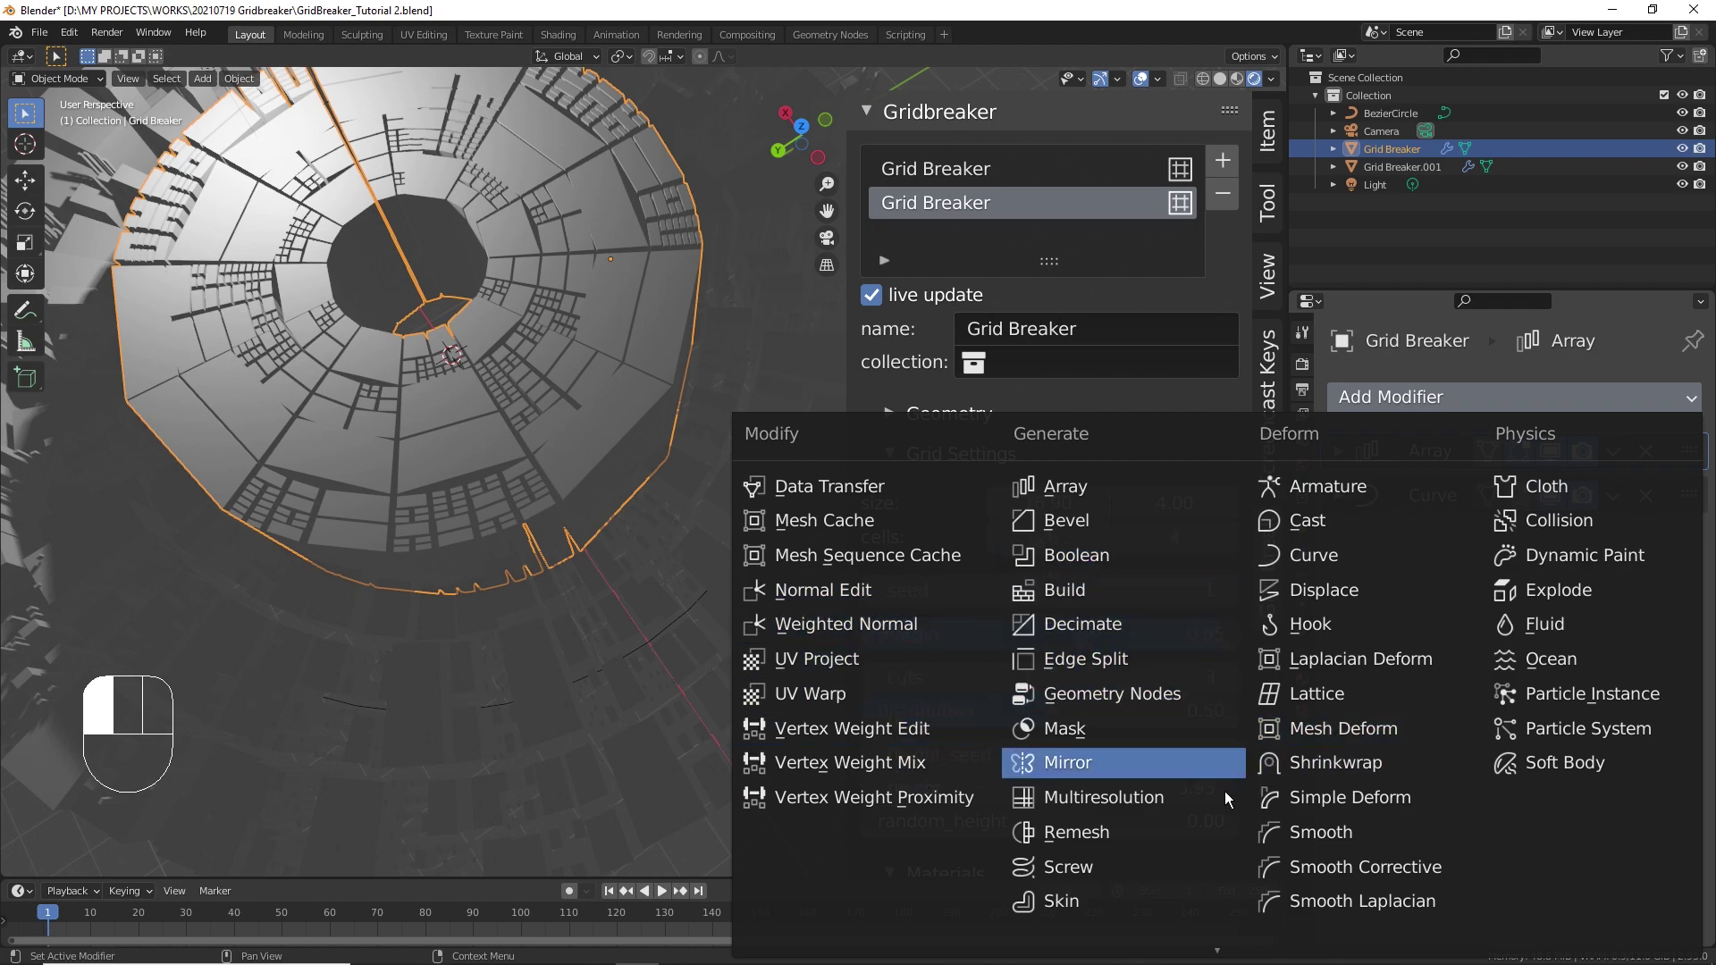
drag(1558, 455, 1564, 518)
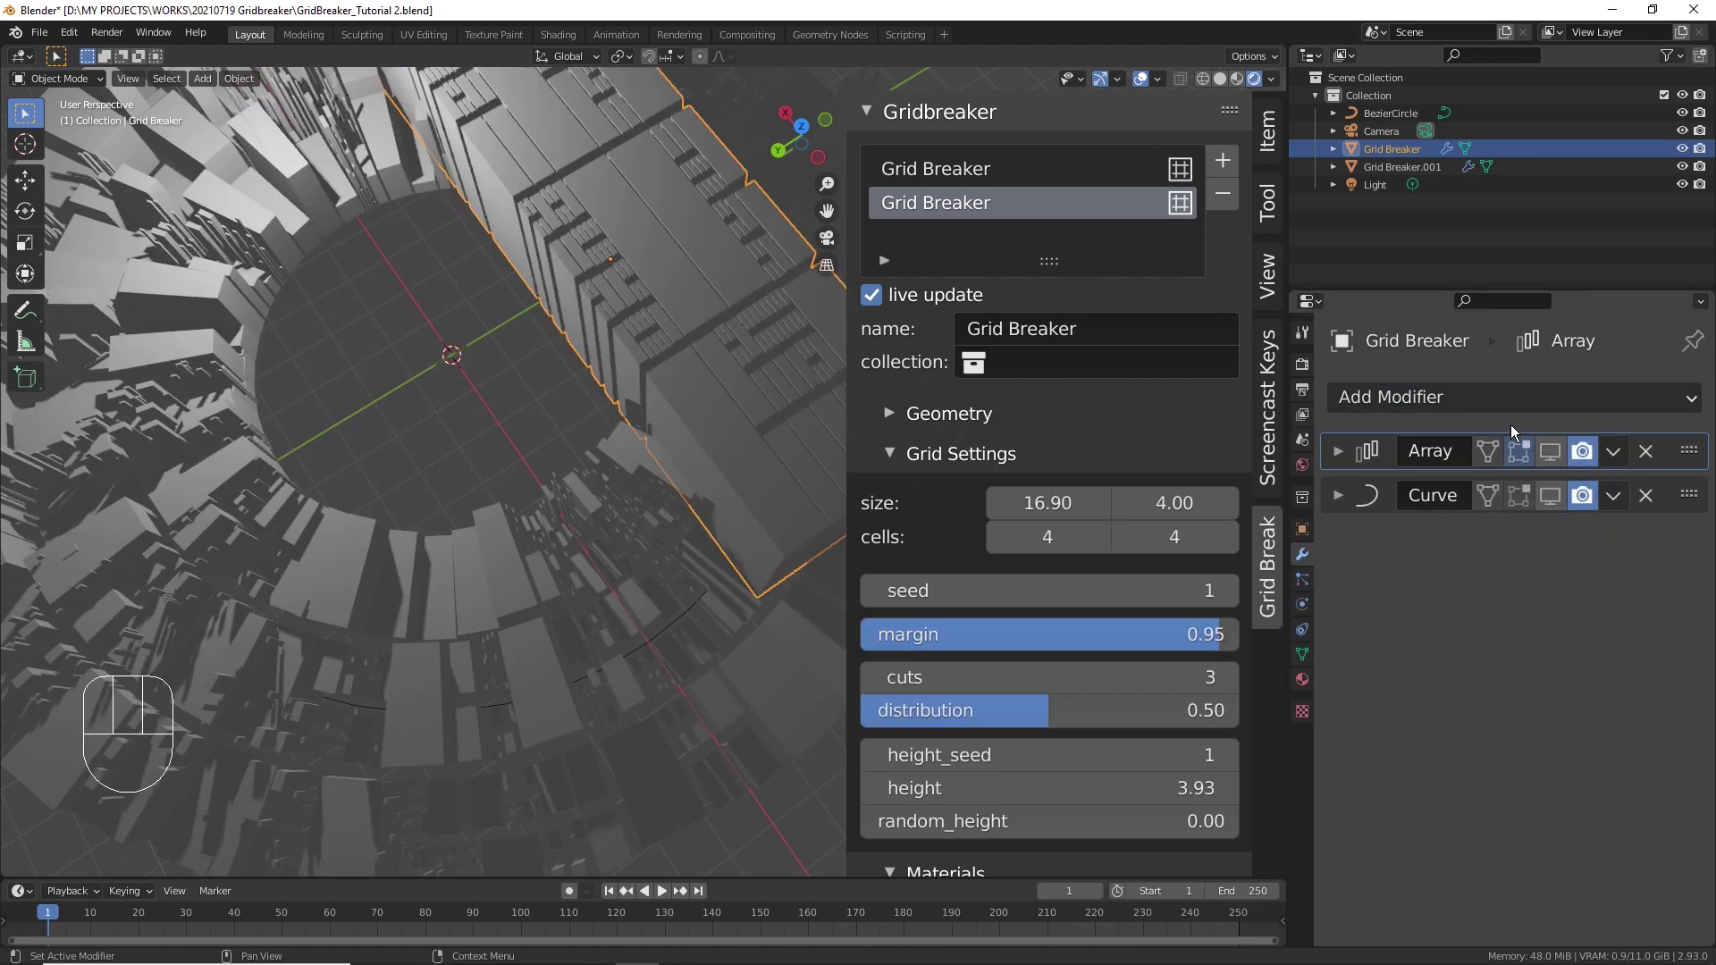
- Add a Subdivision Surface modifier to the inner grid, place it first in the stack and set it to Simple
click(1490, 399)
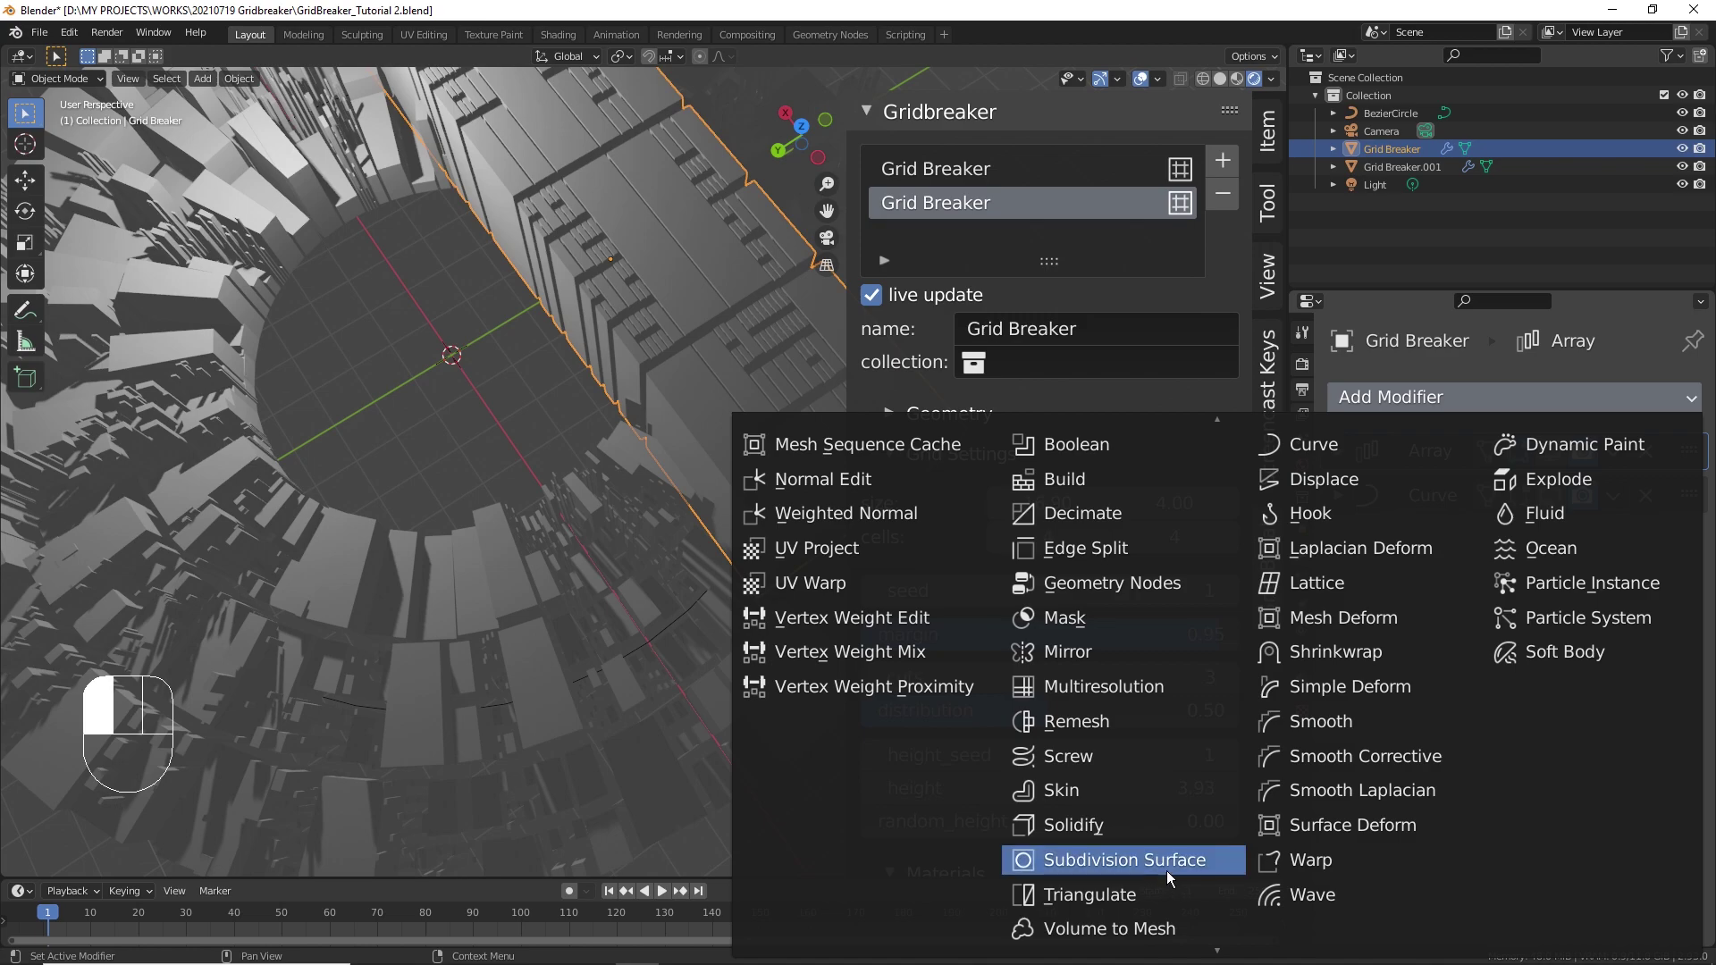
click(1166, 867)
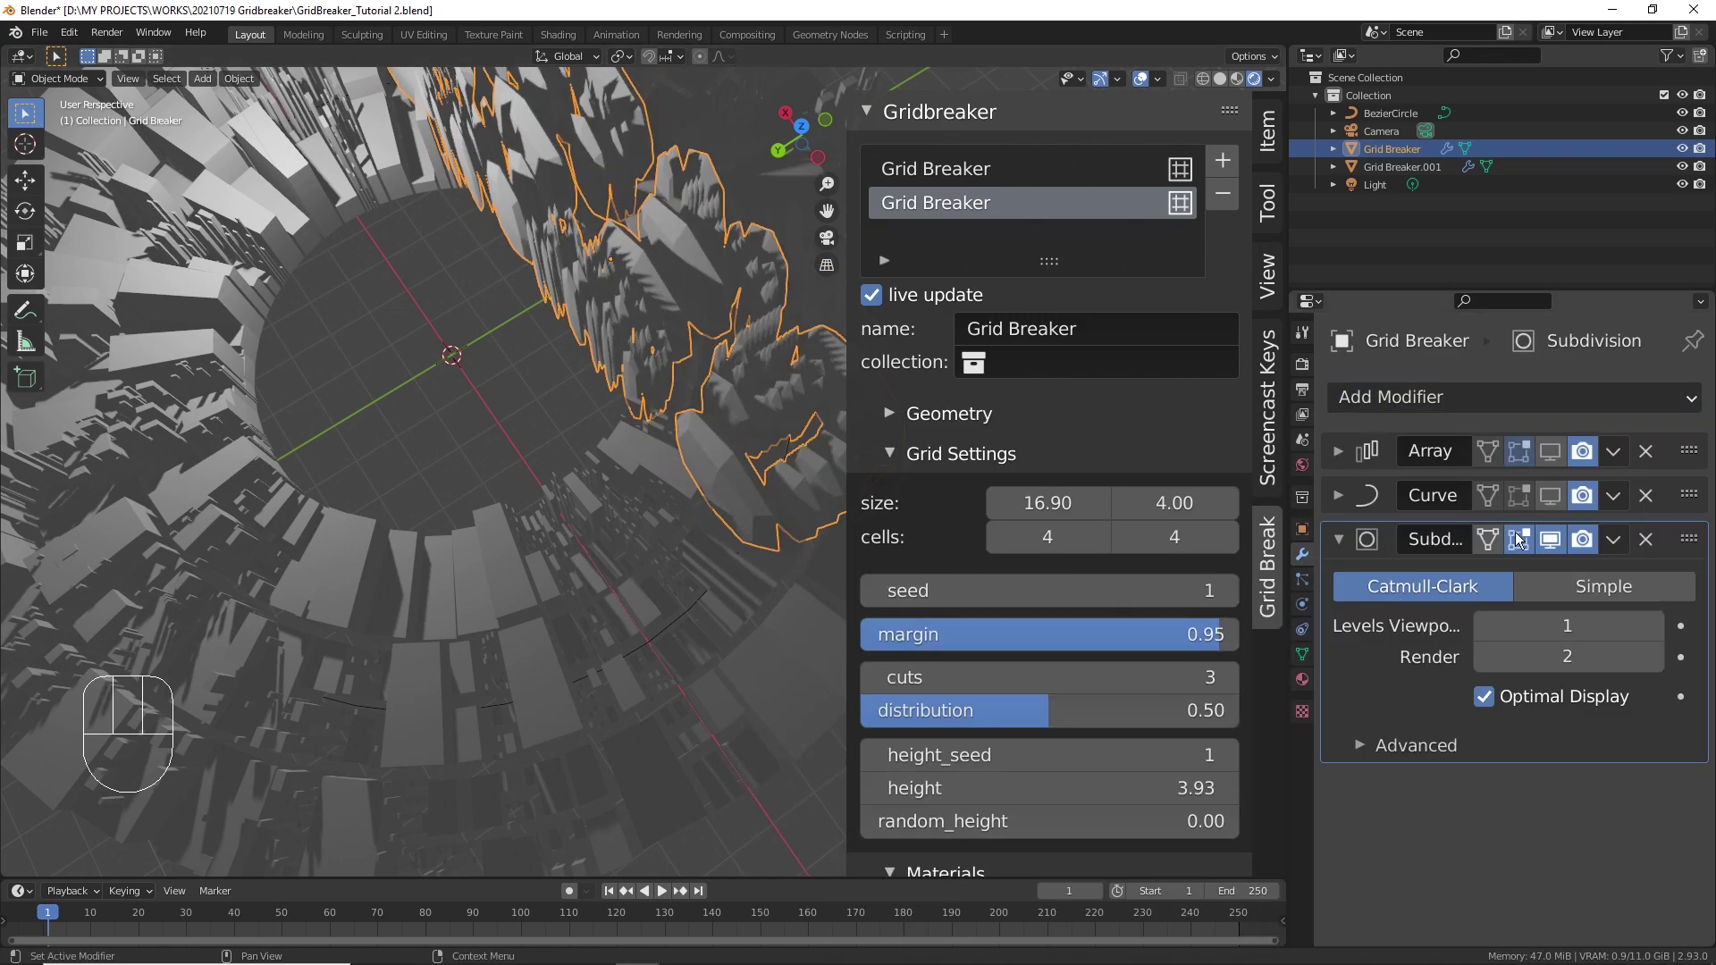
drag(1689, 539, 1687, 451)
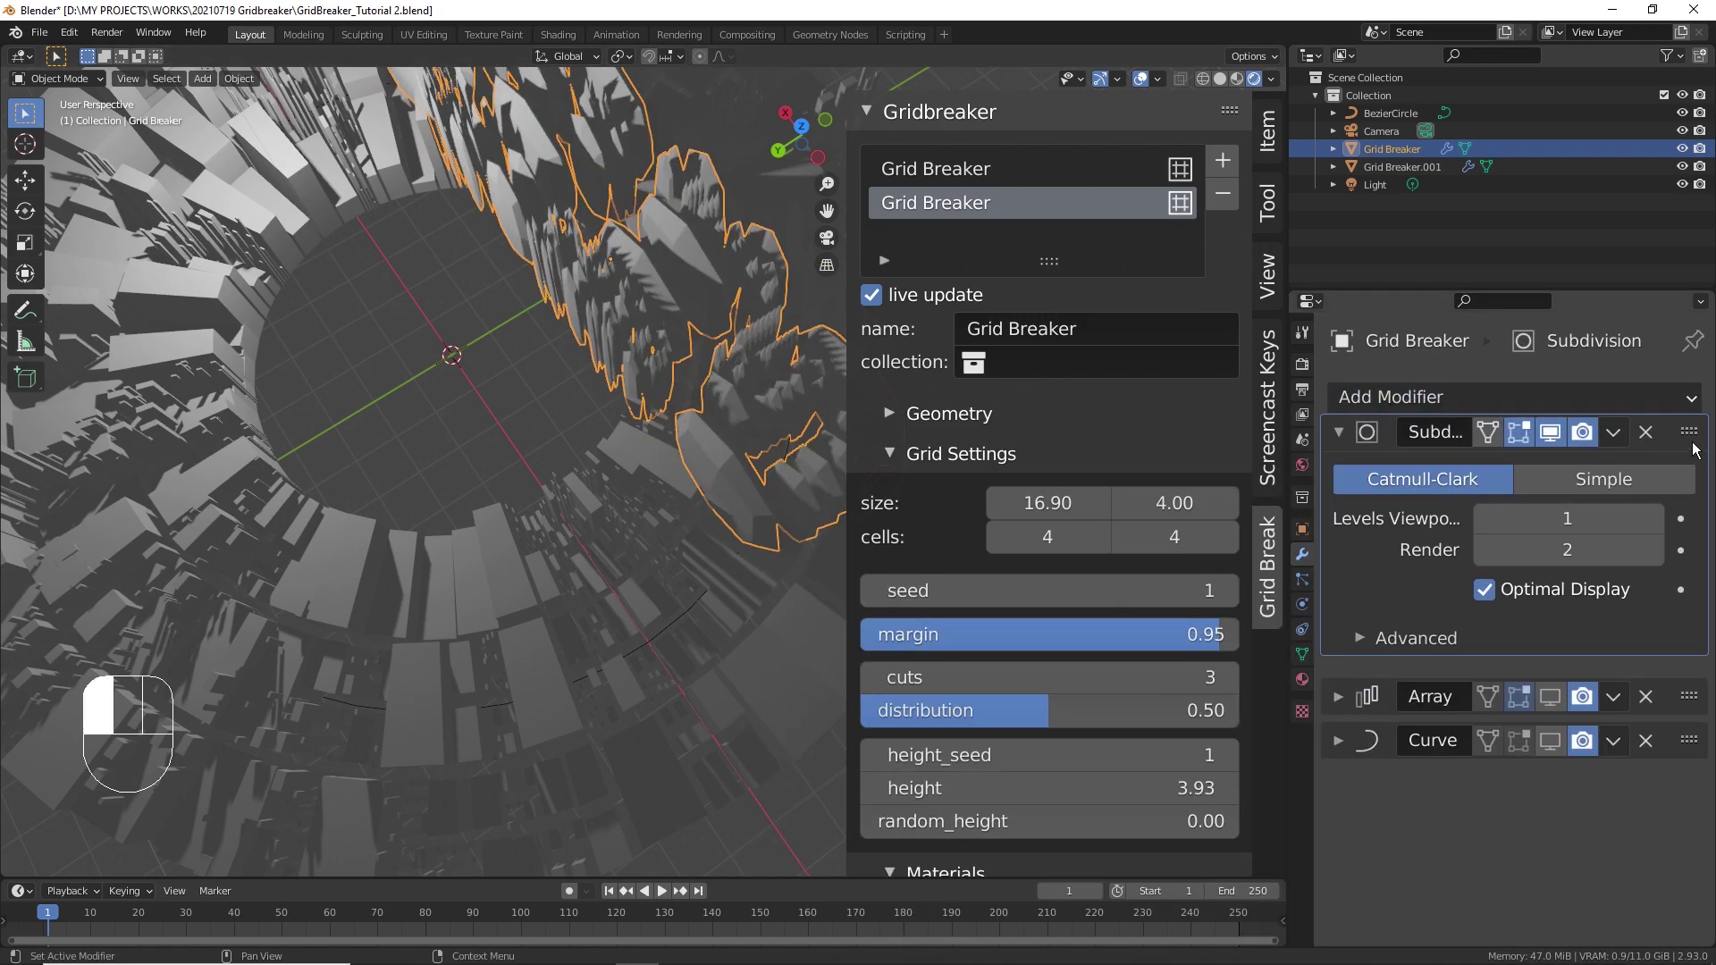
click(1610, 503)
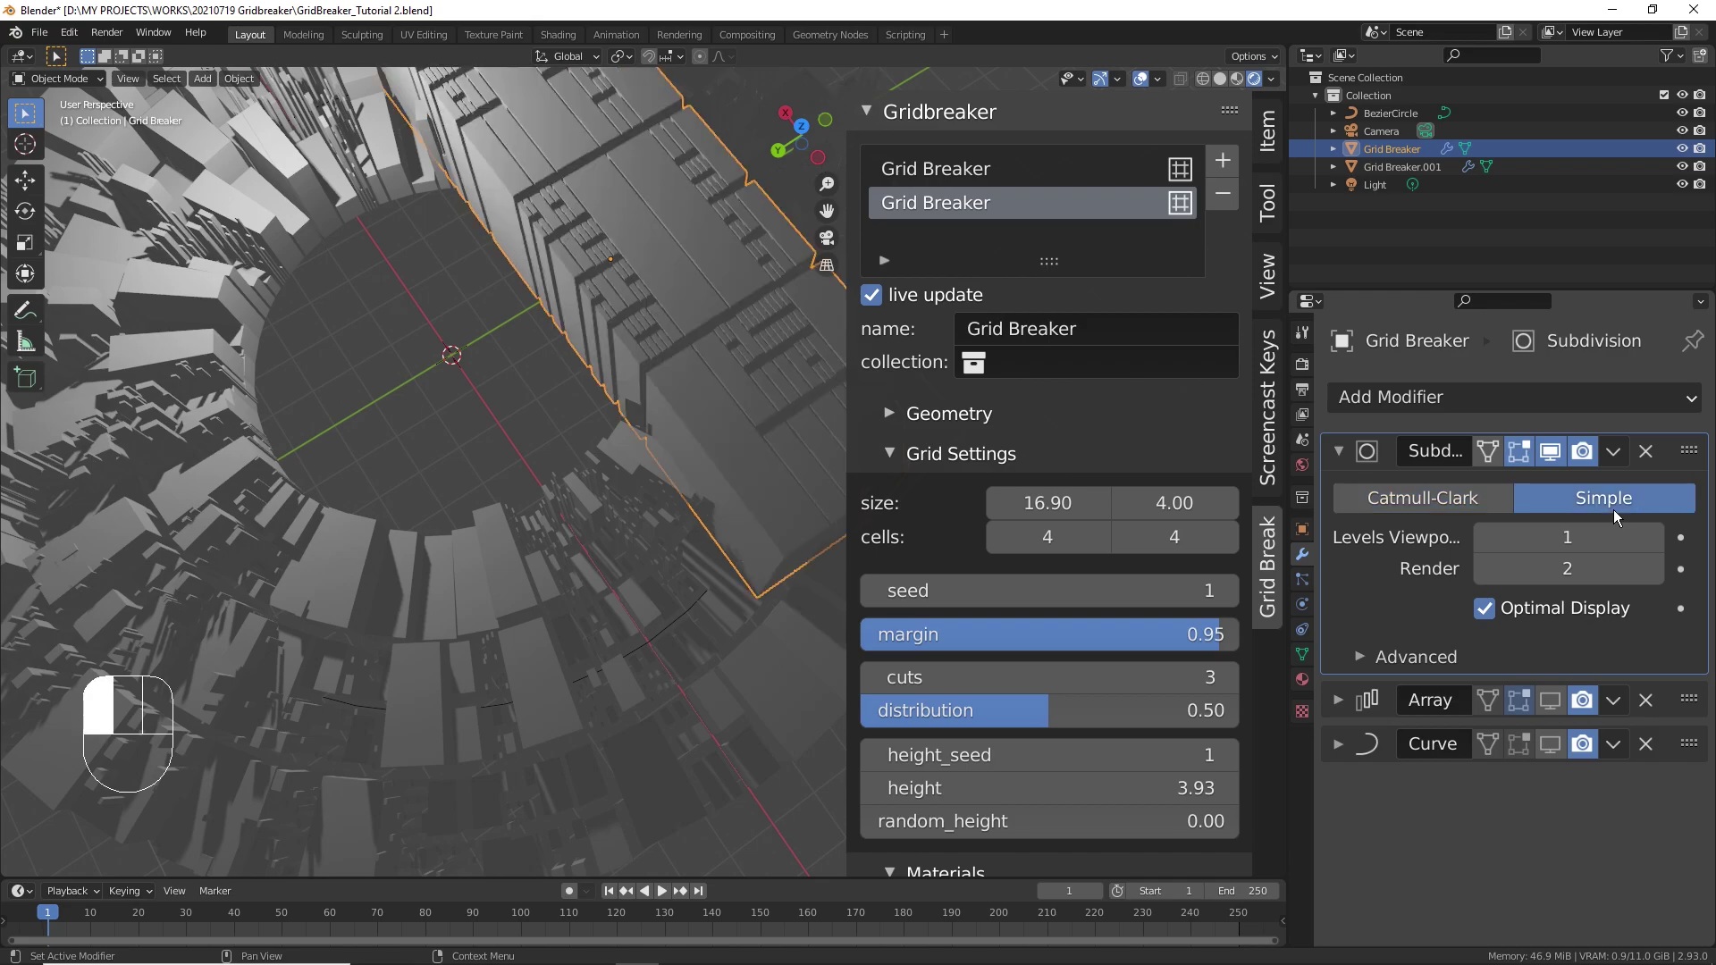
- In wireframe shading, disable Optimal Display on the Subdivision modifier and set its viewport level to 2
click(1204, 79)
scroll(610, 329, up, 3)
shift+middle_drag(611, 330, 515, 514)
click(1492, 612)
shift+middle_drag(749, 292, 632, 498)
key(ctrl+2)
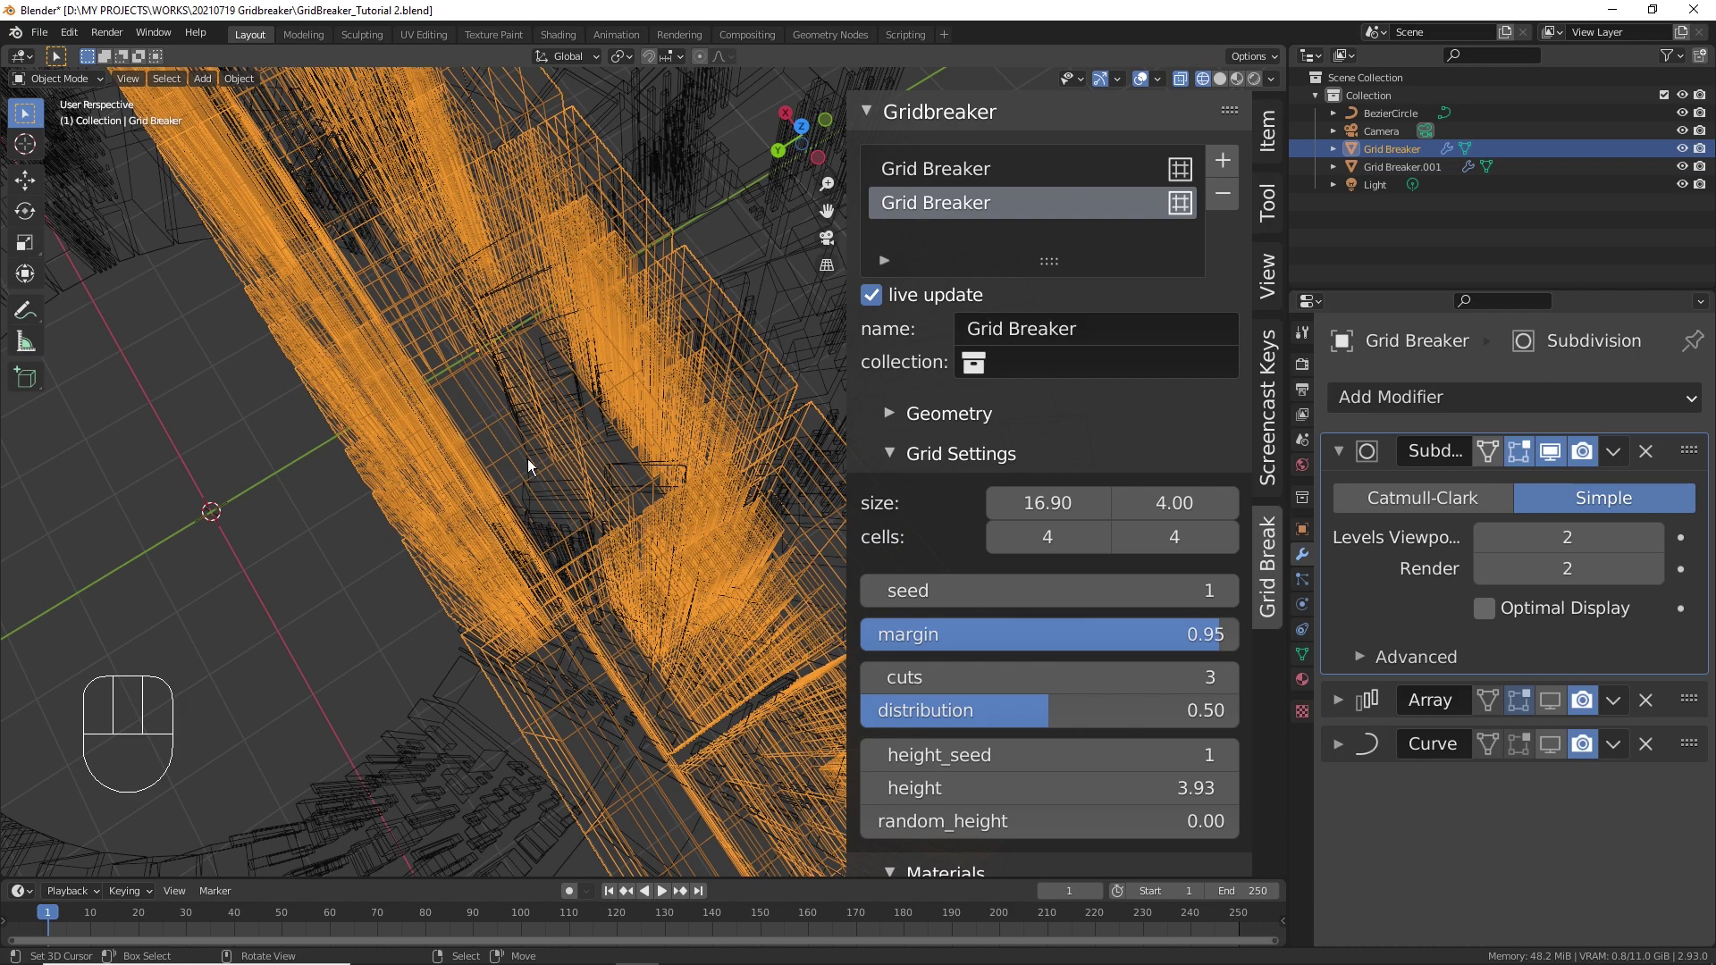
- Turn off X-ray, switch to solid shading and re-enable the viewport display of the Array and Curve modifiers
scroll(535, 467, down, 3)
click(1182, 80)
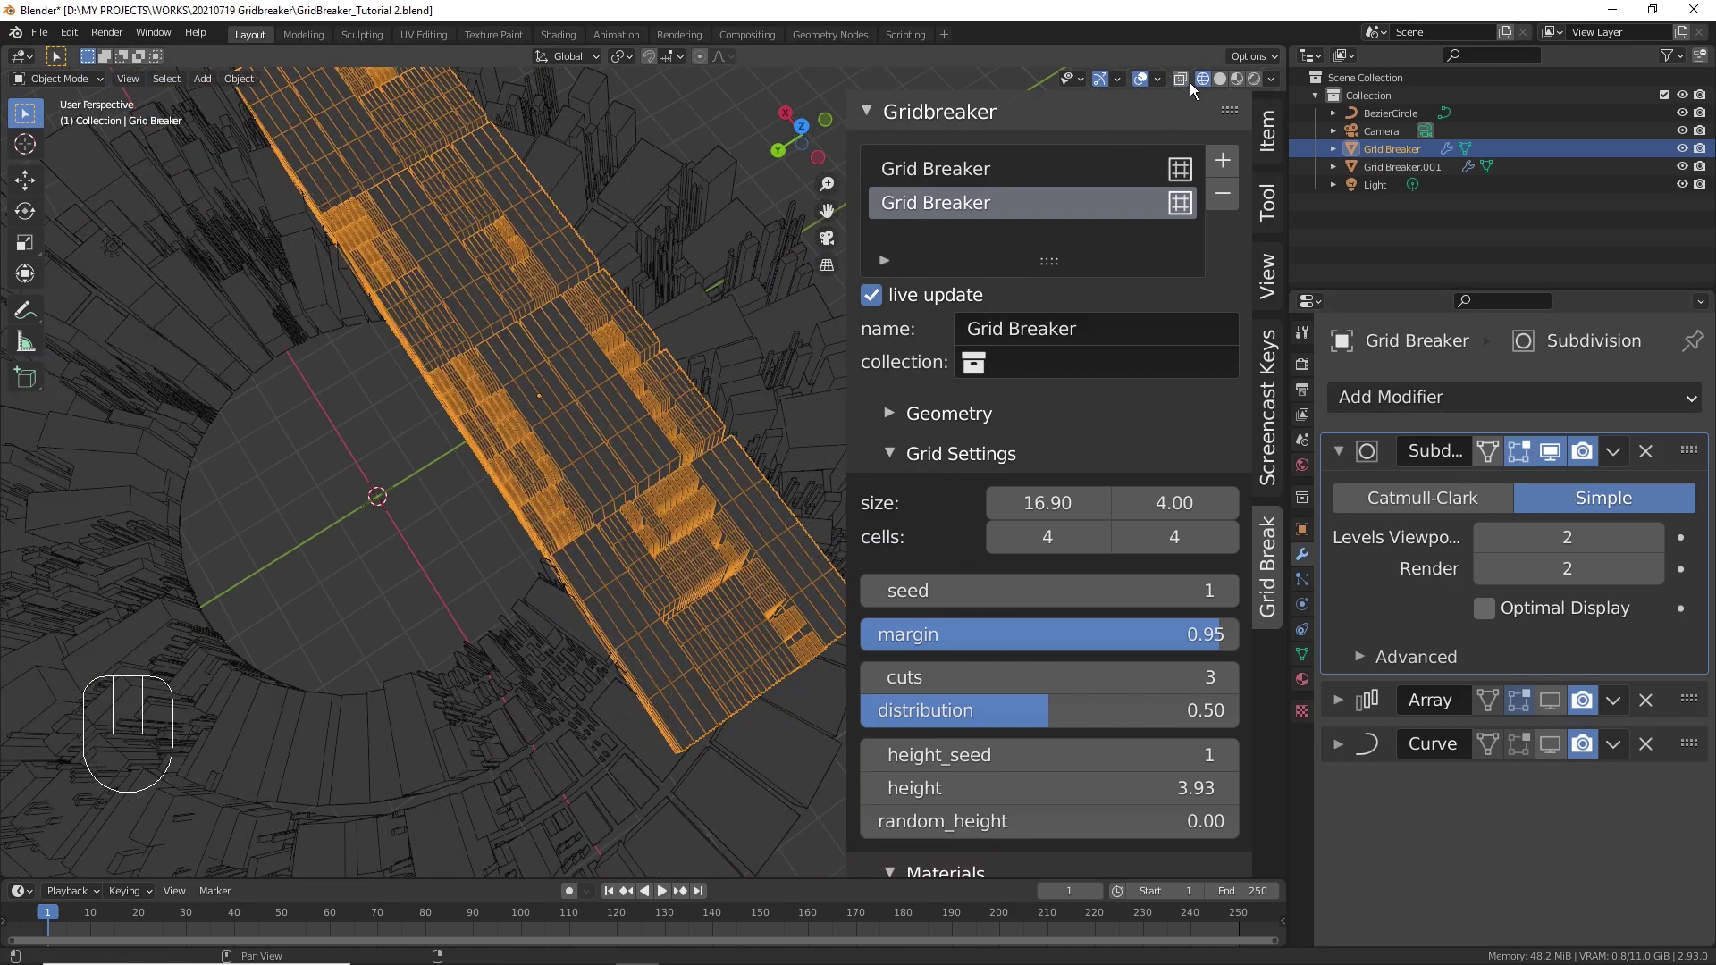
click(1221, 82)
middle_drag(574, 506, 620, 404)
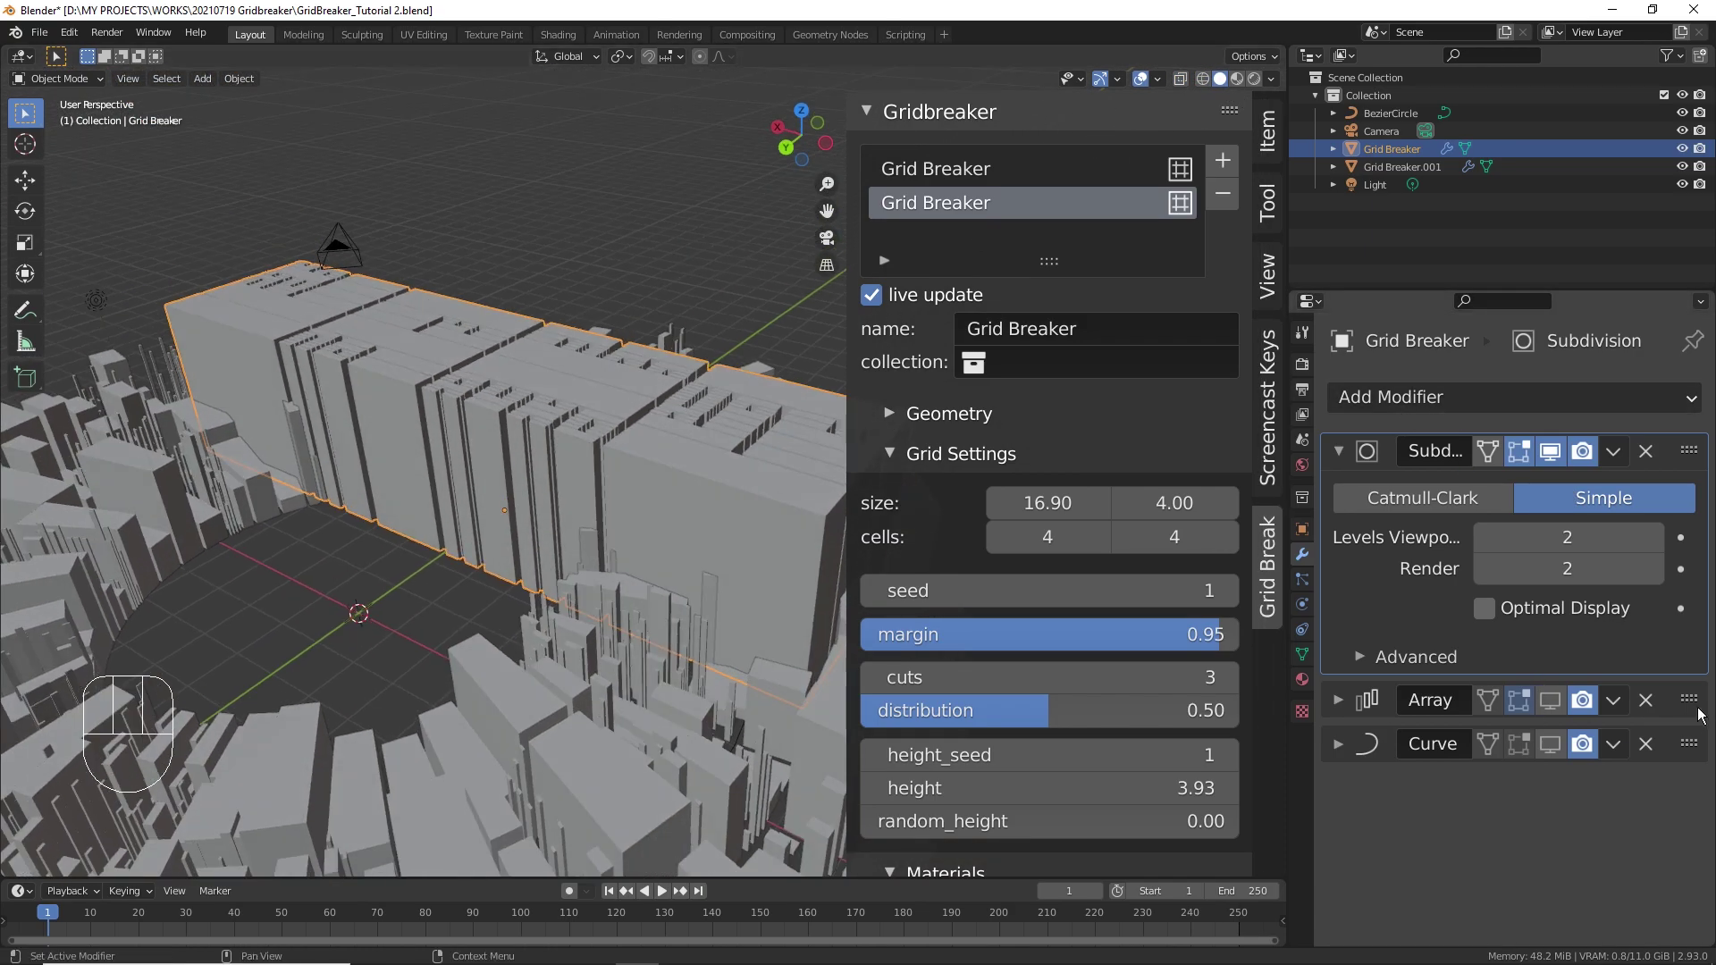
click(1552, 703)
click(1550, 744)
- Shade the inner grid smooth and enable Auto Smooth in its mesh normals settings
middle_drag(501, 693, 476, 399)
click(236, 80)
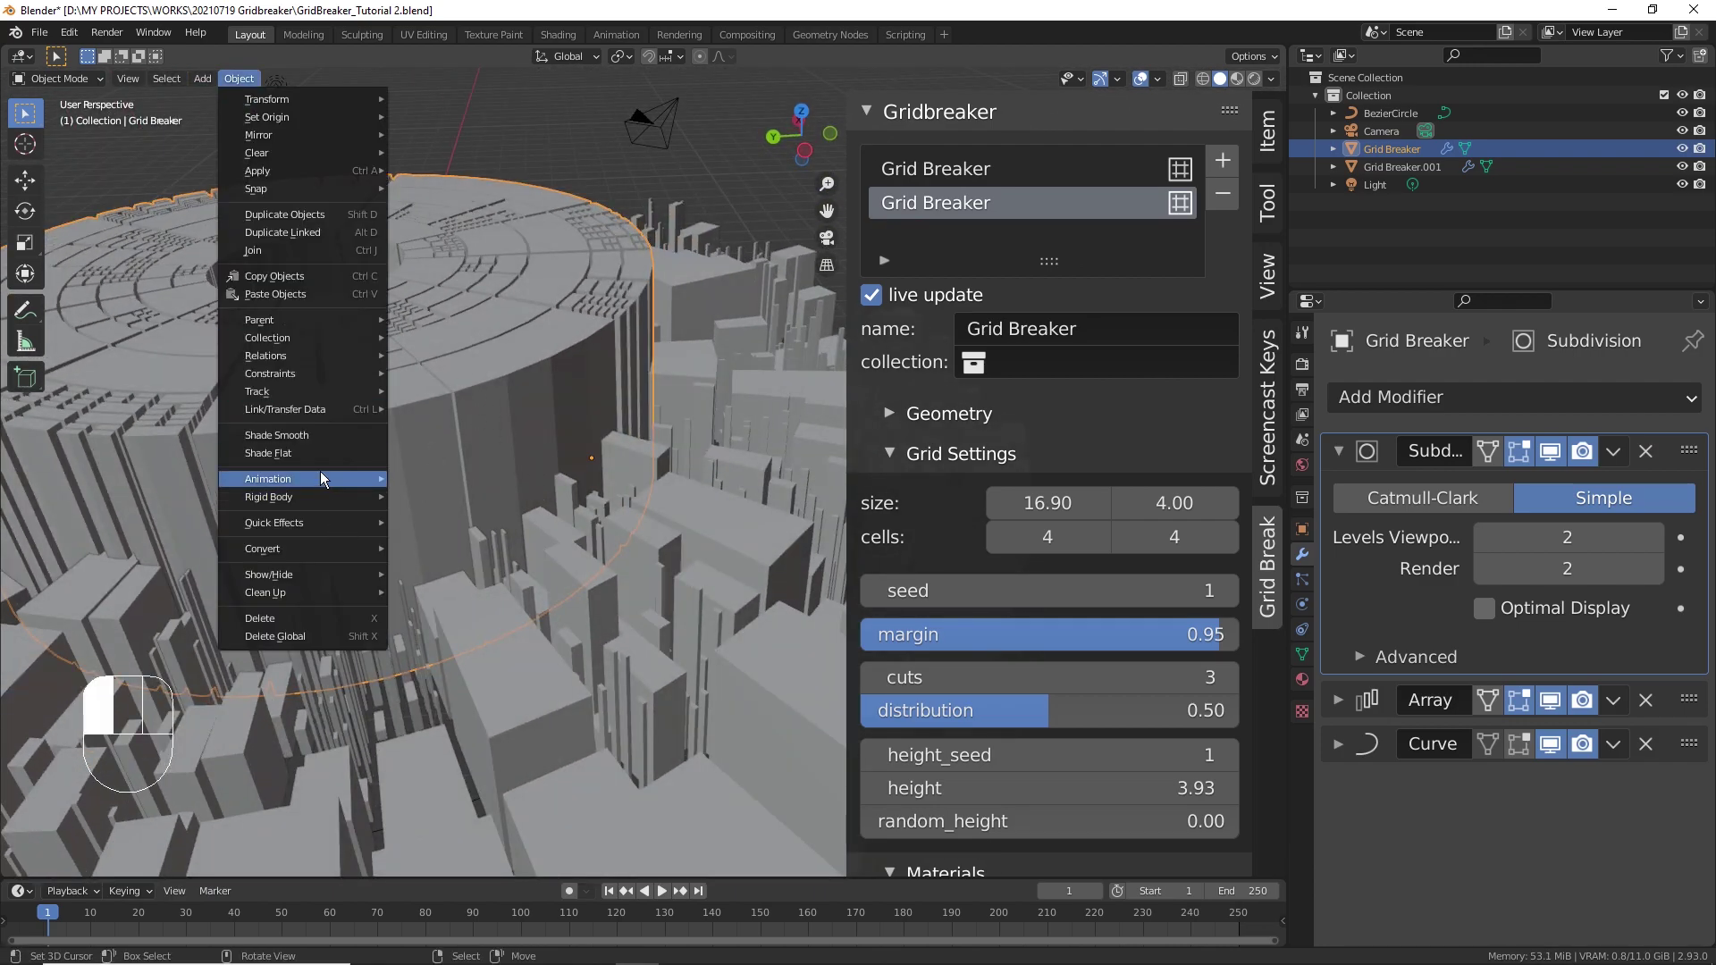
click(323, 439)
middle_drag(641, 481, 645, 500)
click(1303, 657)
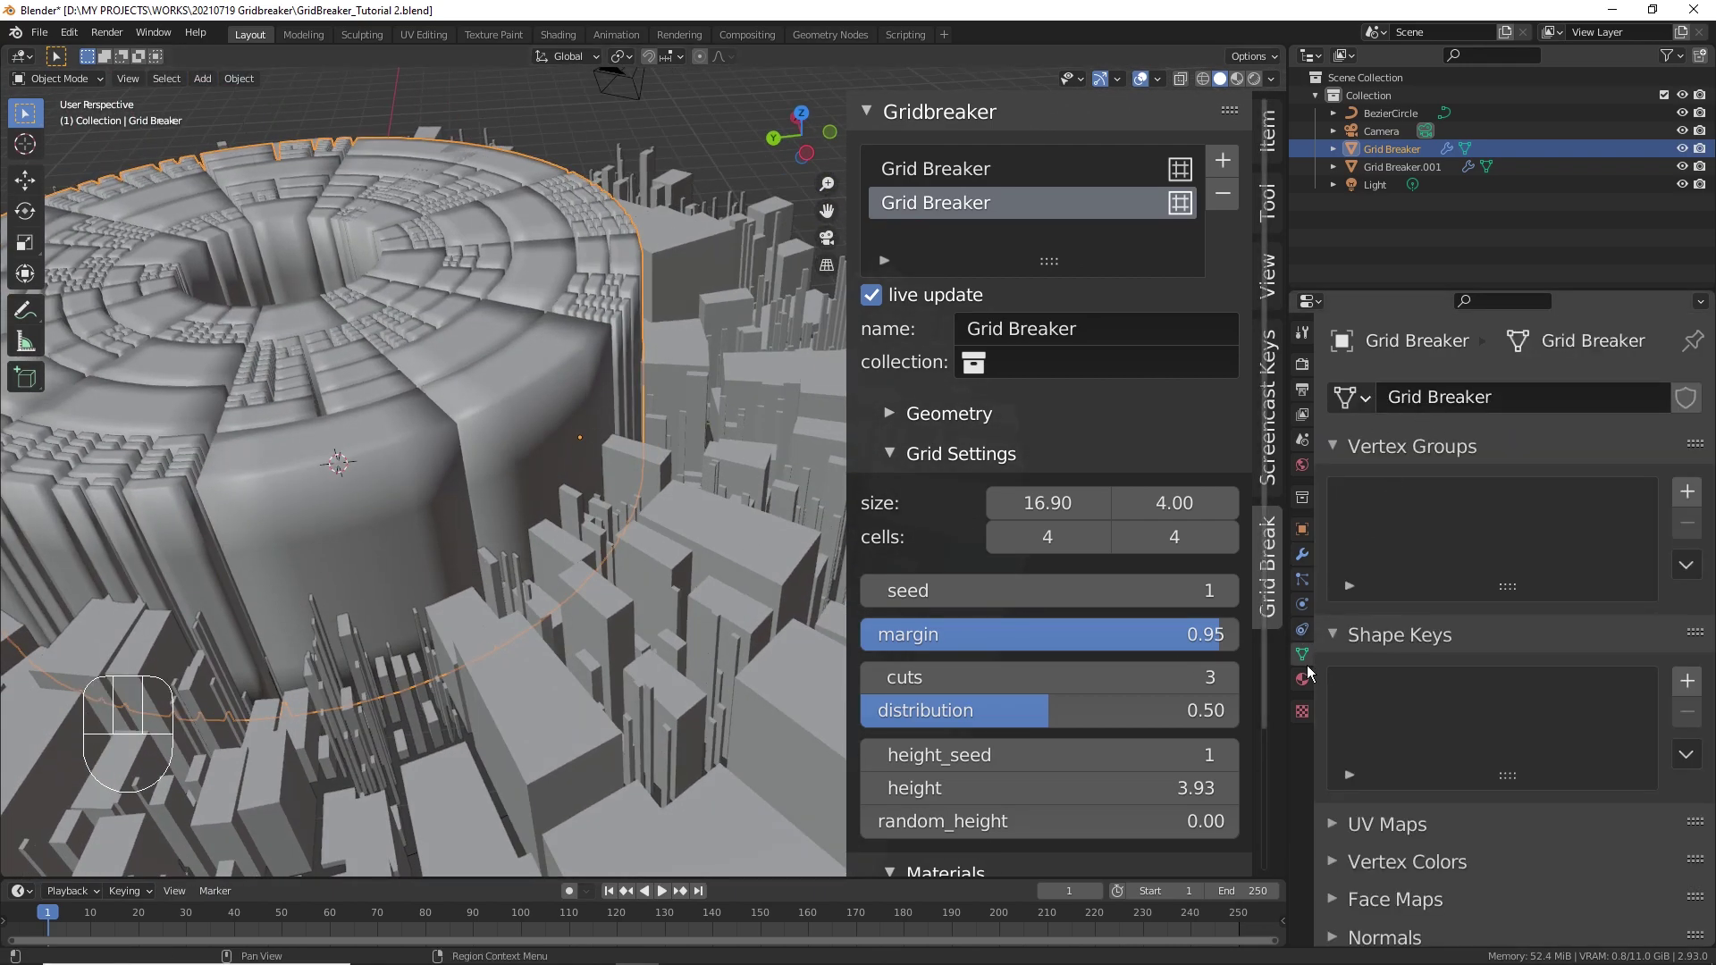
ctrl+click(1384, 937)
click(1482, 681)
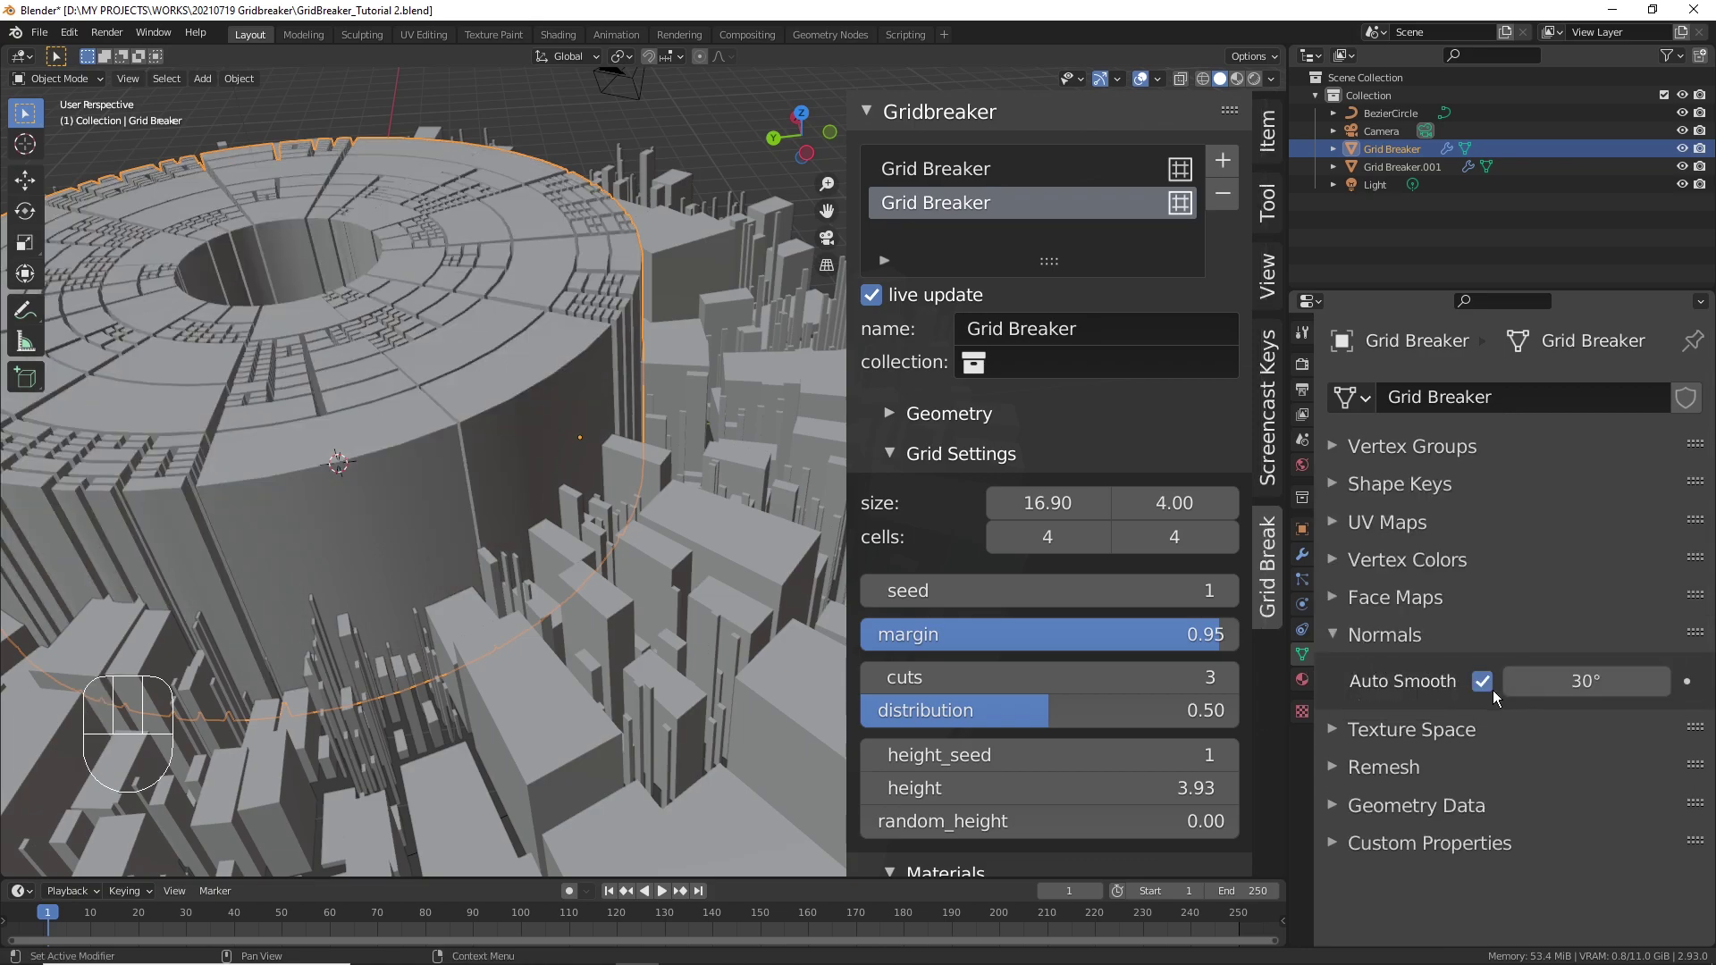
mouse_move(502, 528)
middle_down()
mouse_move(486, 481)
mouse_move(533, 481)
mouse_move(572, 537)
middle_up()
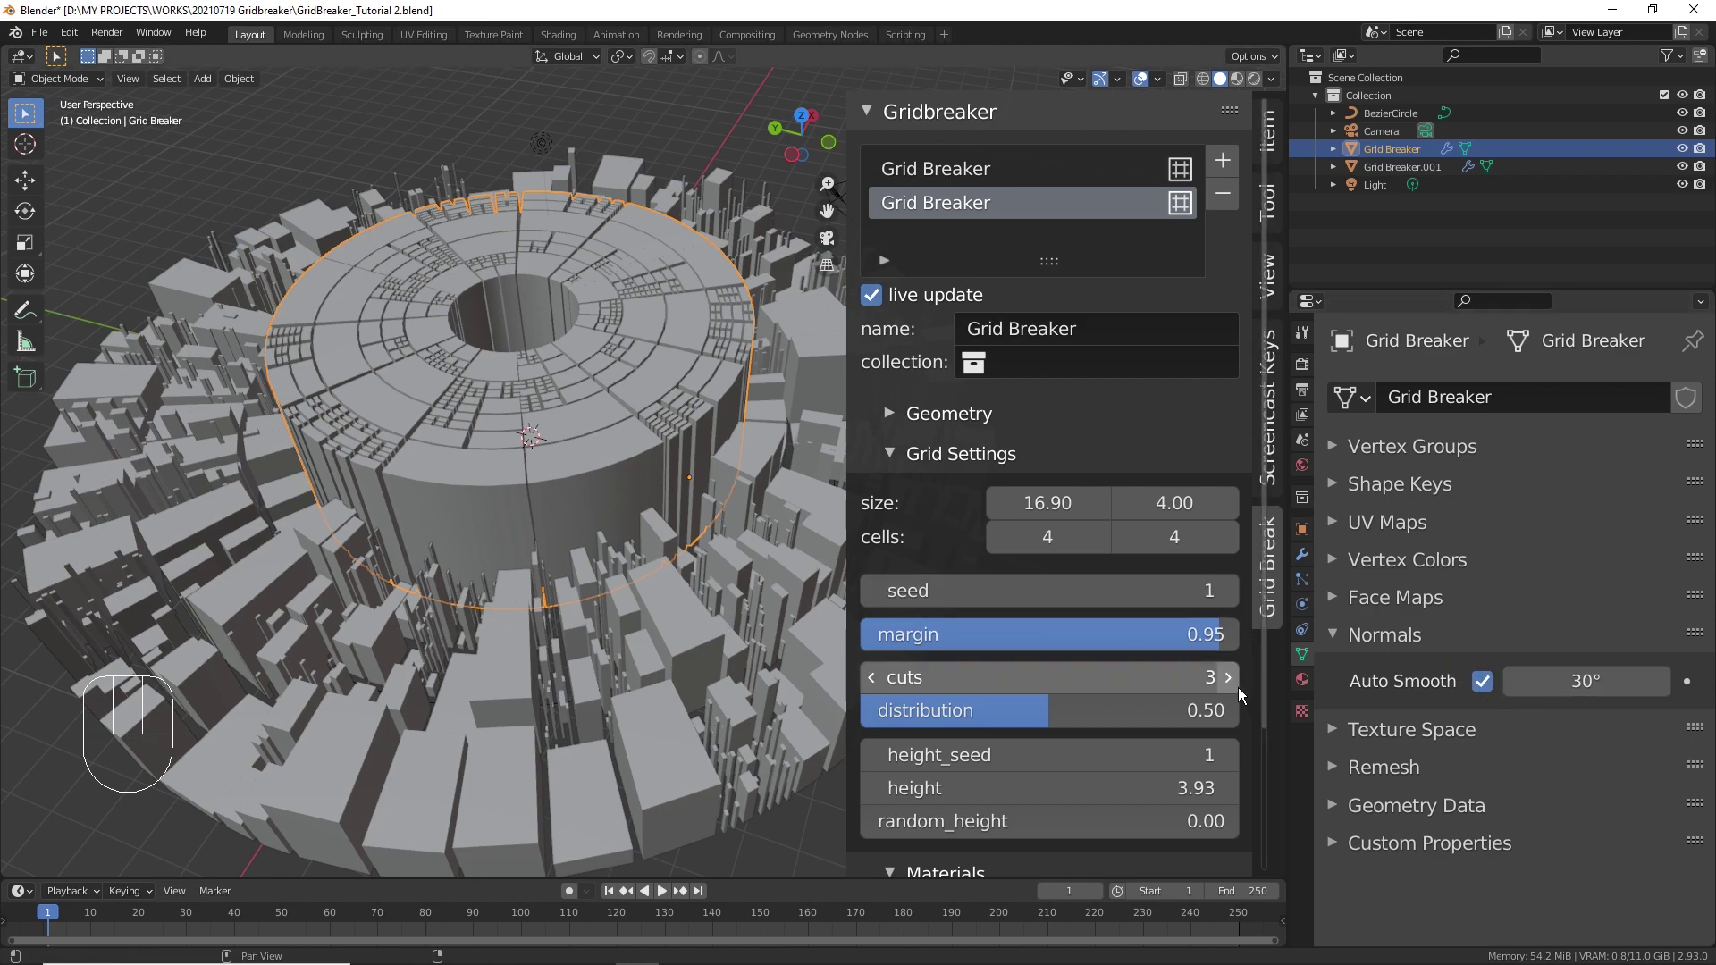
- Set the inner grid's distribution to 0.4 and its random height to 0.1
drag(1041, 717, 1042, 716)
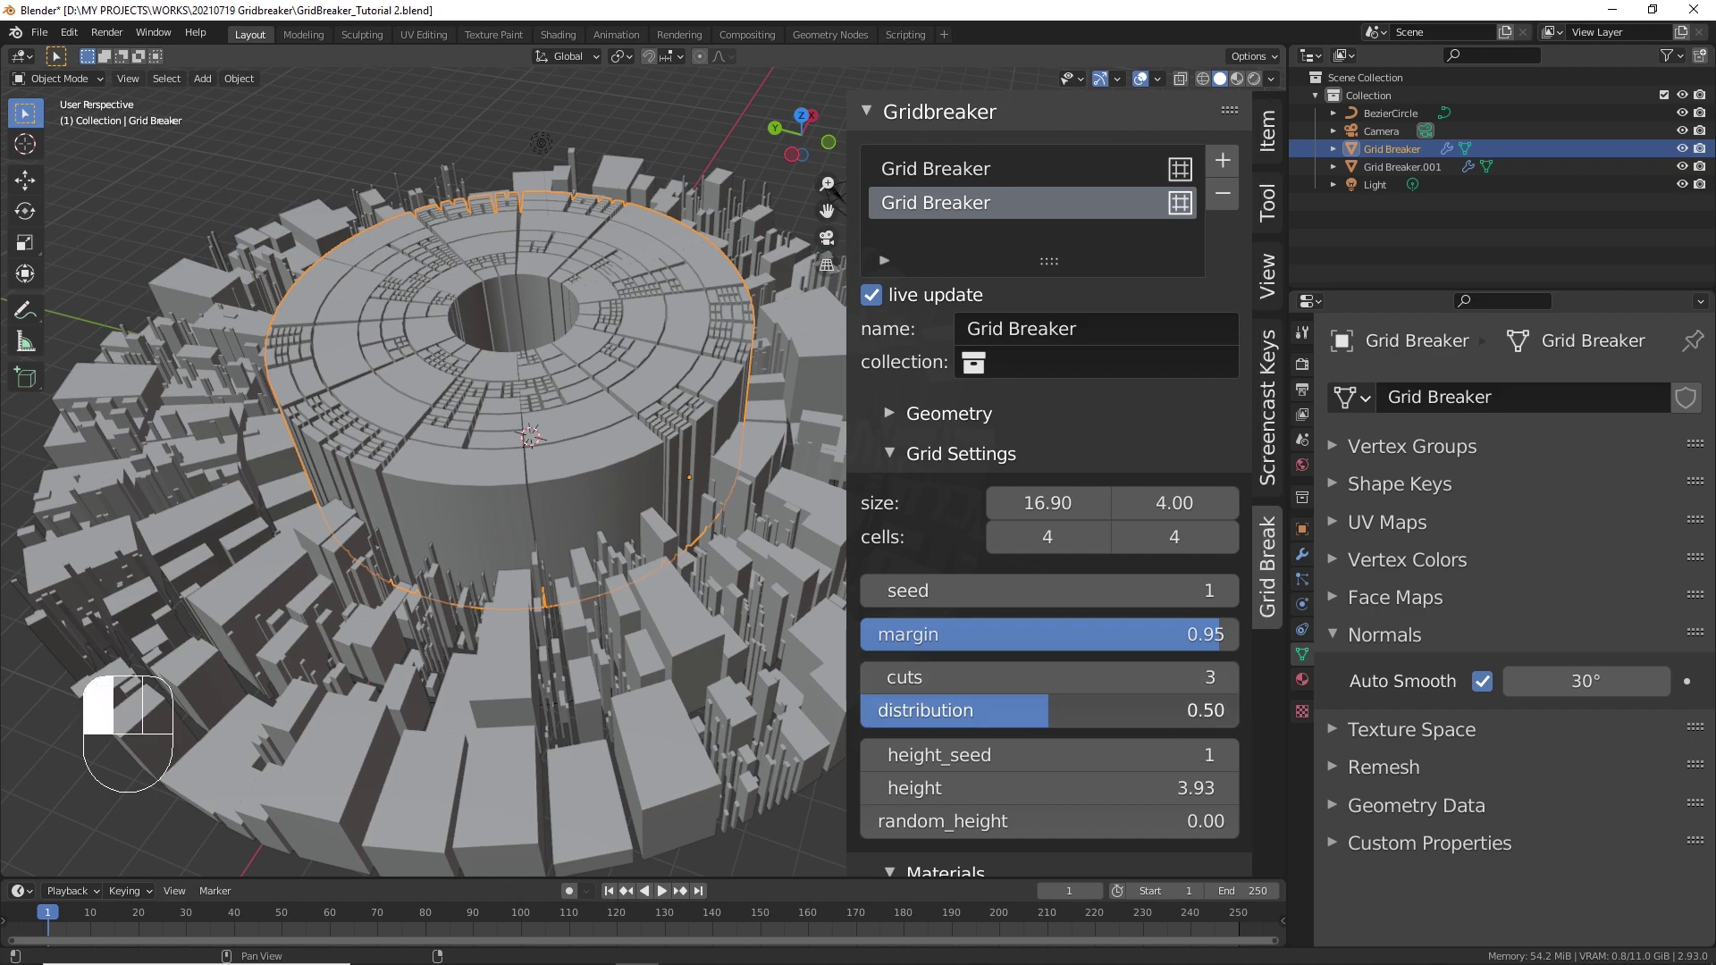
text(0.4)
key(Return)
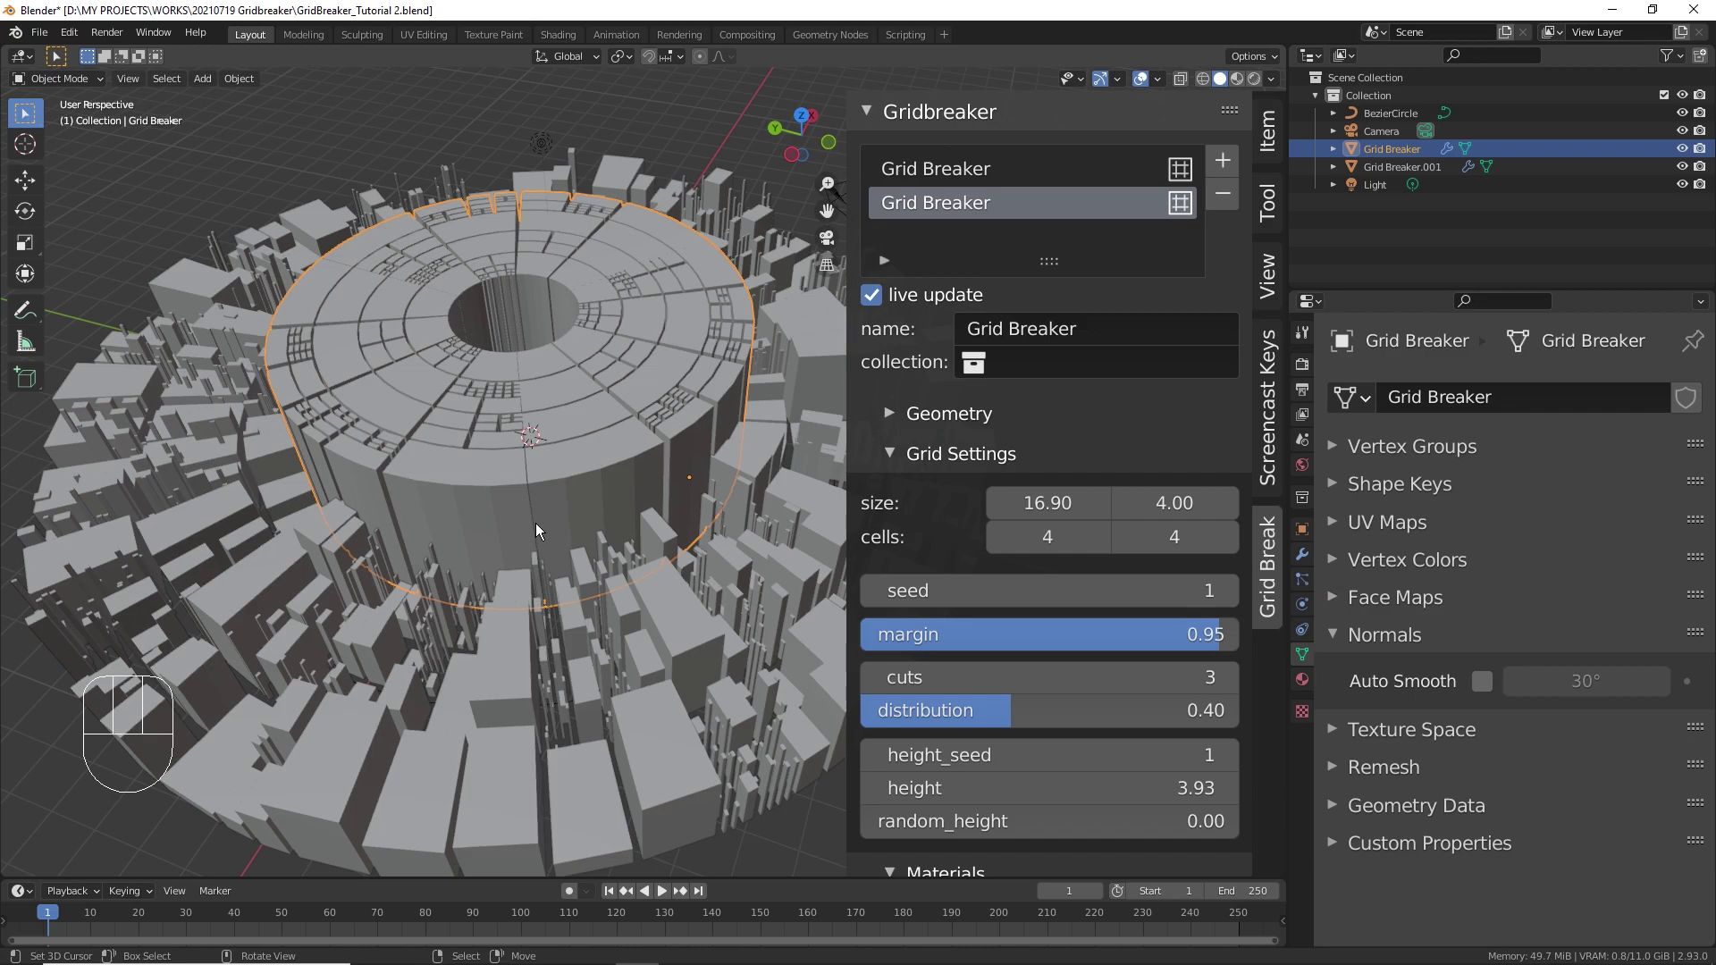
scroll(536, 527, down, 3)
scroll(536, 527, up, 4)
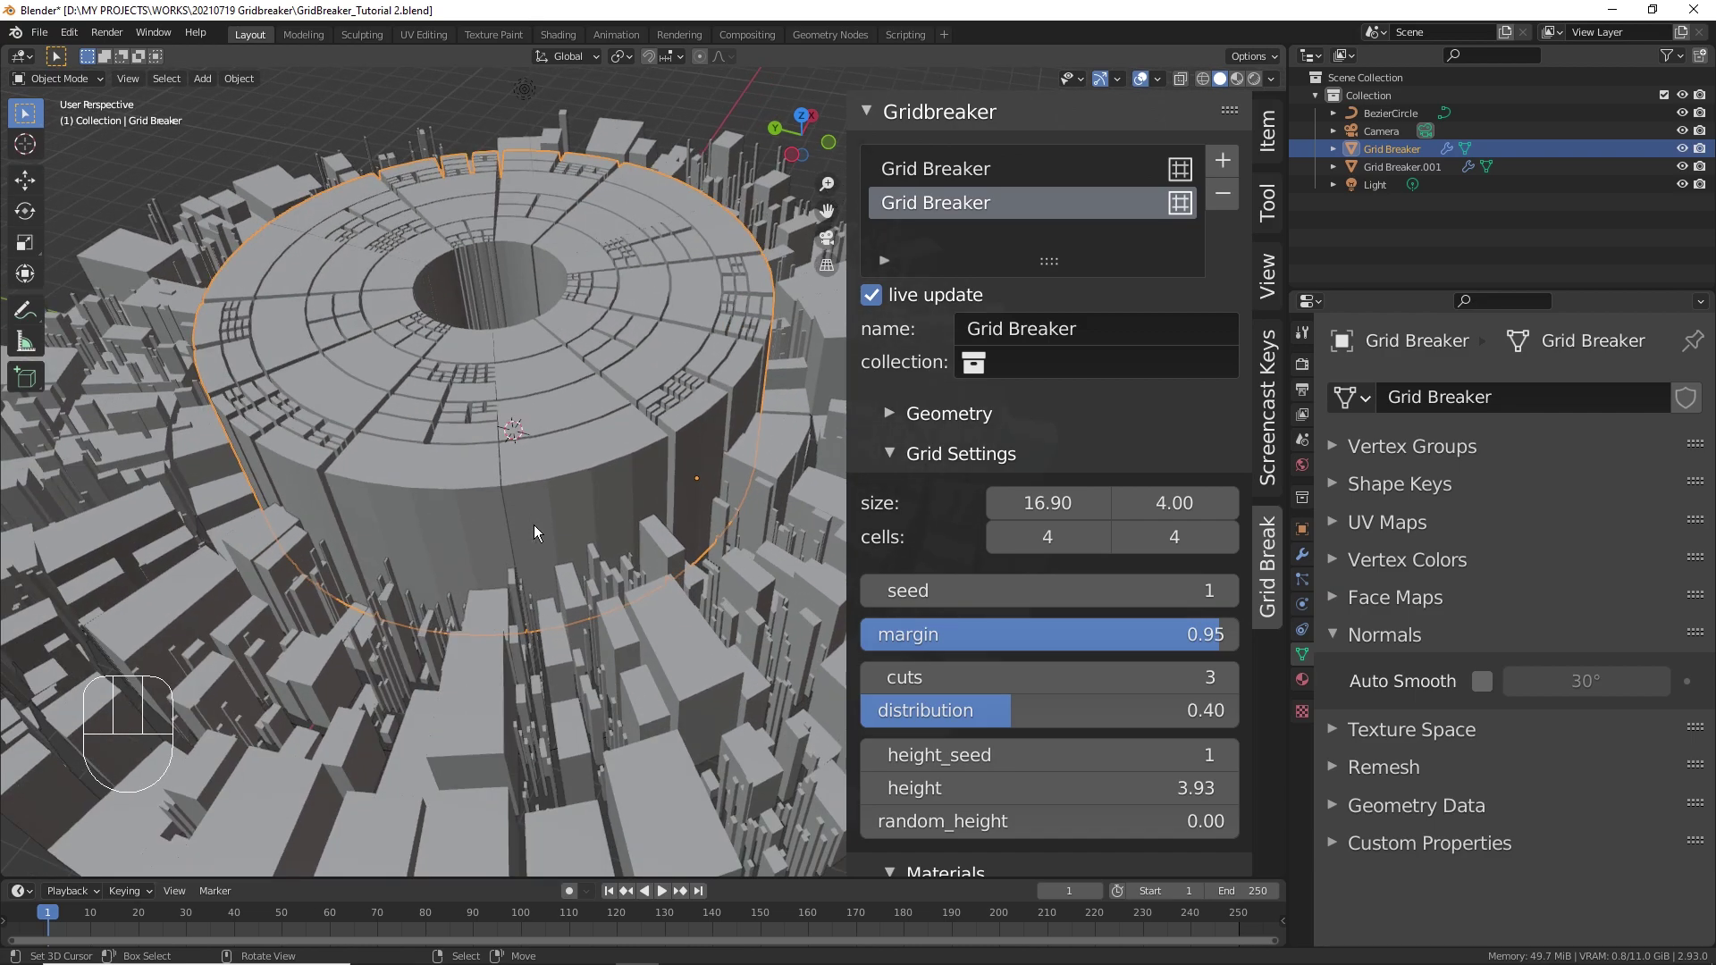
scroll(536, 526, down, 2)
shift+middle_drag(536, 525, 503, 554)
click(1028, 821)
text(0.1)
key(Return)
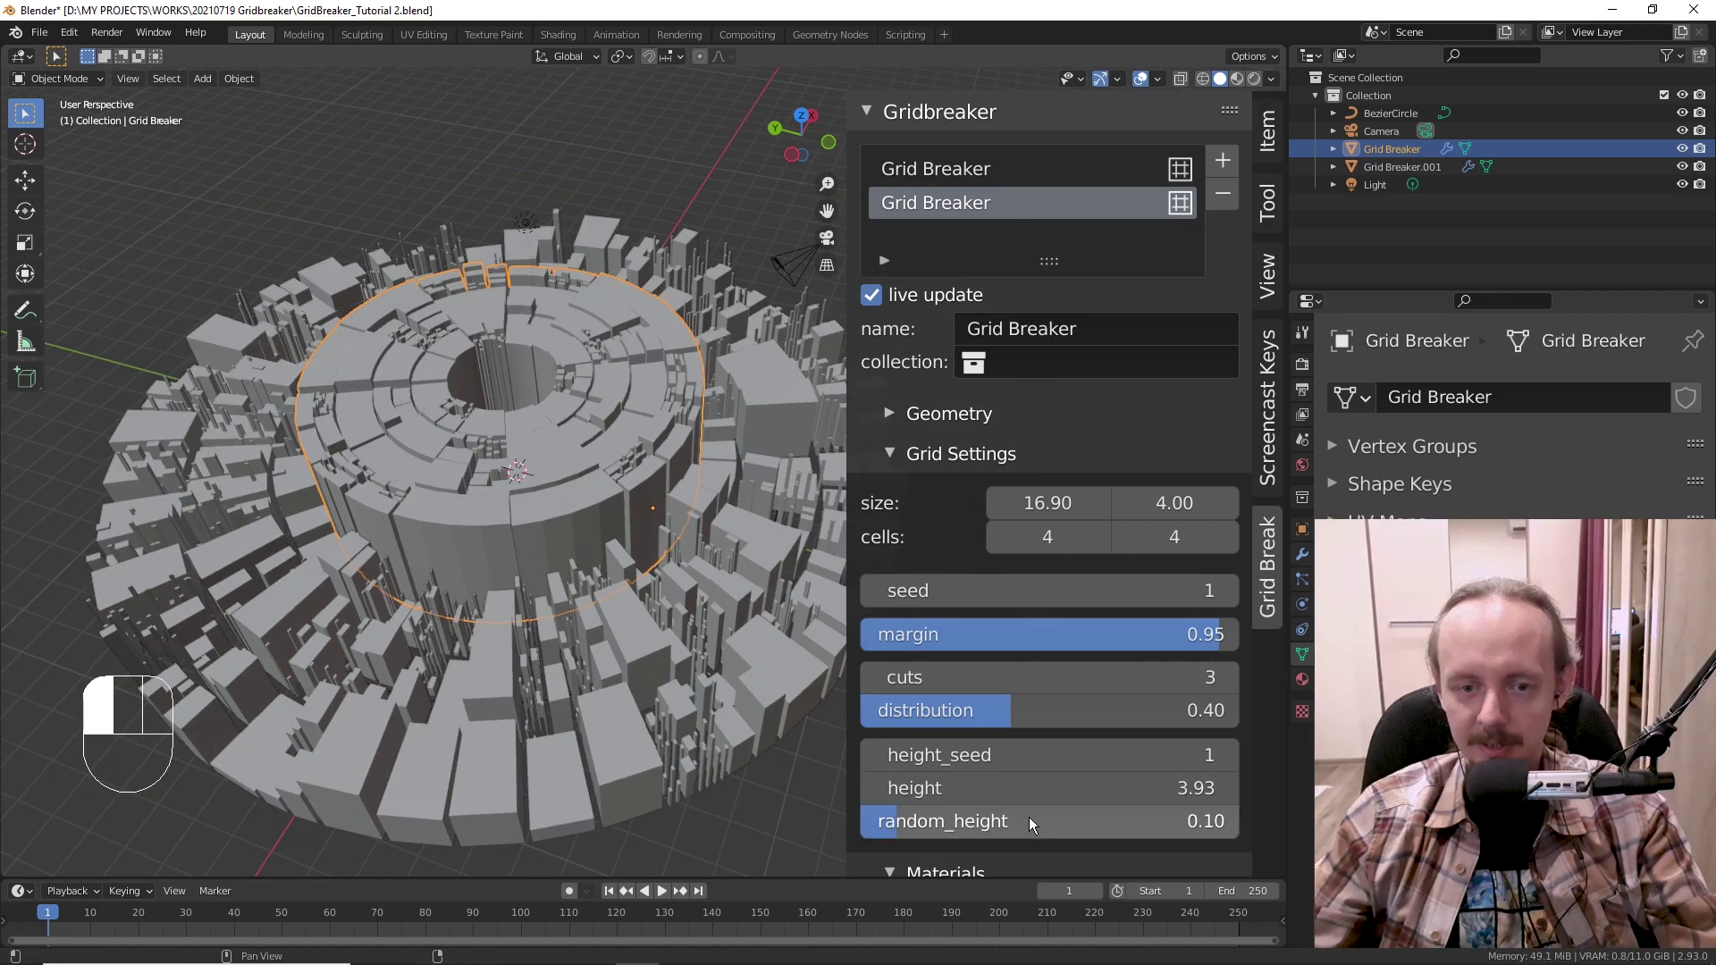
- Remove the Subdivision modifier from the inner grid and reduce the display scale of the modifier settings
middle_drag(631, 678, 624, 590)
scroll(670, 658, down, 2)
scroll(638, 572, up, 2)
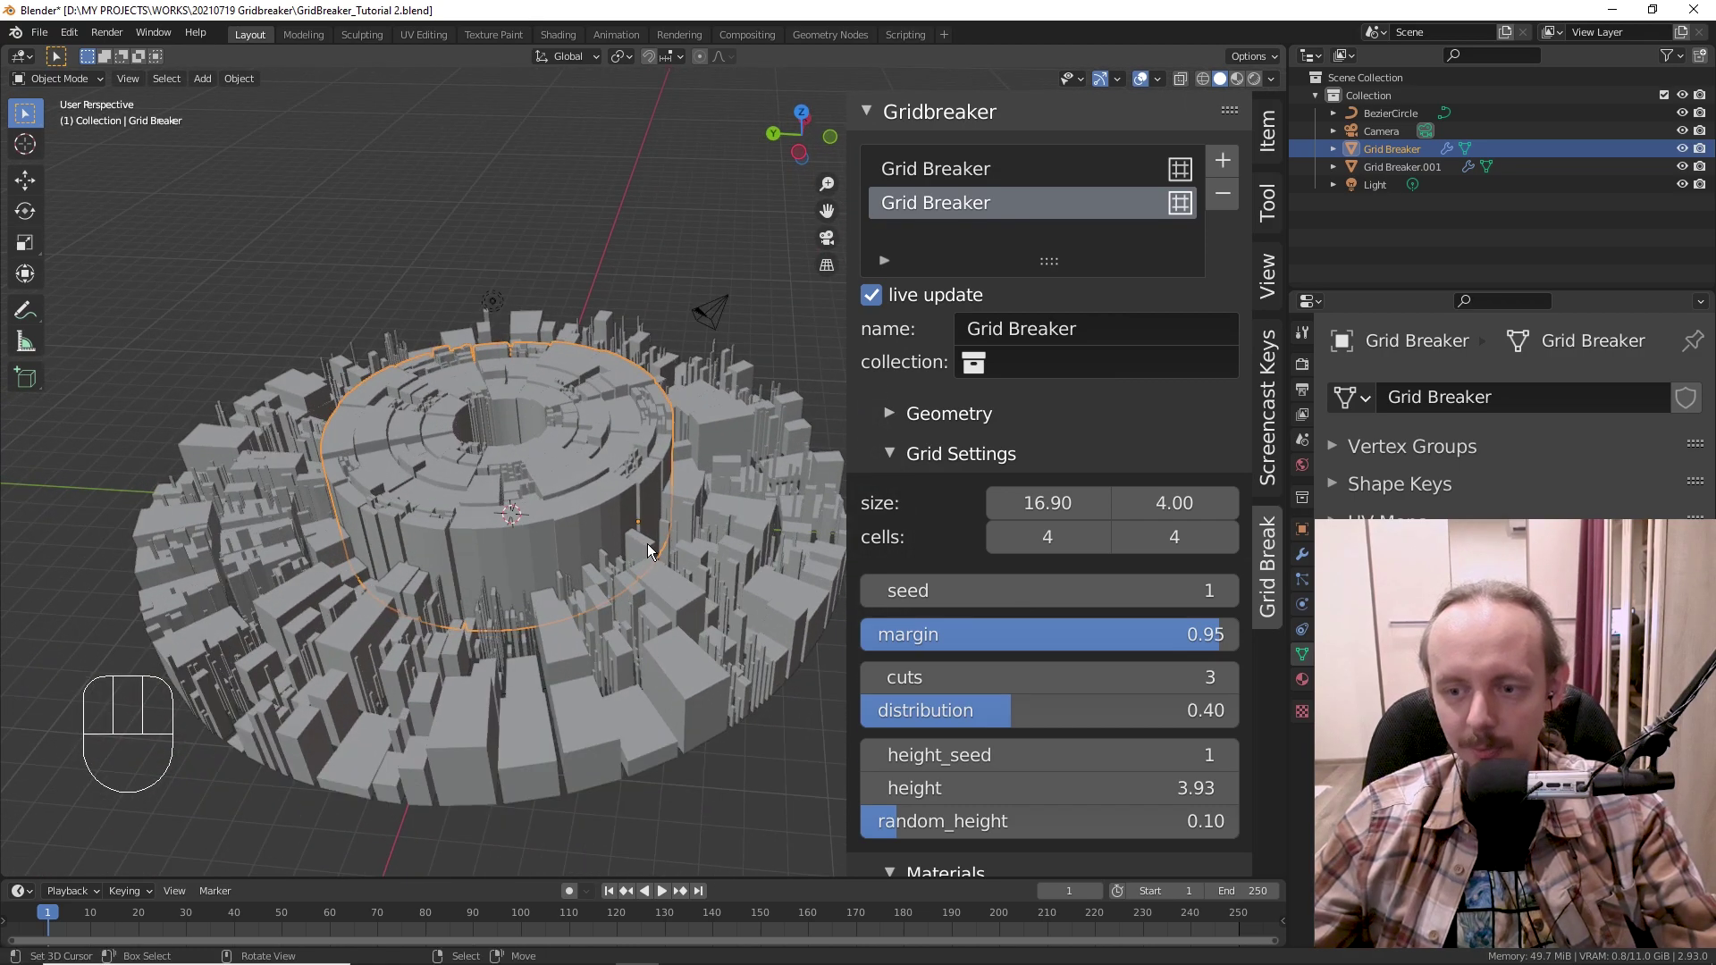
click(1302, 554)
click(1646, 452)
ctrl+middle_drag(1532, 616, 1515, 661)
- Add a Wireframe modifier to the inner grid and hide the viewport overlays
click(1555, 373)
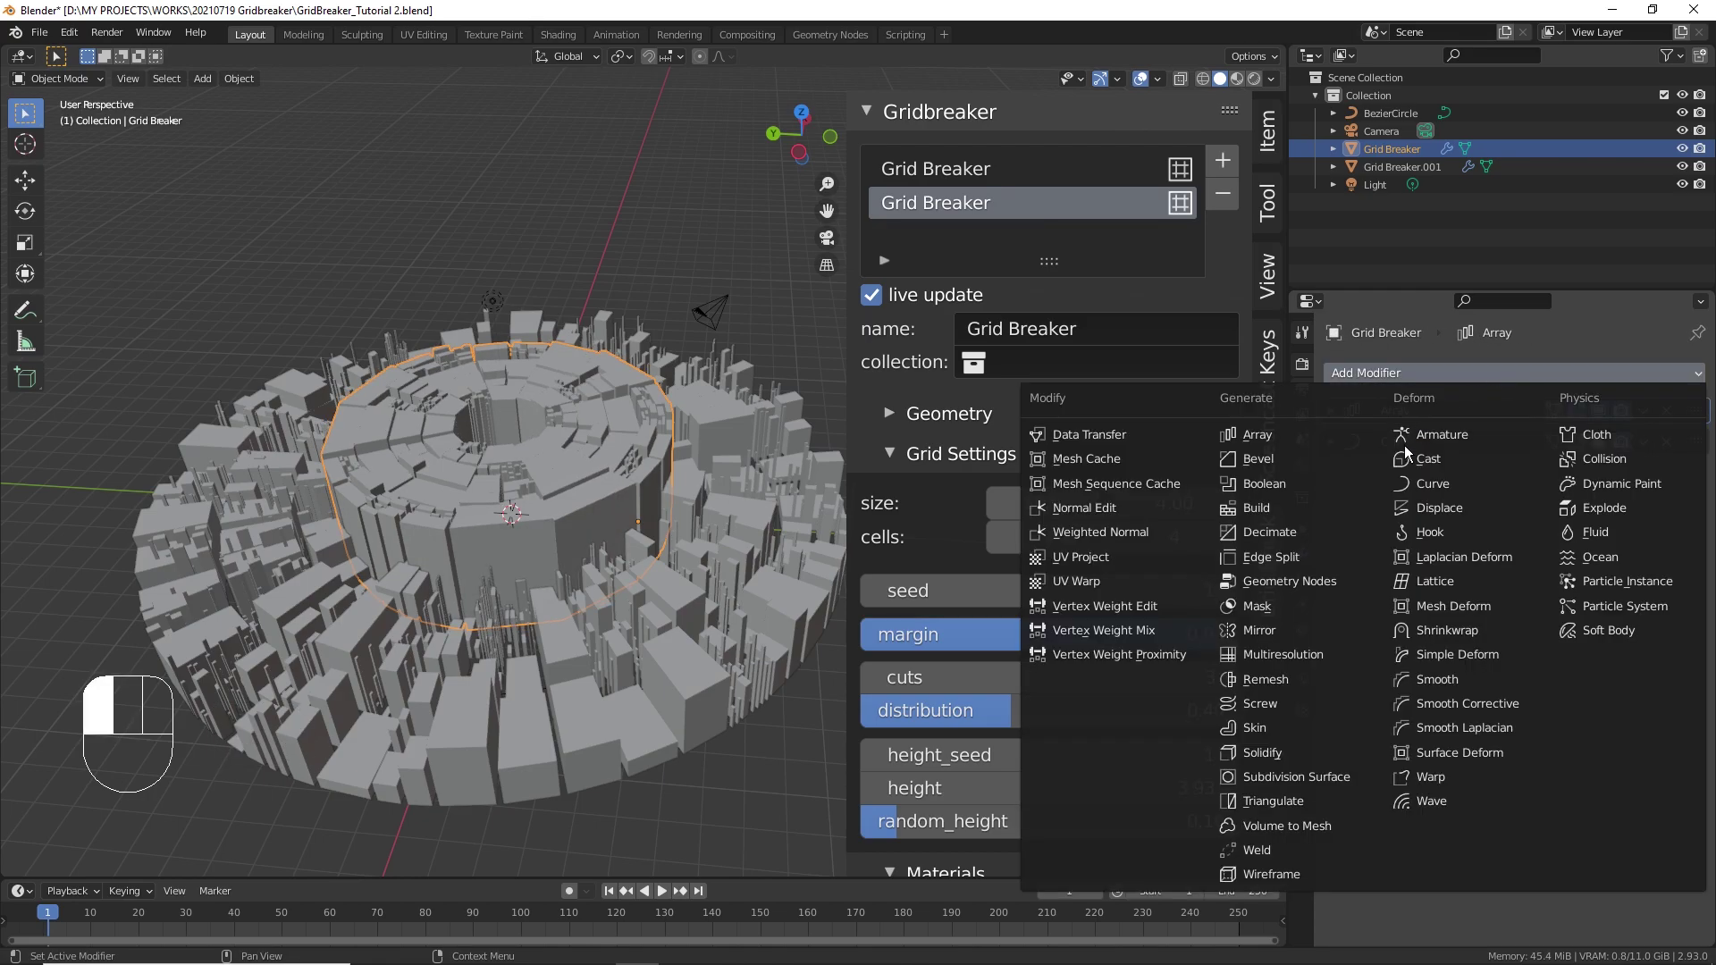
click(1279, 881)
scroll(408, 439, up, 4)
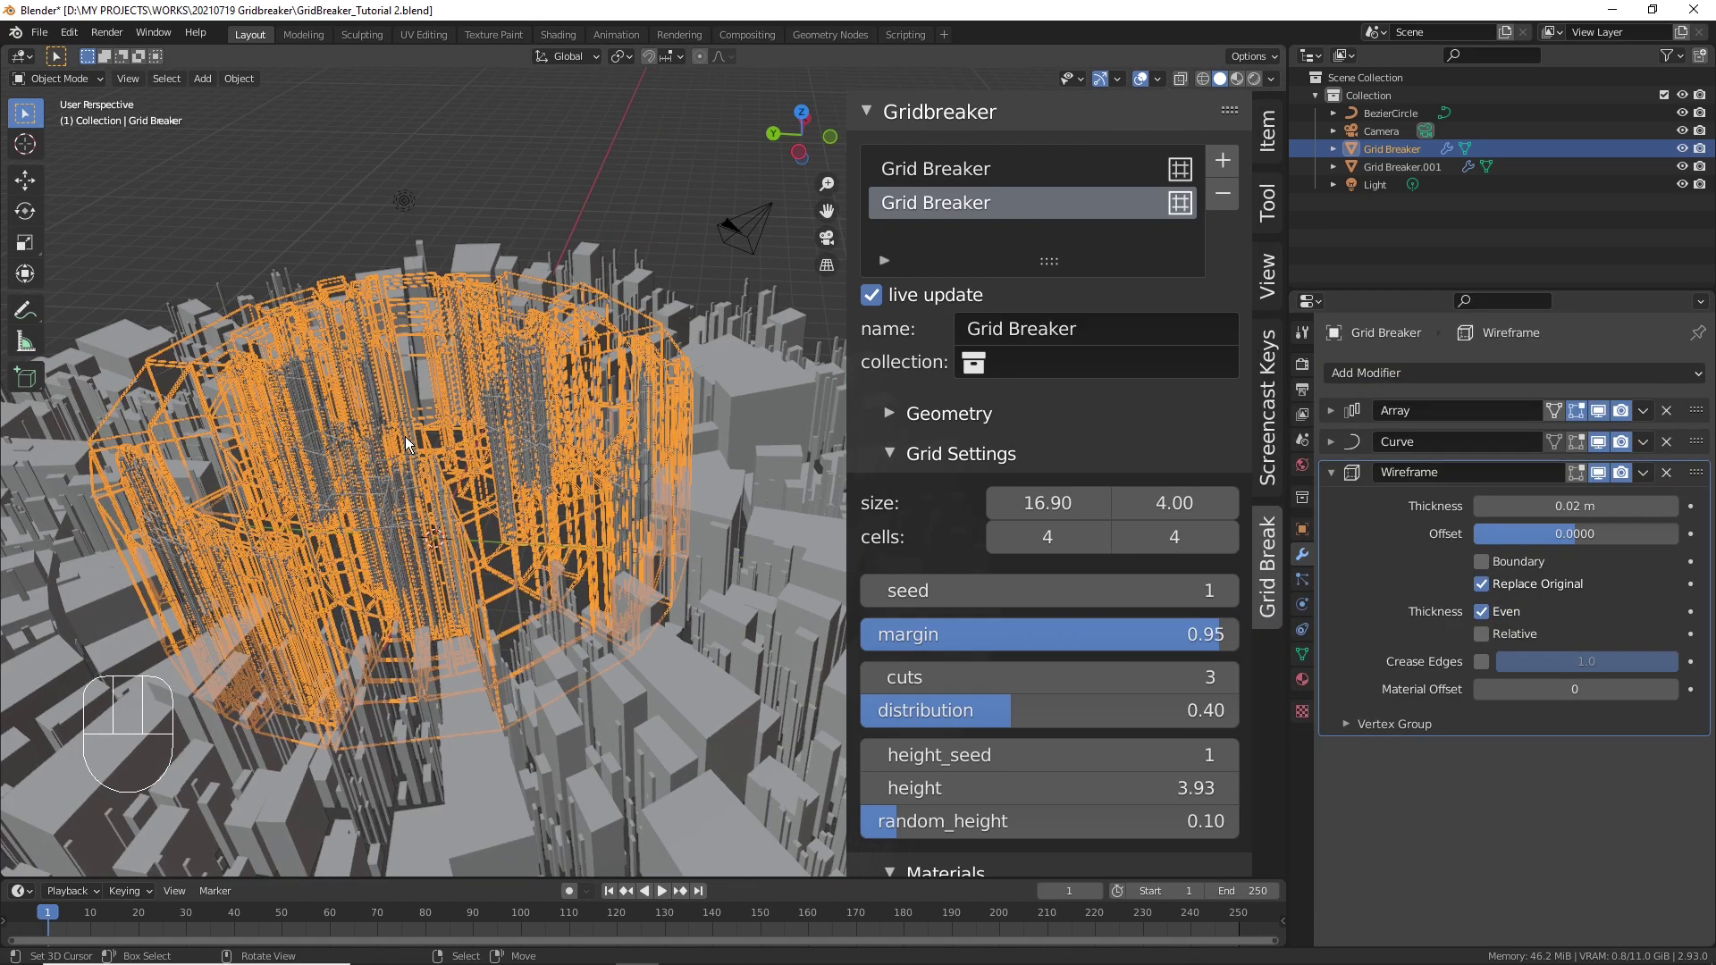
click(1140, 79)
- Raise the inner grid's random height to 1.00 and its height to 8.07
middle_drag(572, 500, 585, 402)
drag(960, 822, 1301, 822)
drag(956, 787, 1108, 786)
- Remove the Wireframe modifier from the inner grid and turn the viewport overlays back on
scroll(412, 516, down, 4)
middle_drag(413, 515, 428, 643)
click(1666, 471)
middle_drag(543, 527, 608, 501)
key(shift+alt+z)
- Select the outer ring object and rename the active Gridbreaker entry as Outer Ring
click(485, 641)
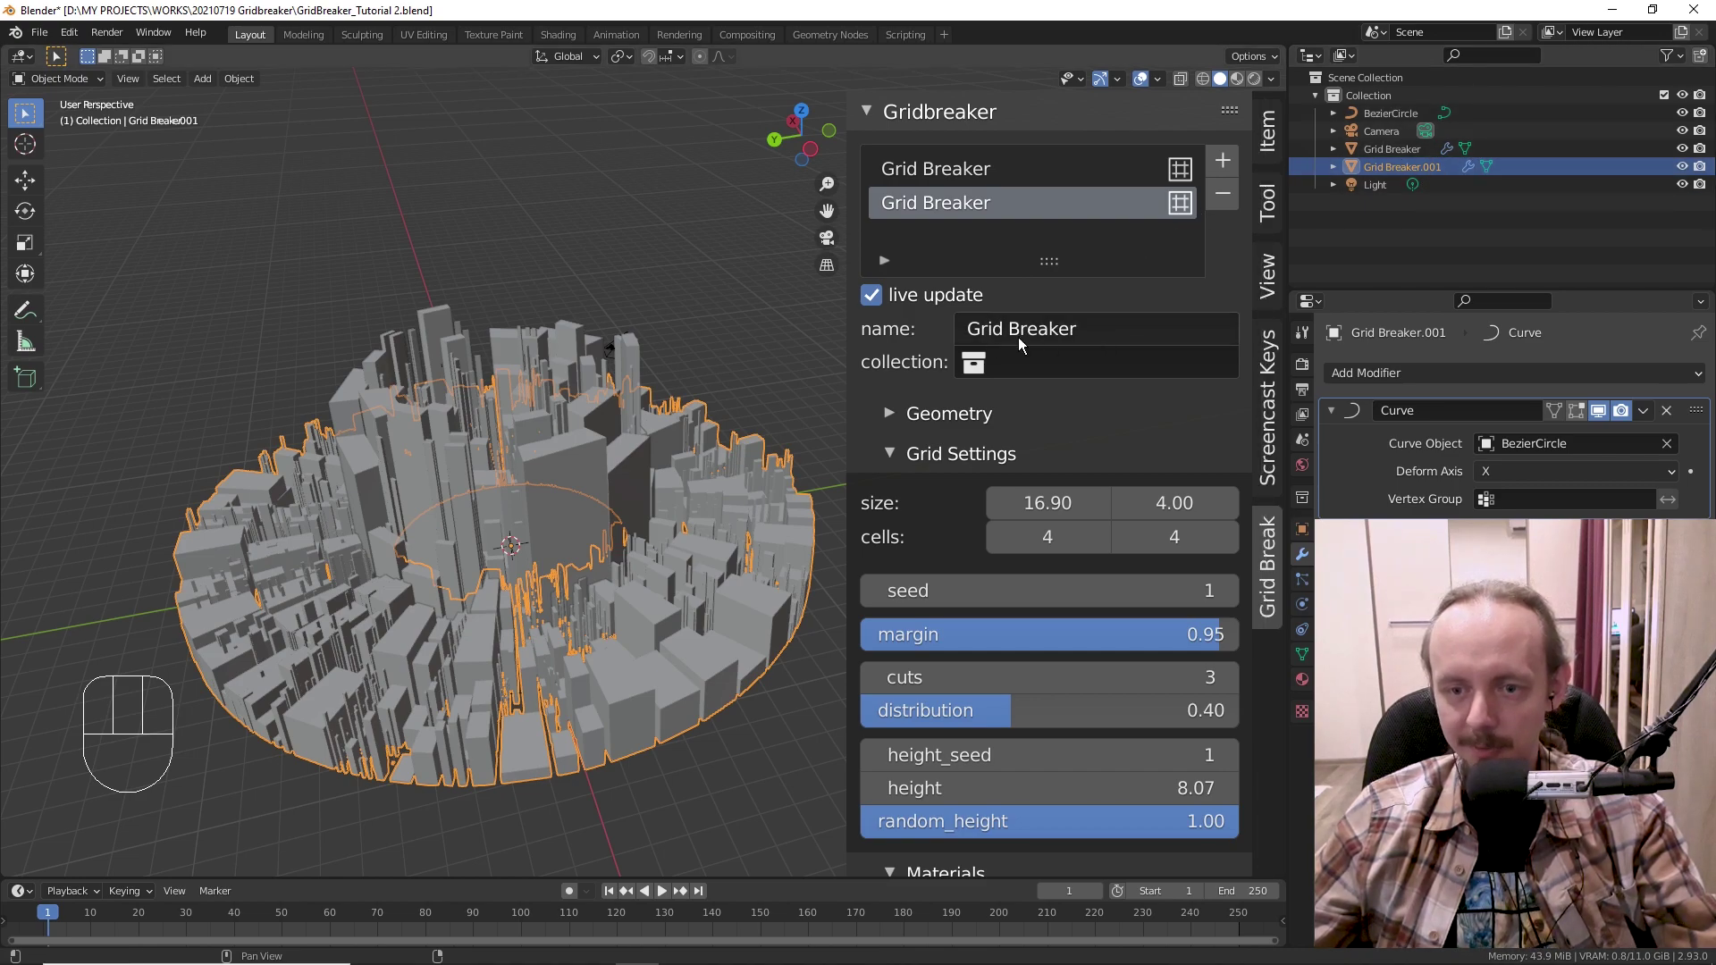
click(1087, 334)
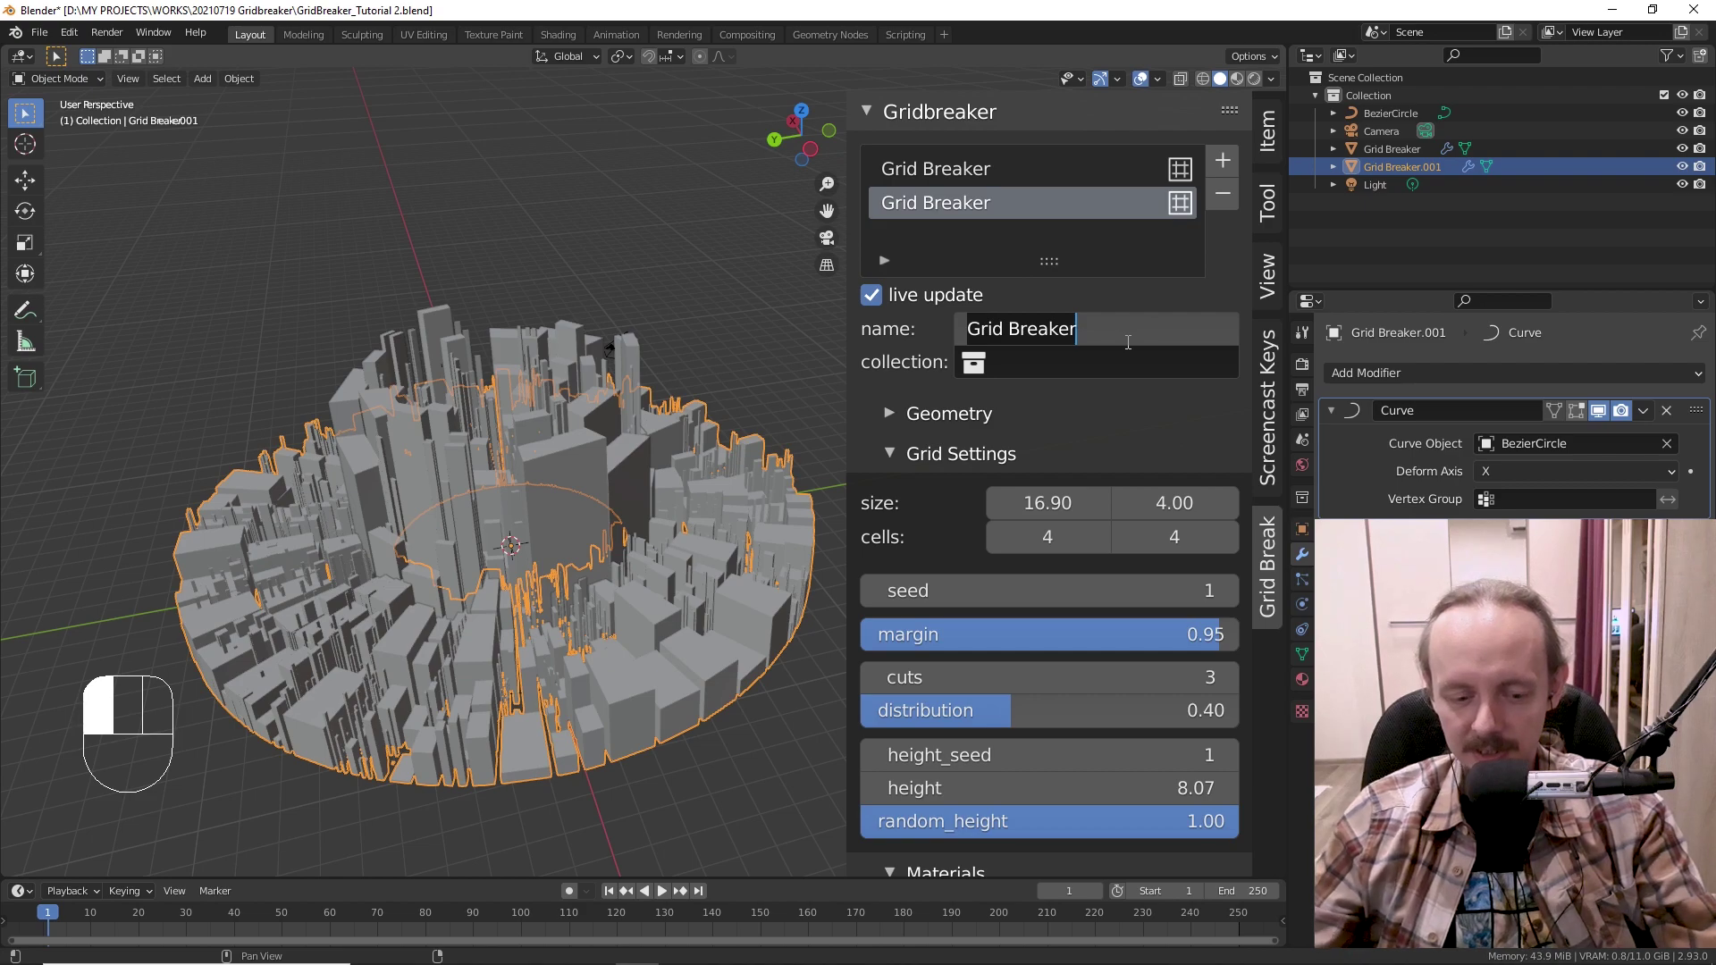
text(Outer Ring)
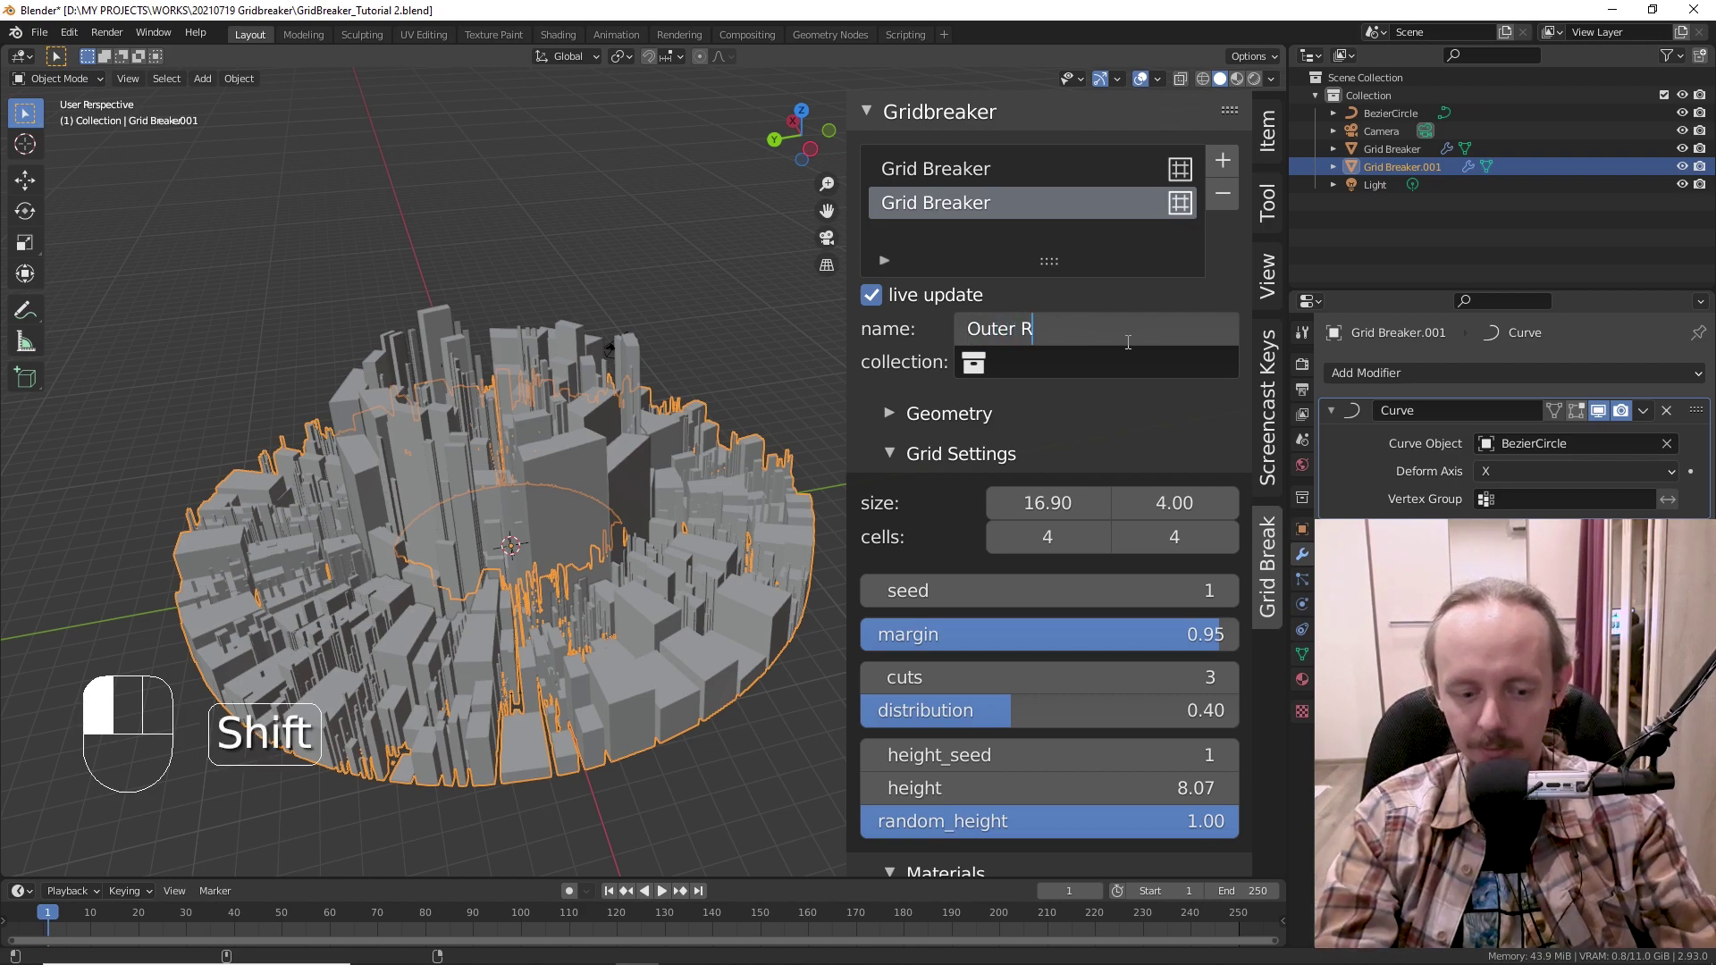
key(Return)
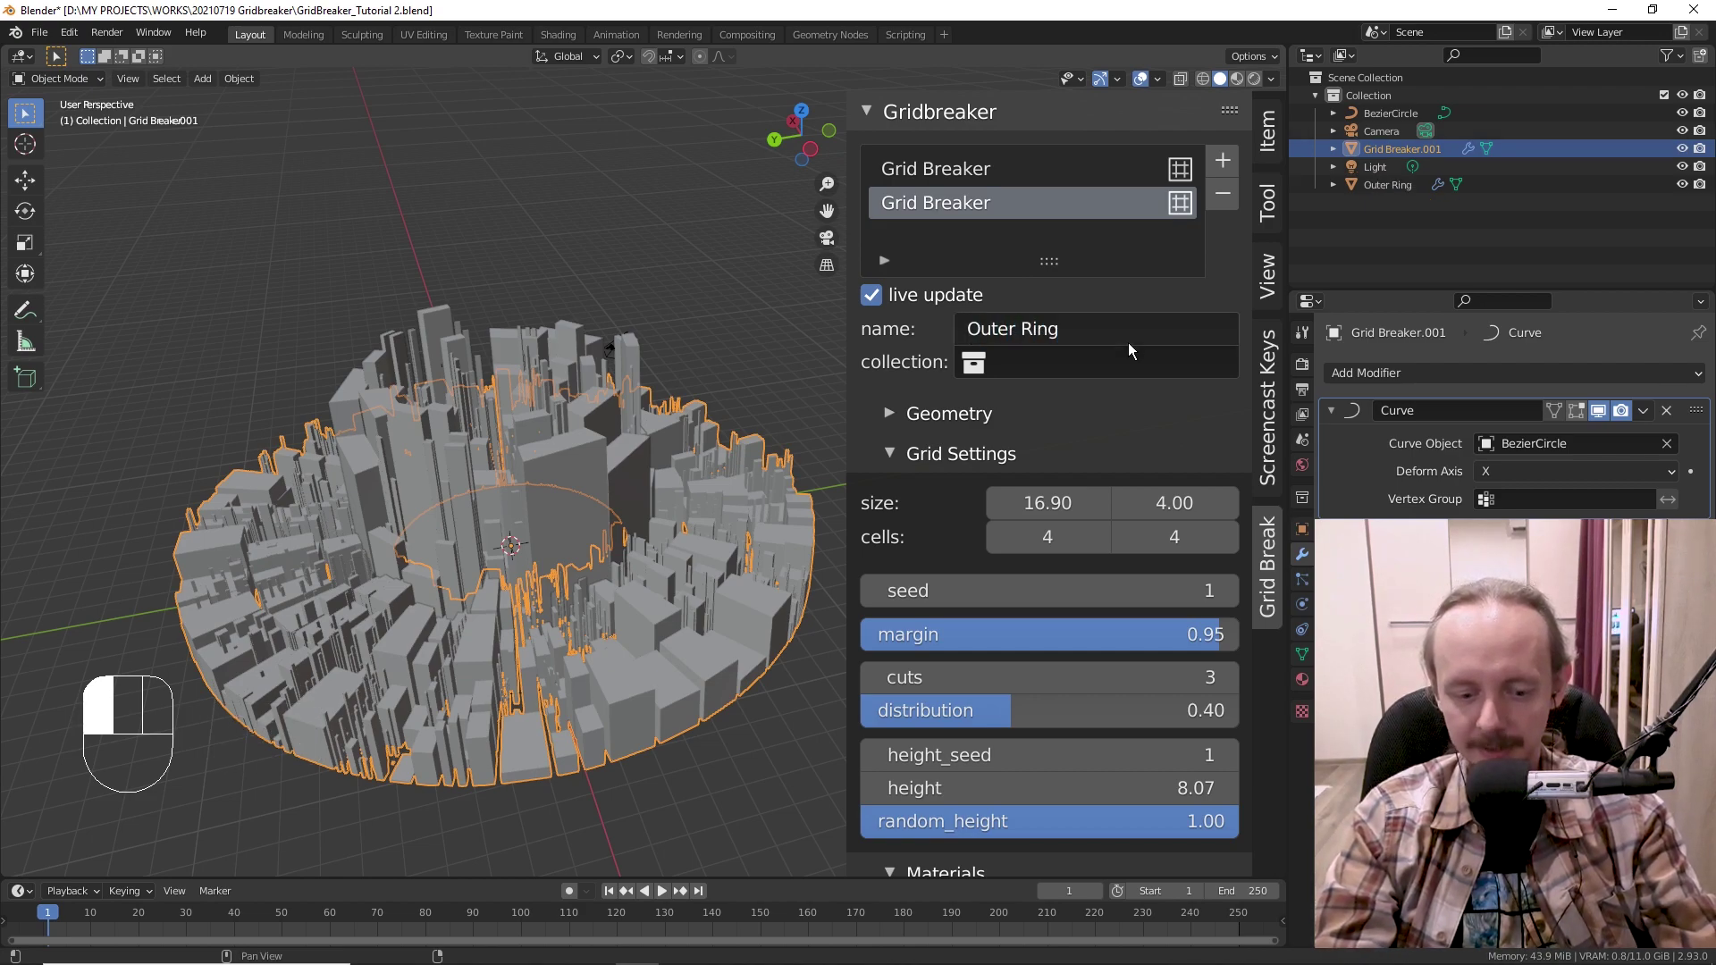
- Select the Outer Ring object and the Grid Breaker entry, raising that entry's cuts to 4 and restoring them to 3
click(1394, 185)
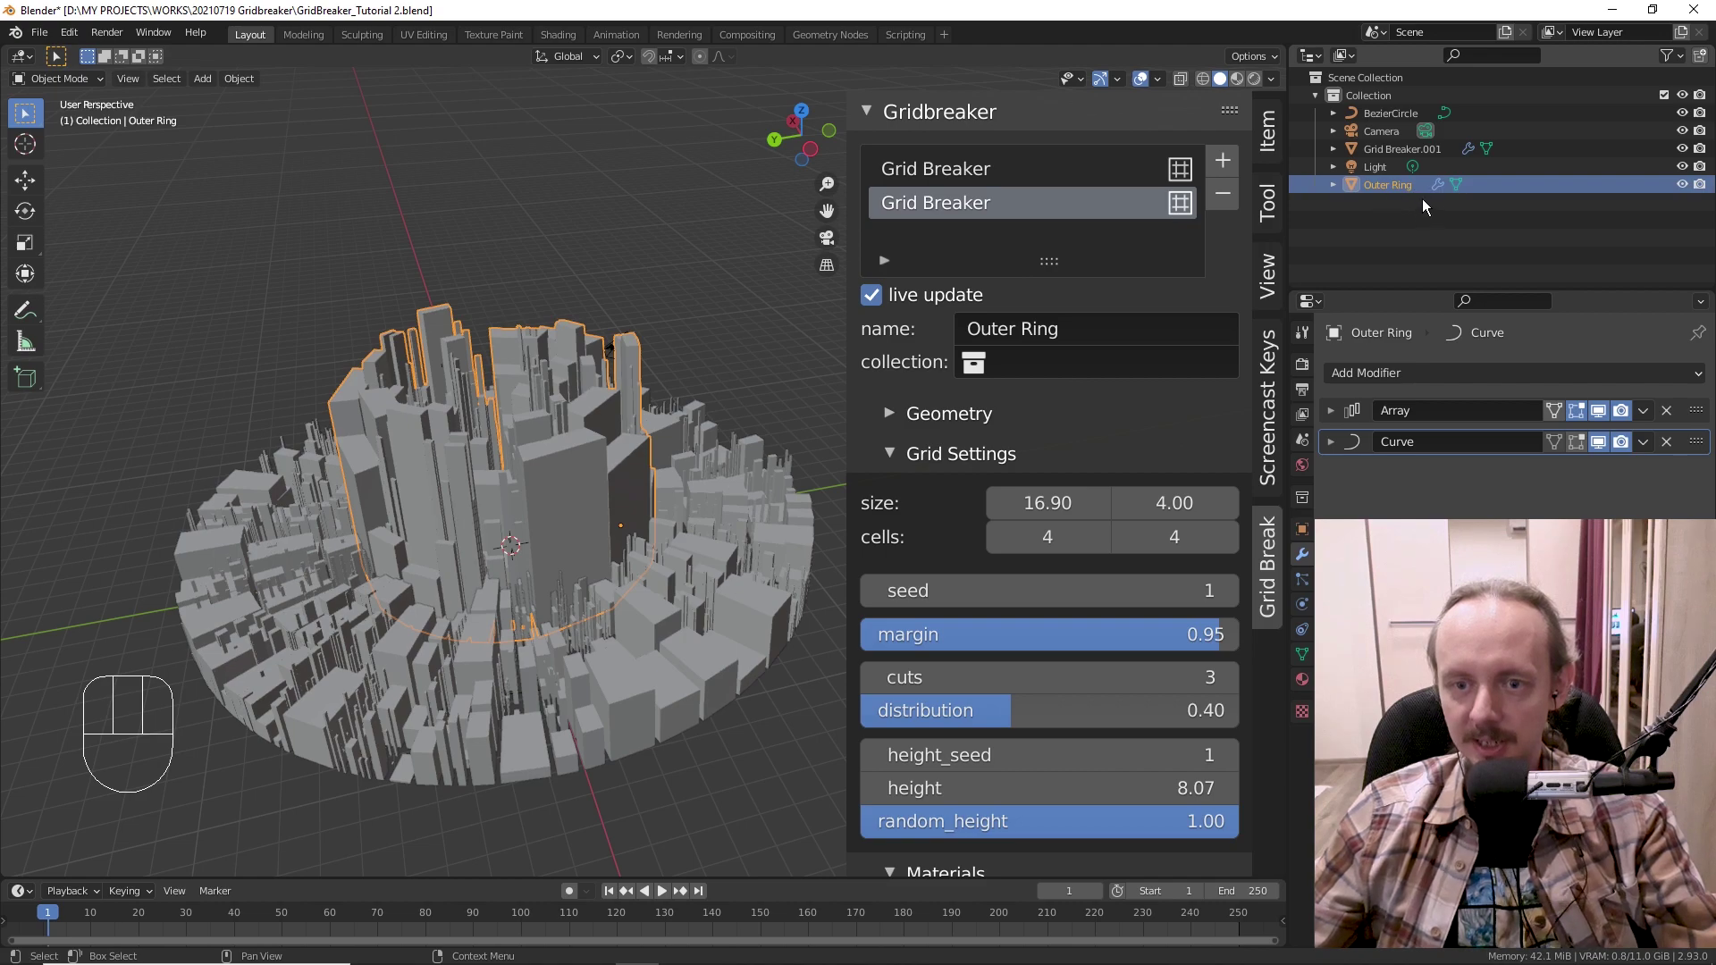
click(1063, 170)
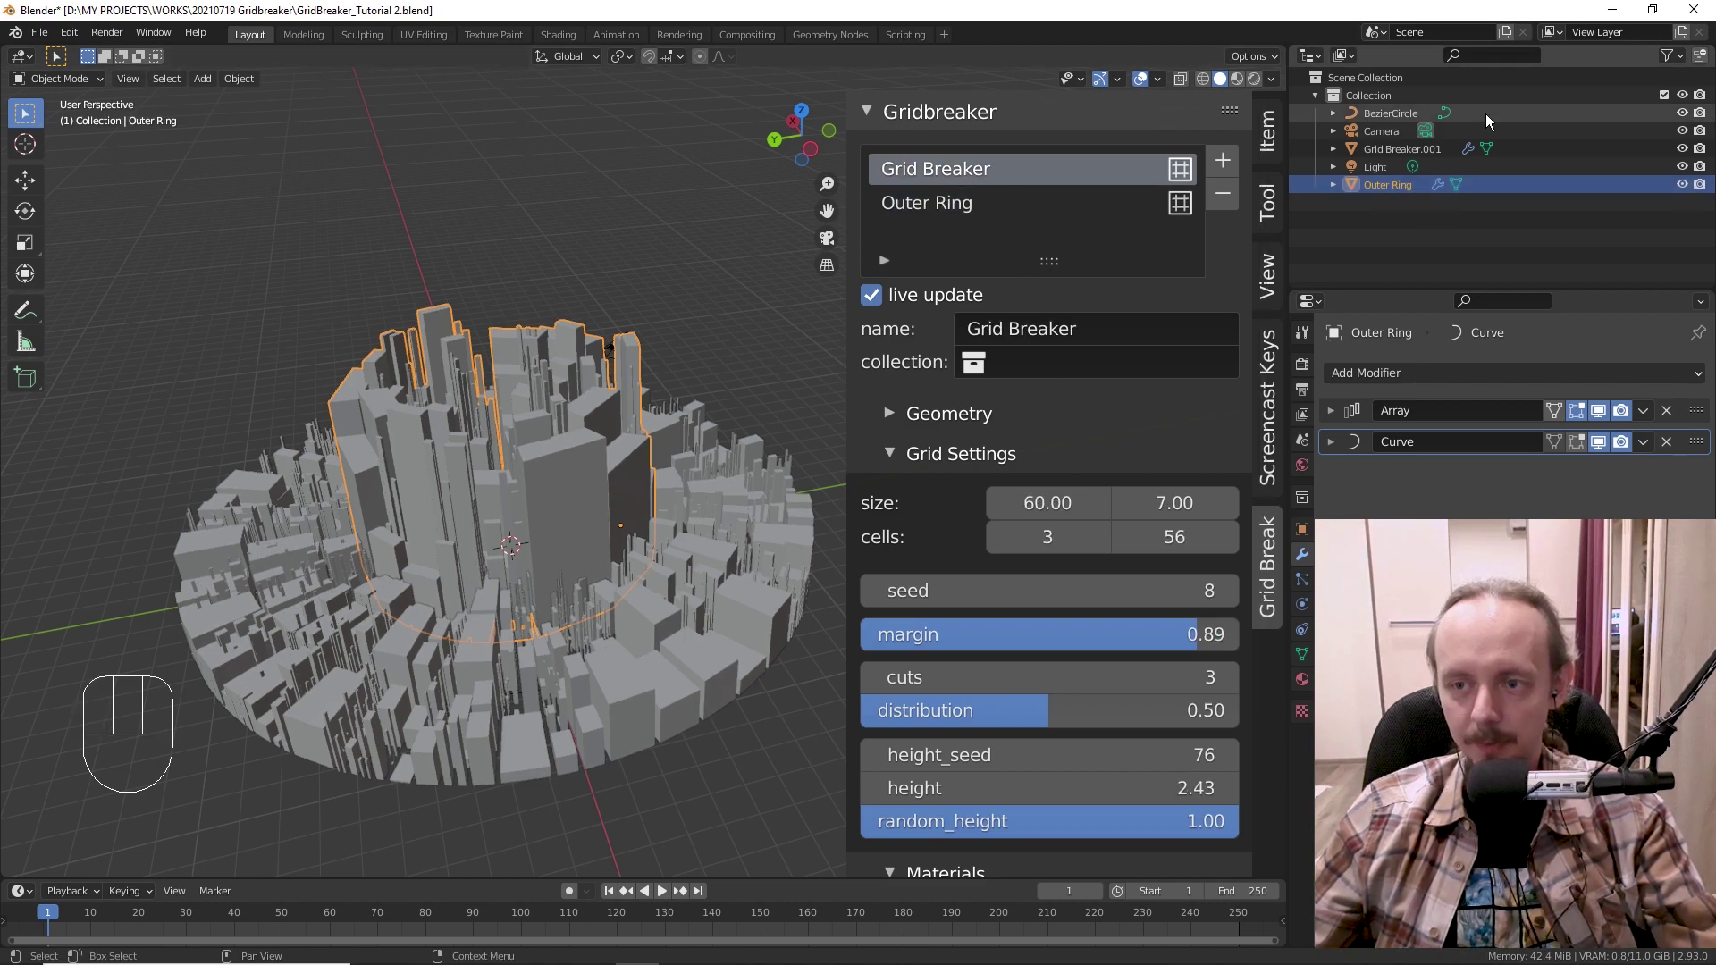
click(1231, 680)
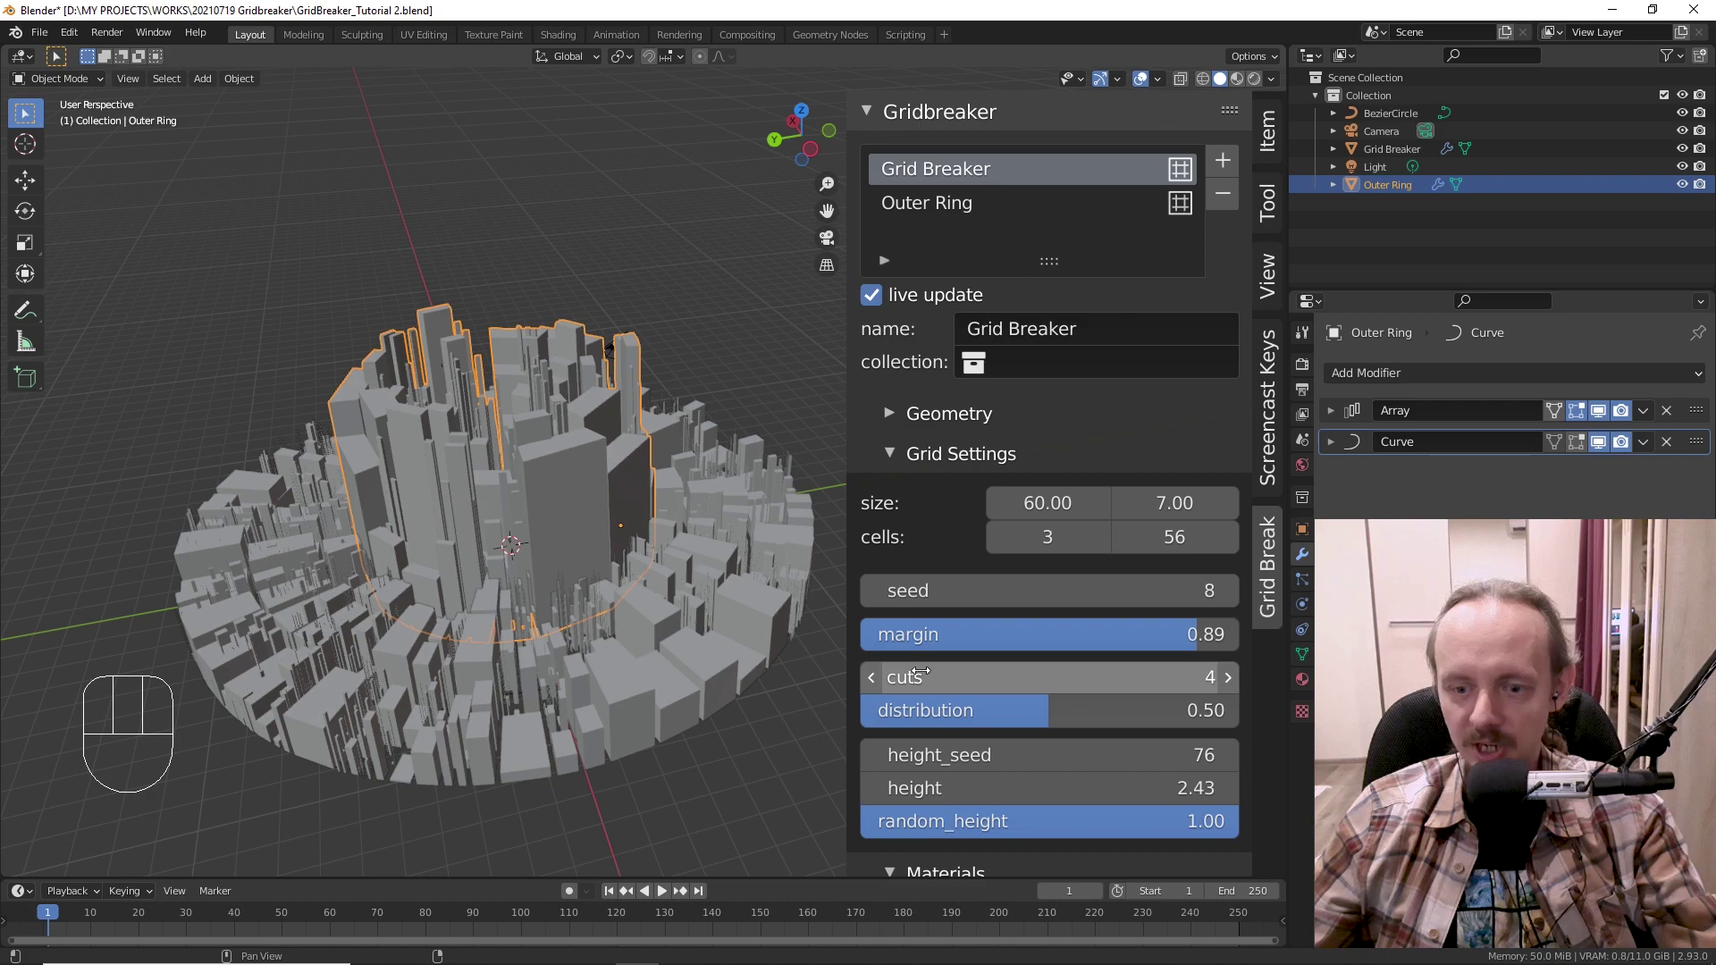
click(885, 684)
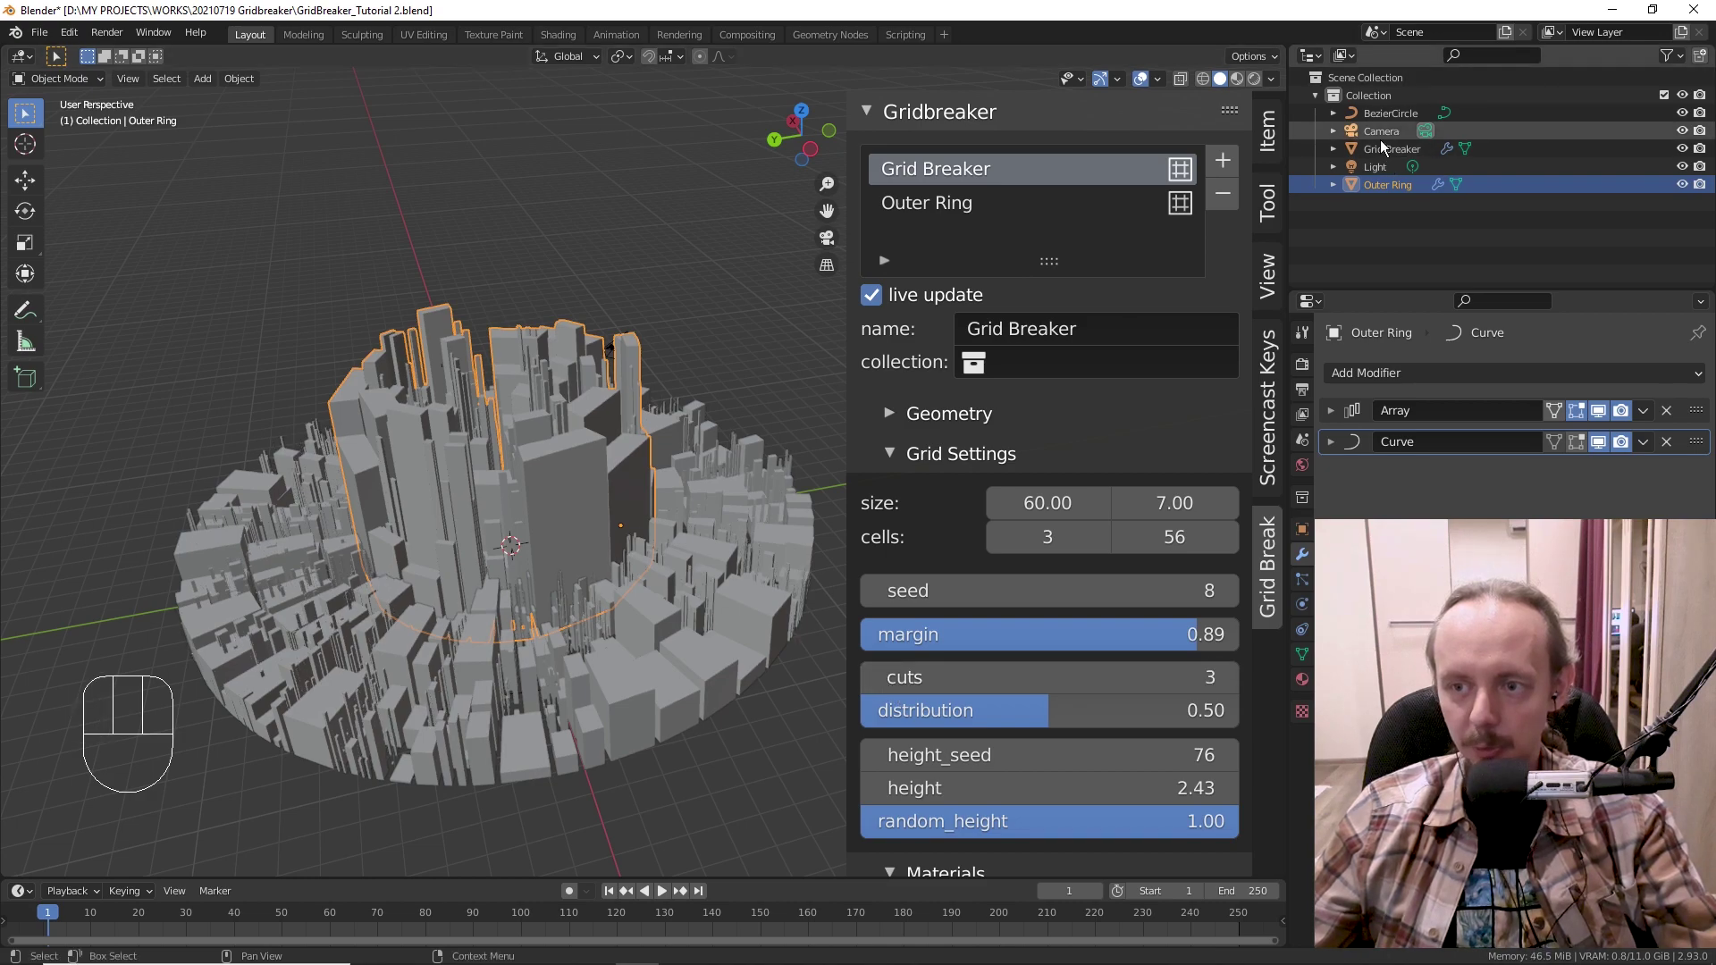
- Add a third Gridbreaker grid and name it Center Circle
click(1235, 169)
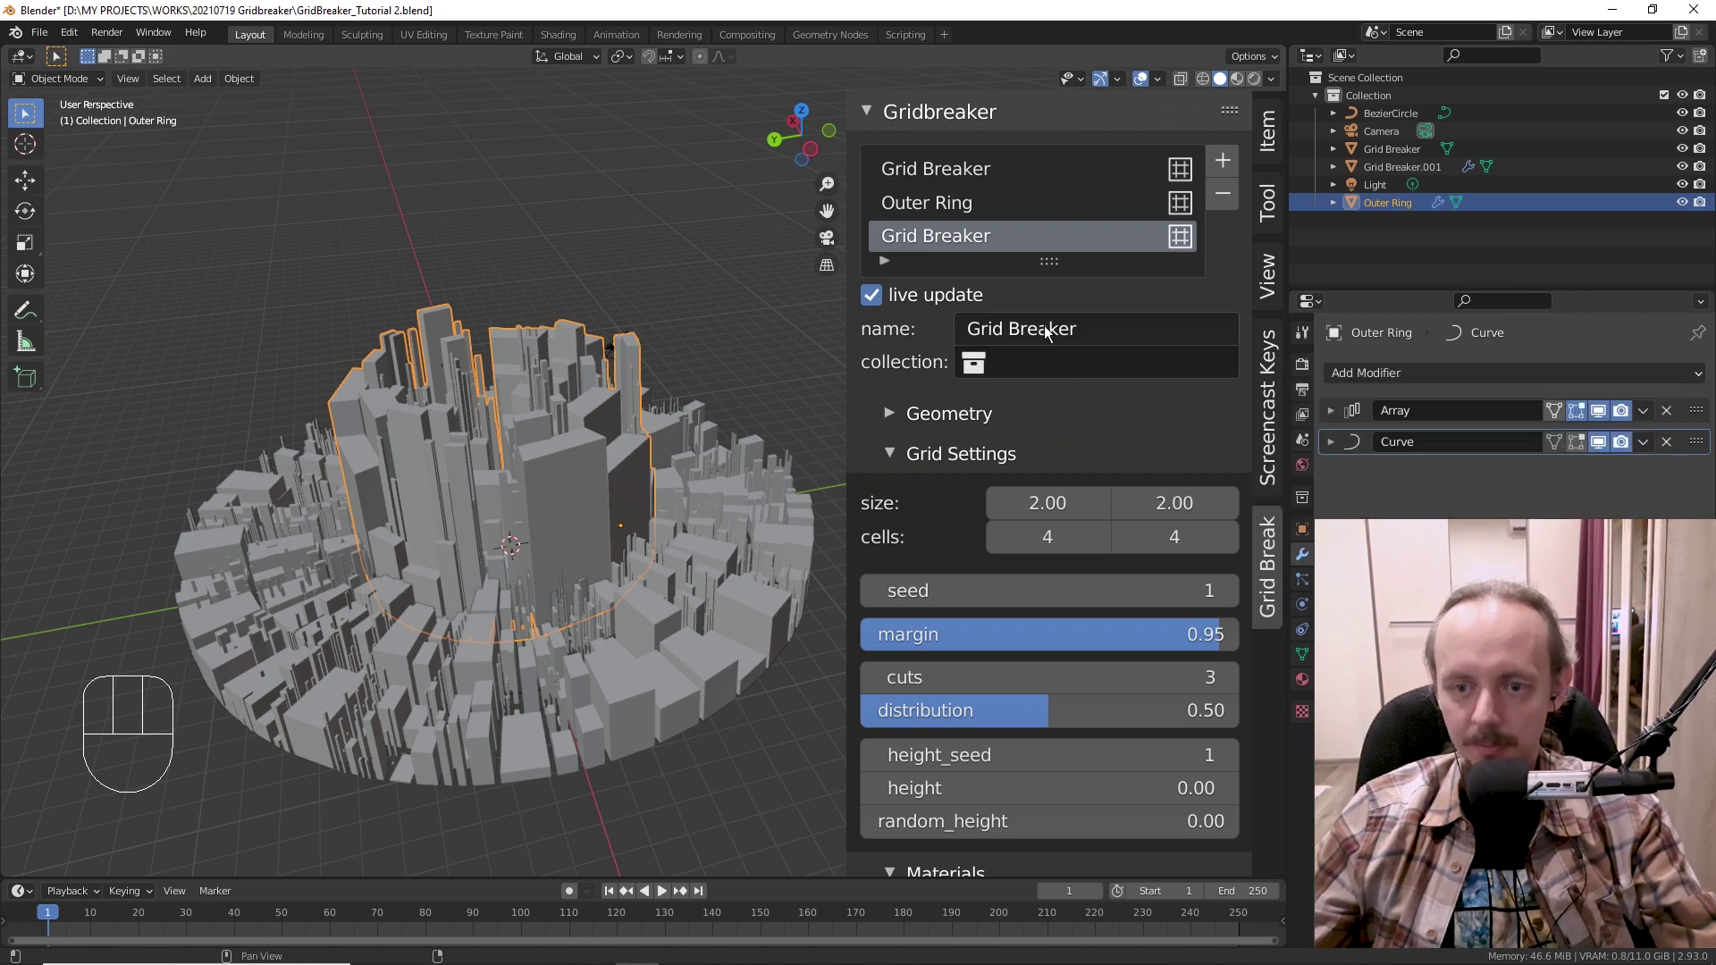
click(1107, 334)
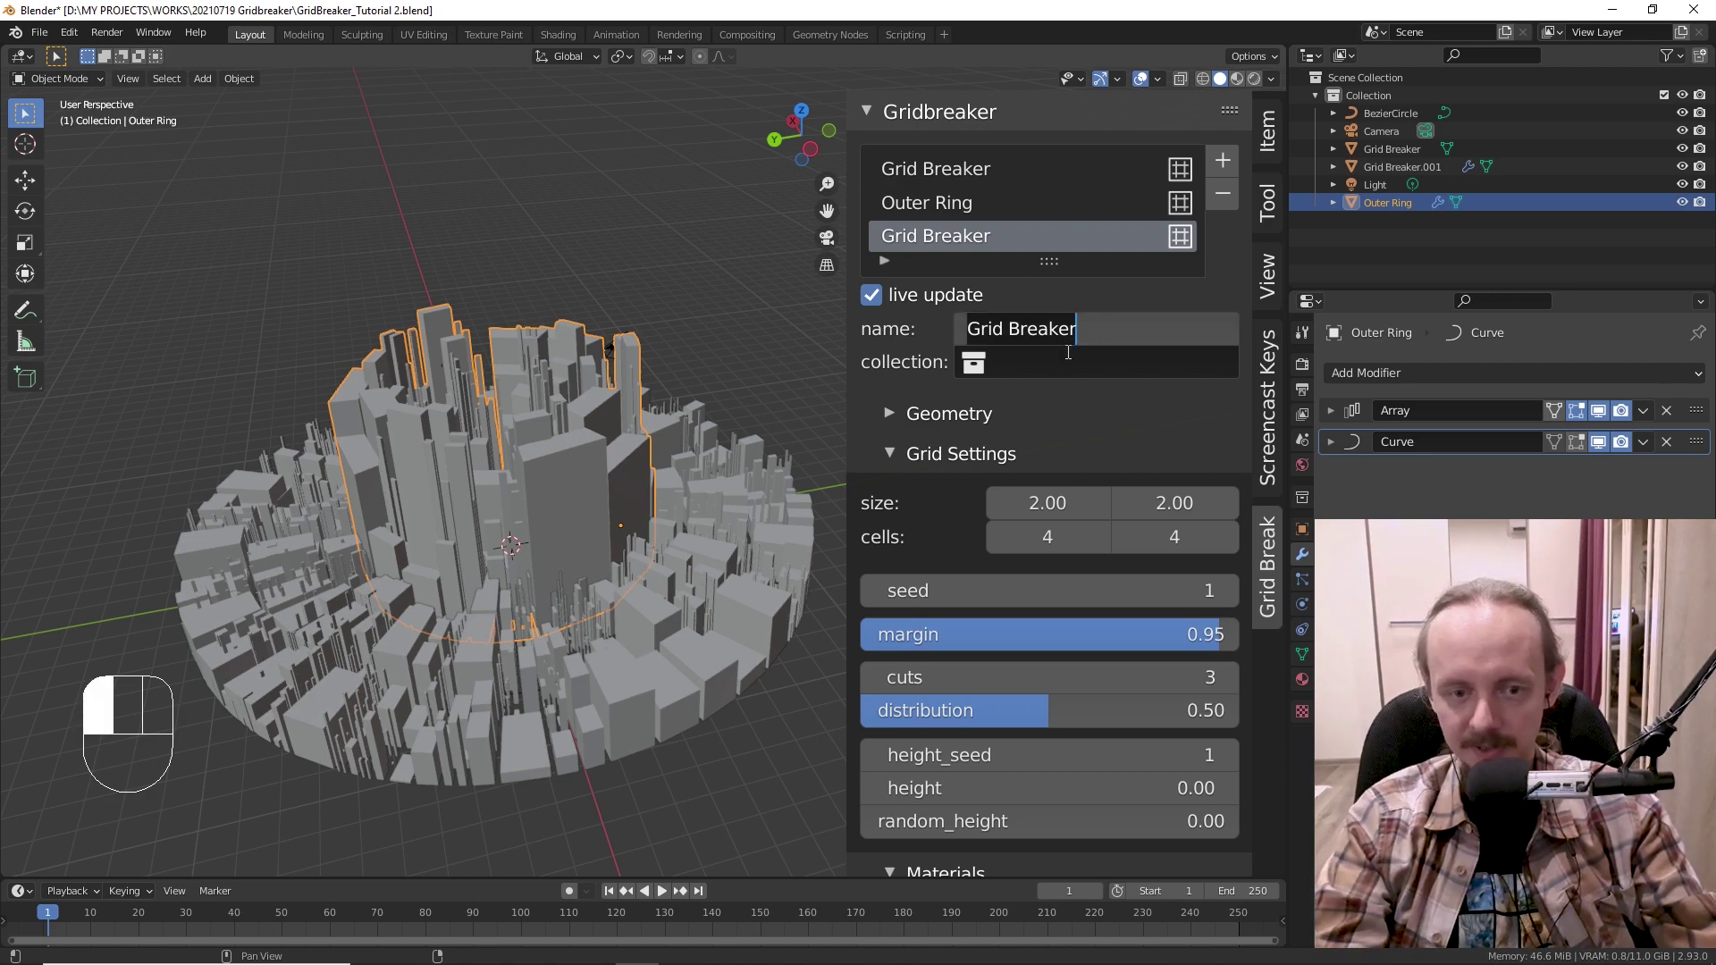
key(shift)
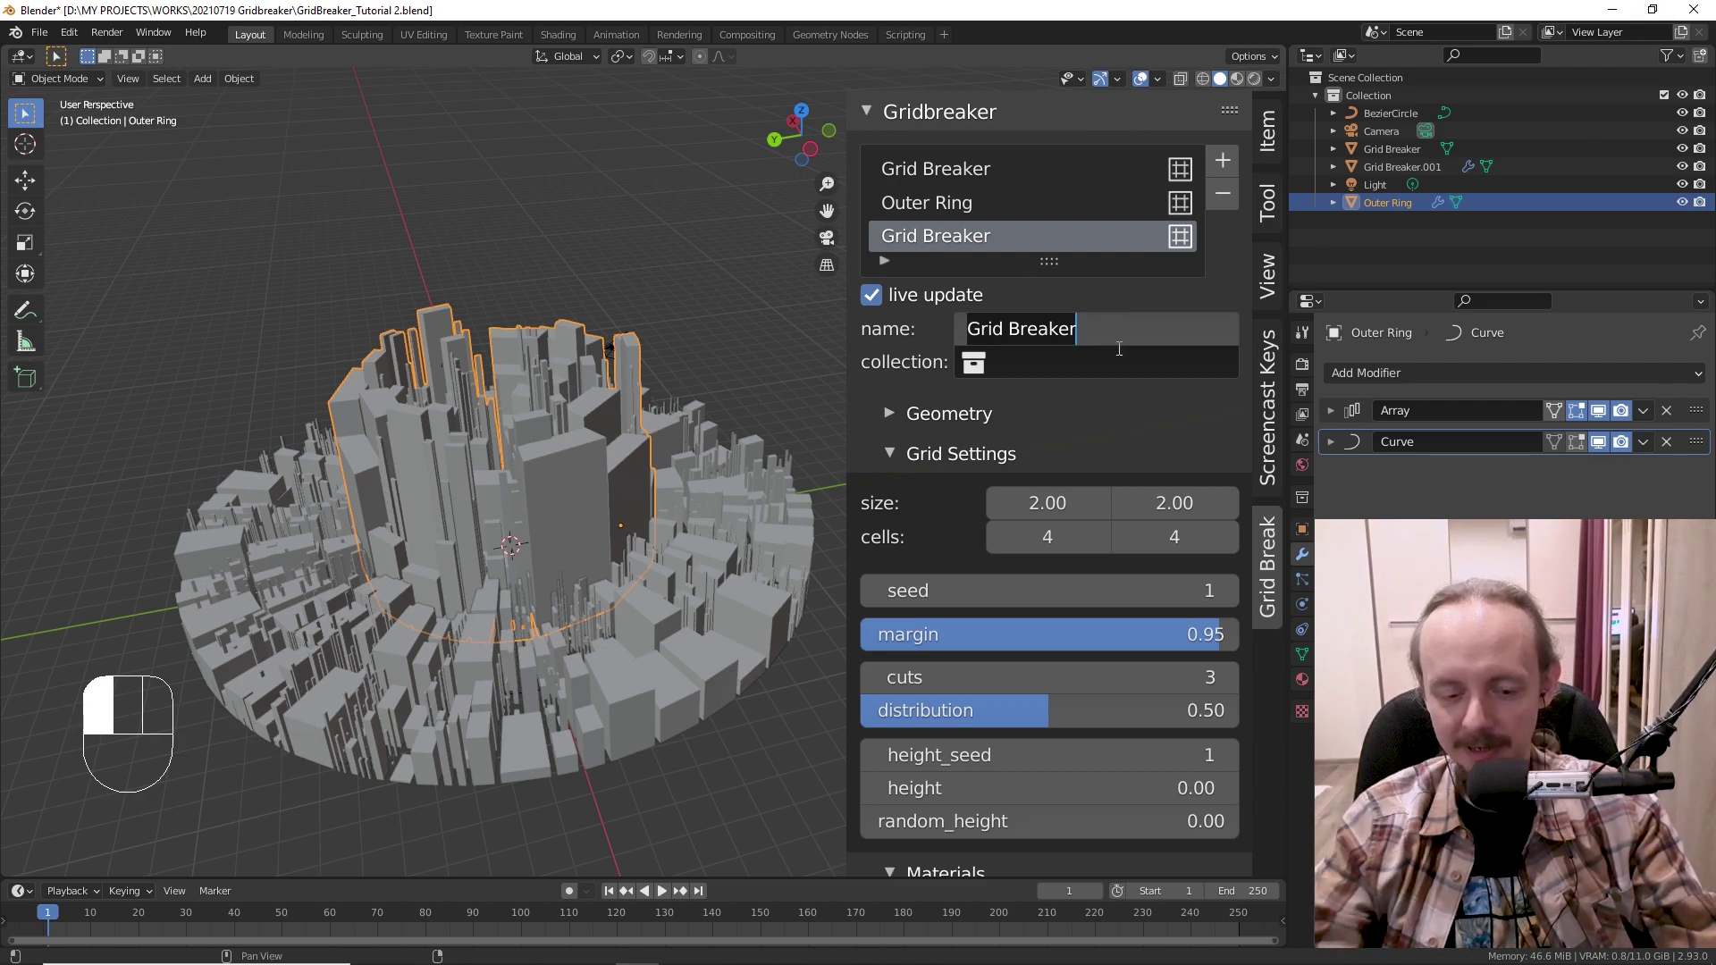
text(Ci)
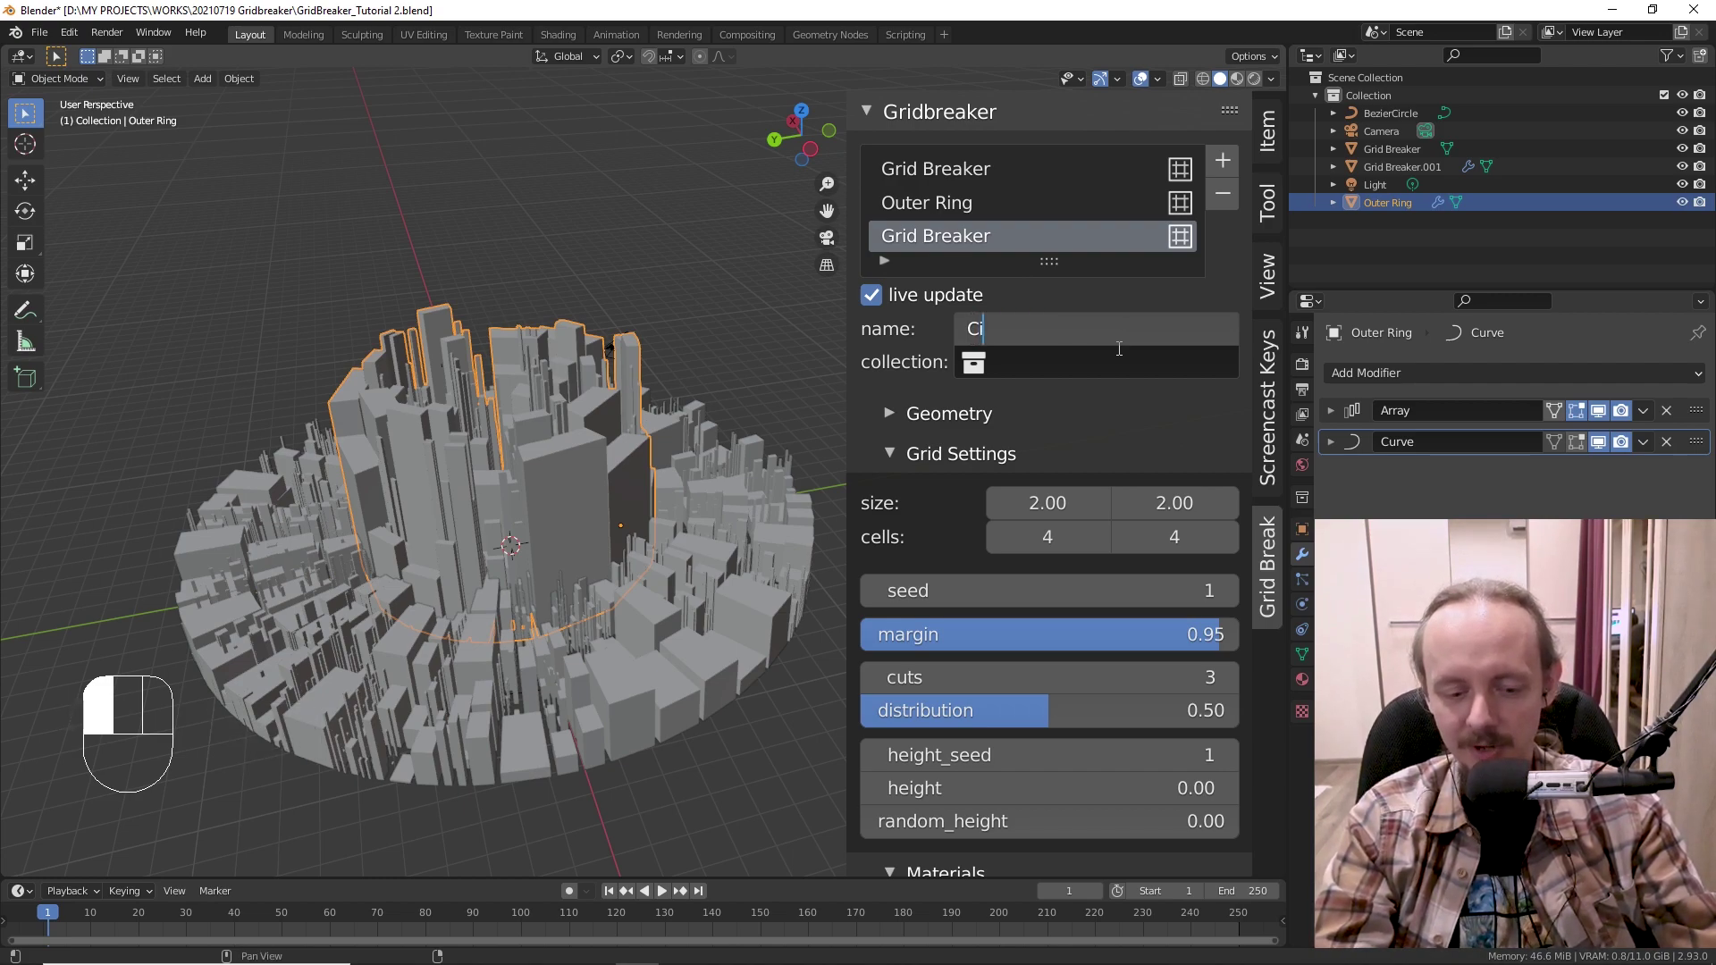
key(BackSpace)
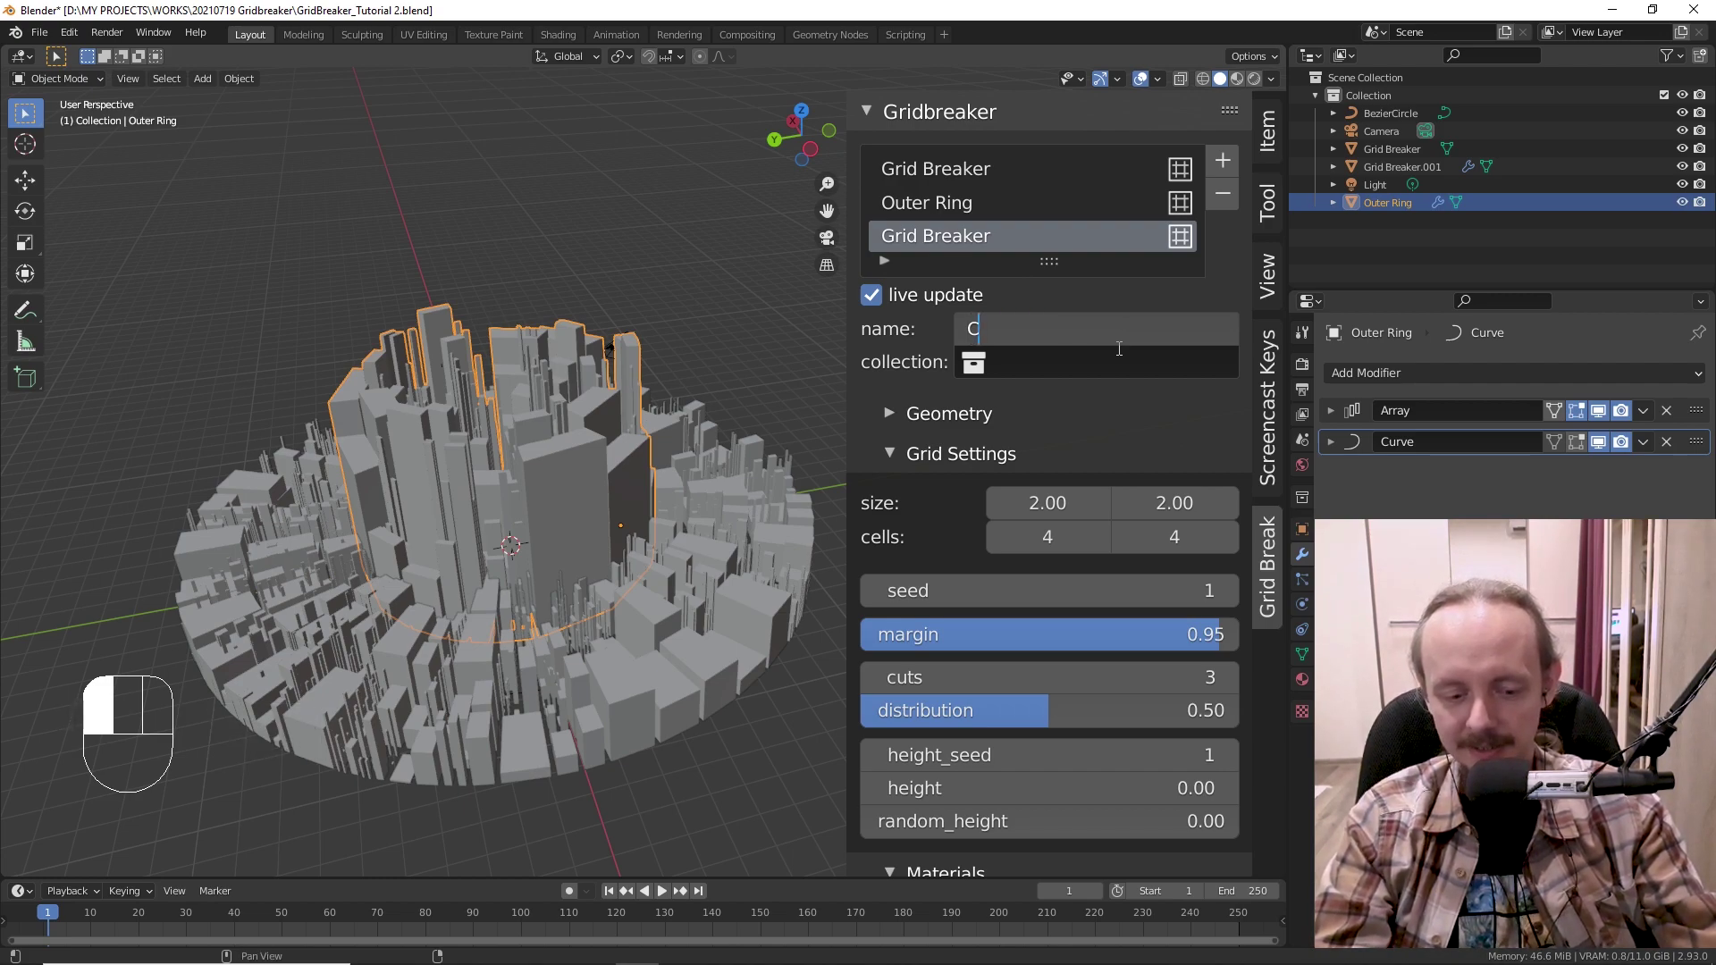
text(e)
key(BackSpace)
text(ent)
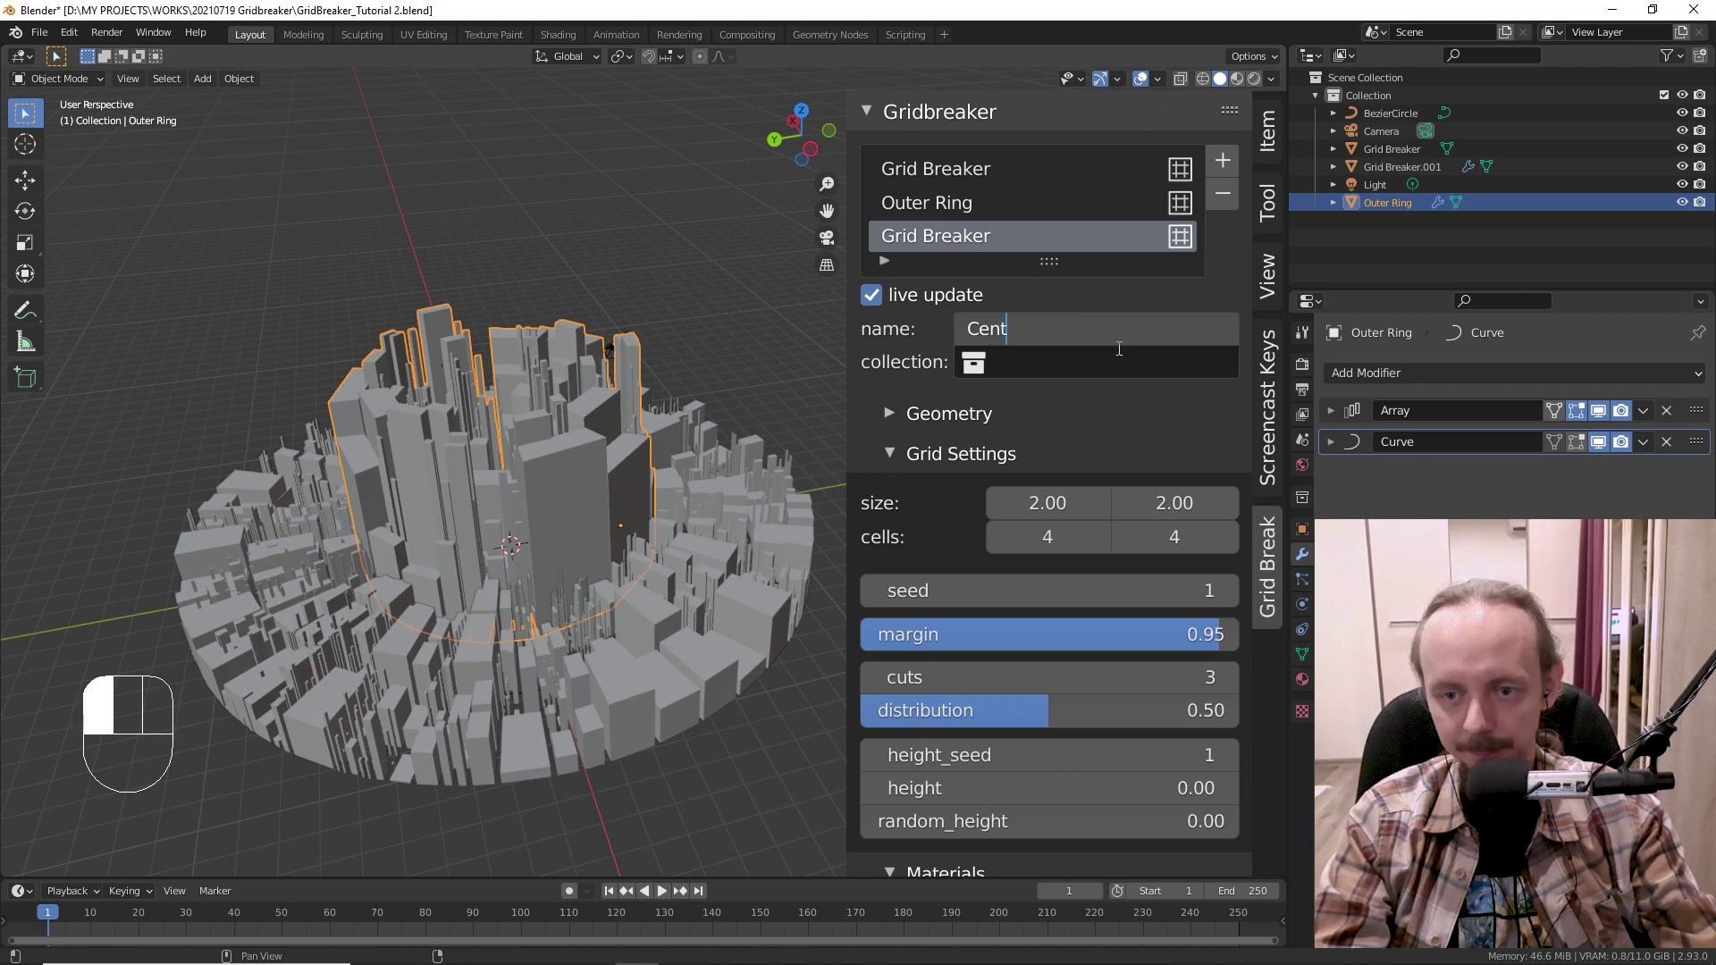
text(er Circle)
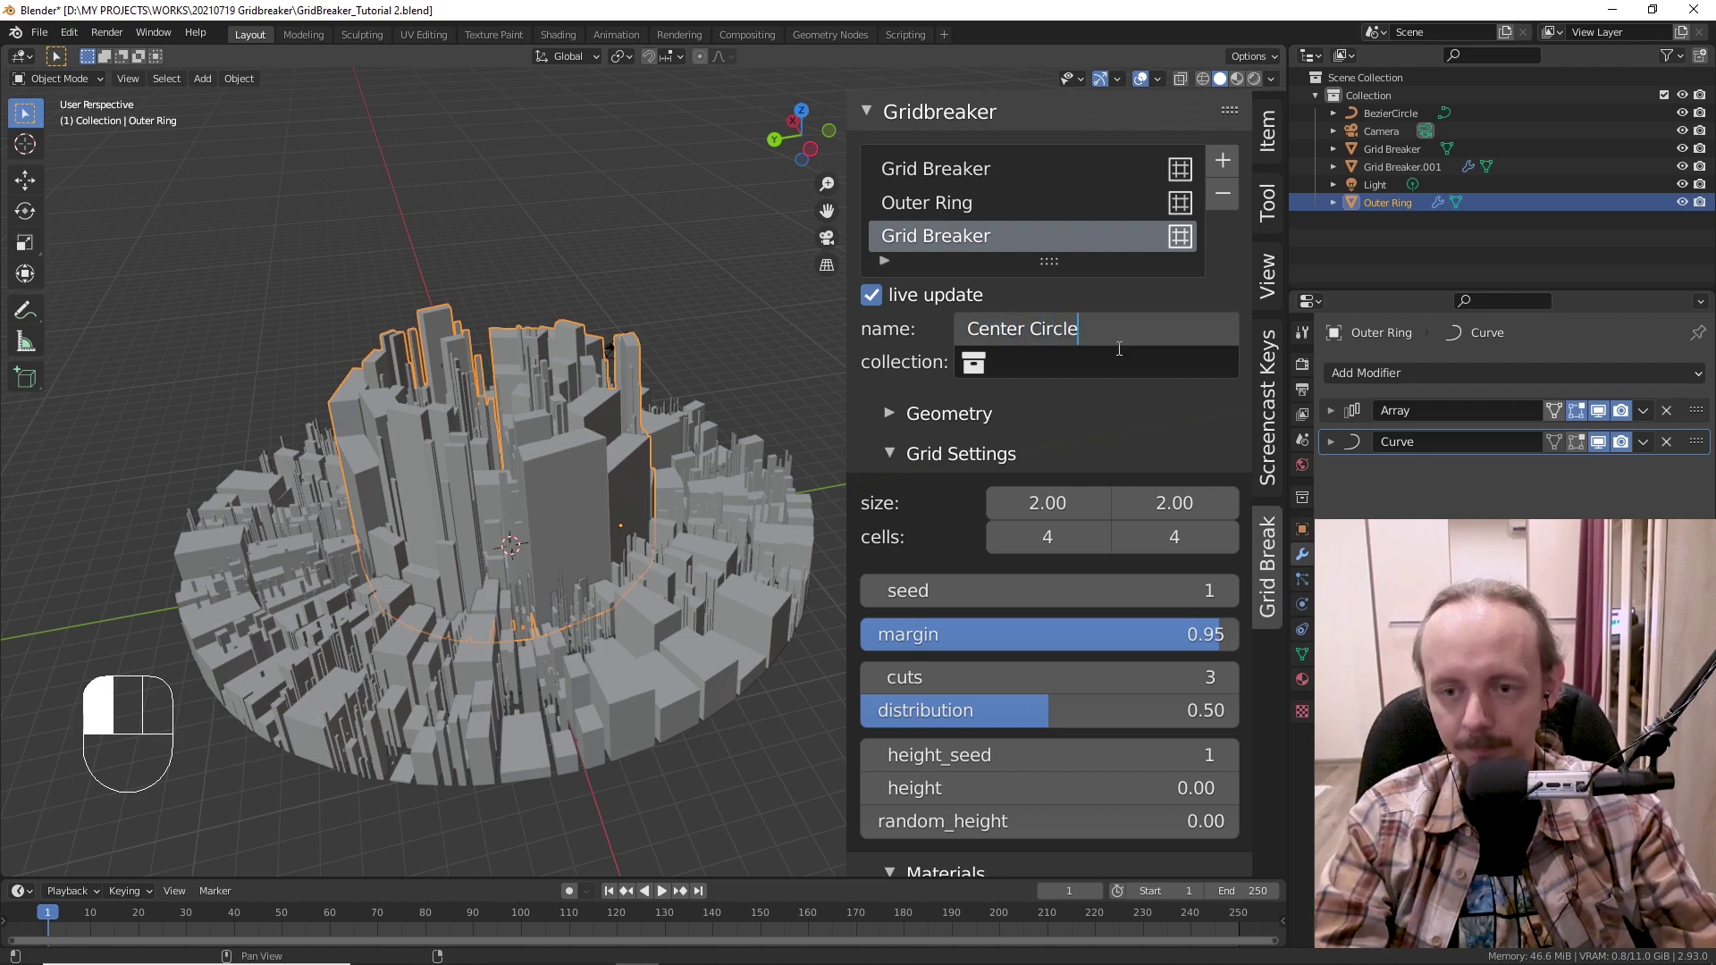
key(Return)
click(963, 250)
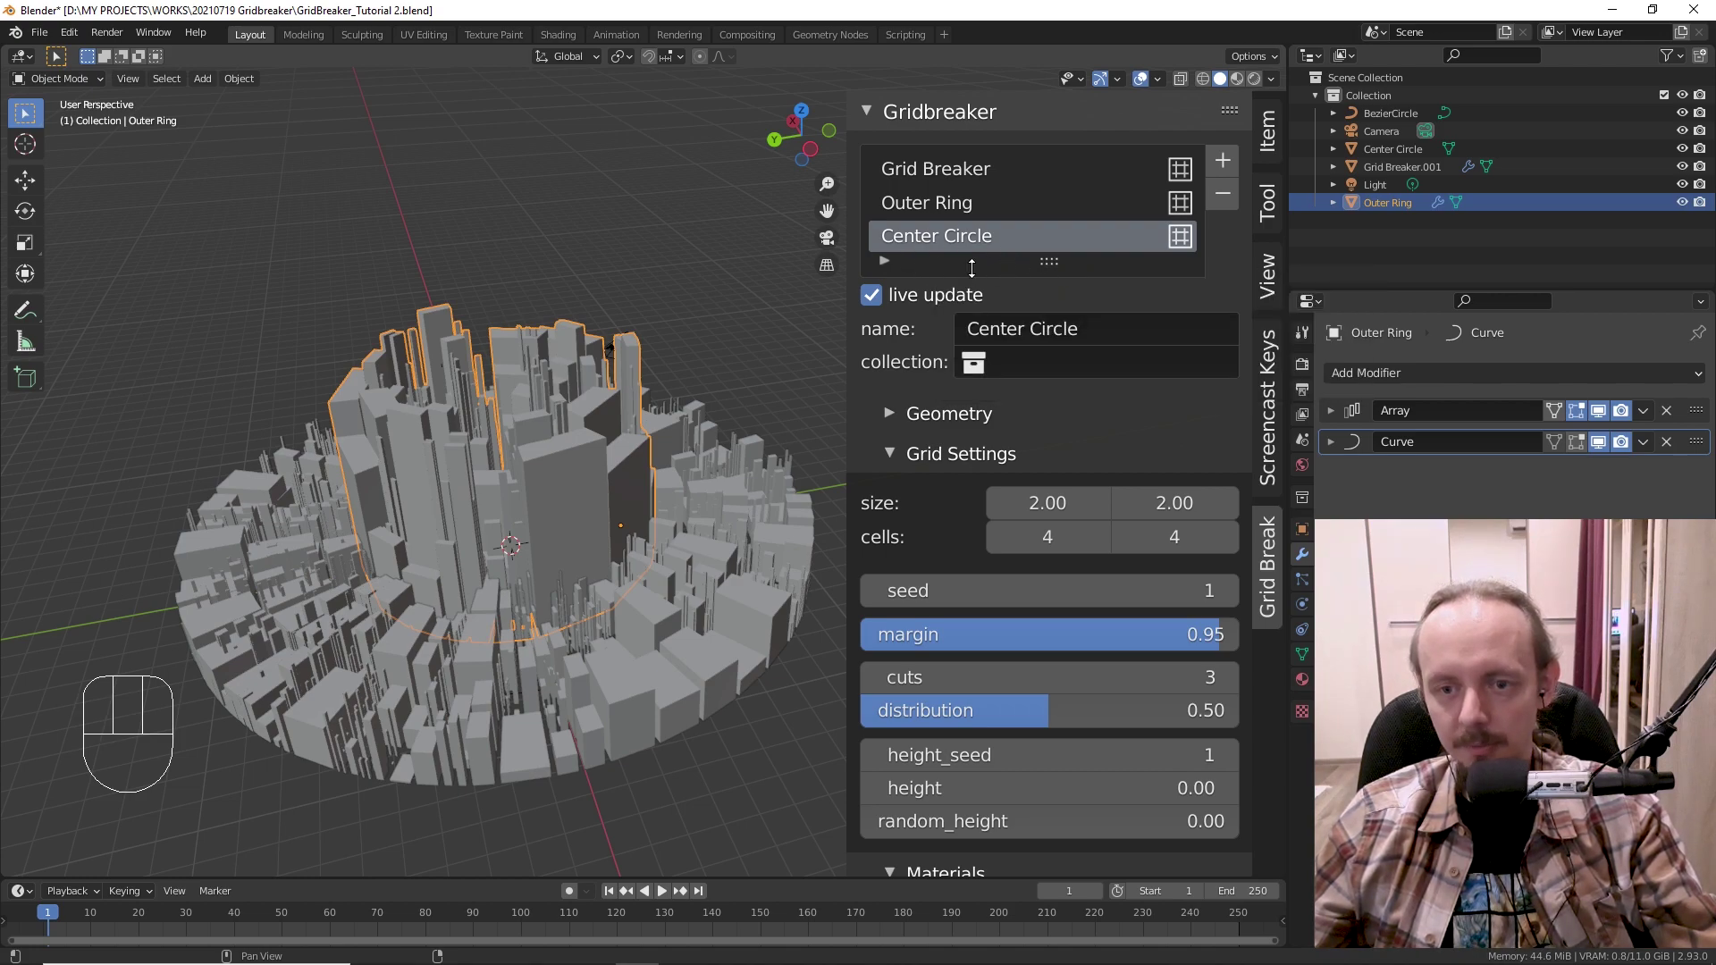
- Select Center Circle with Outer Ring as the active object and copy the active object's modifiers onto it
click(573, 561)
mouse_move(572, 561)
middle_down()
mouse_move(560, 487)
mouse_move(555, 581)
mouse_move(549, 566)
middle_up()
shift+click(620, 404)
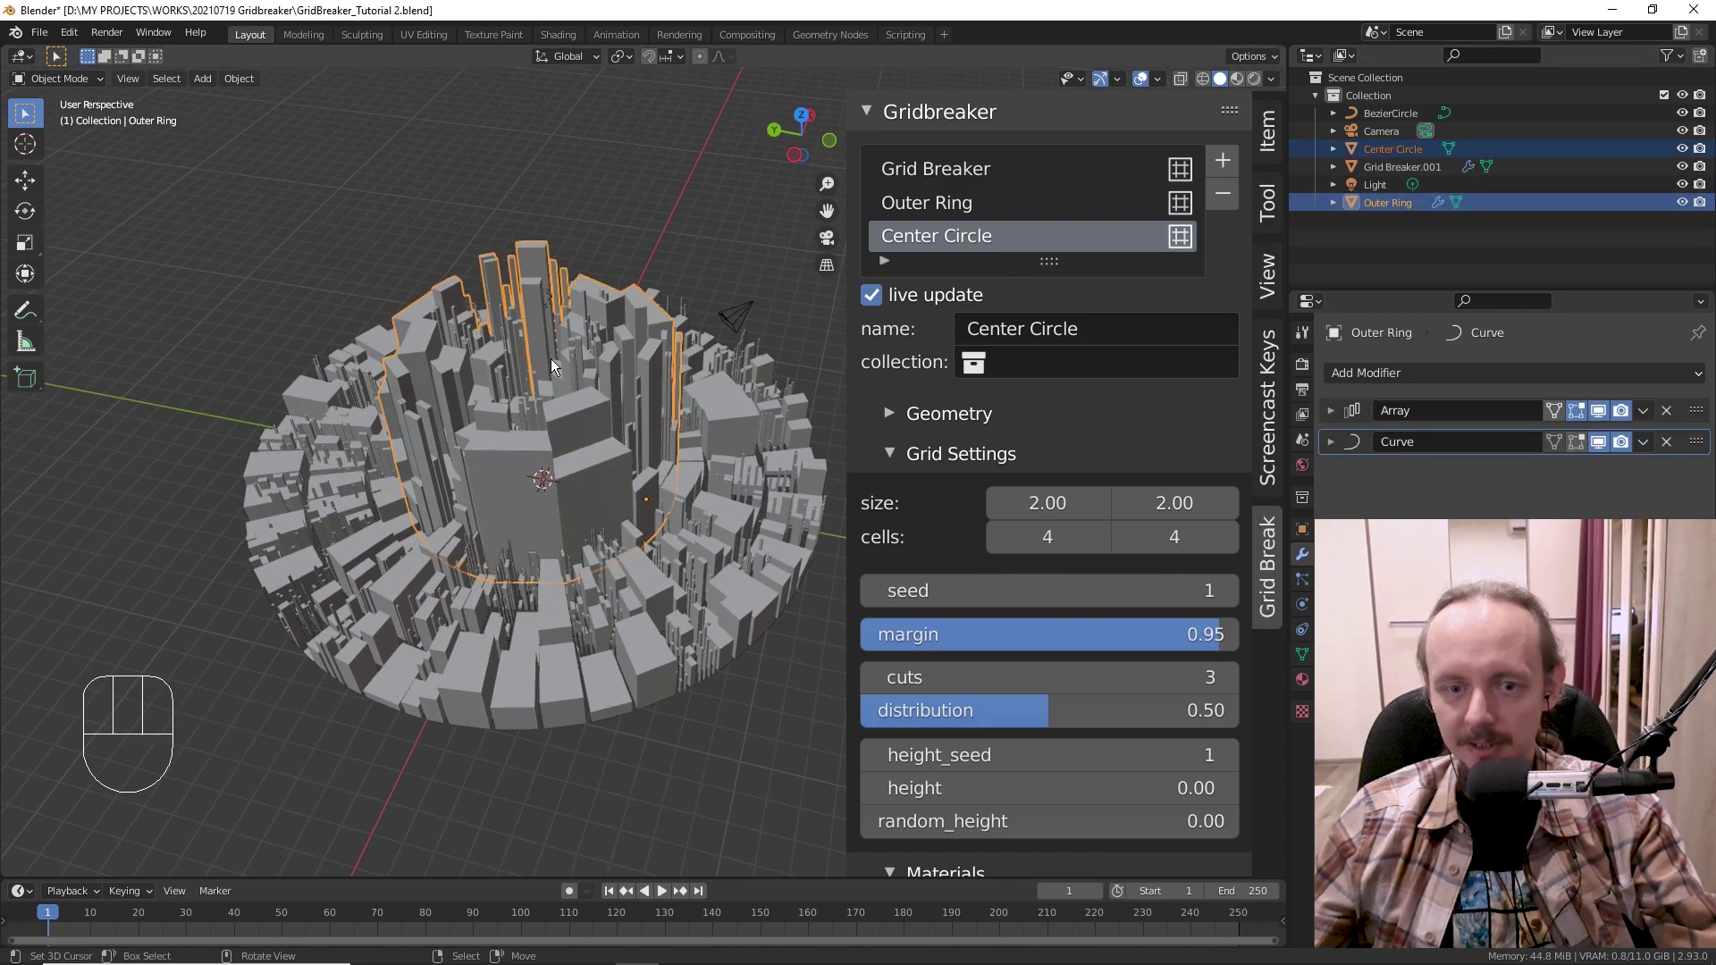
middle_drag(661, 427, 541, 489)
click(549, 416)
shift+click(595, 318)
middle_drag(684, 425, 640, 534)
key(ctrl+c)
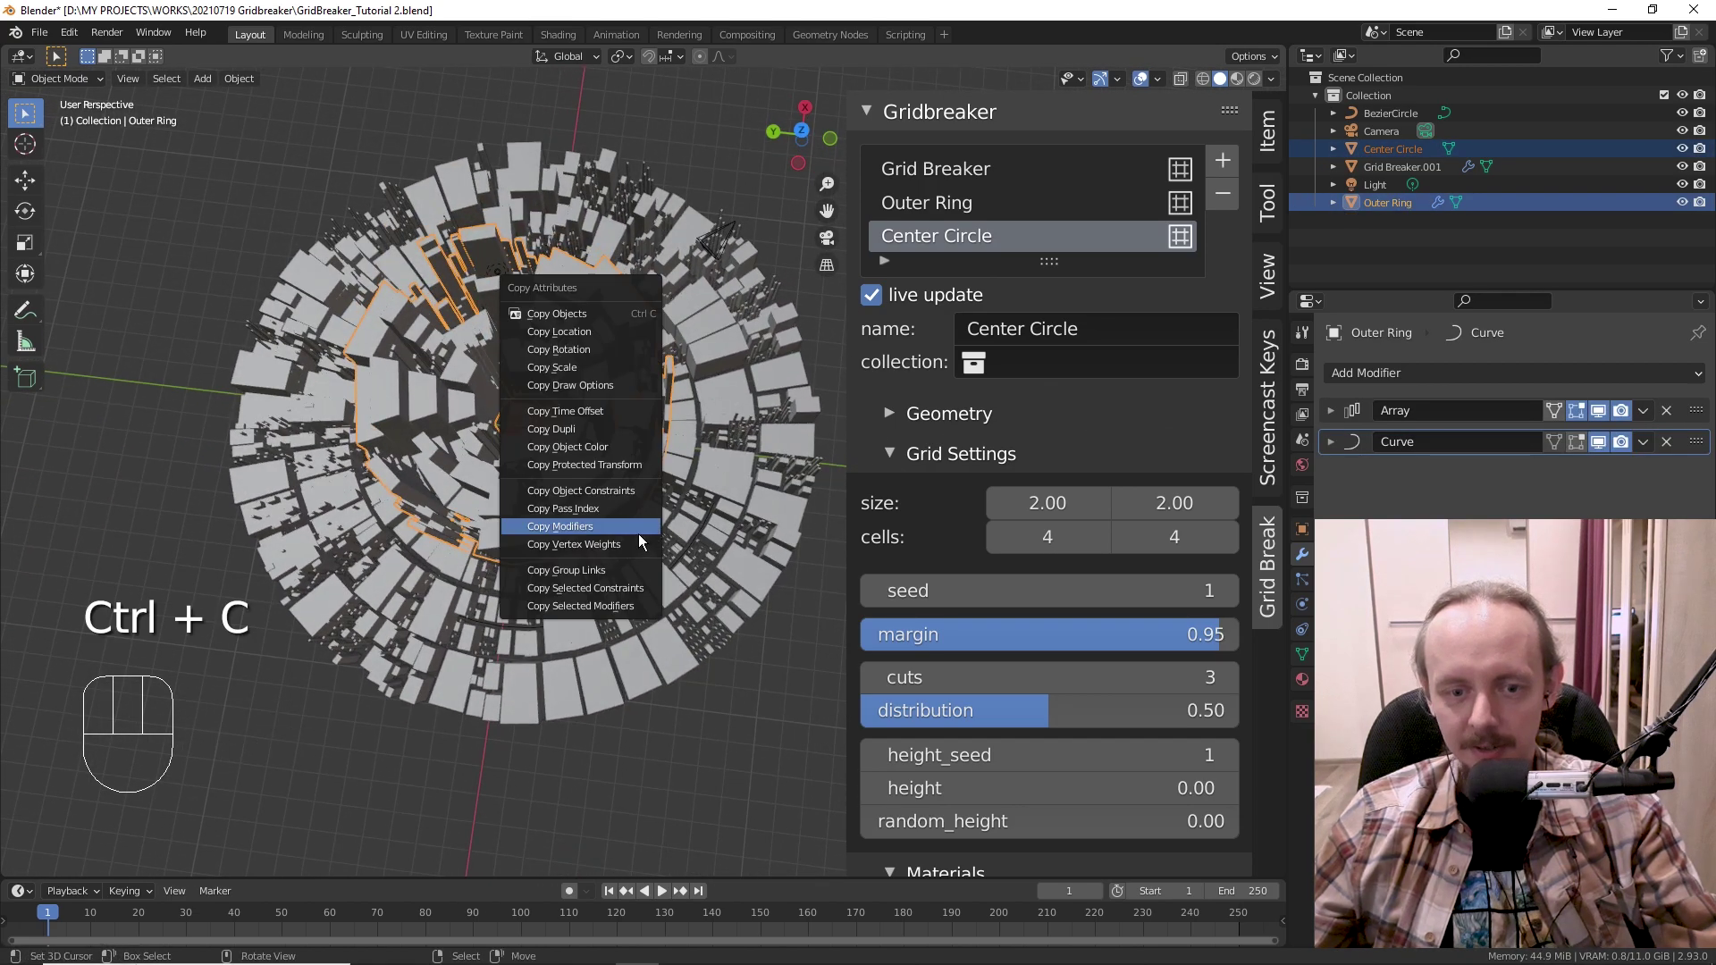
click(638, 534)
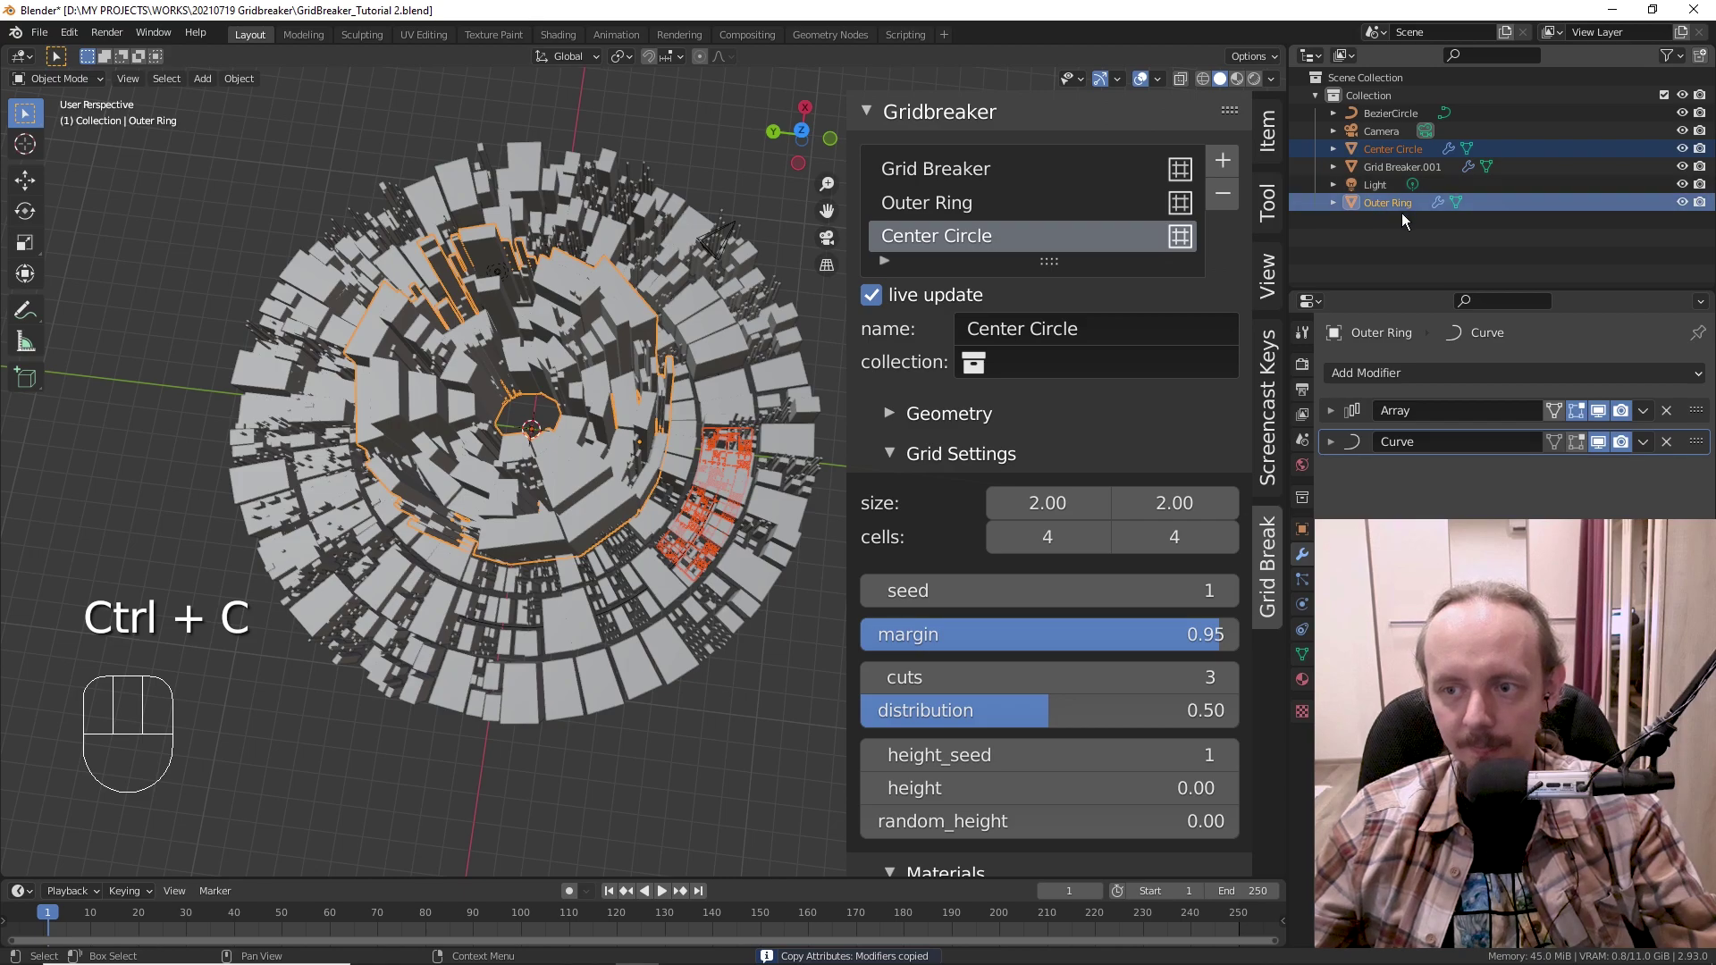
- Select only the Center Circle object and set its grid height to 0.72
click(1399, 158)
middle_drag(608, 583, 625, 437)
mouse_move(1049, 787)
mouse_down()
mouse_move(1126, 788)
mouse_move(1079, 787)
mouse_up()
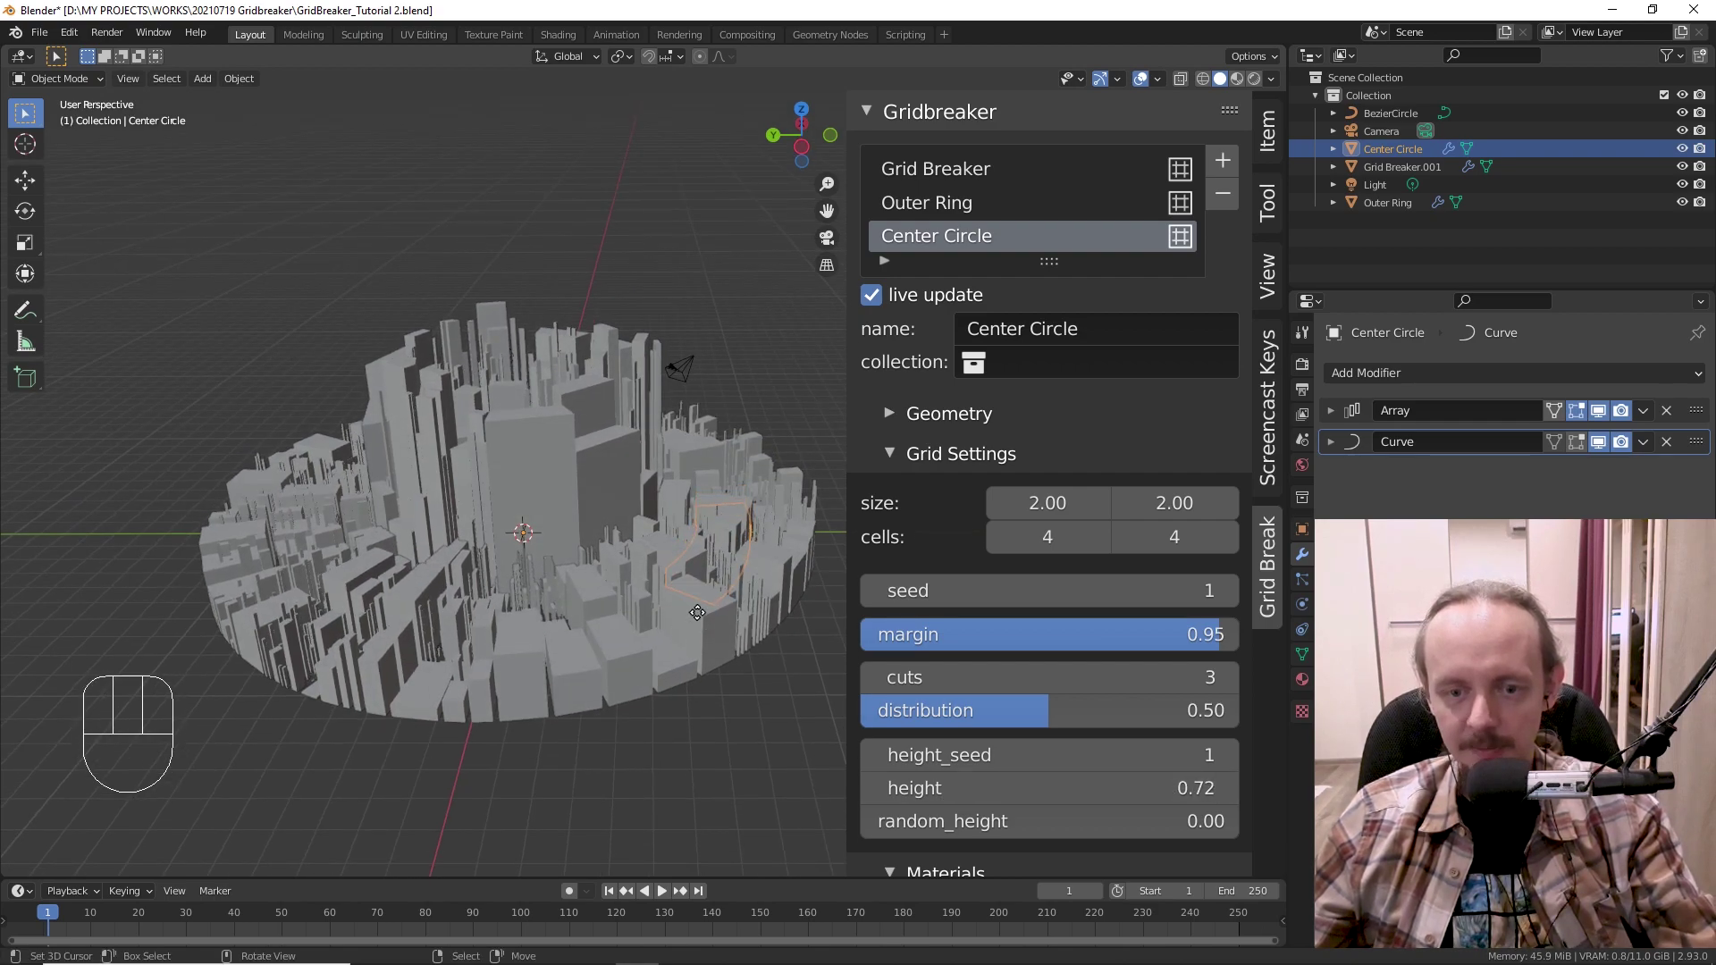
- Raise Center Circle along Z to about 5.71 m and rotate it 90° about the X axis
key(g)
key(z)
click(718, 471)
shift+middle_drag(751, 474, 691, 522)
scroll(692, 522, up, 3)
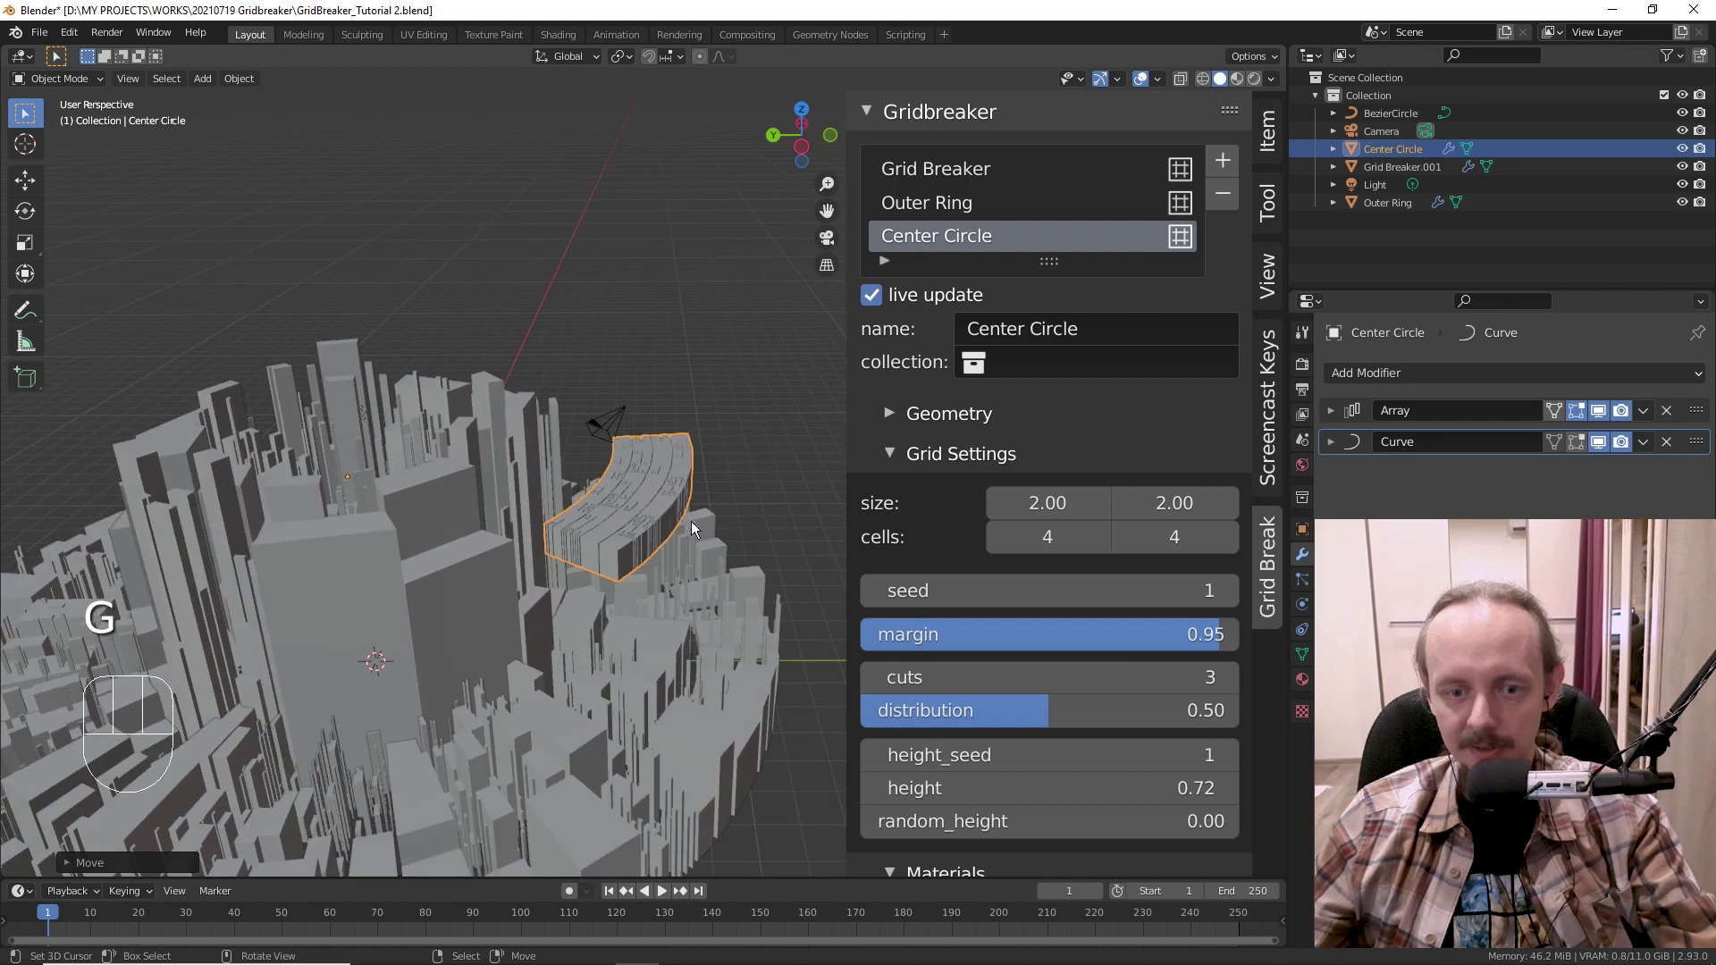
text(rx90)
key(Return)
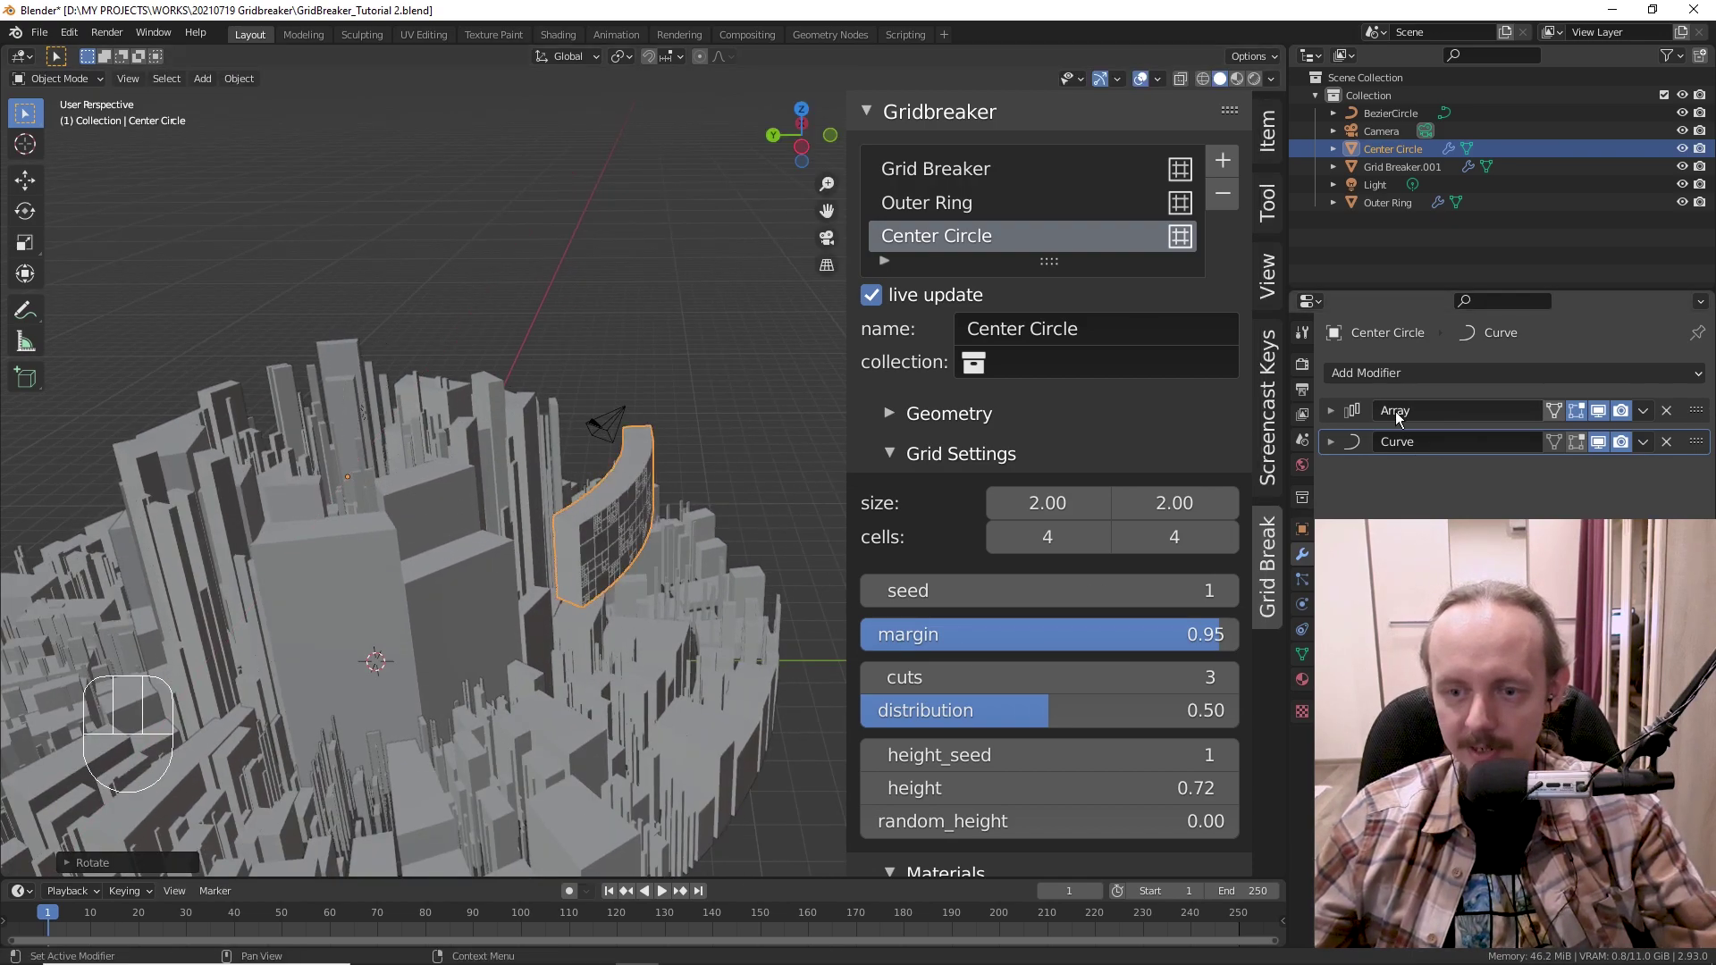
- Set Center Circle's Array modifier count to 25 so the segments close into a full ring
click(1330, 411)
drag(1575, 471, 1653, 471)
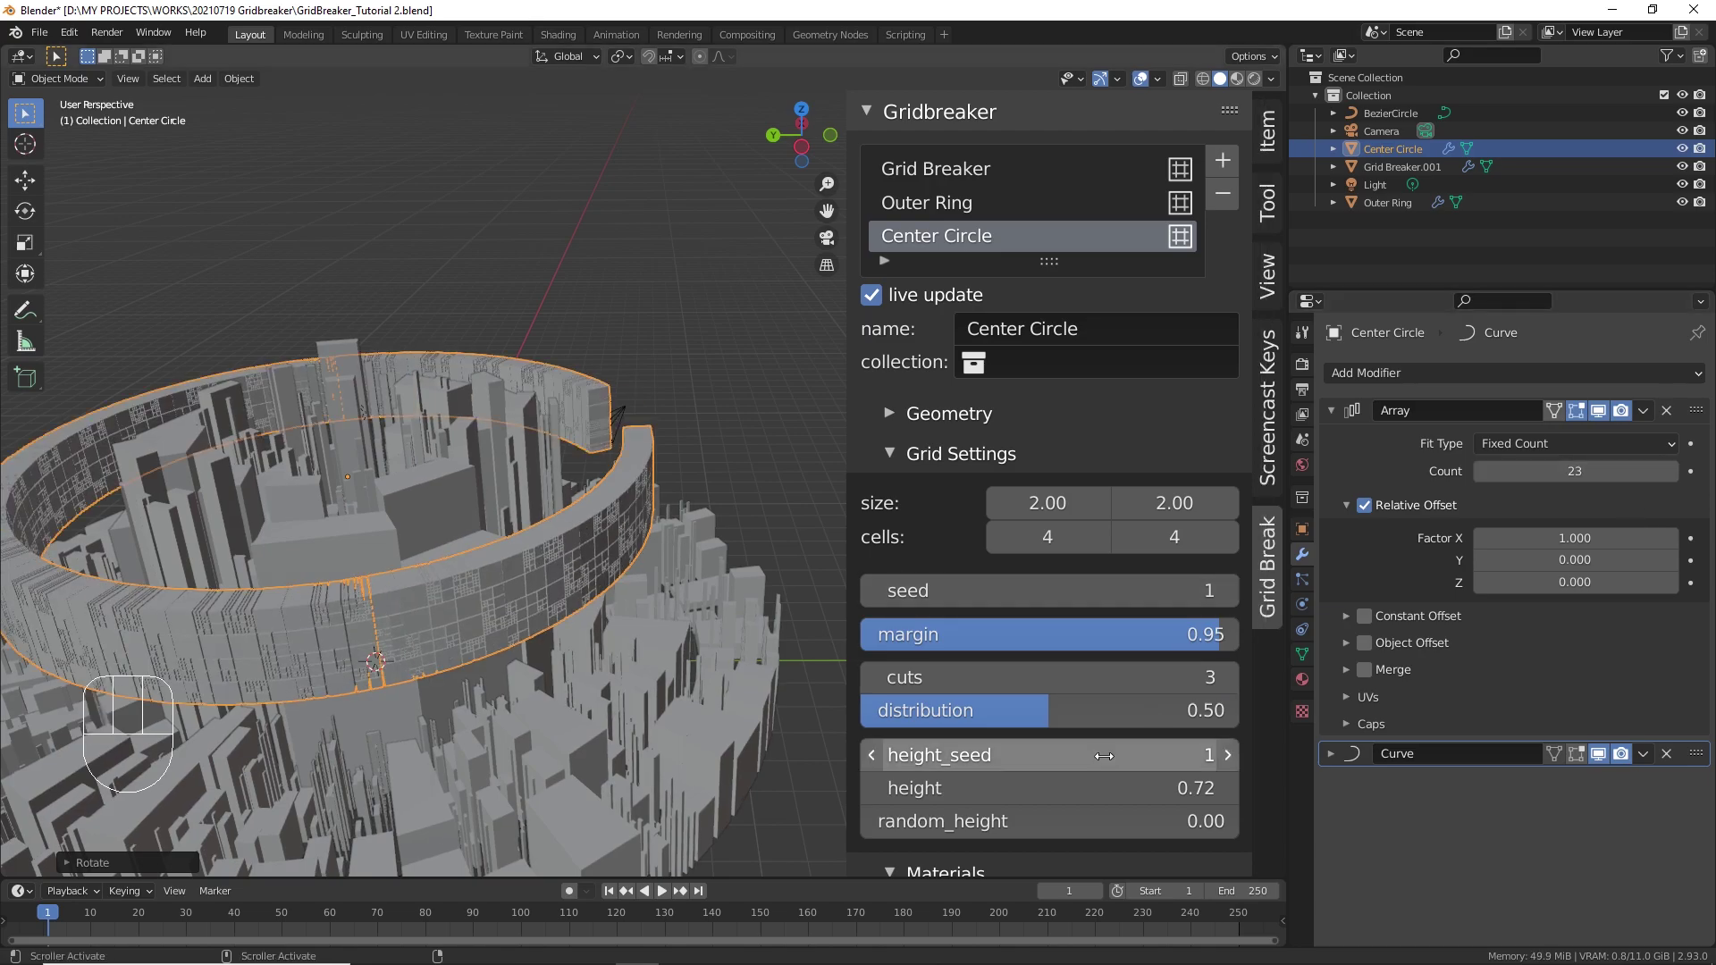
click(1672, 471)
click(1672, 472)
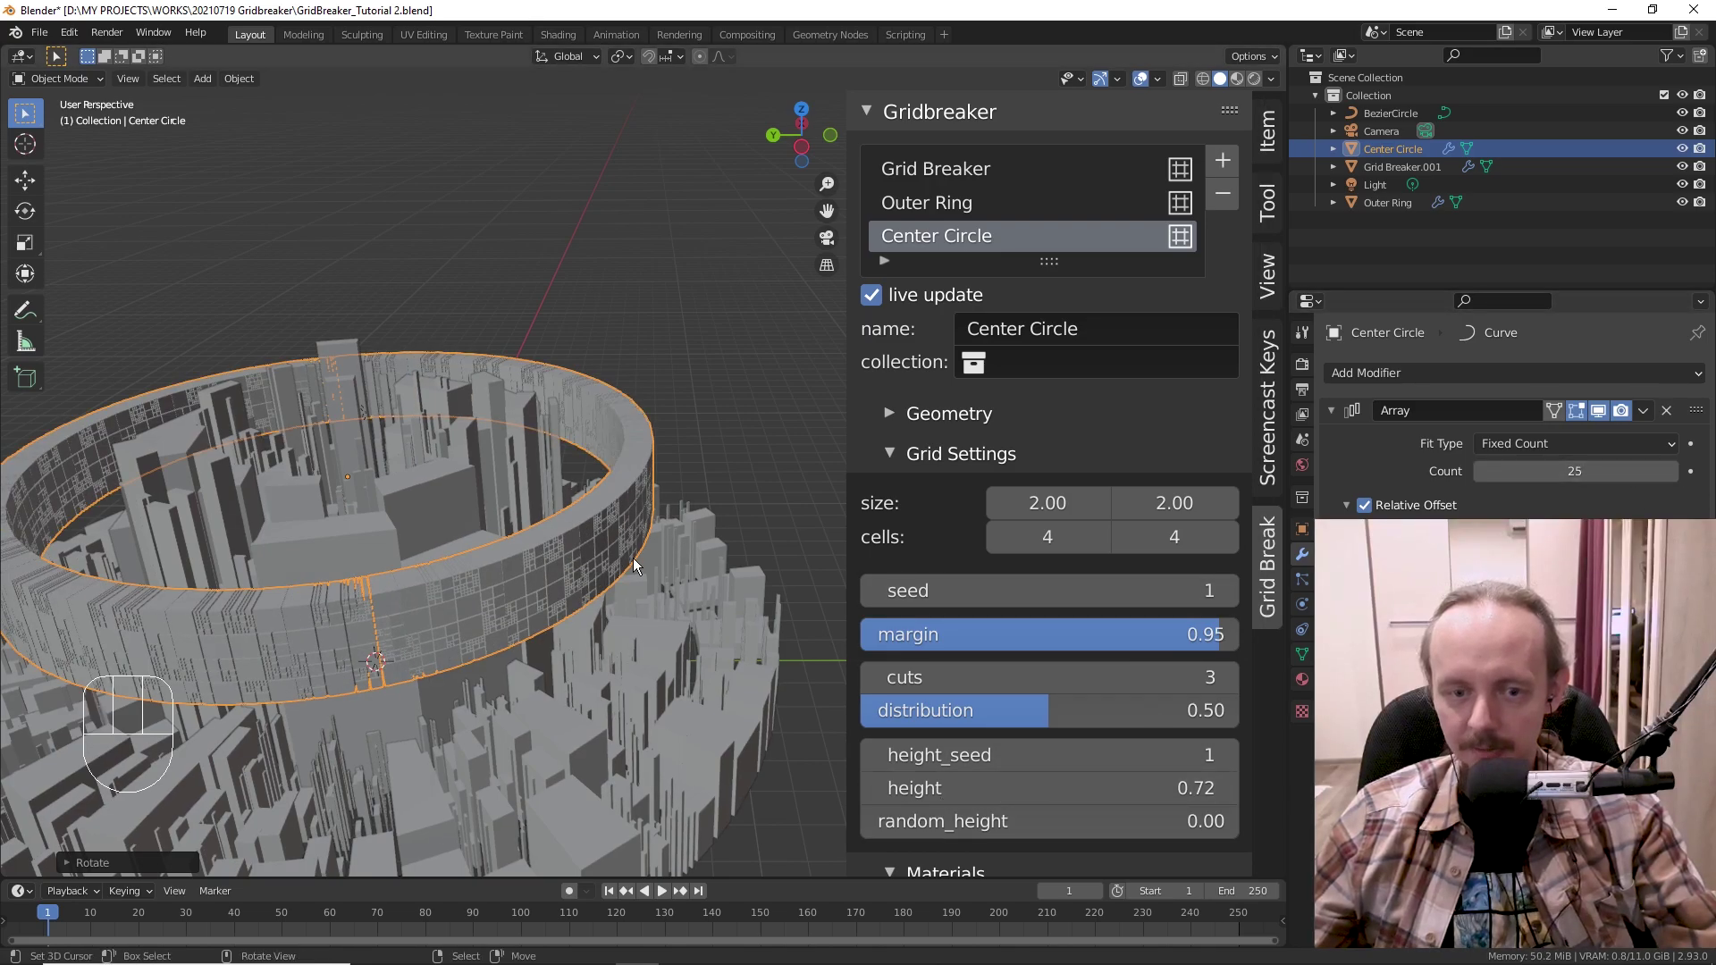
- Set Center Circle's random height to 1.00 and height to 4.17, and rotate it 180° about the X axis
middle_drag(650, 555, 601, 536)
drag(1011, 823, 1390, 824)
middle_drag(769, 715, 581, 531)
text(rx180)
key(Return)
drag(1009, 788, 1318, 788)
- Try rotating Center Circle freely about the X axis
middle_drag(639, 684, 760, 705)
key(r)
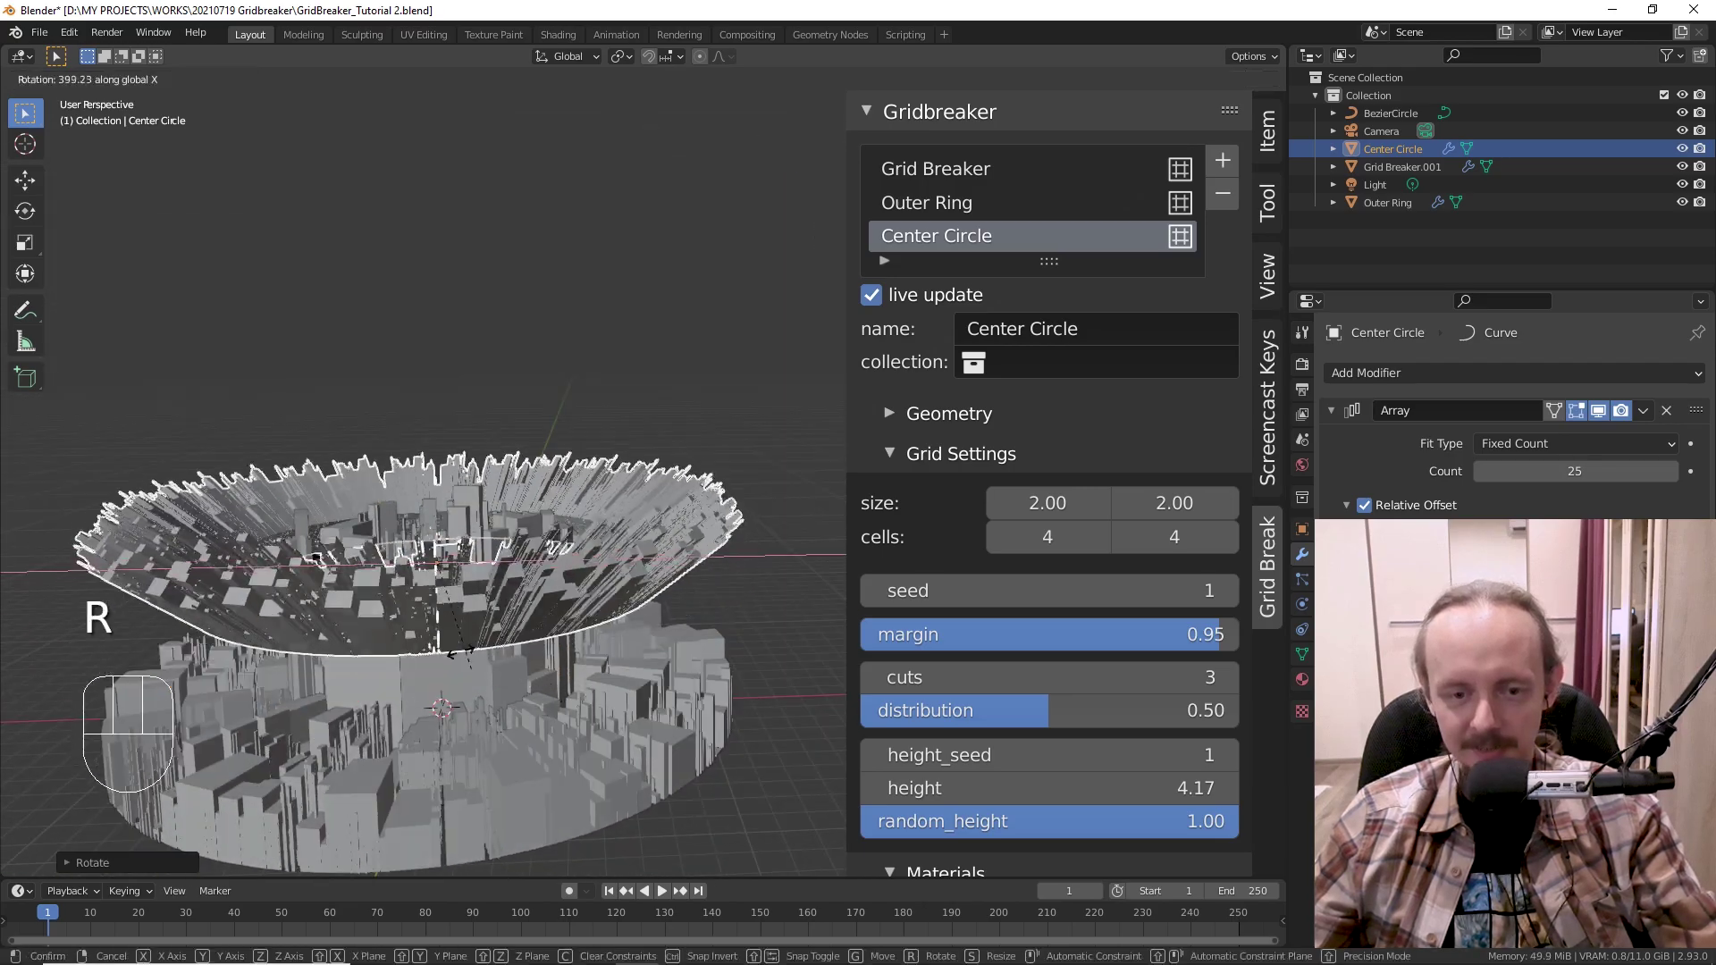
key(x)
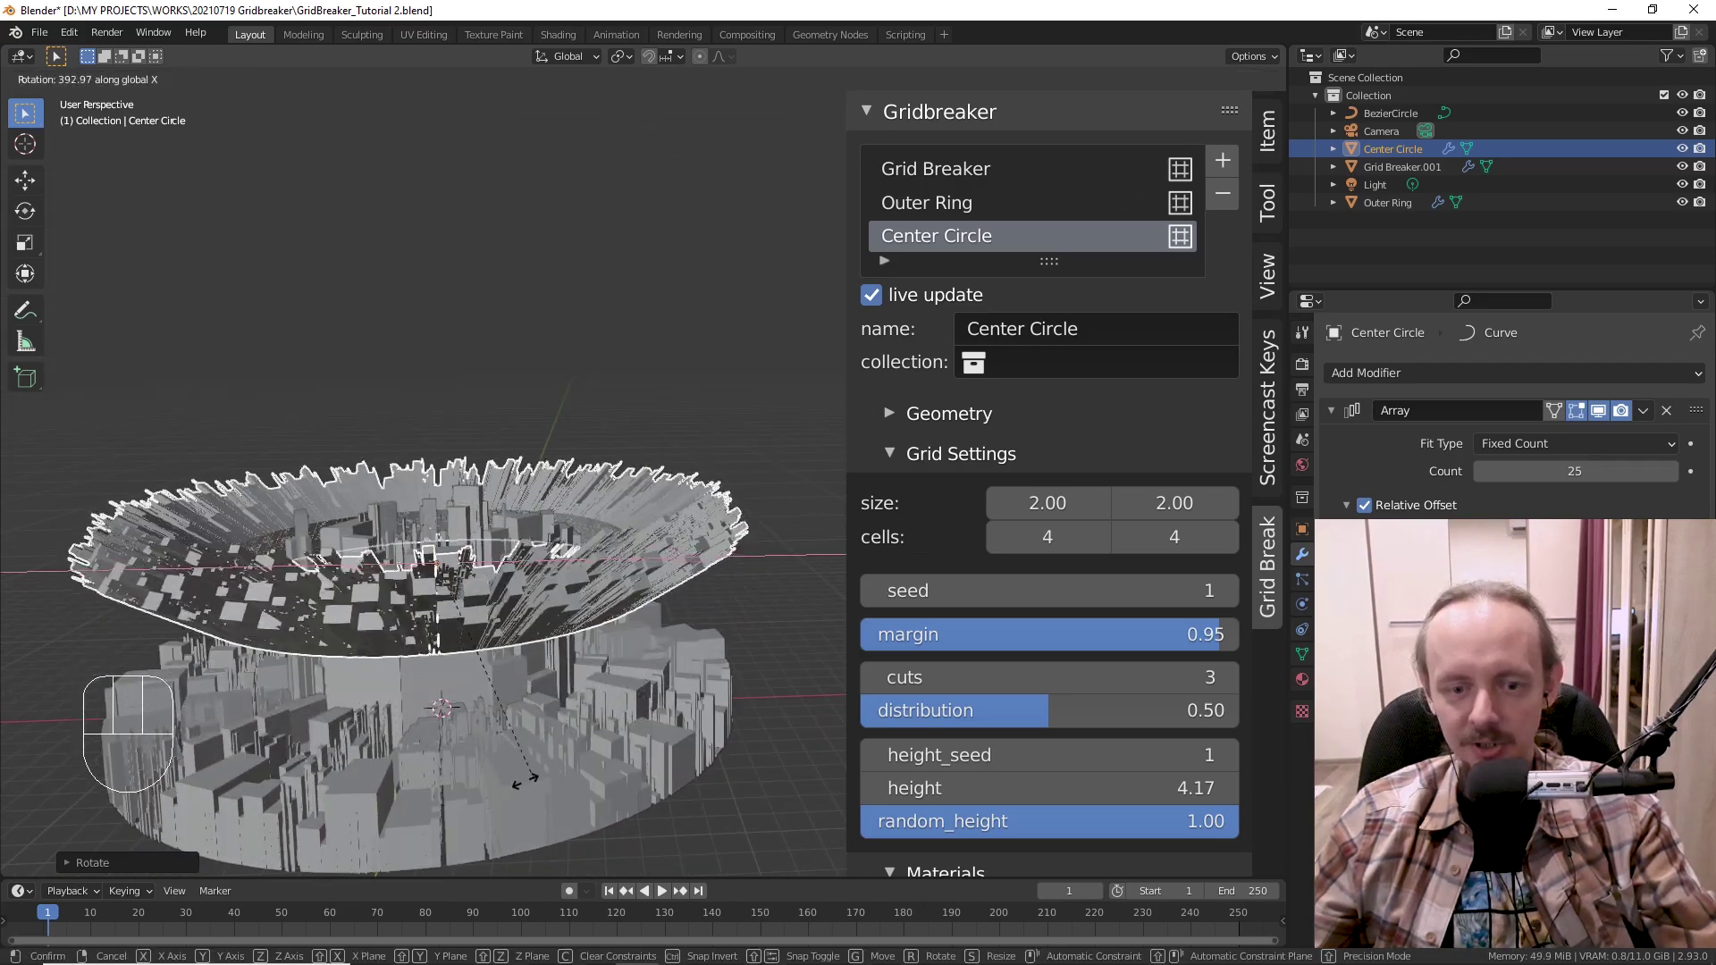
right_click(545, 712)
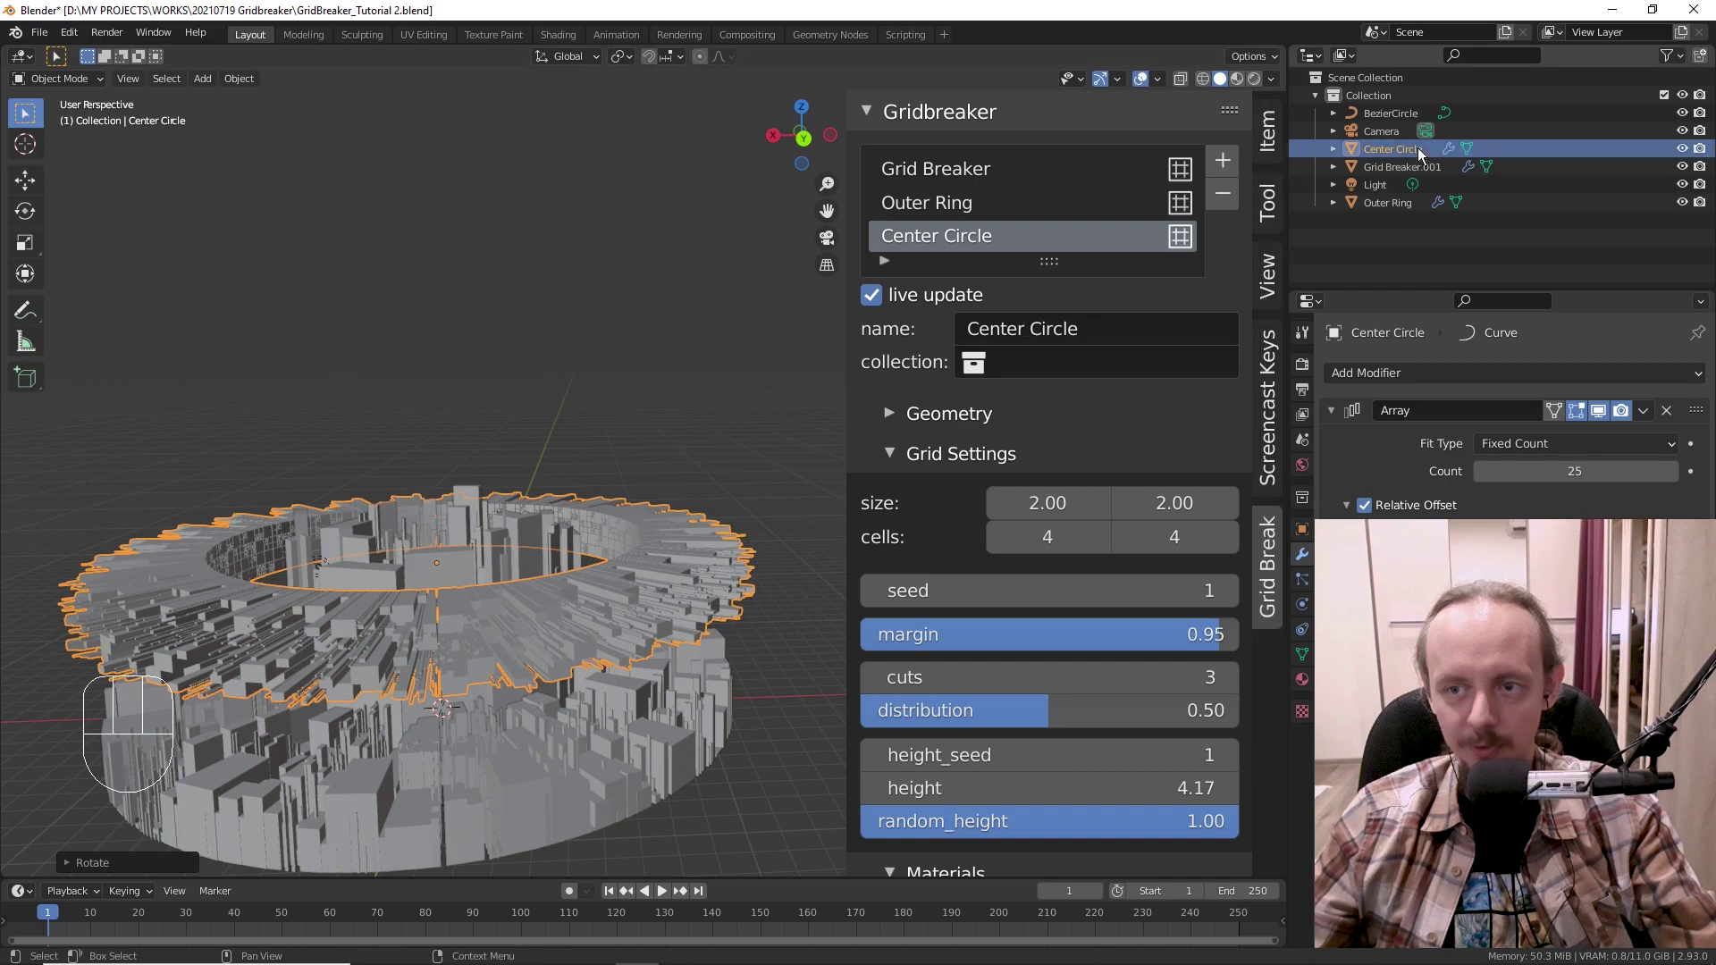
- Drive Center Circle's X rotation with the expression #frame/50 and play the animation
click(1267, 130)
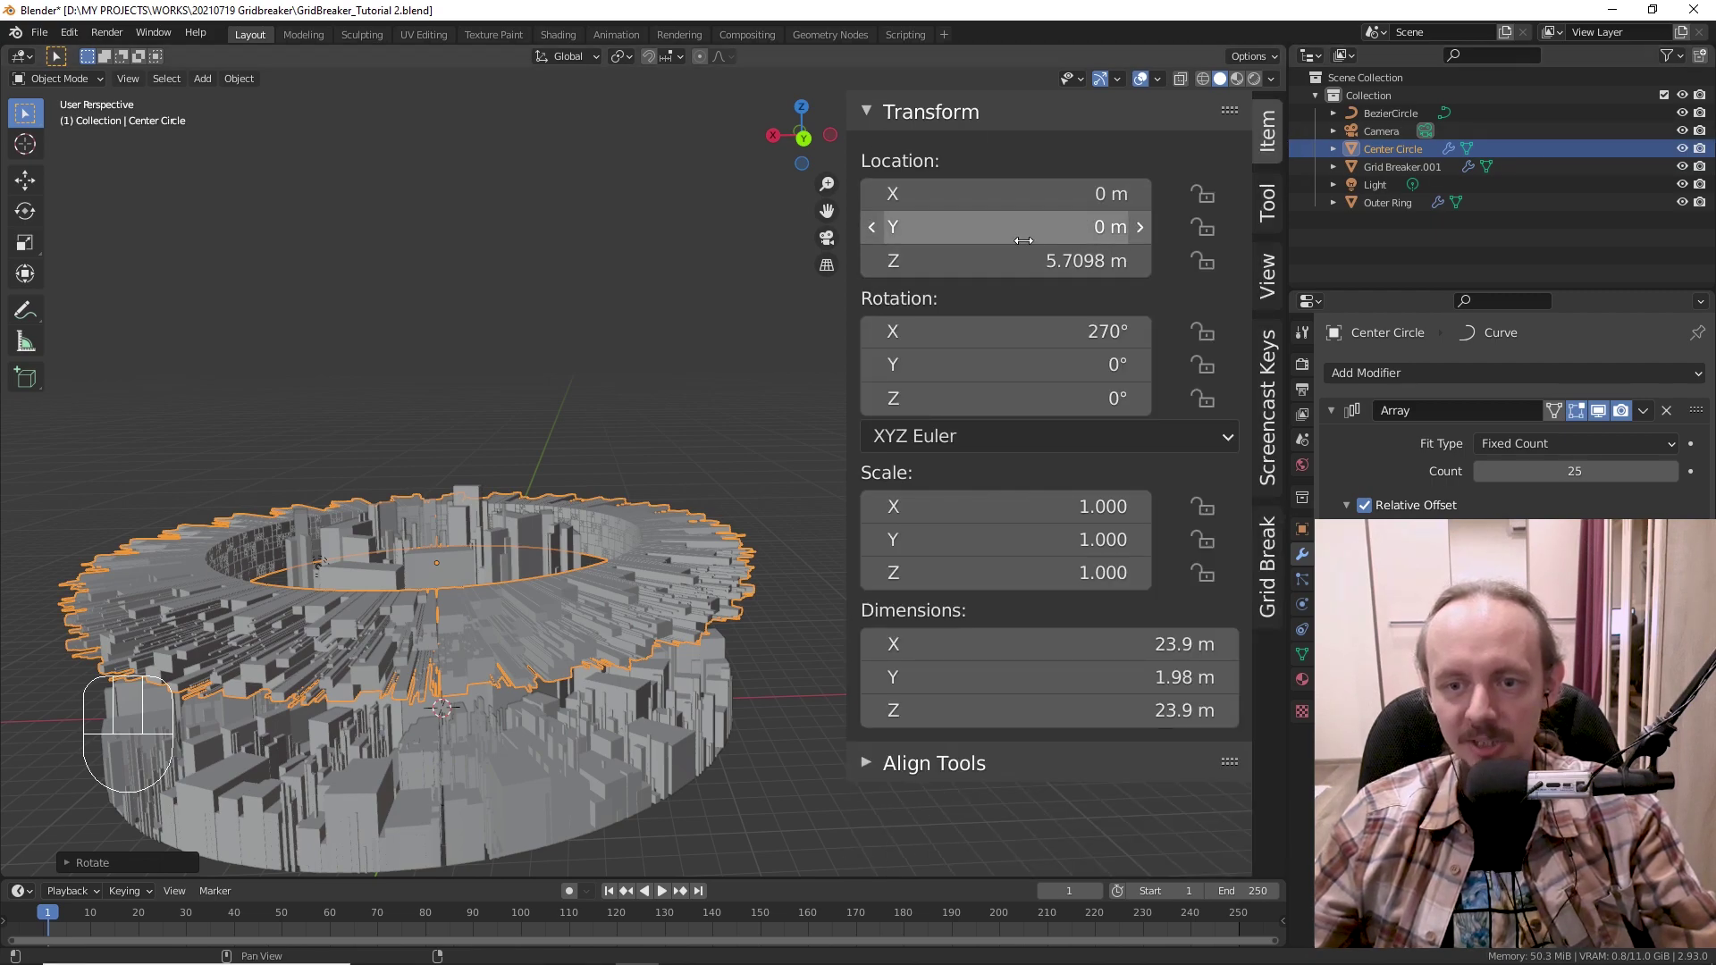
click(1030, 335)
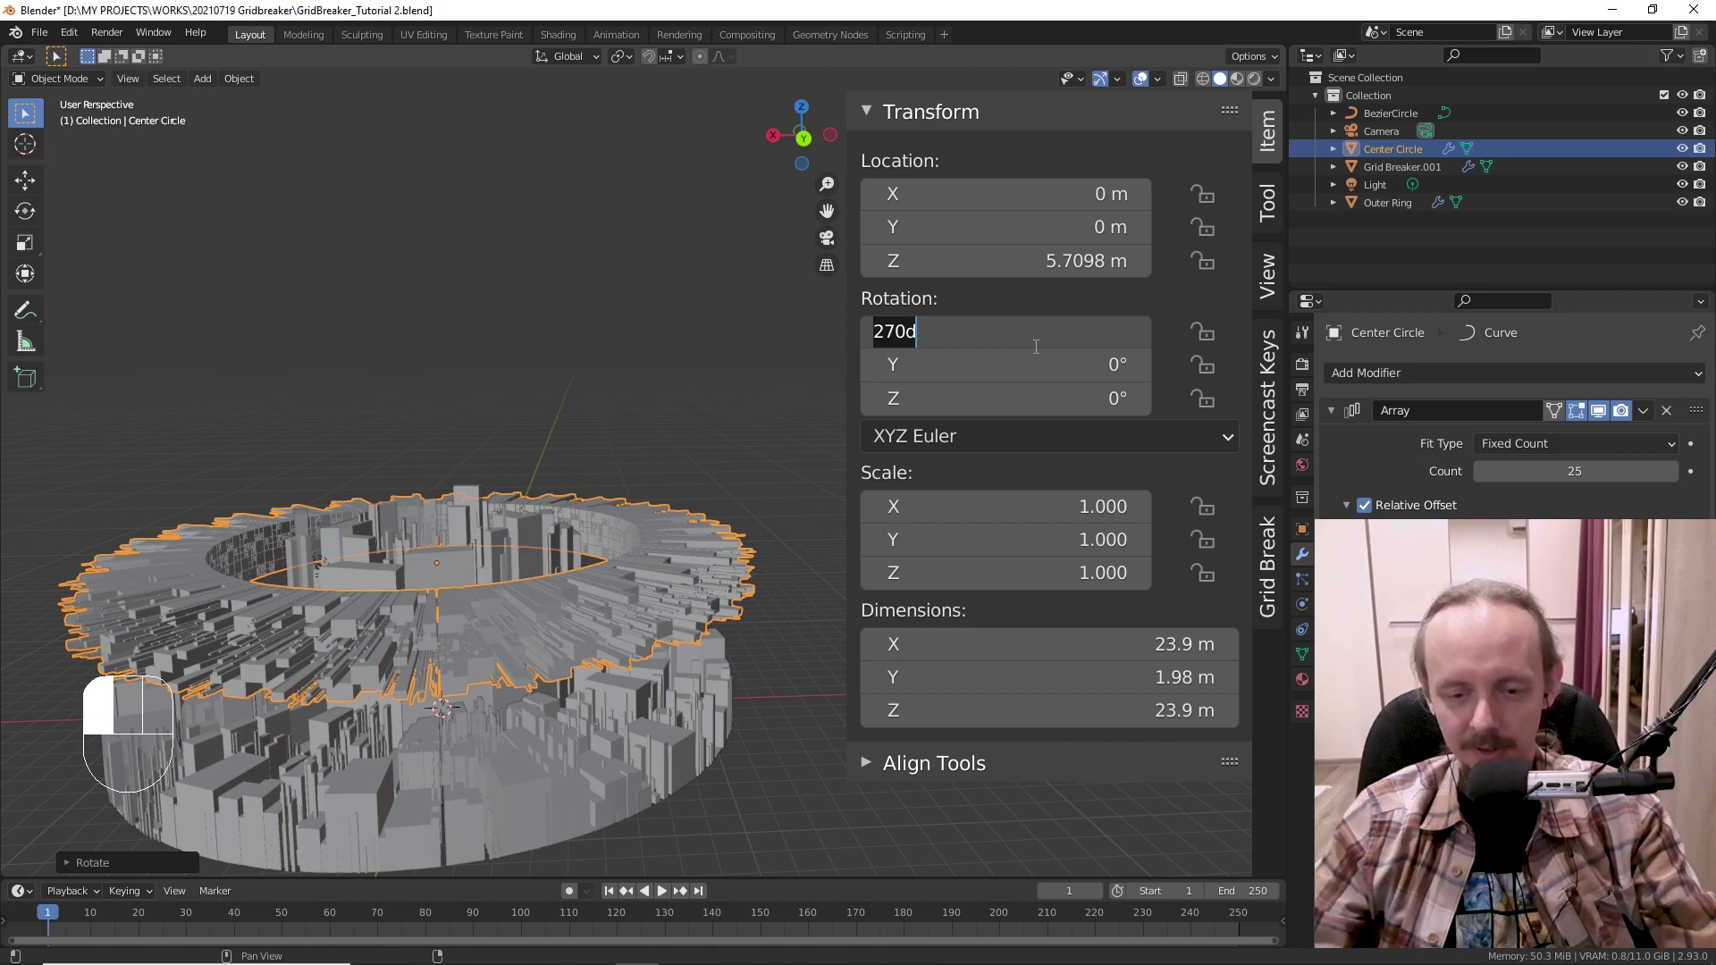
text(#)
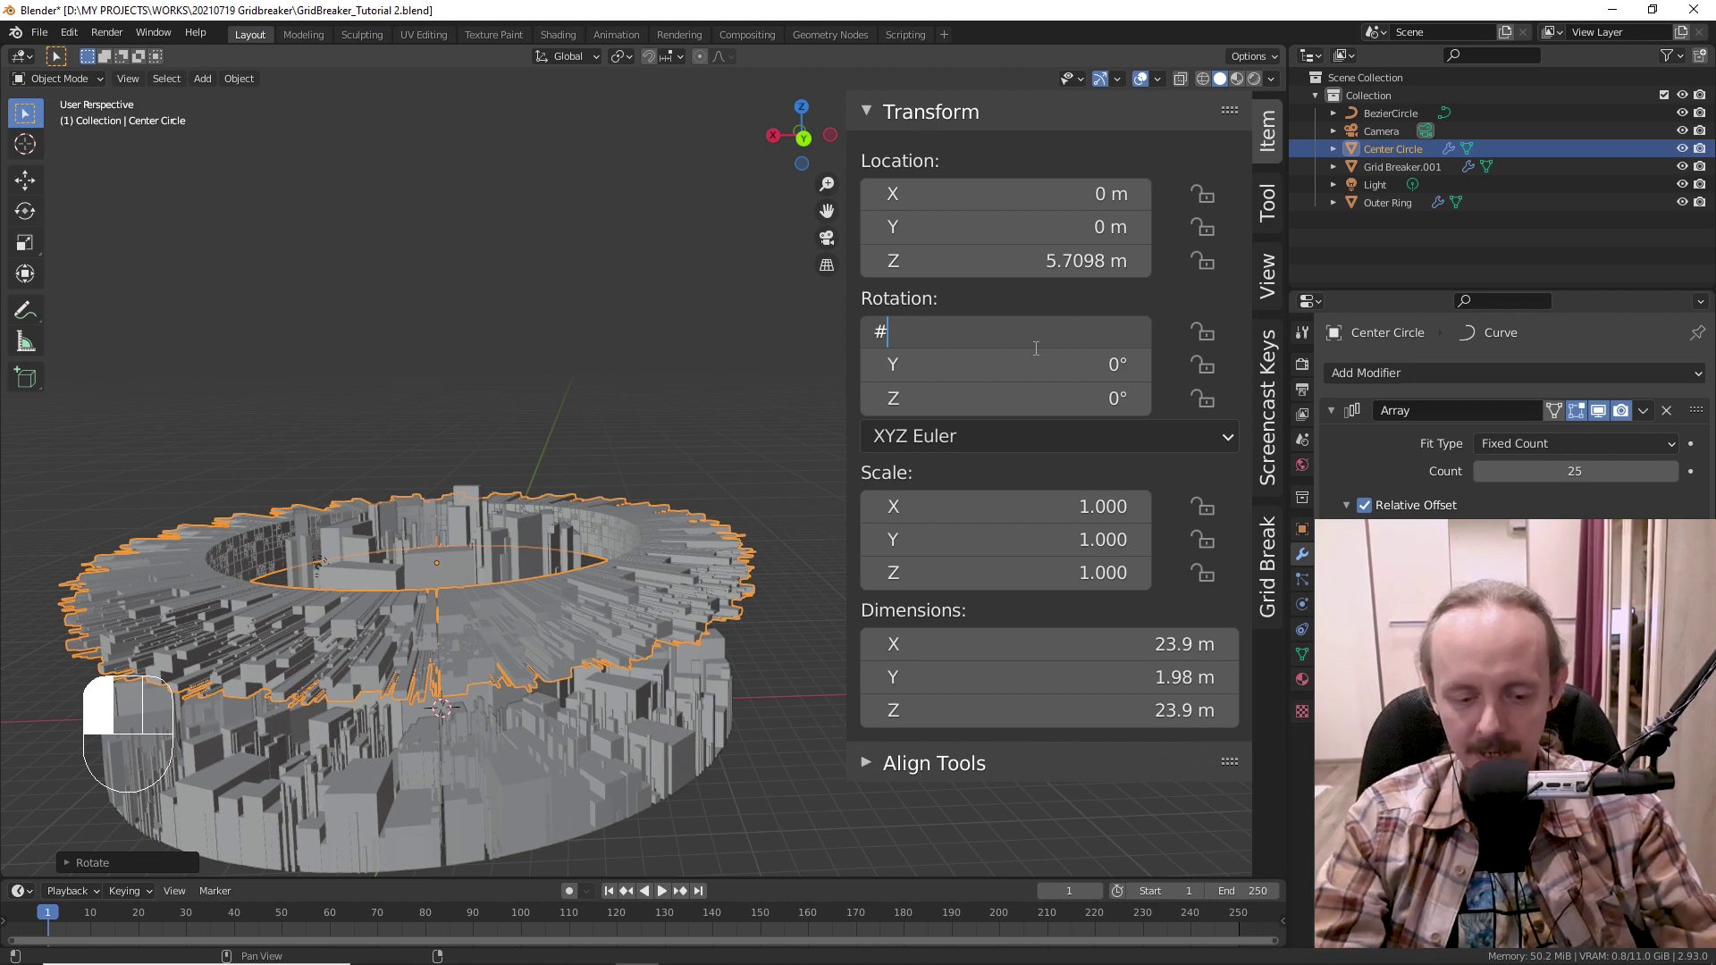
text(frame)
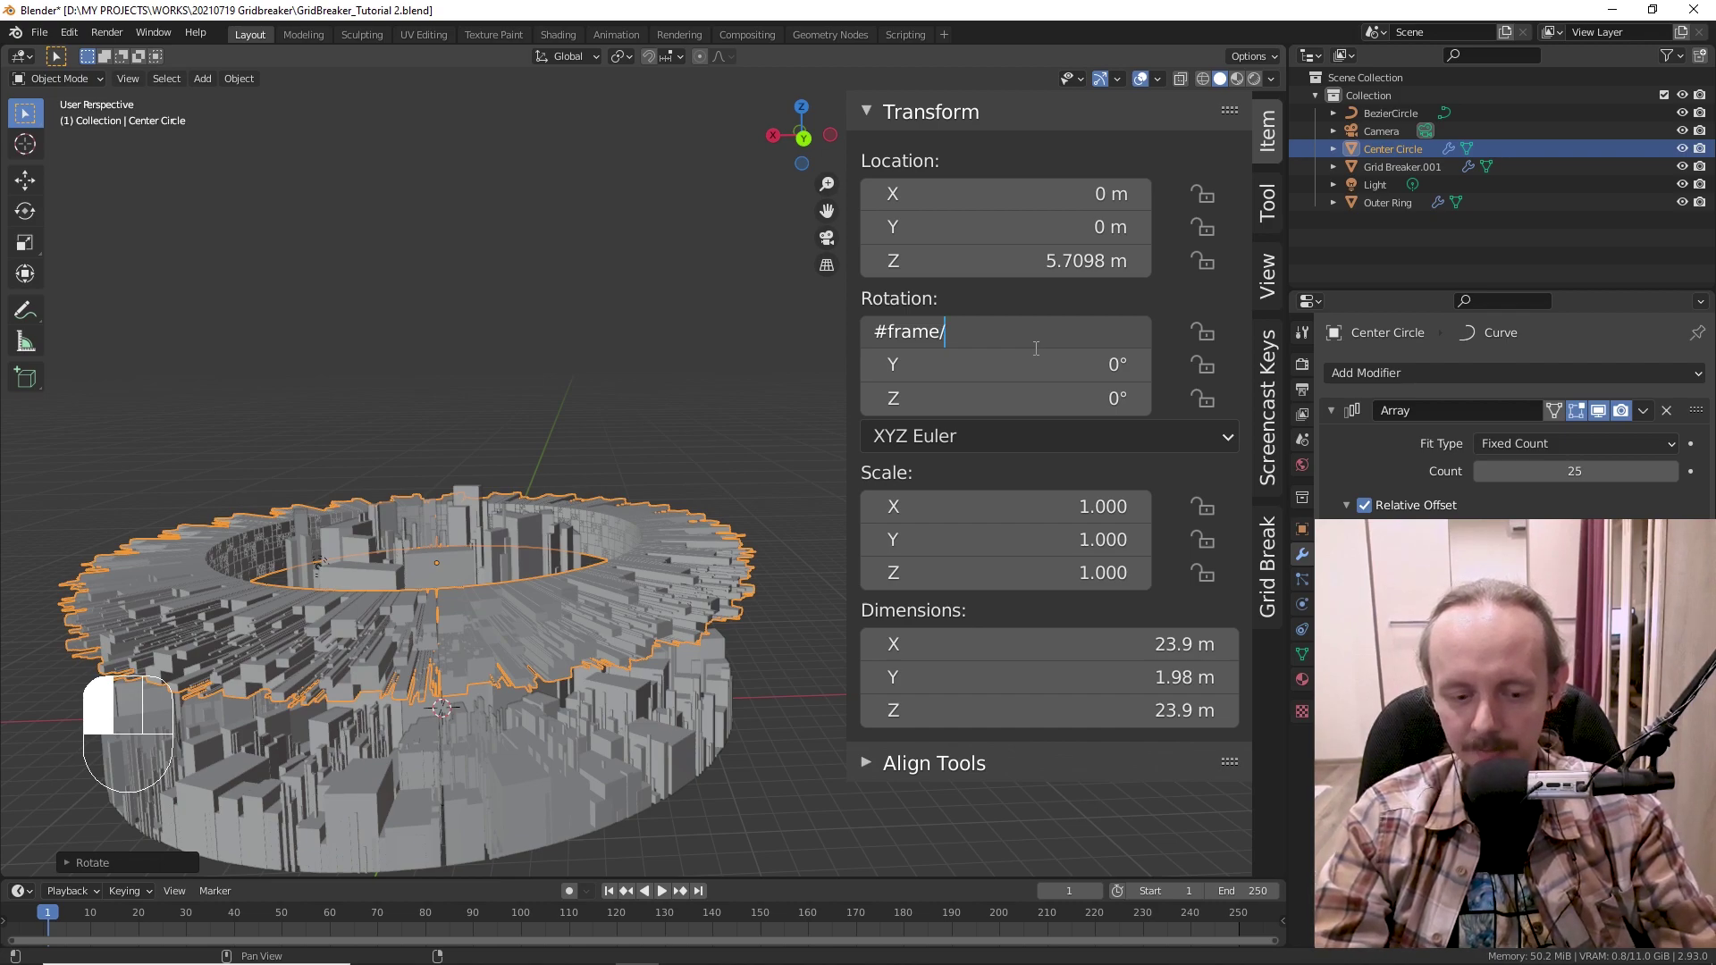
text(/)
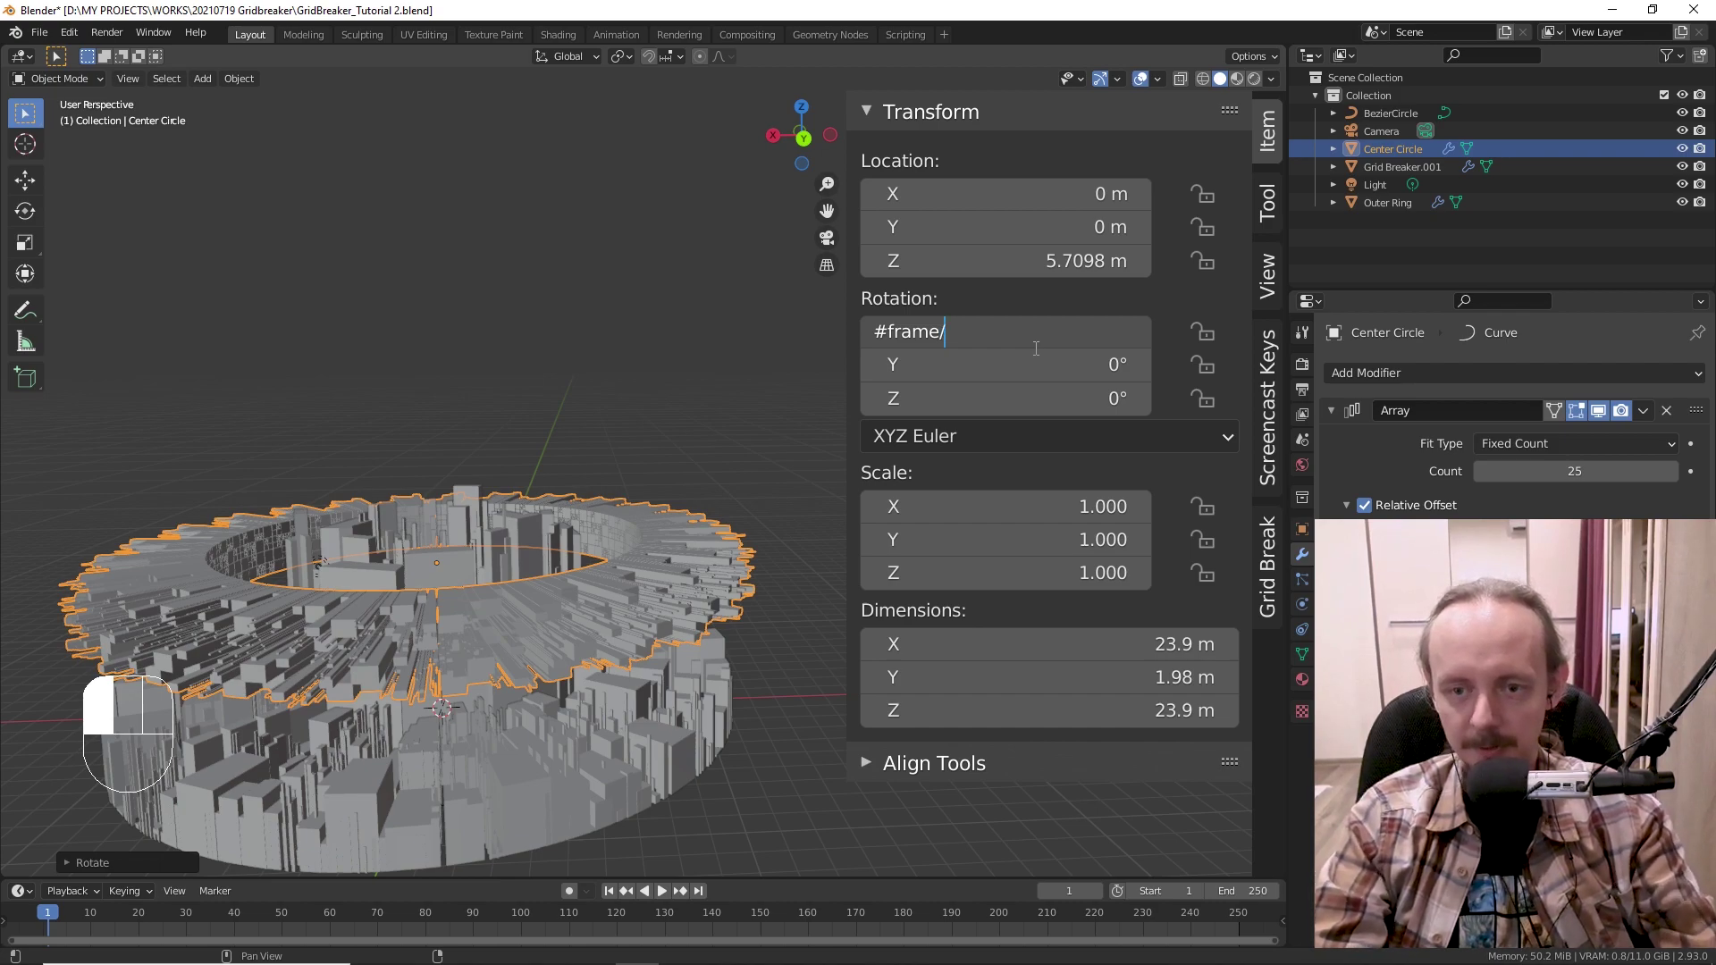
text(50)
key(Return)
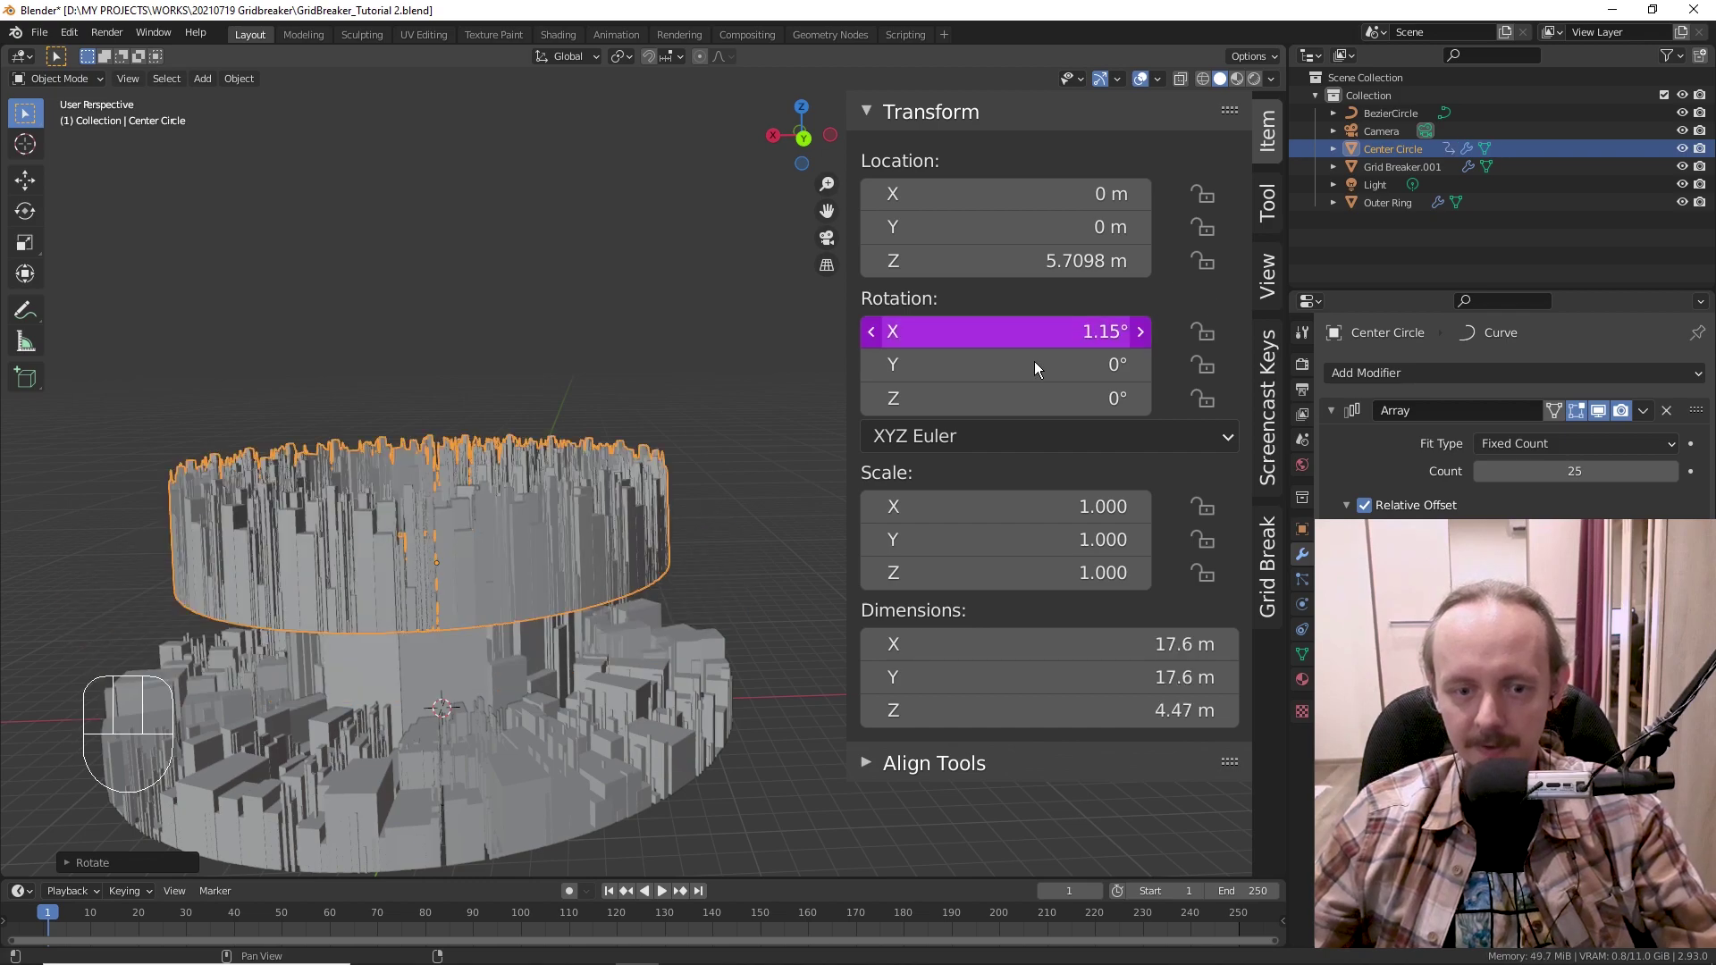
key(space)
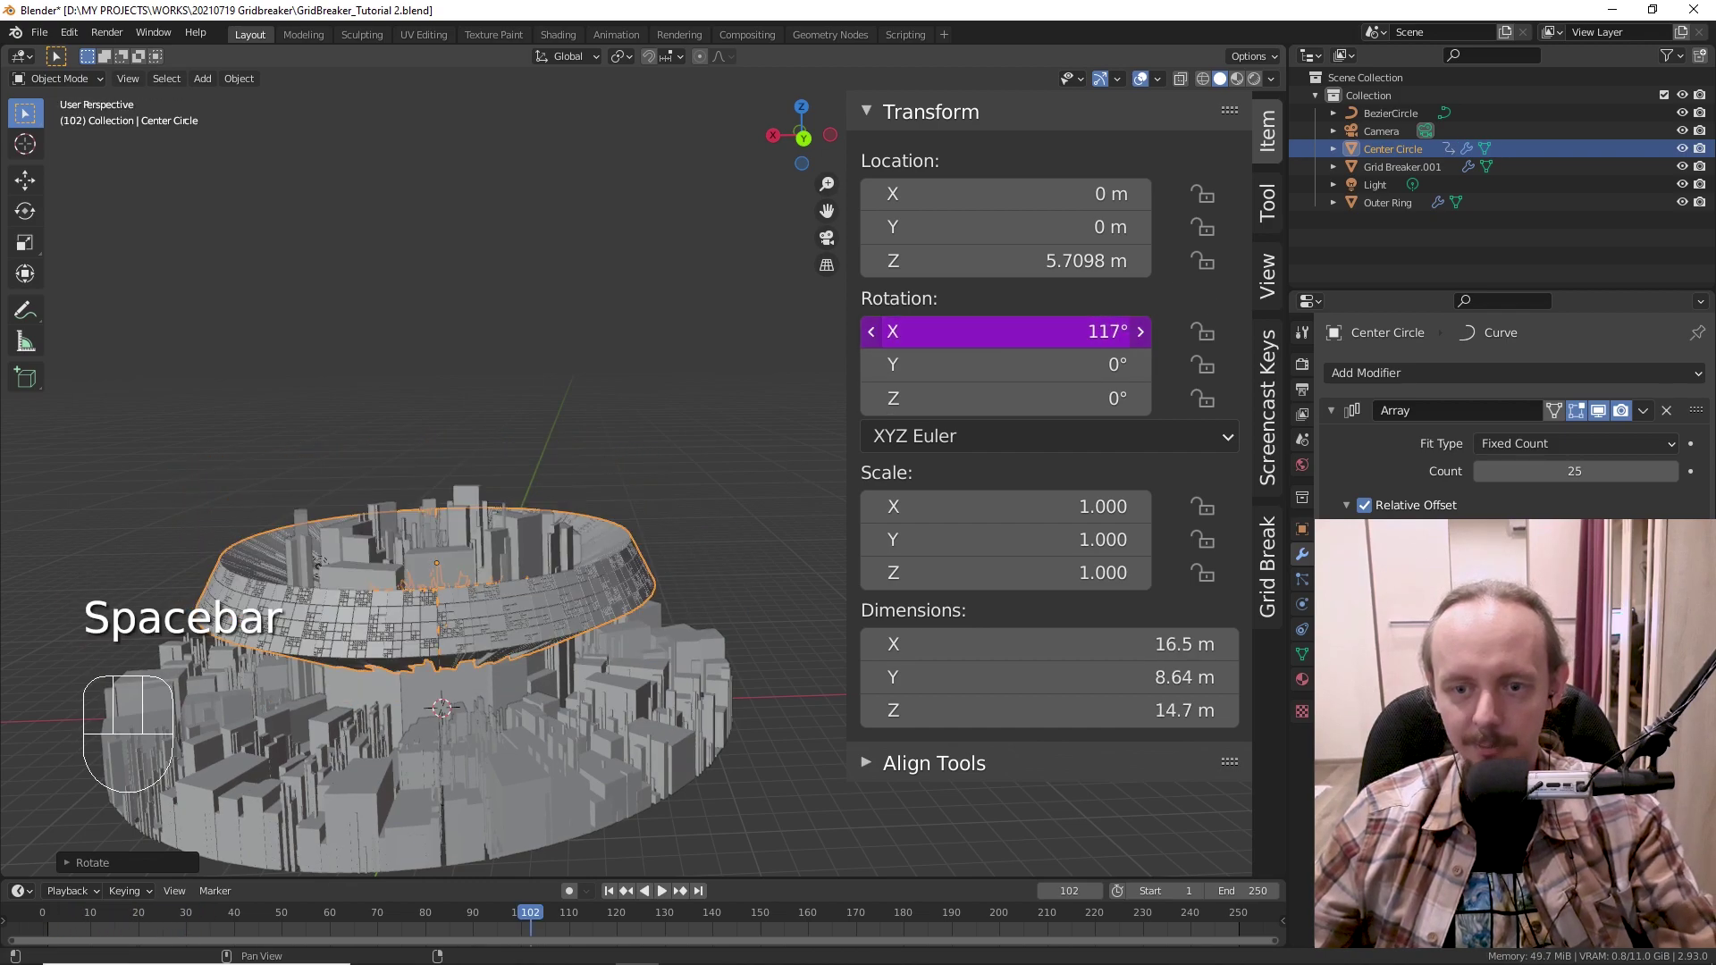
- Change the X rotation driver expression to frame/10 and play the animation with the faster rotation
double_click(965, 332)
drag(932, 331, 991, 322)
key(BackSpace)
key(Return)
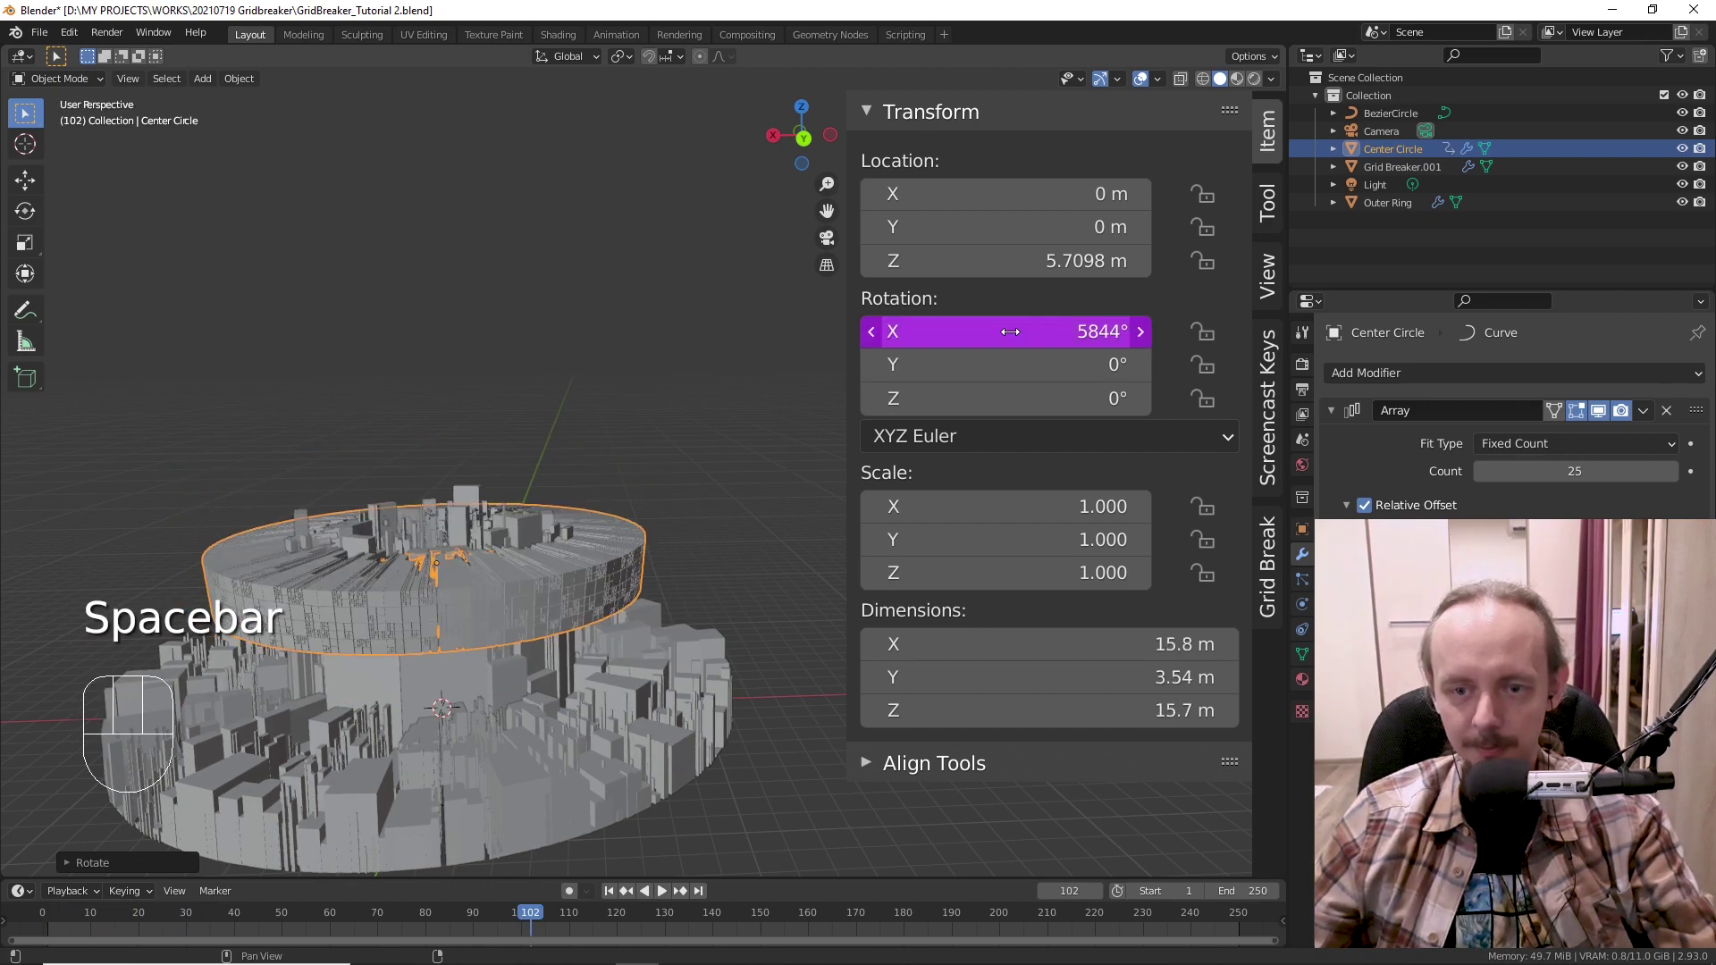
double_click(980, 337)
text(/10-)
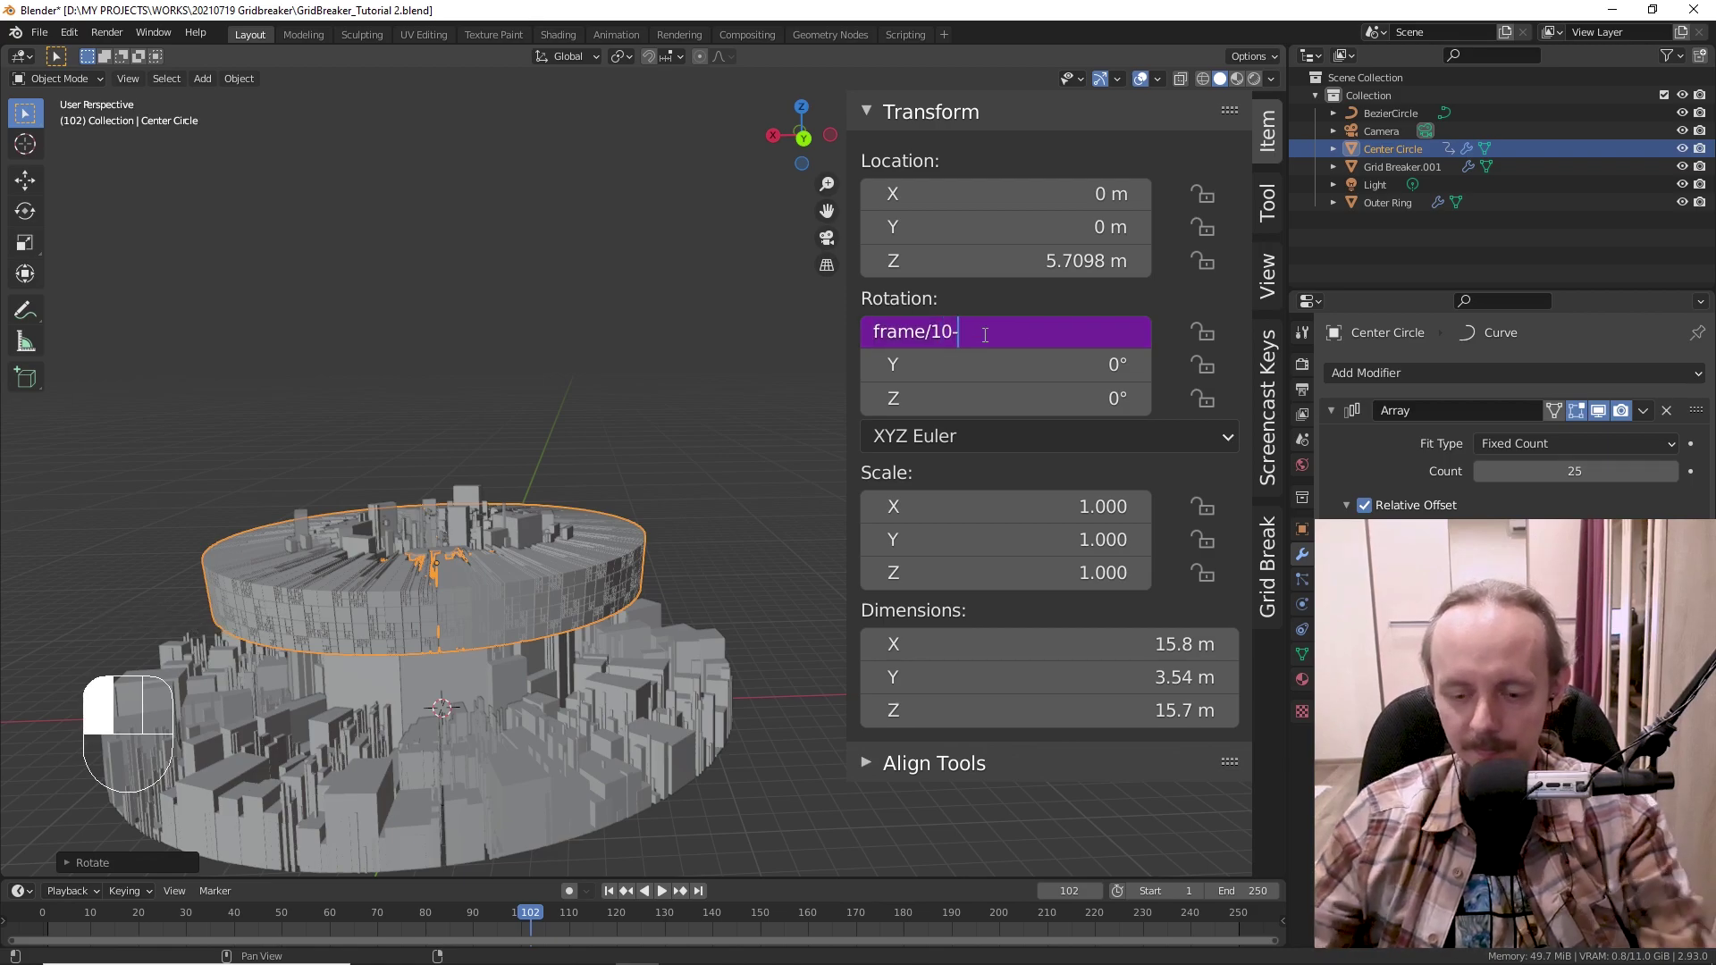
key(BackSpace)
key(Return)
key(space)
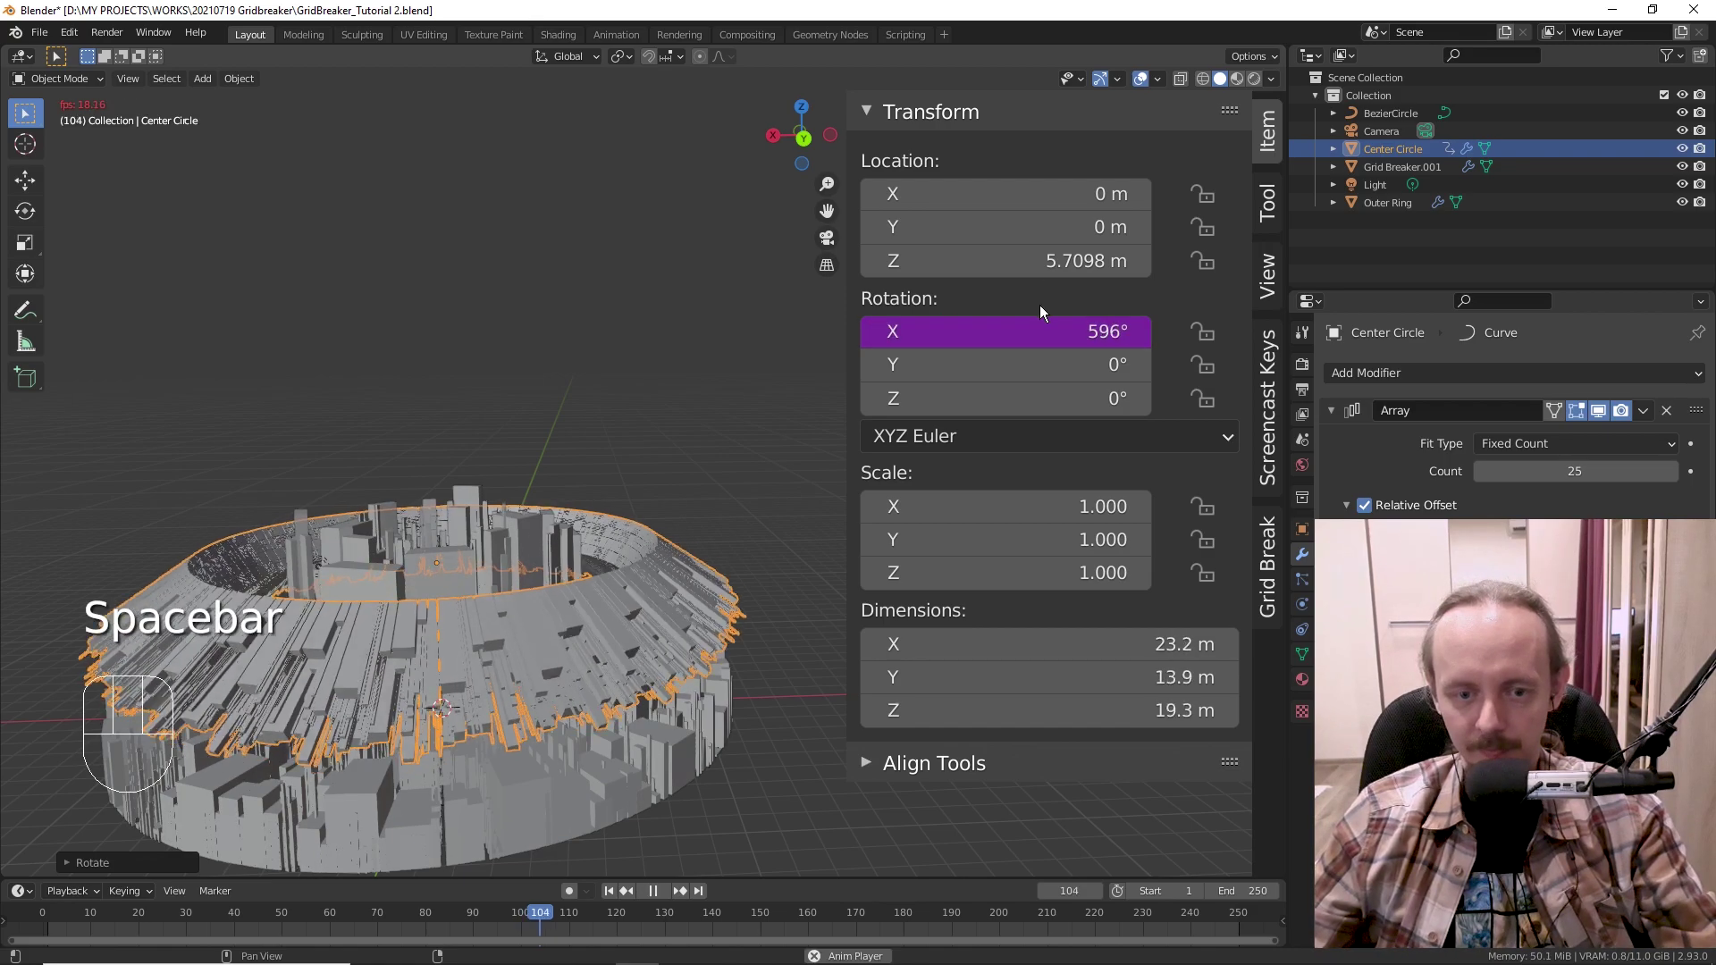
key(space)
- Delete the driver on Center Circle's X rotation and return to its Gridbreaker settings
right_click(1005, 336)
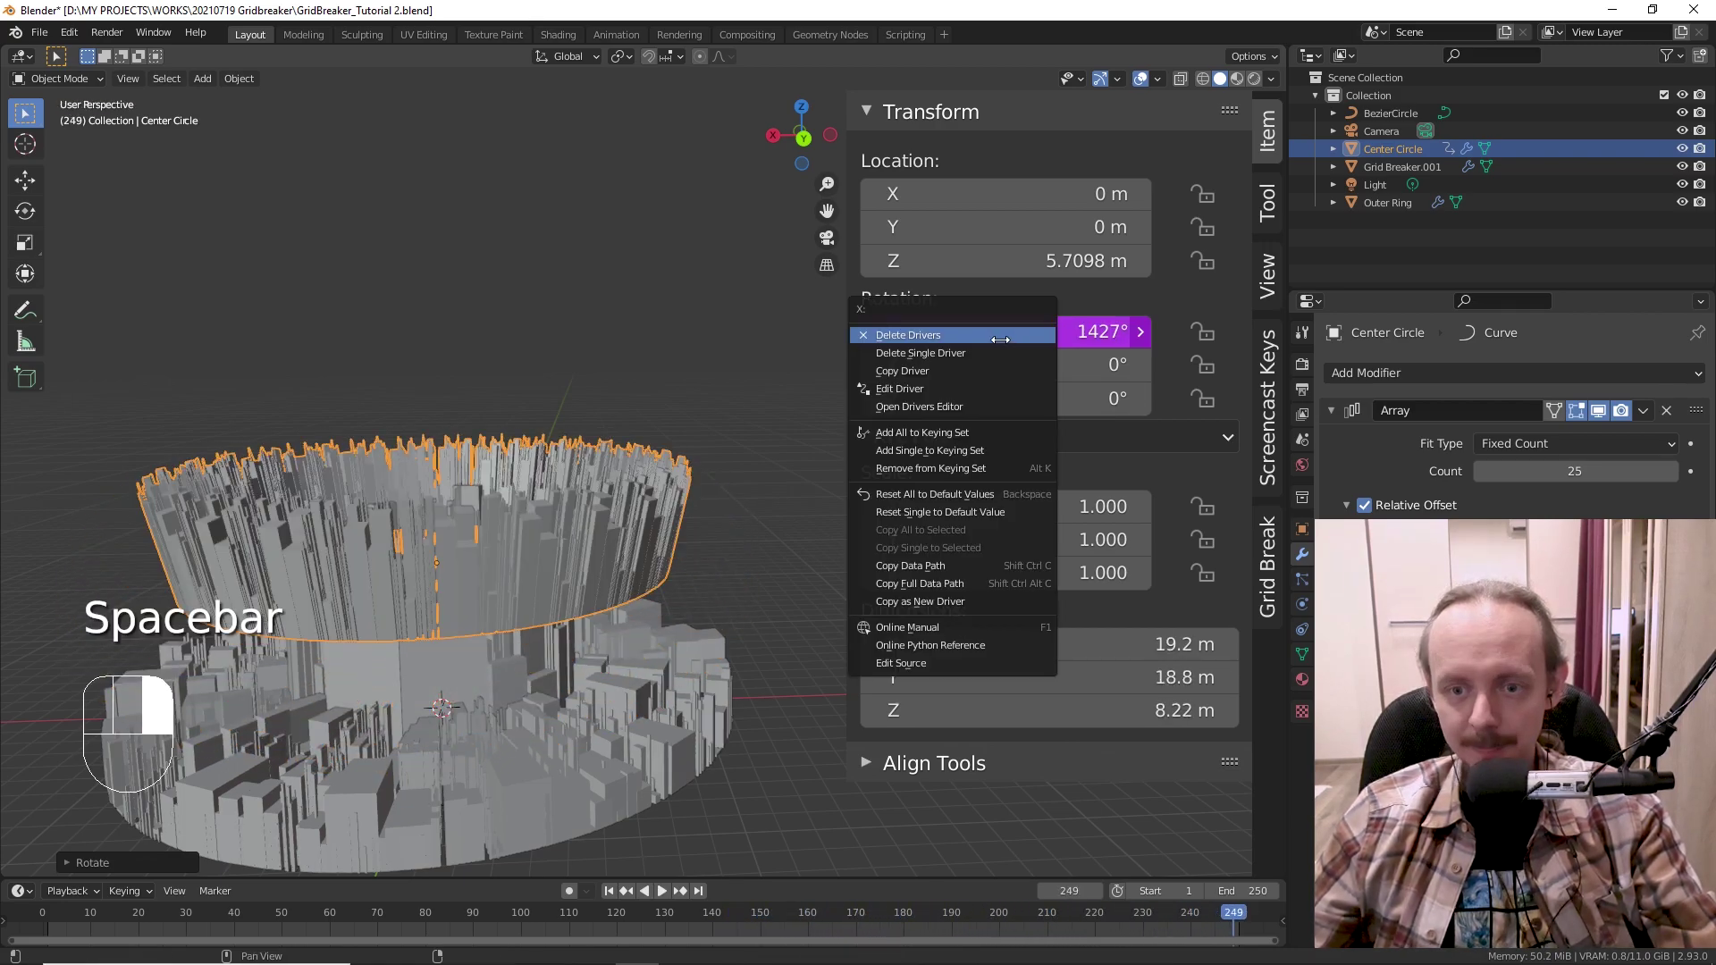
click(1000, 335)
click(1268, 580)
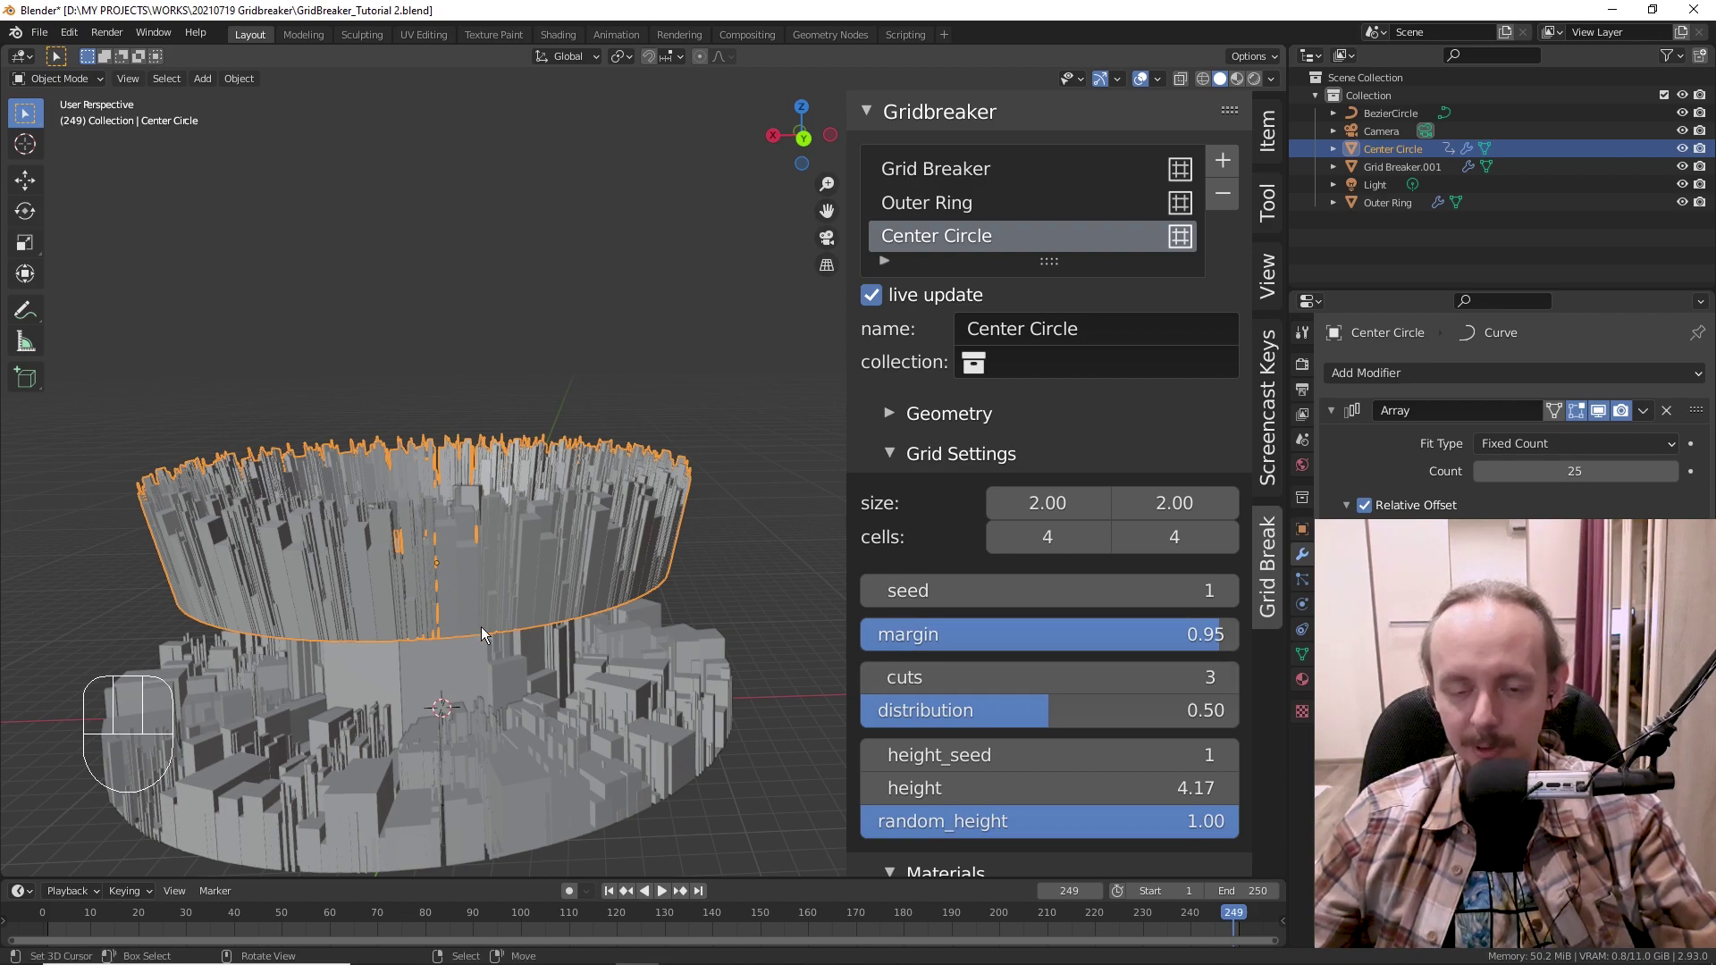
- Insert a keyframe for Center Circle at frame 249 and try to keyframe its grid settings, including distribution
key(i)
key(i)
key(i)
key(i)
key(i)
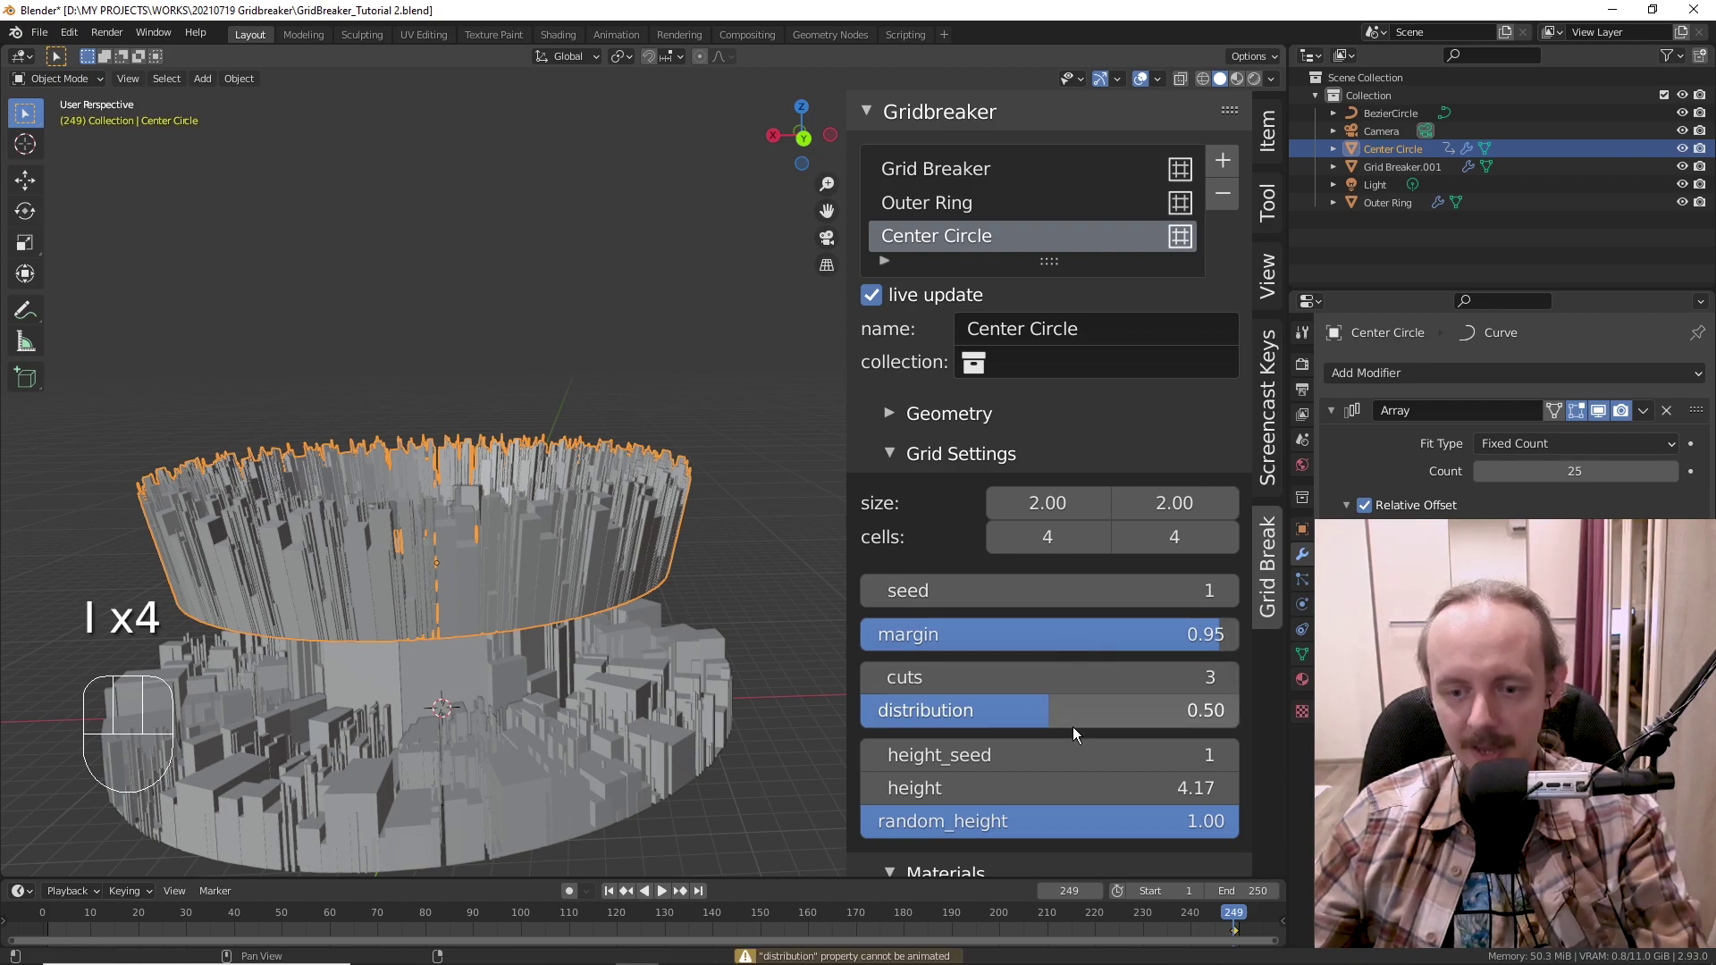
ctrl+middle_drag(1072, 633, 1114, 706)
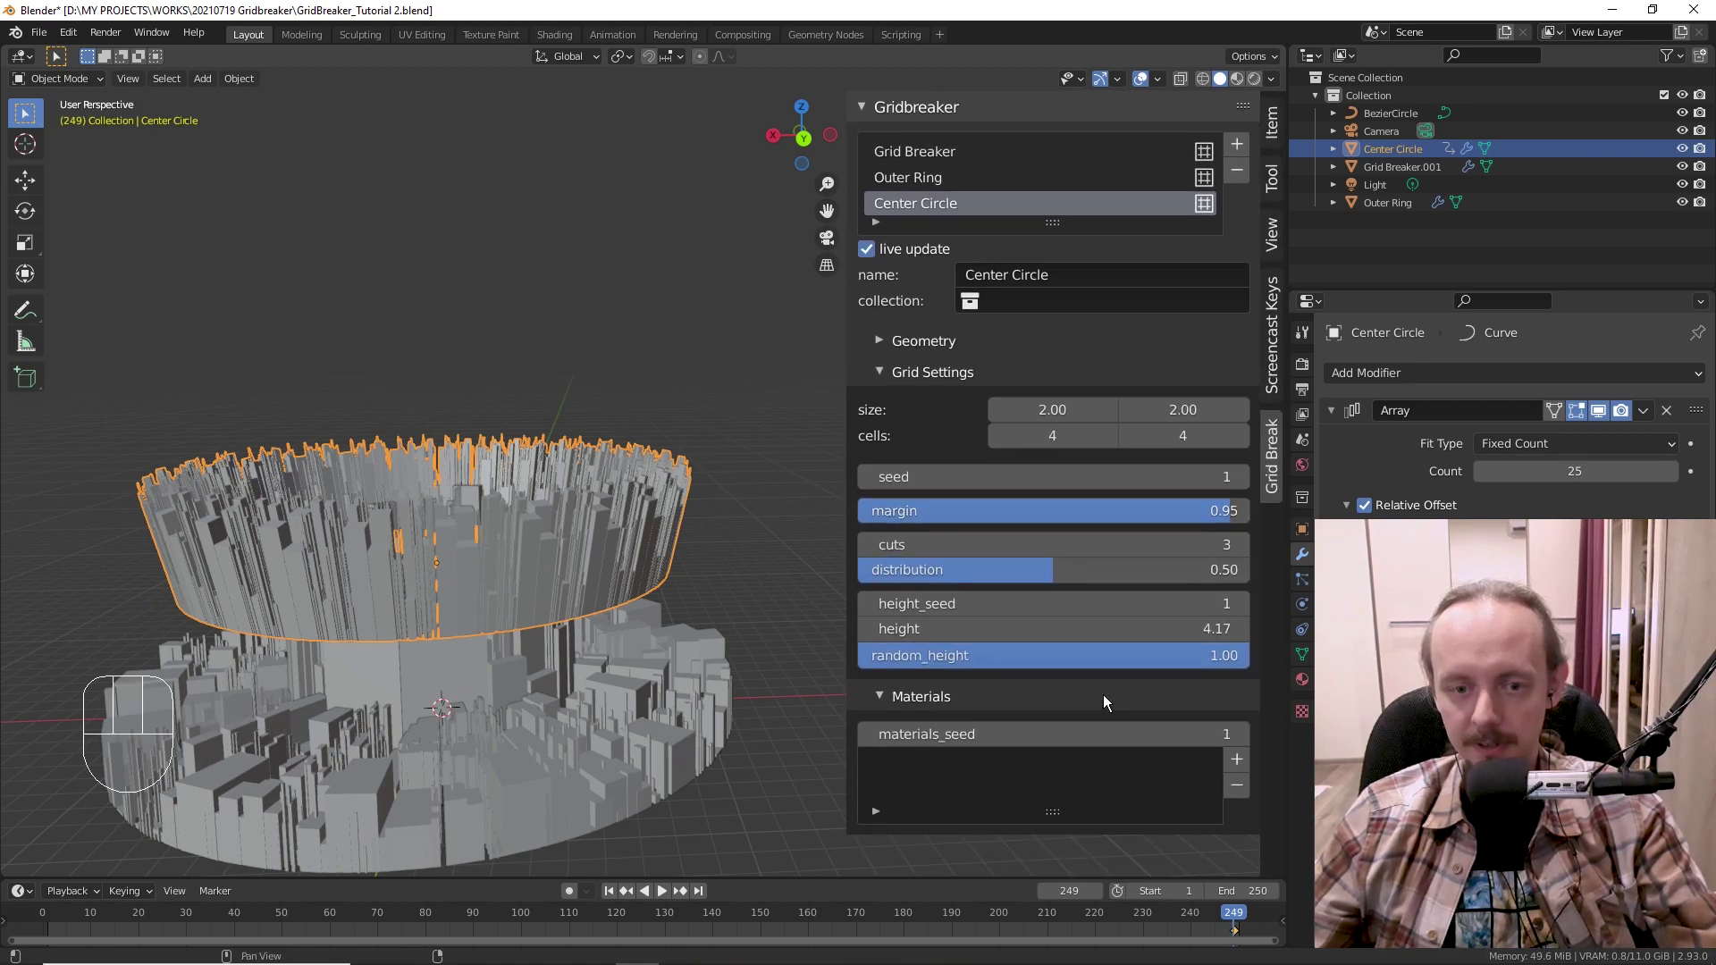